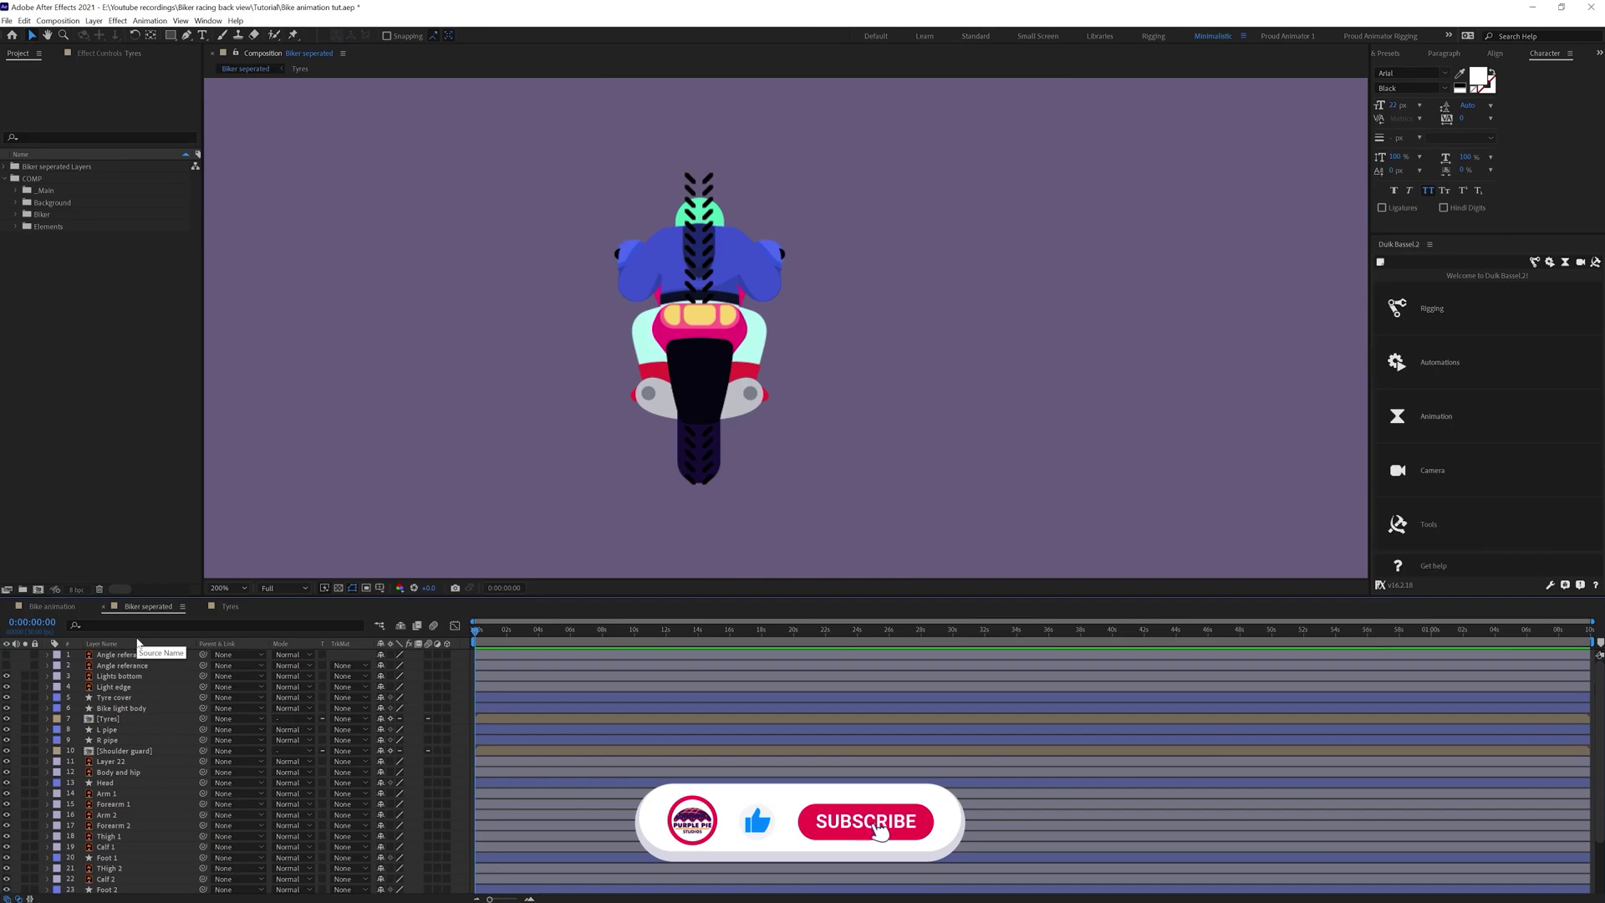
# Open the Tyres composition and separate the tyre lines layer's Position into X and Y dimensions
pyautogui.click(117, 718)
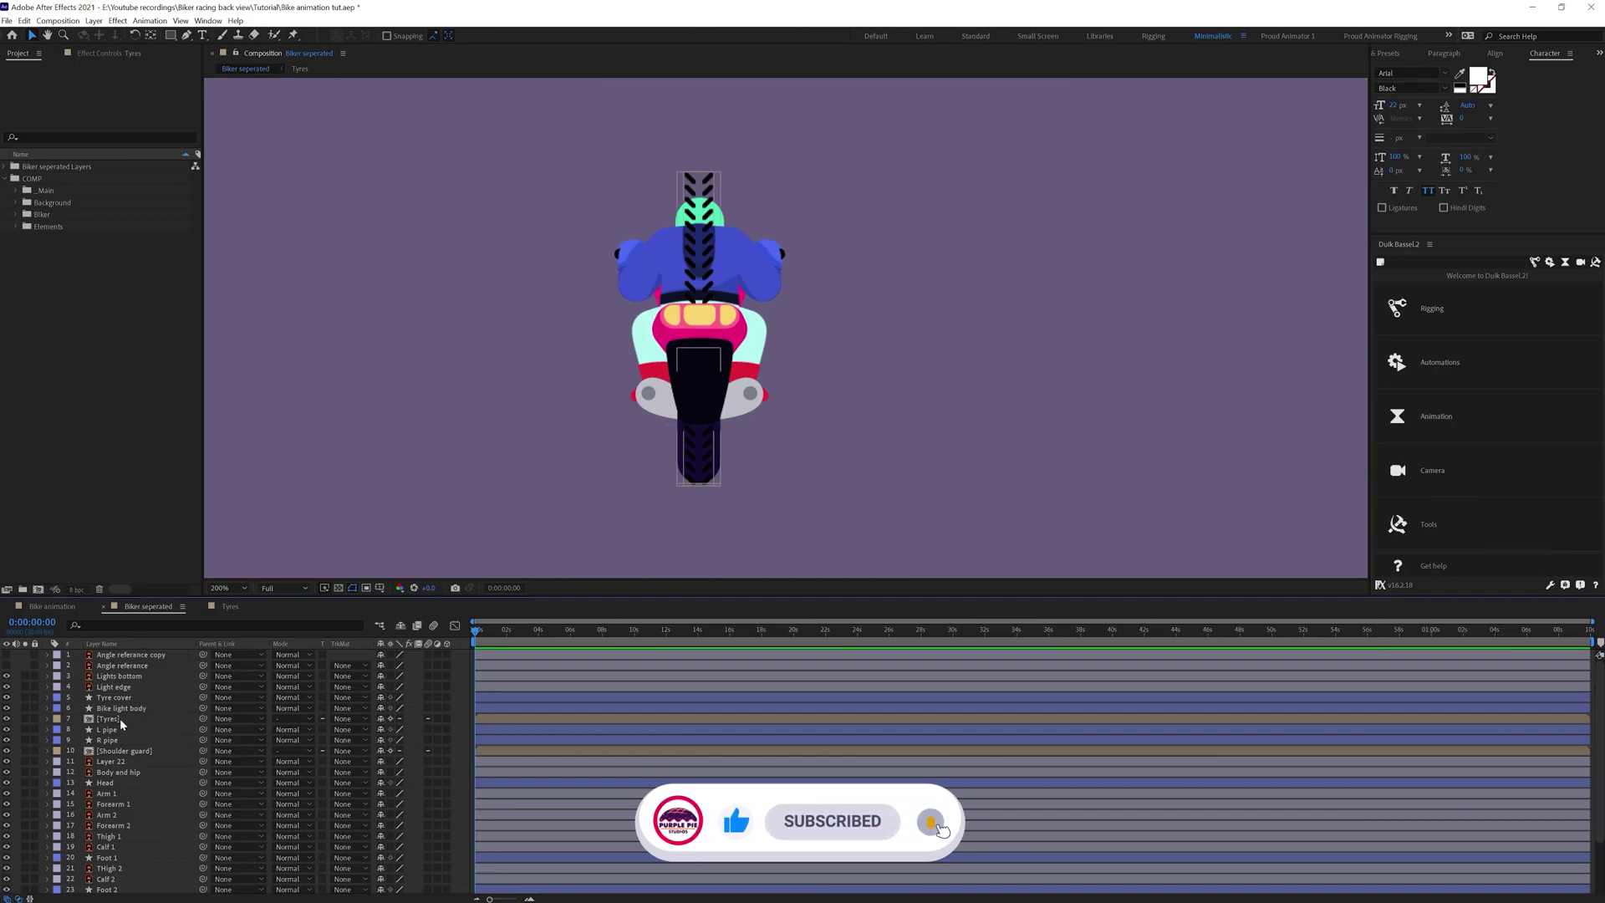
pyautogui.click(230, 607)
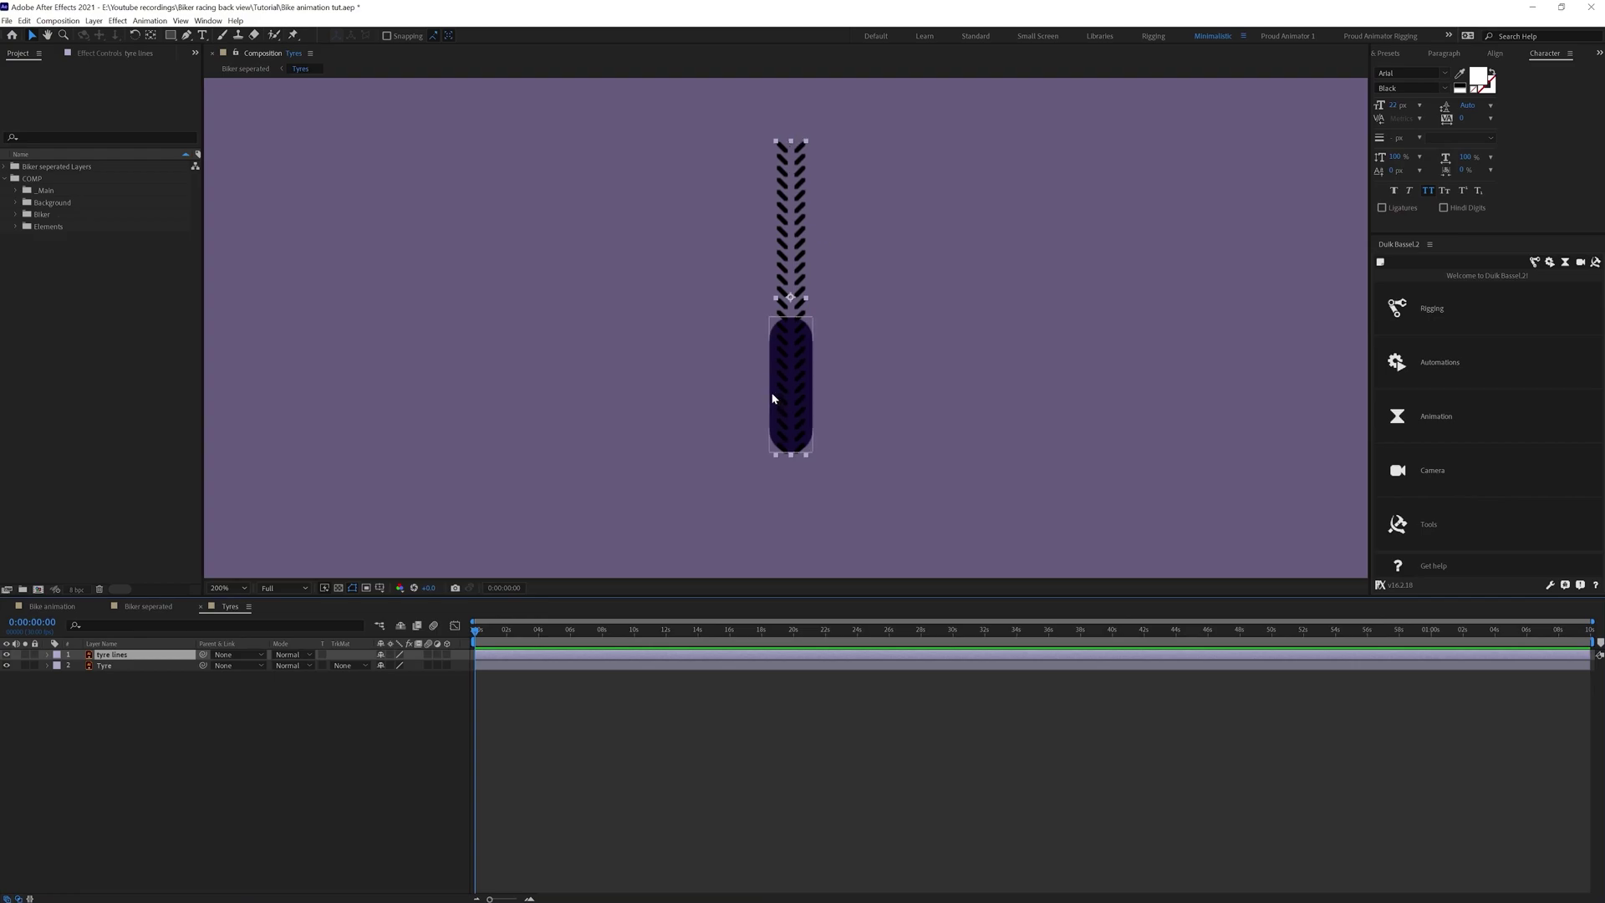
pyautogui.press('p')
pyautogui.rightClick(98, 666)
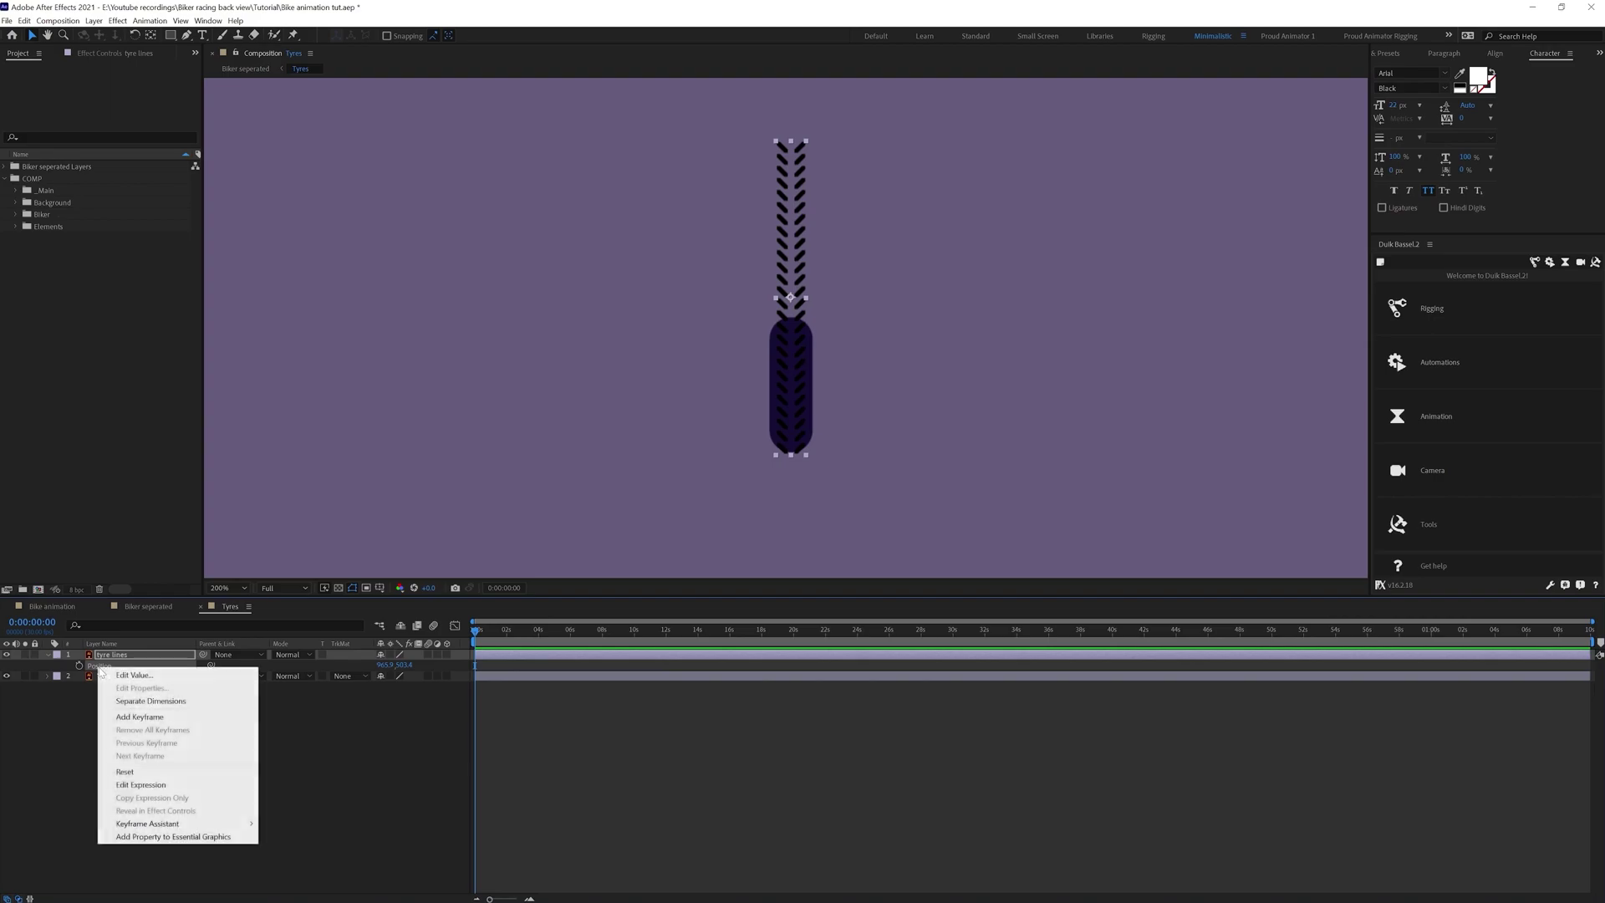
pyautogui.click(126, 700)
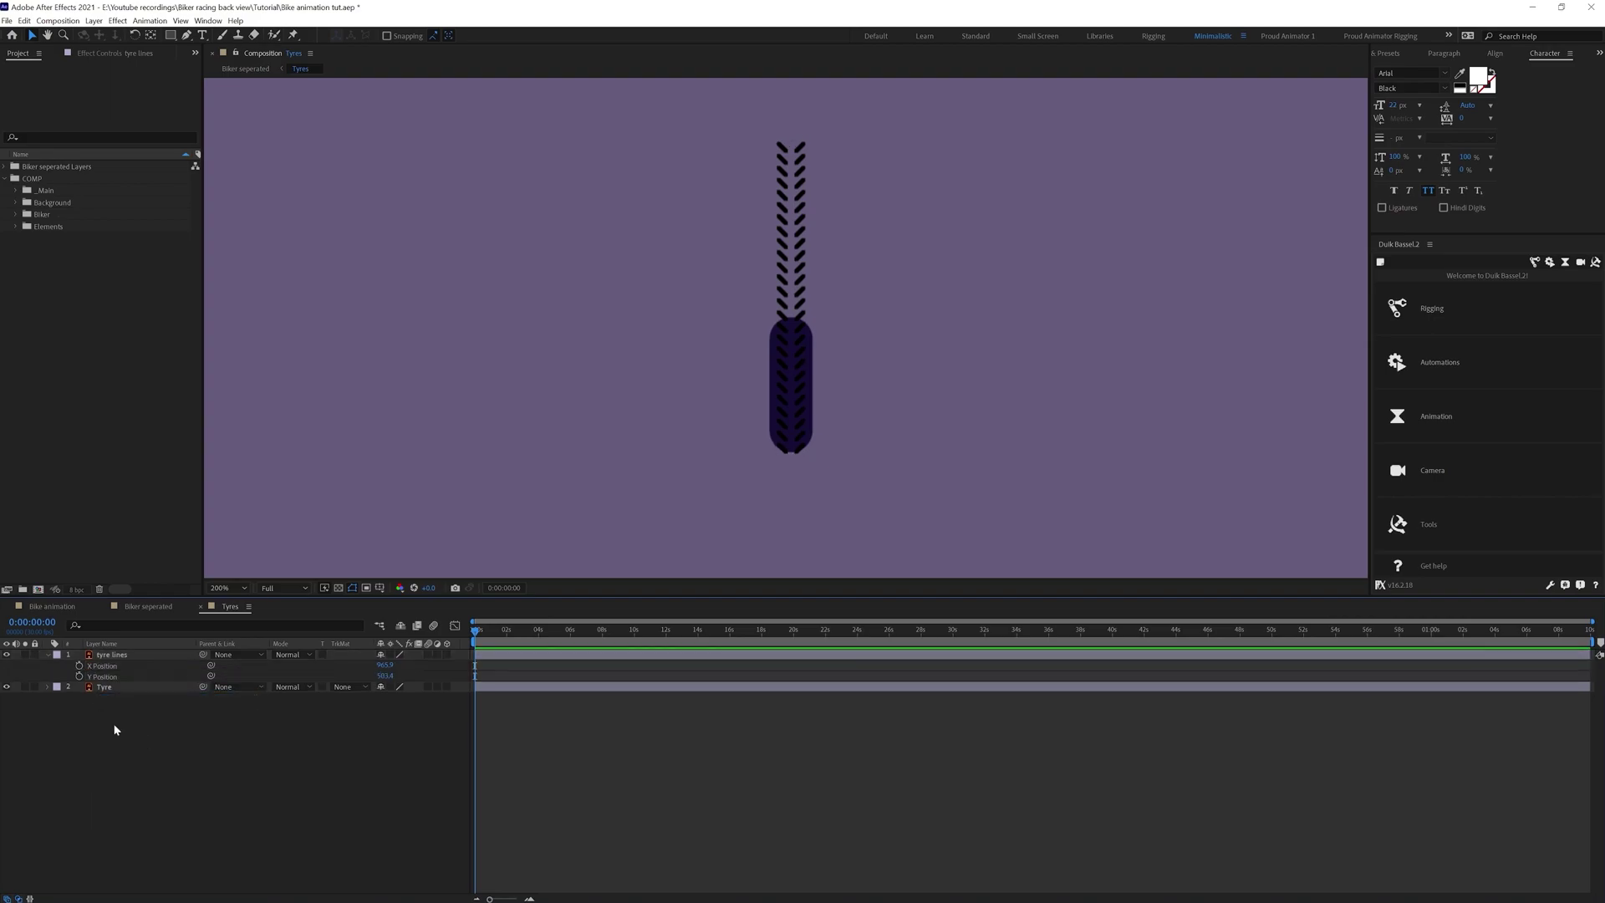
# Keyframe the tyre lines layer's Y Position at frame 0, and slide the layer down the tyre at frame 3 for a second keyframe
pyautogui.click(79, 677)
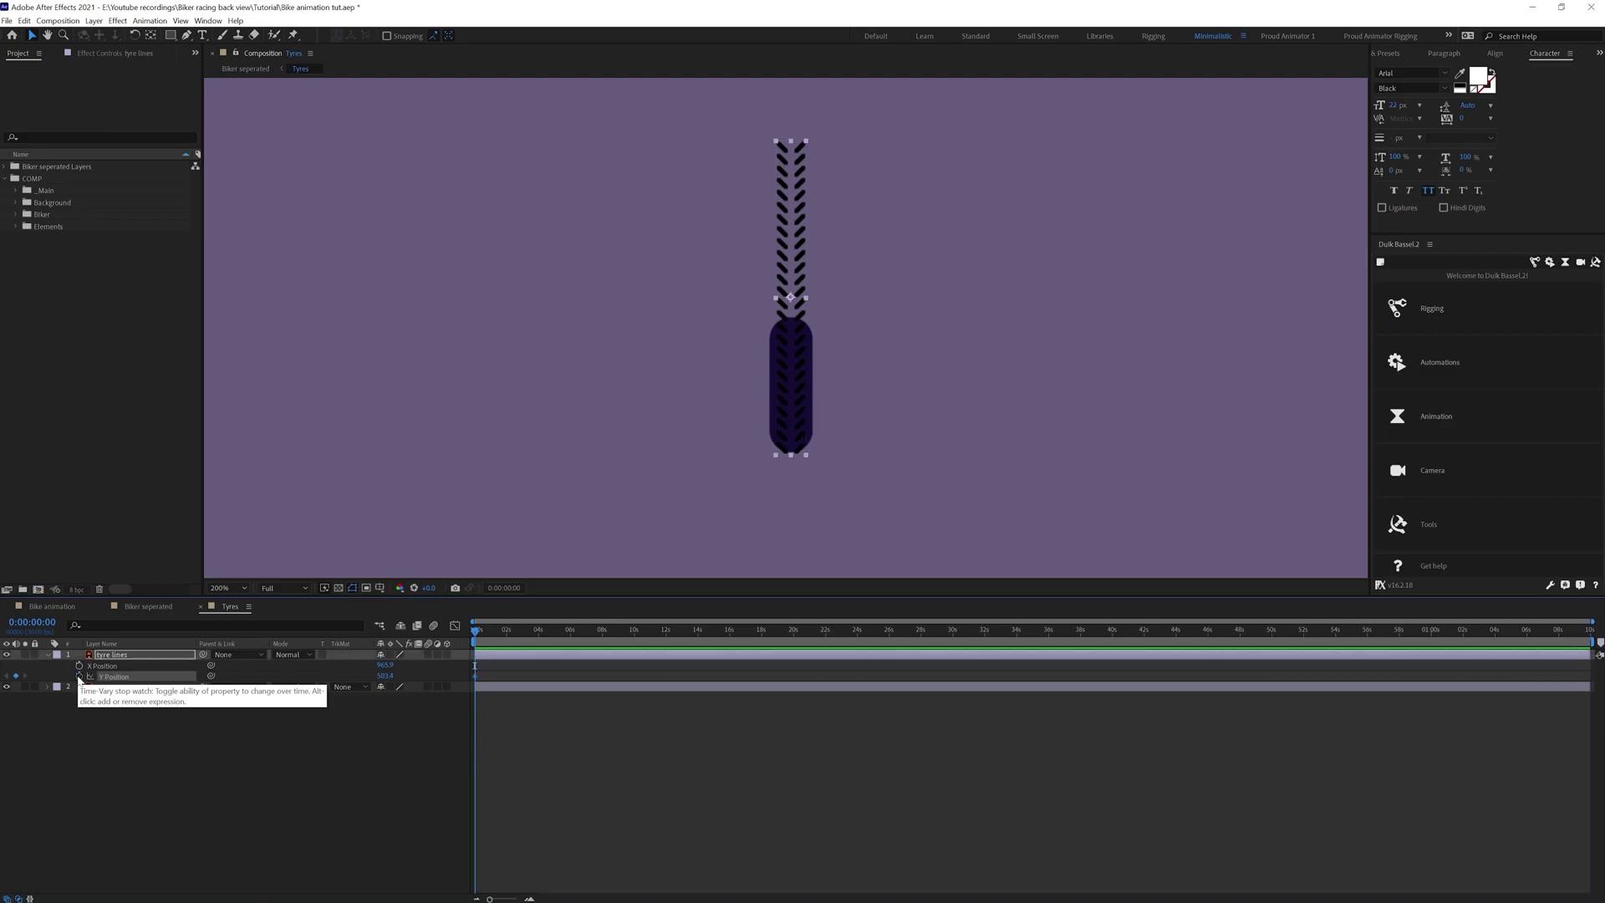
pyautogui.click(32, 623)
pyautogui.write('+')
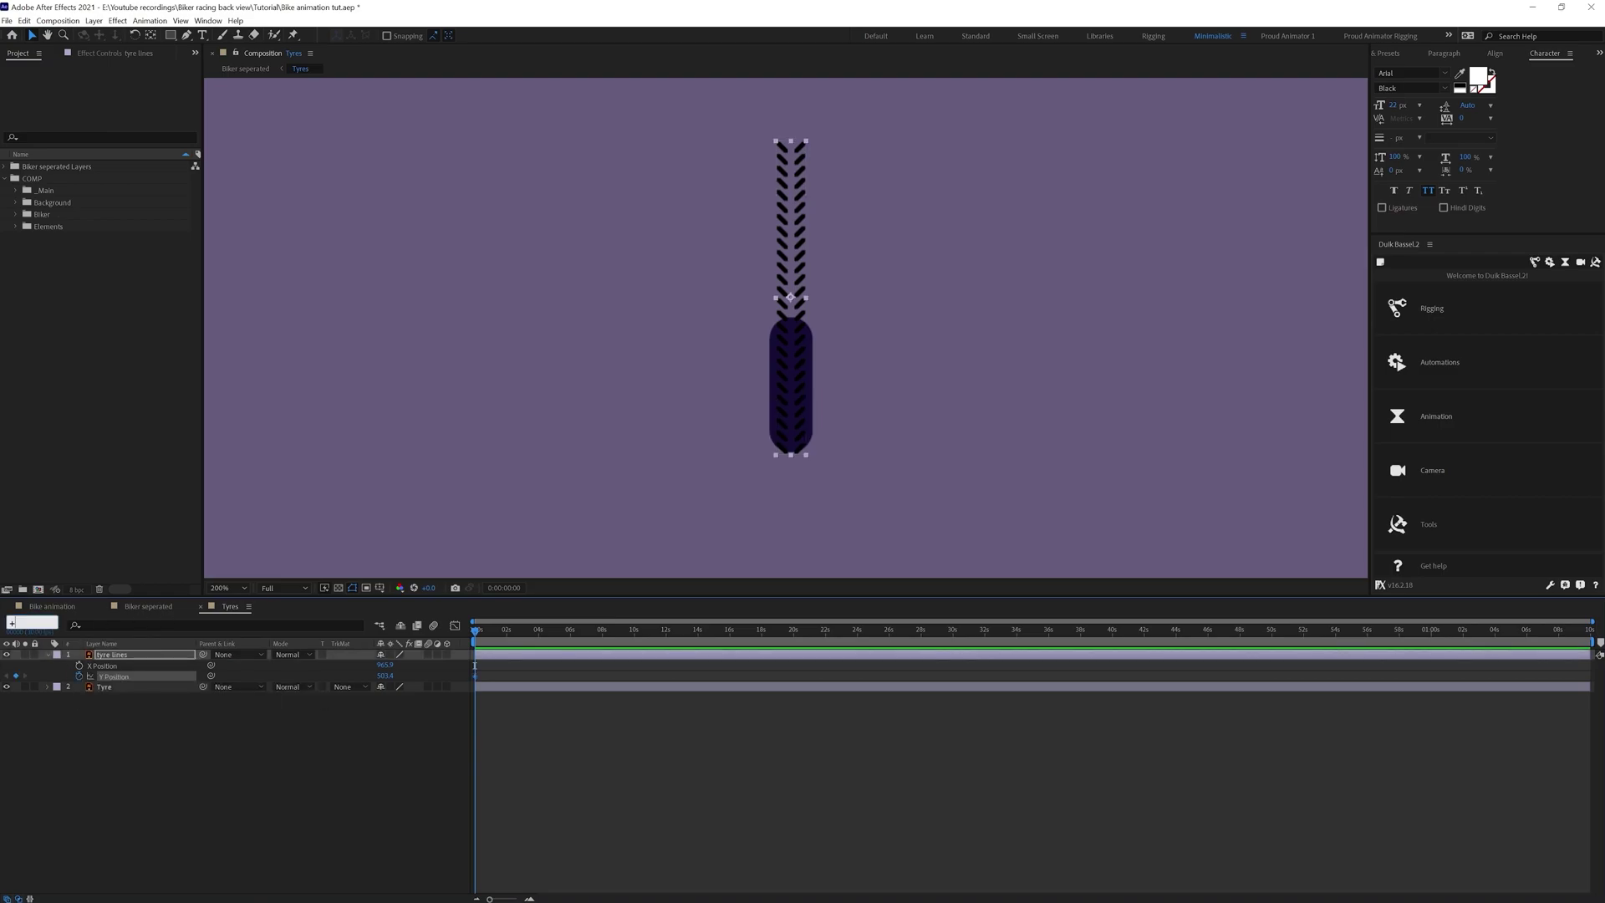
pyautogui.write('3')
pyautogui.press('Return')
pyautogui.scroll(2, 470, 634)
pyautogui.moveTo(489, 315); pyautogui.dragTo(570, 314)
pyautogui.moveTo(865, 242); pyautogui.dragTo(866, 398)
pyautogui.scroll(1, 921, 439)
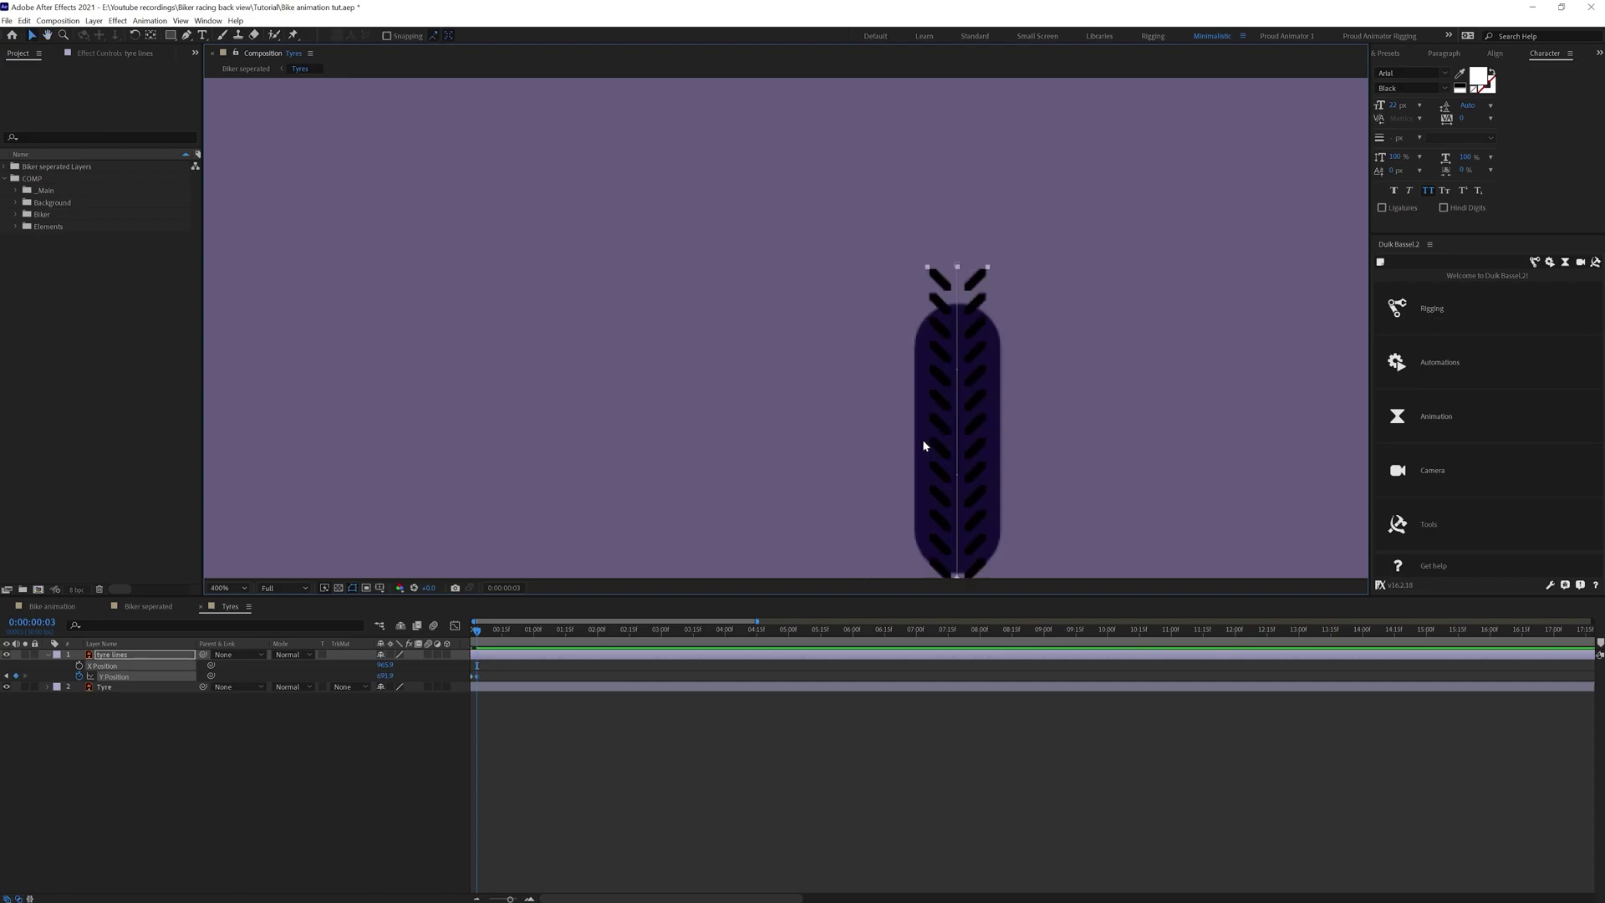
pyautogui.moveTo(977, 437); pyautogui.dragTo(991, 273)
# At the first Y Position keyframe, show the rulers and align a horizontal guide with a tread line near the tyre's upper end
pyautogui.press('j')
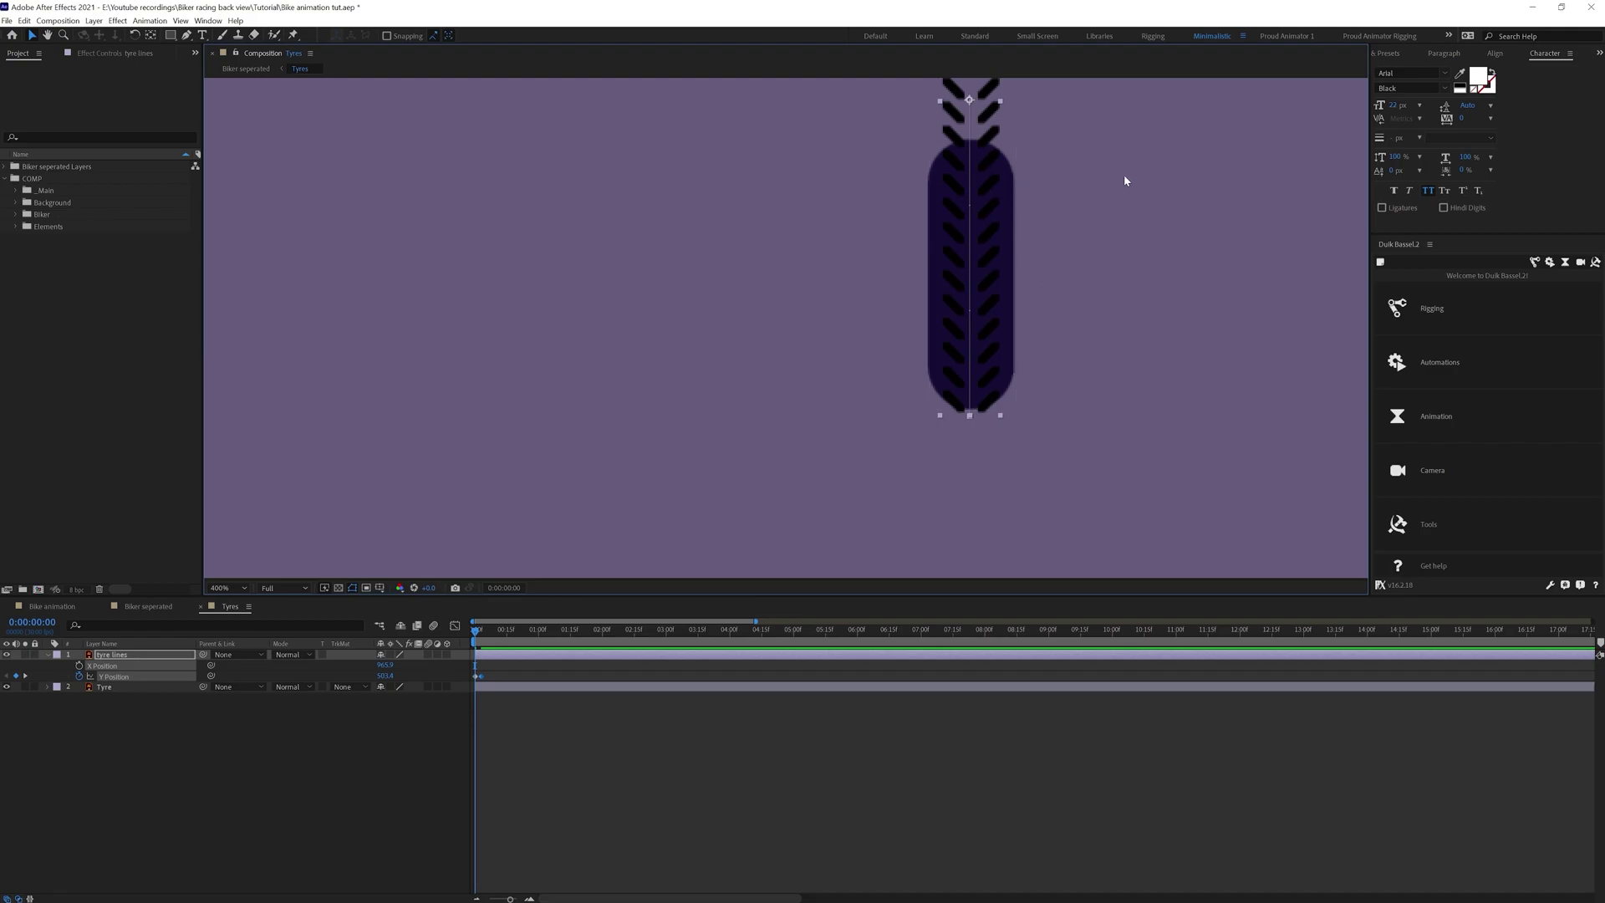
pyautogui.moveTo(1124, 179); pyautogui.dragTo(878, 225)
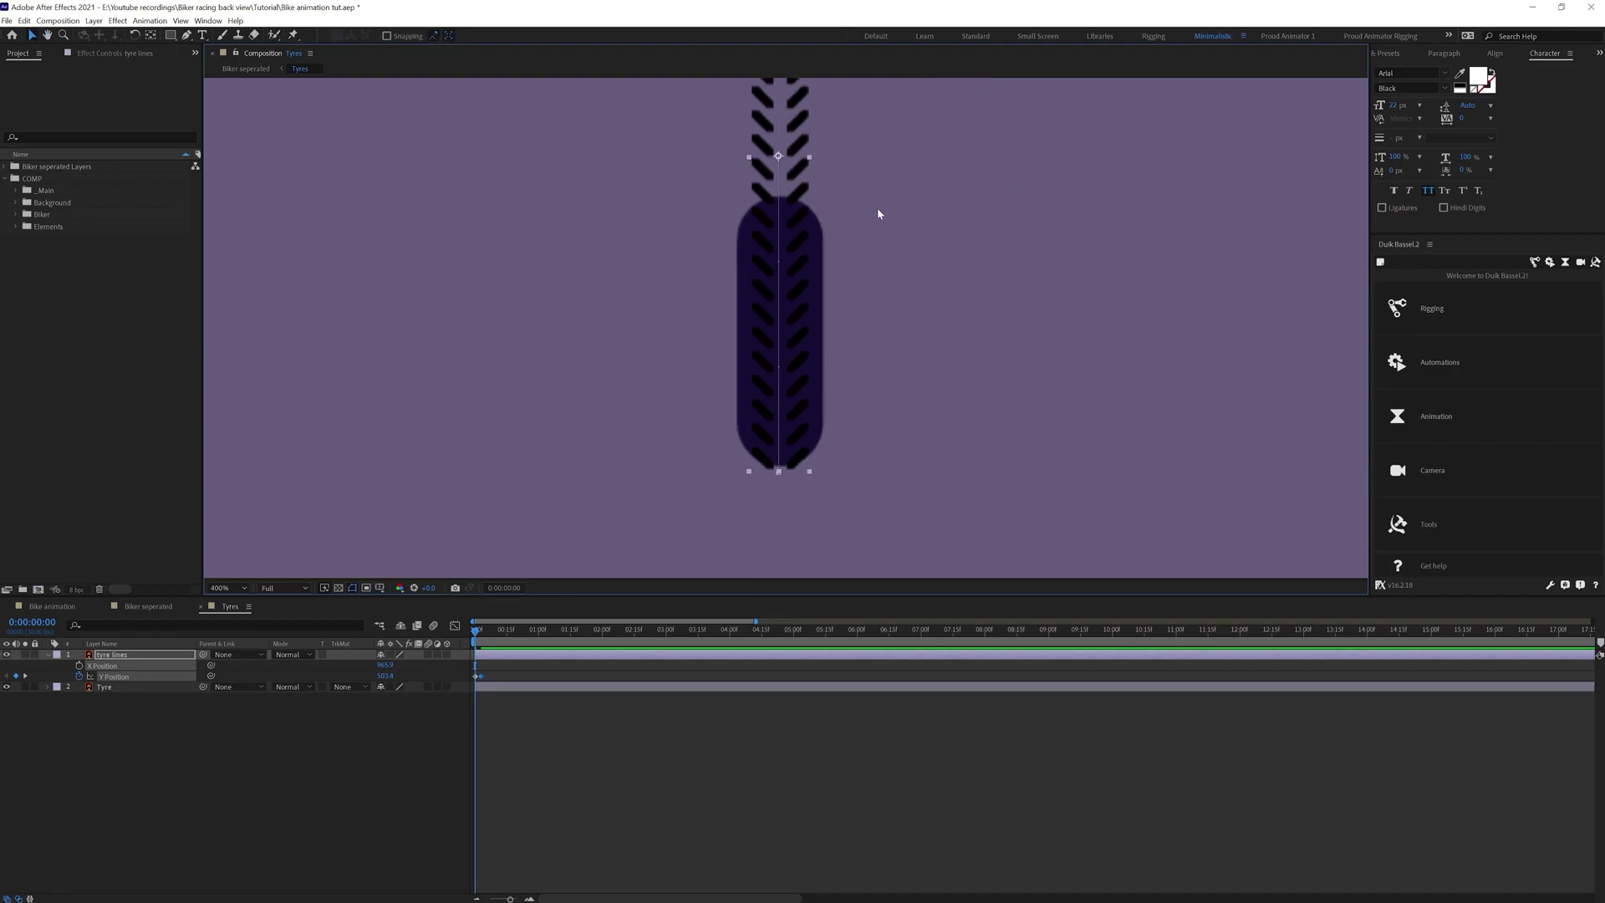
pyautogui.scroll(5, 599, 723)
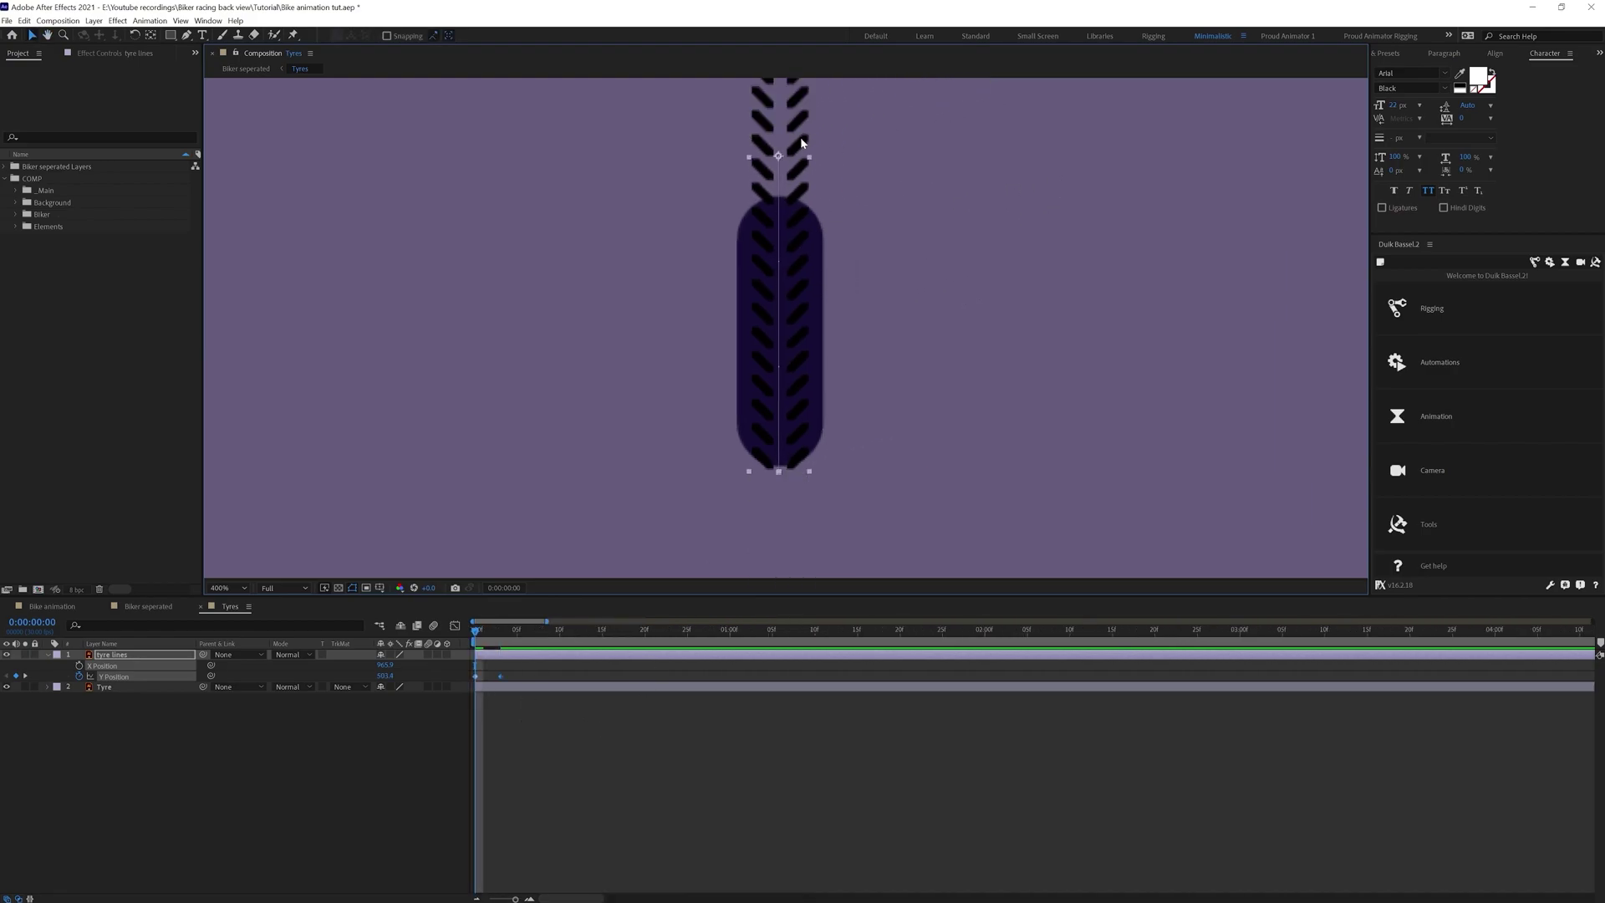
pyautogui.hotkey('ctrl', 'r')
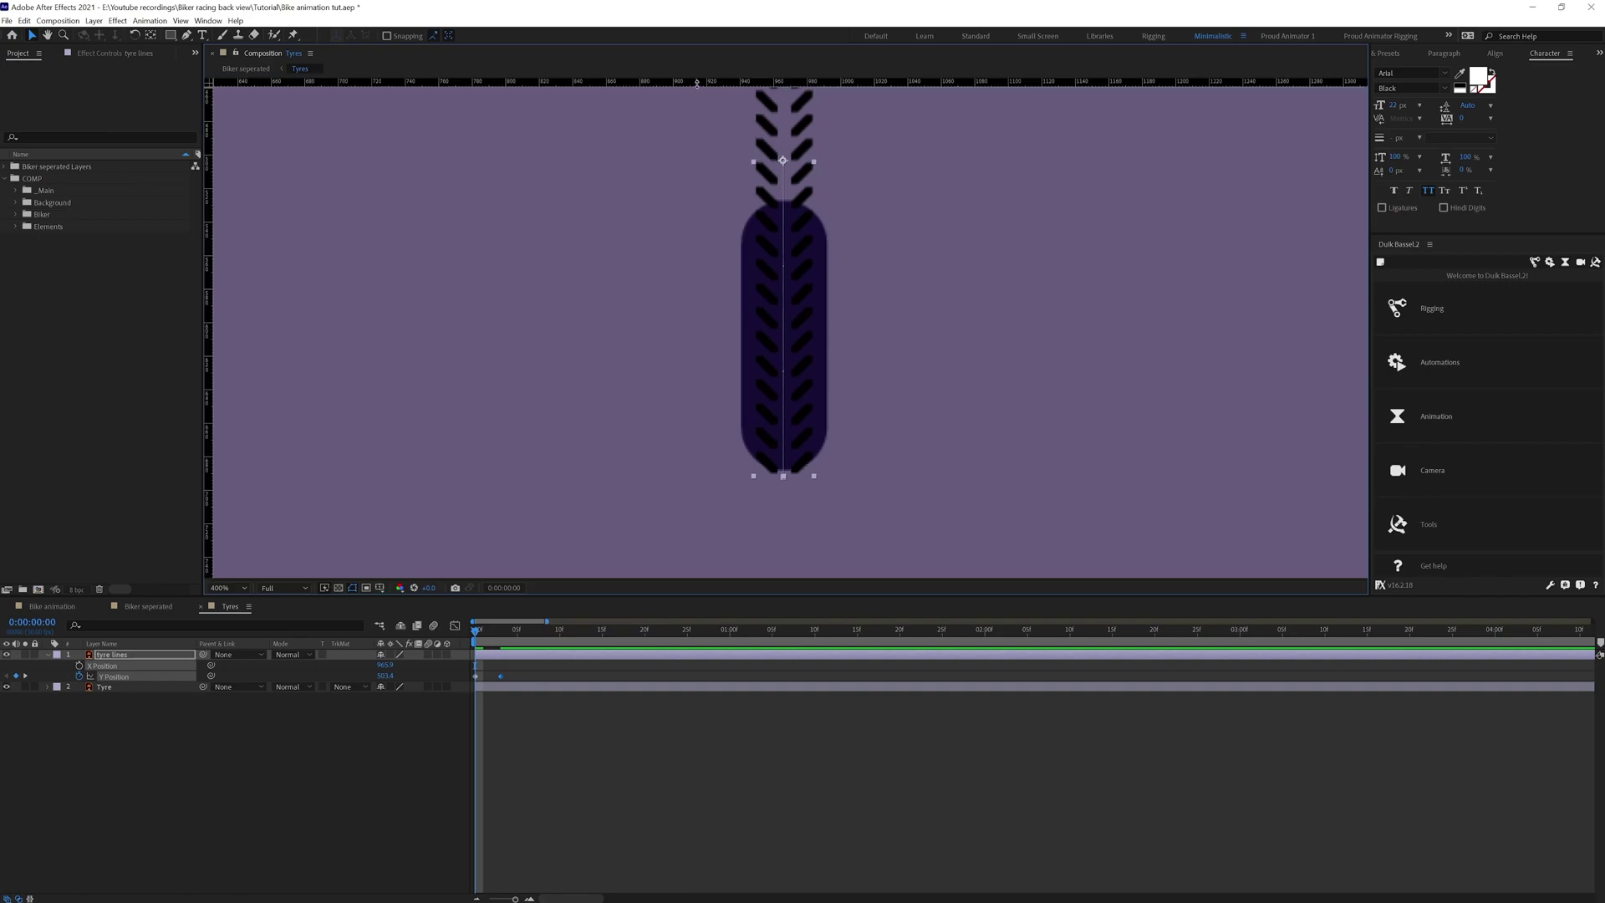
pyautogui.moveTo(696, 83); pyautogui.dragTo(730, 208)
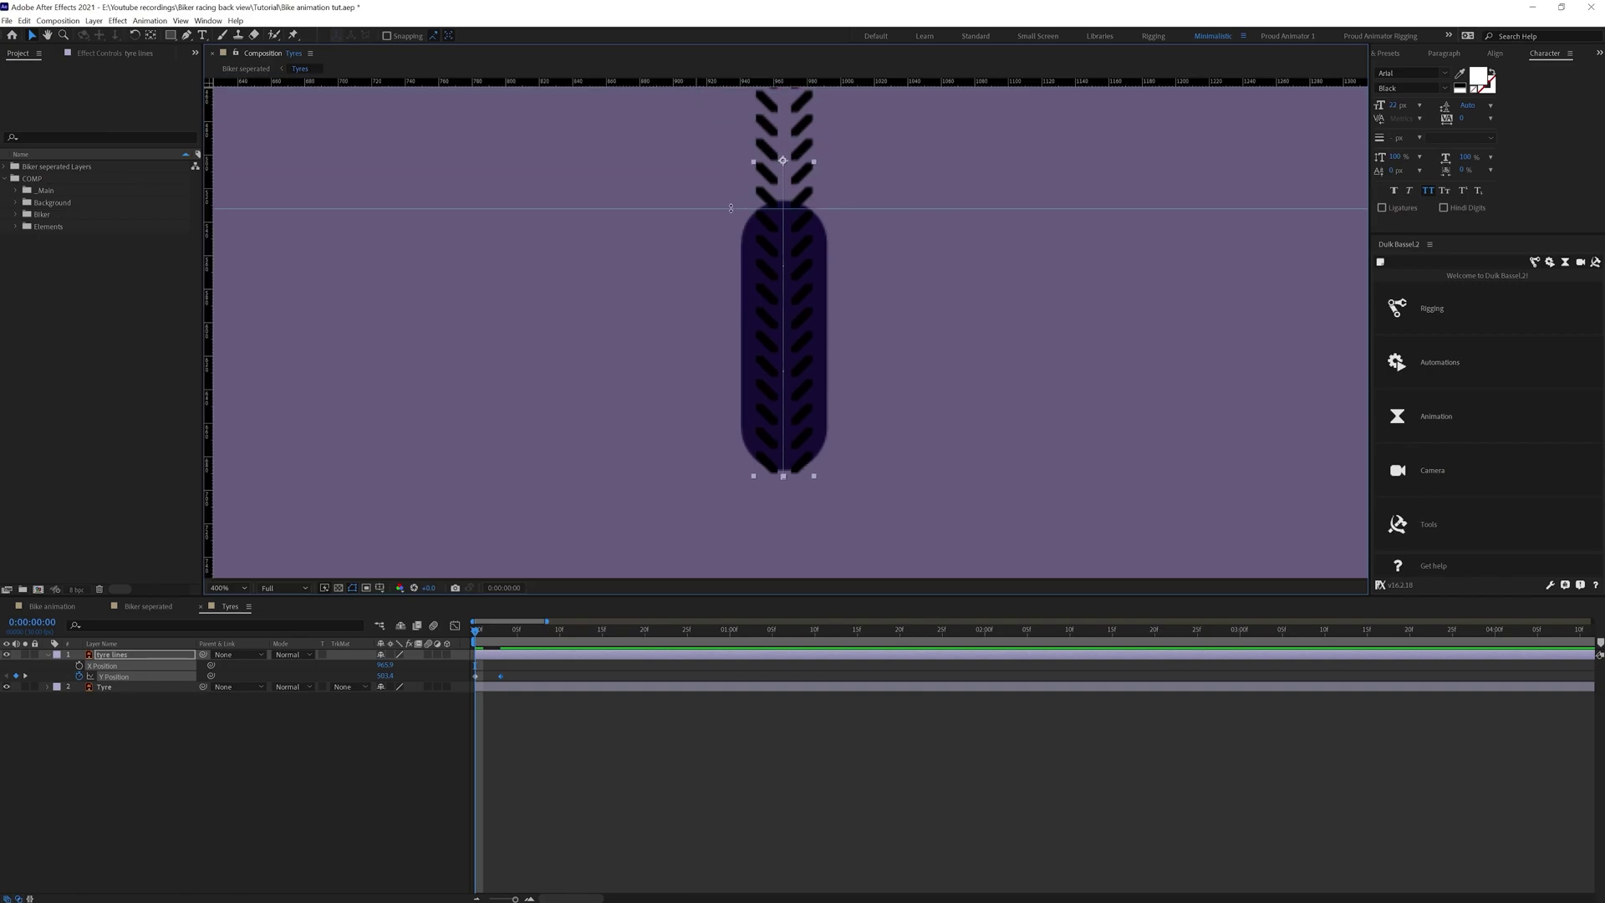
pyautogui.scroll(1, 739, 224)
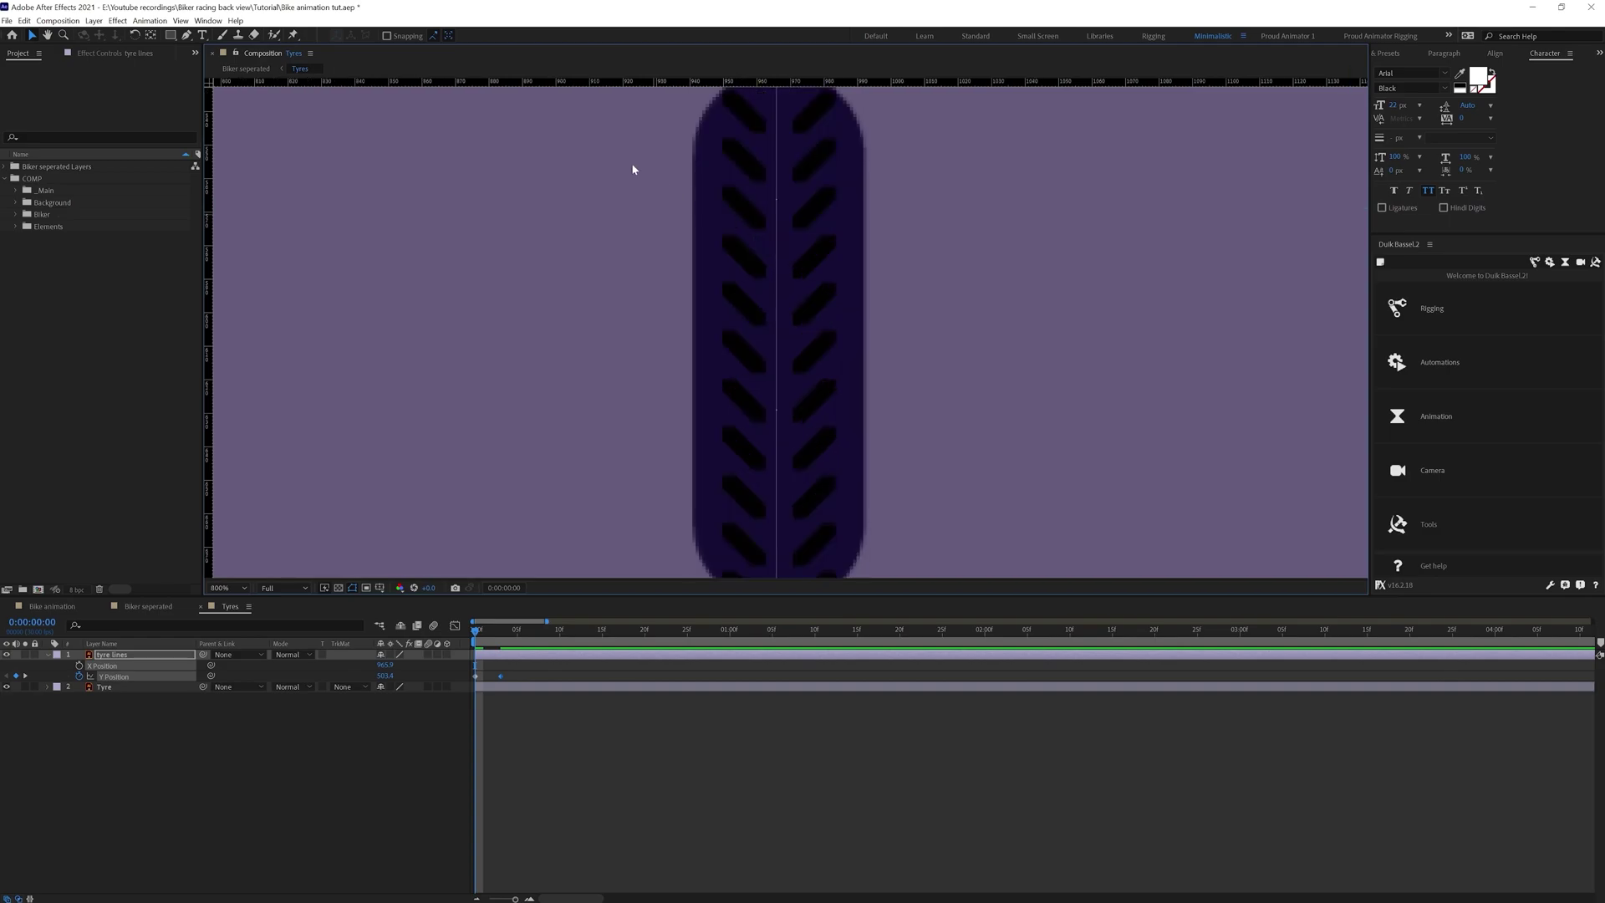
pyautogui.moveTo(612, 124); pyautogui.dragTo(573, 348)
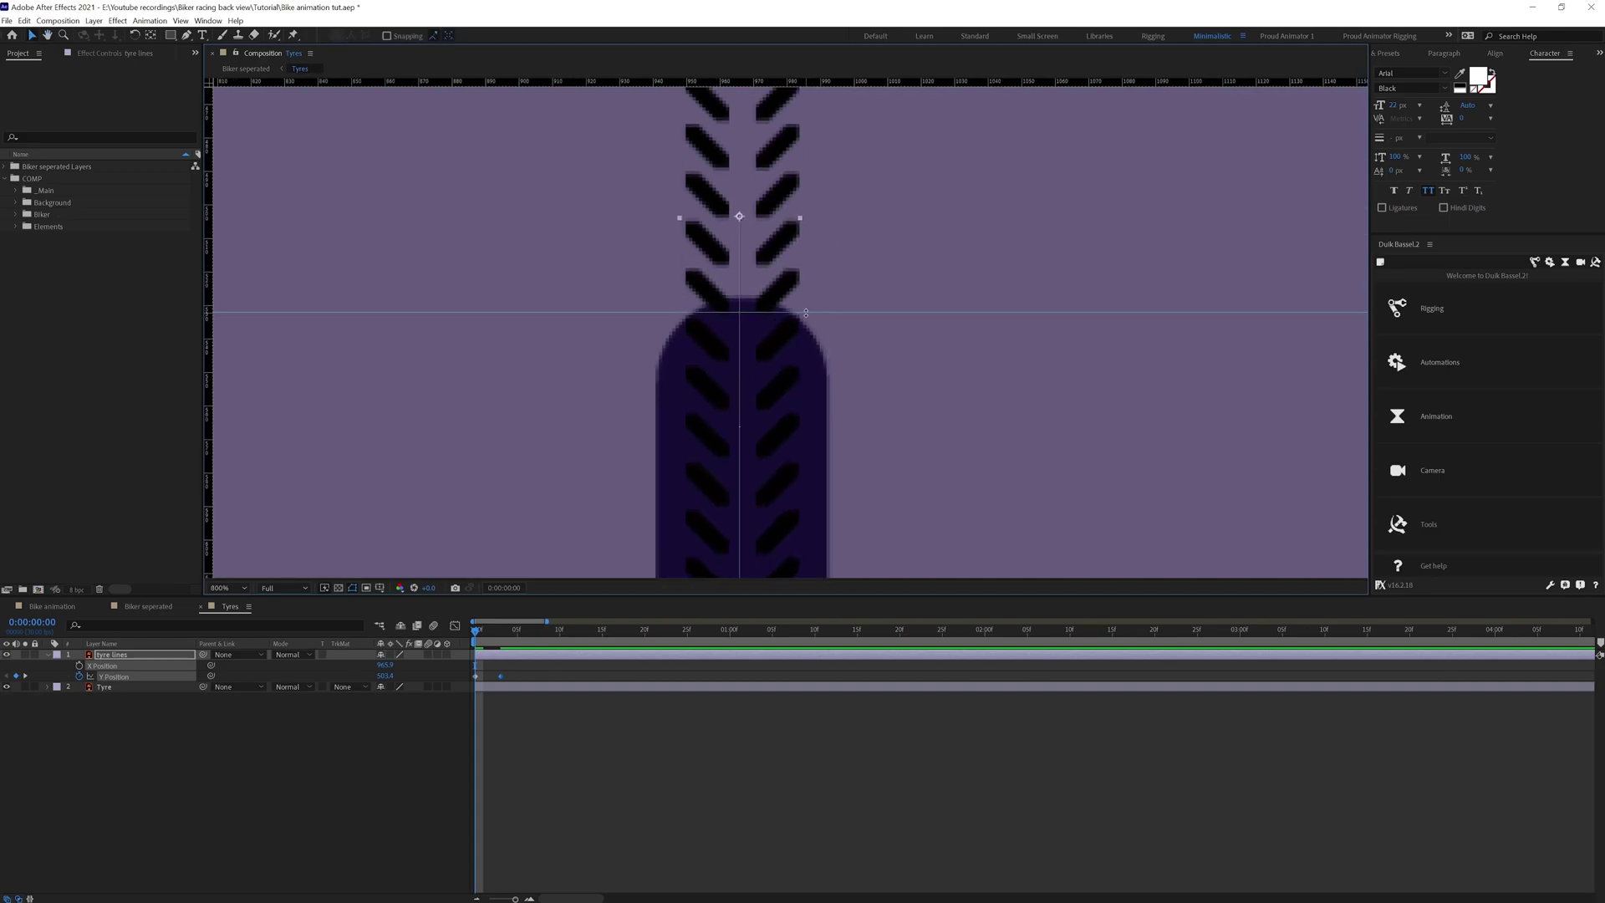
pyautogui.moveTo(806, 313); pyautogui.dragTo(804, 316)
# At the second Y Position keyframe, nudge the tyre lines up until the tread pattern matches the guide
pyautogui.press('k')
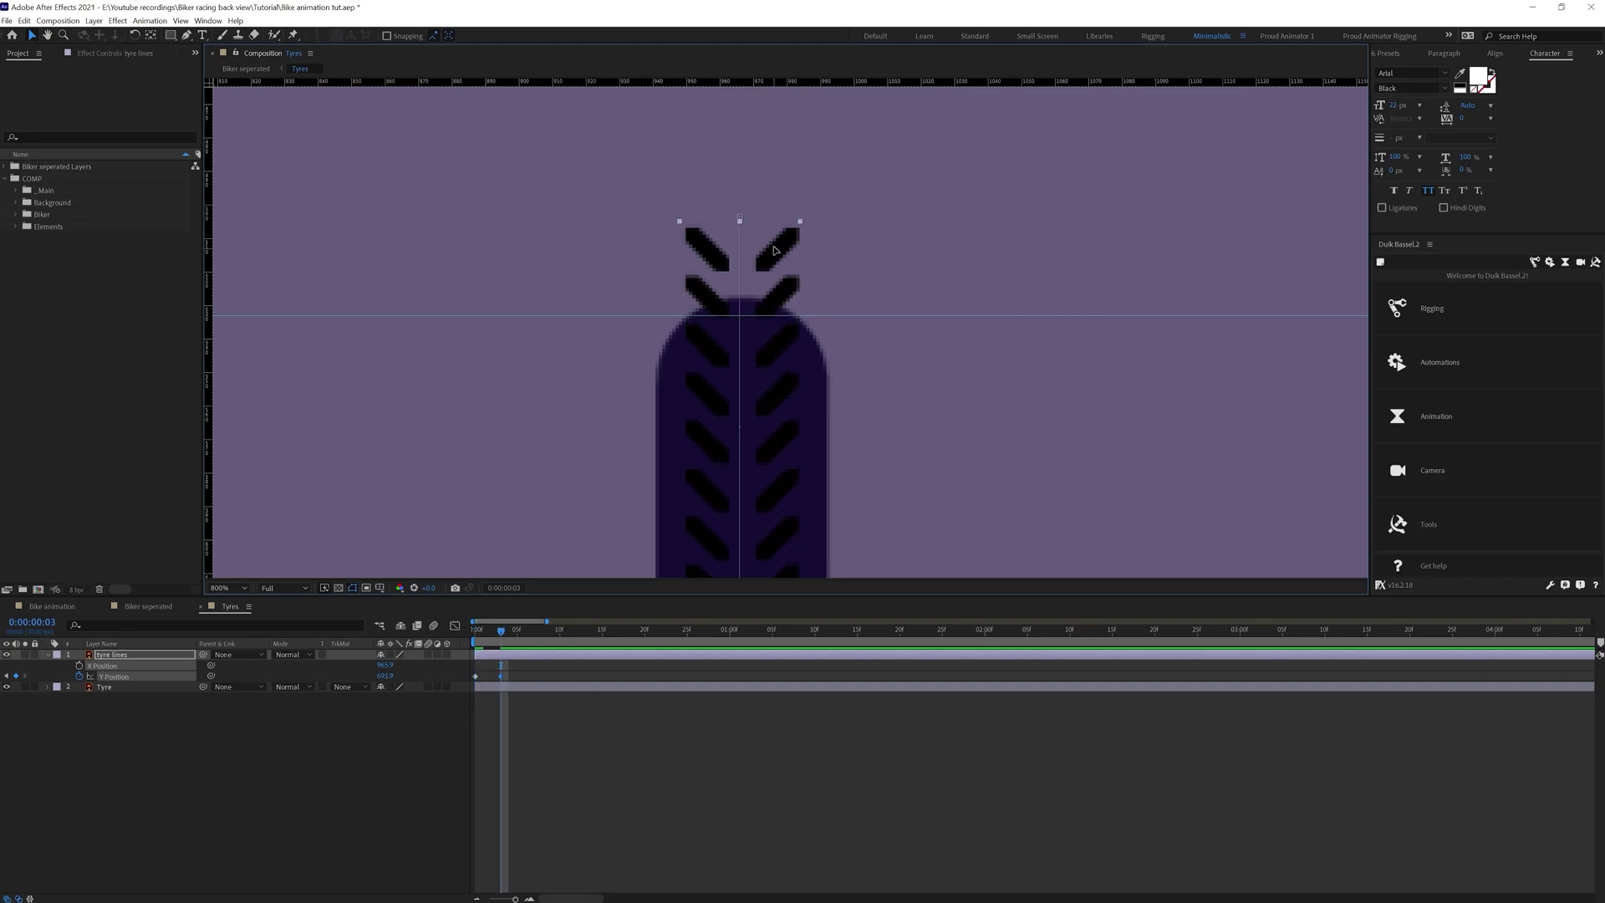
pyautogui.press('Up')
pyautogui.press('Up')
pyautogui.press('Up')
pyautogui.press('Up')
pyautogui.press('Up')
pyautogui.press('Up')
pyautogui.press('Up')
# Retime the second Y Position keyframe to frame 7 and loop the property with the expression loopIn()+loopOut()-value;
pyautogui.click(513, 701)
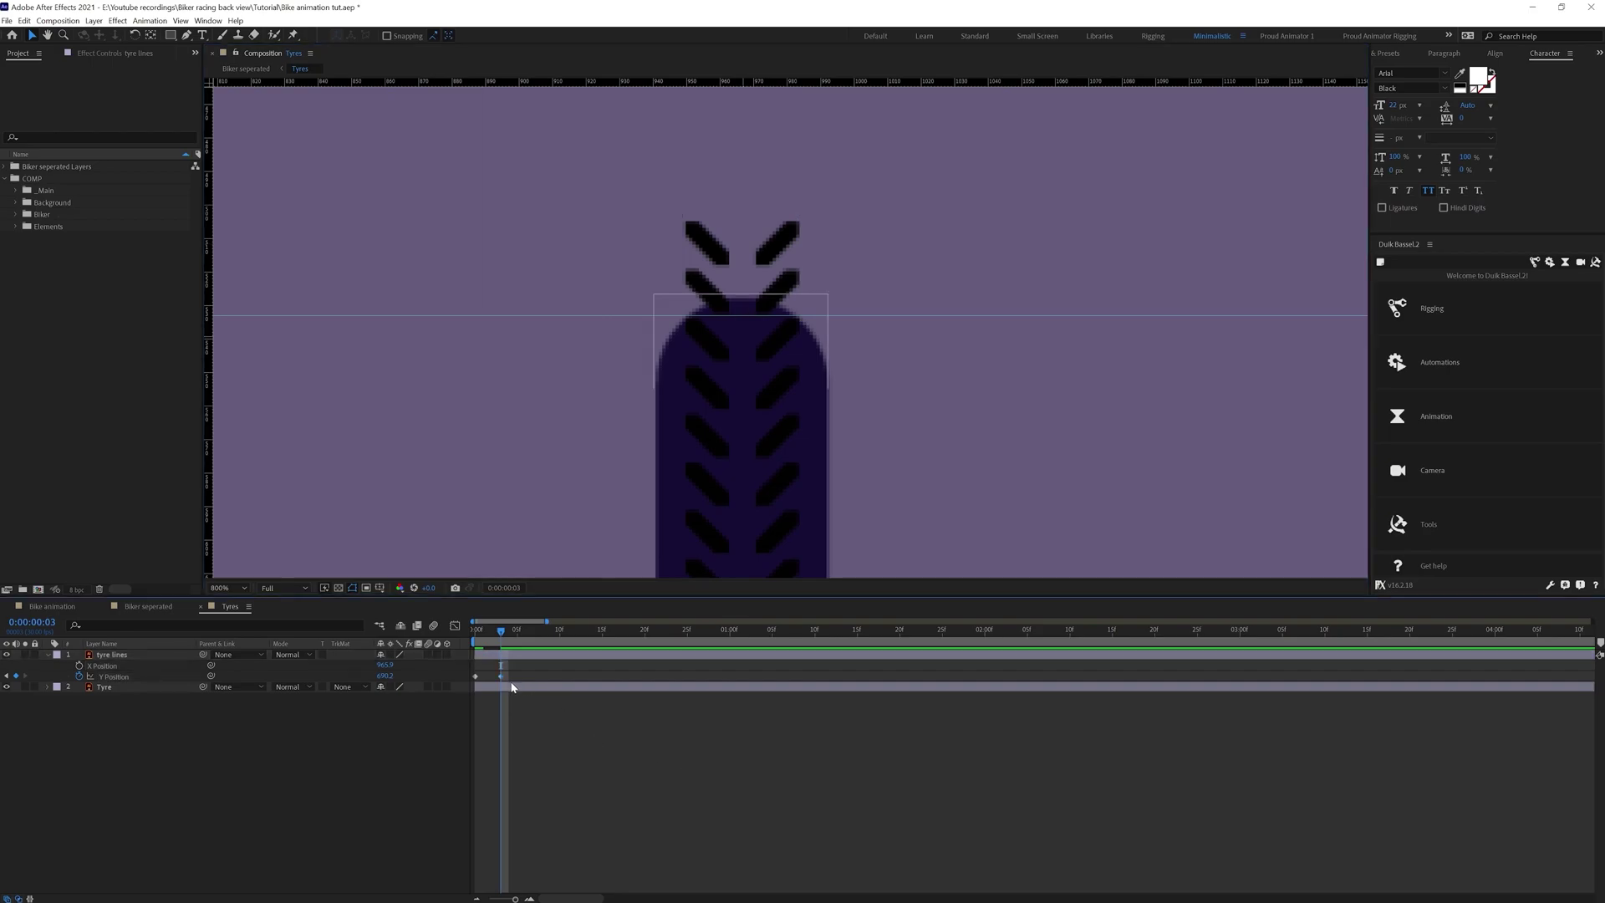
pyautogui.moveTo(501, 675); pyautogui.dragTo(536, 678)
pyautogui.press('j')
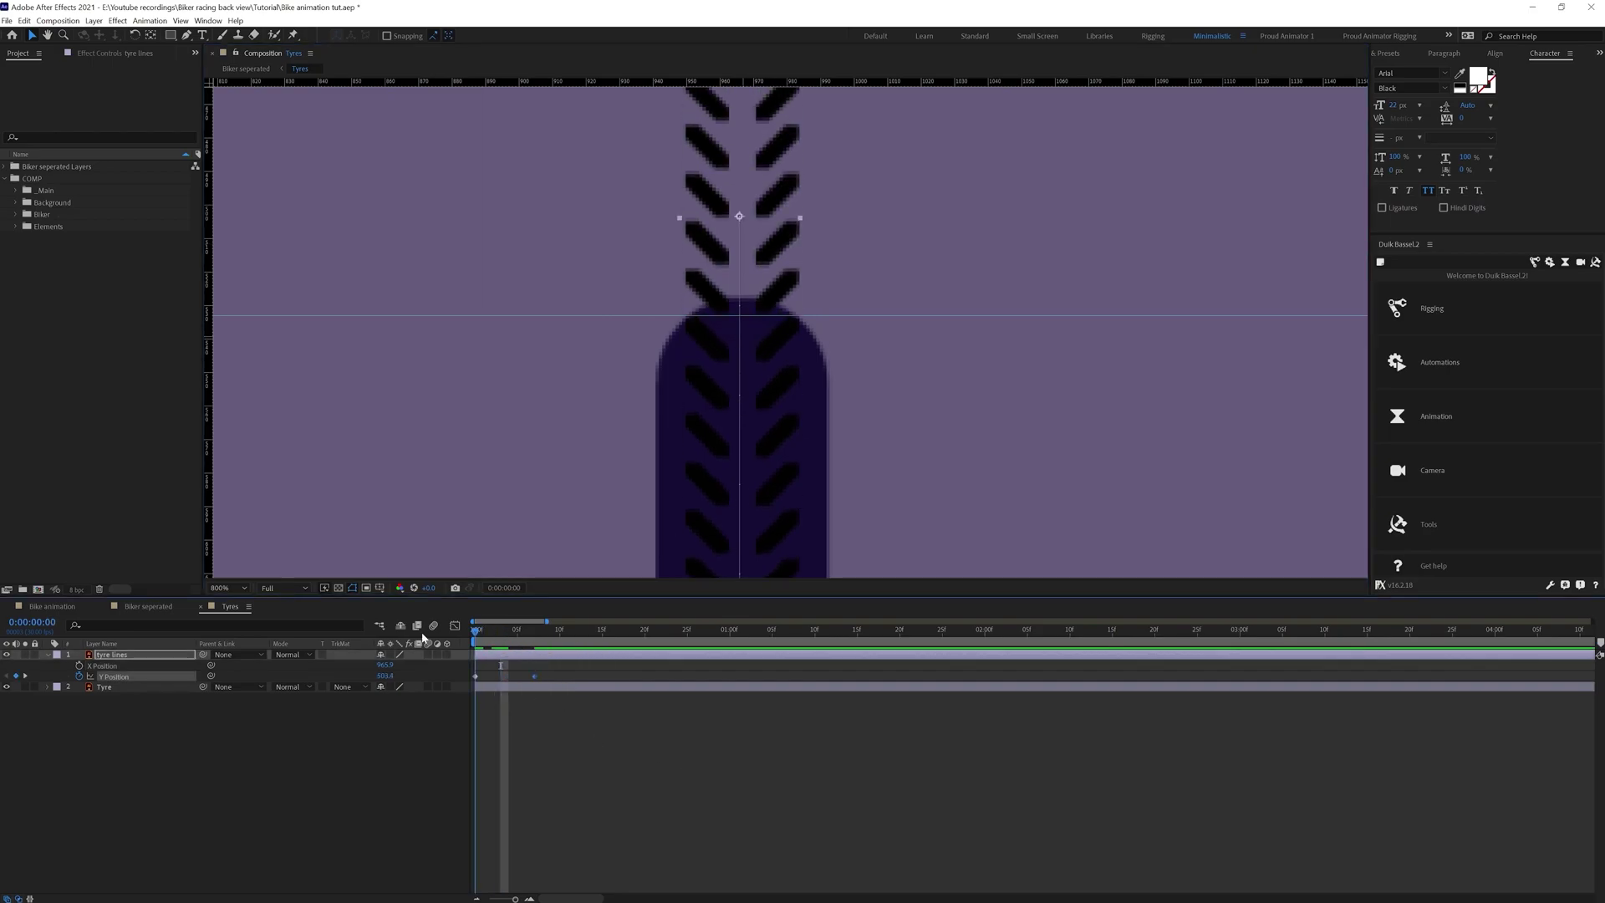
pyautogui.click(257, 741)
pyautogui.keyDown('alt'); pyautogui.click(80, 677); pyautogui.keyUp('alt')
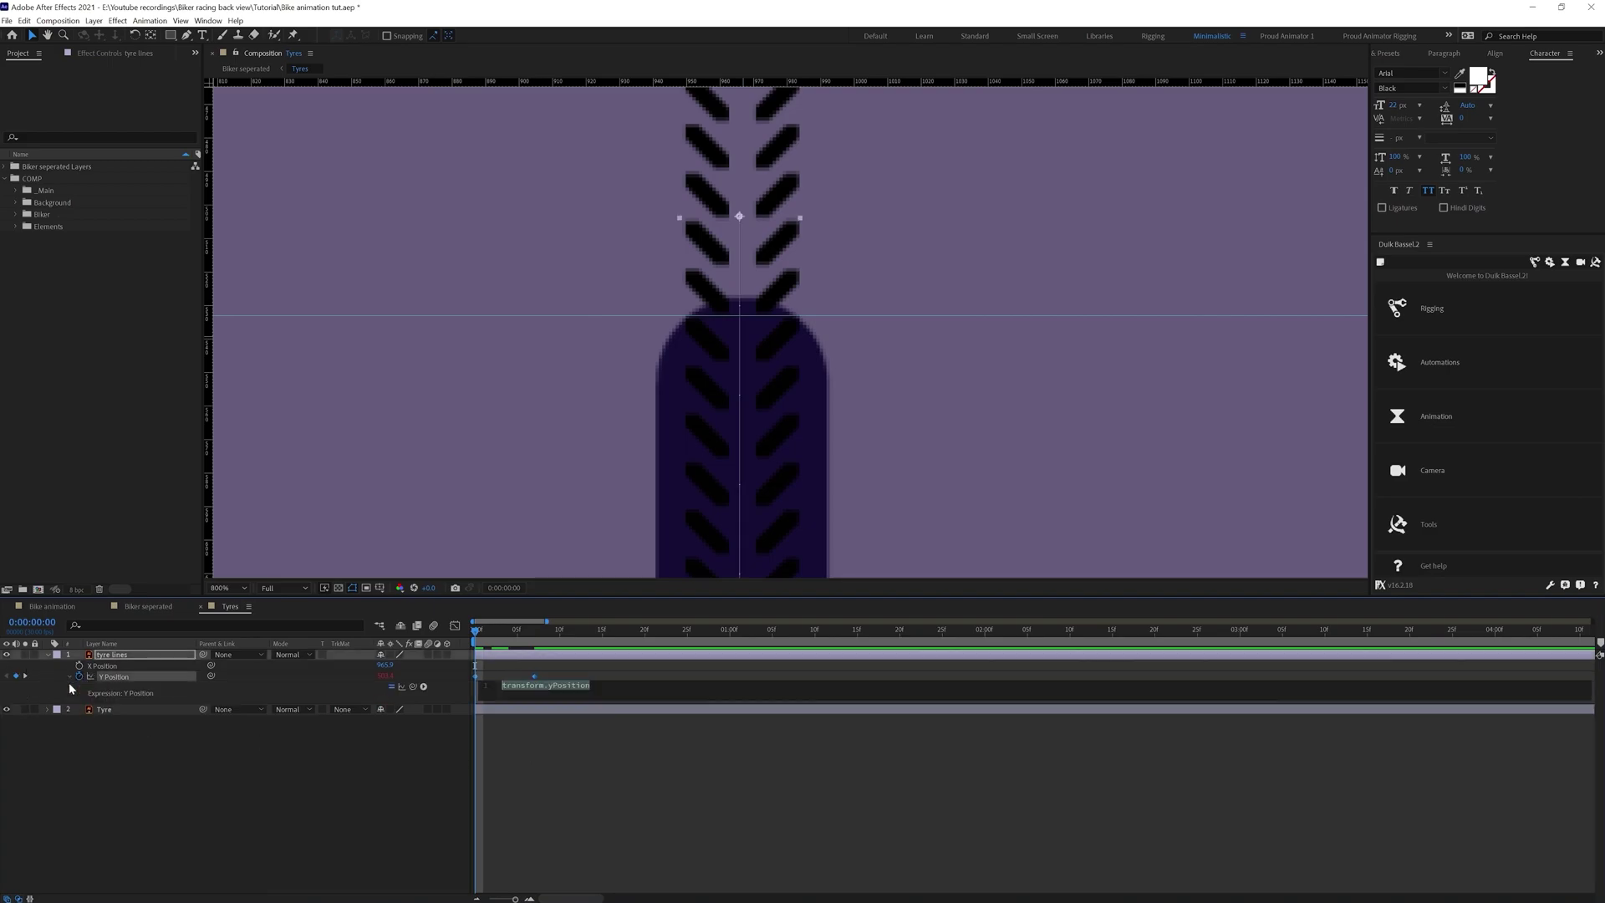
pyautogui.write('loopIn()+loopOut()-value;')
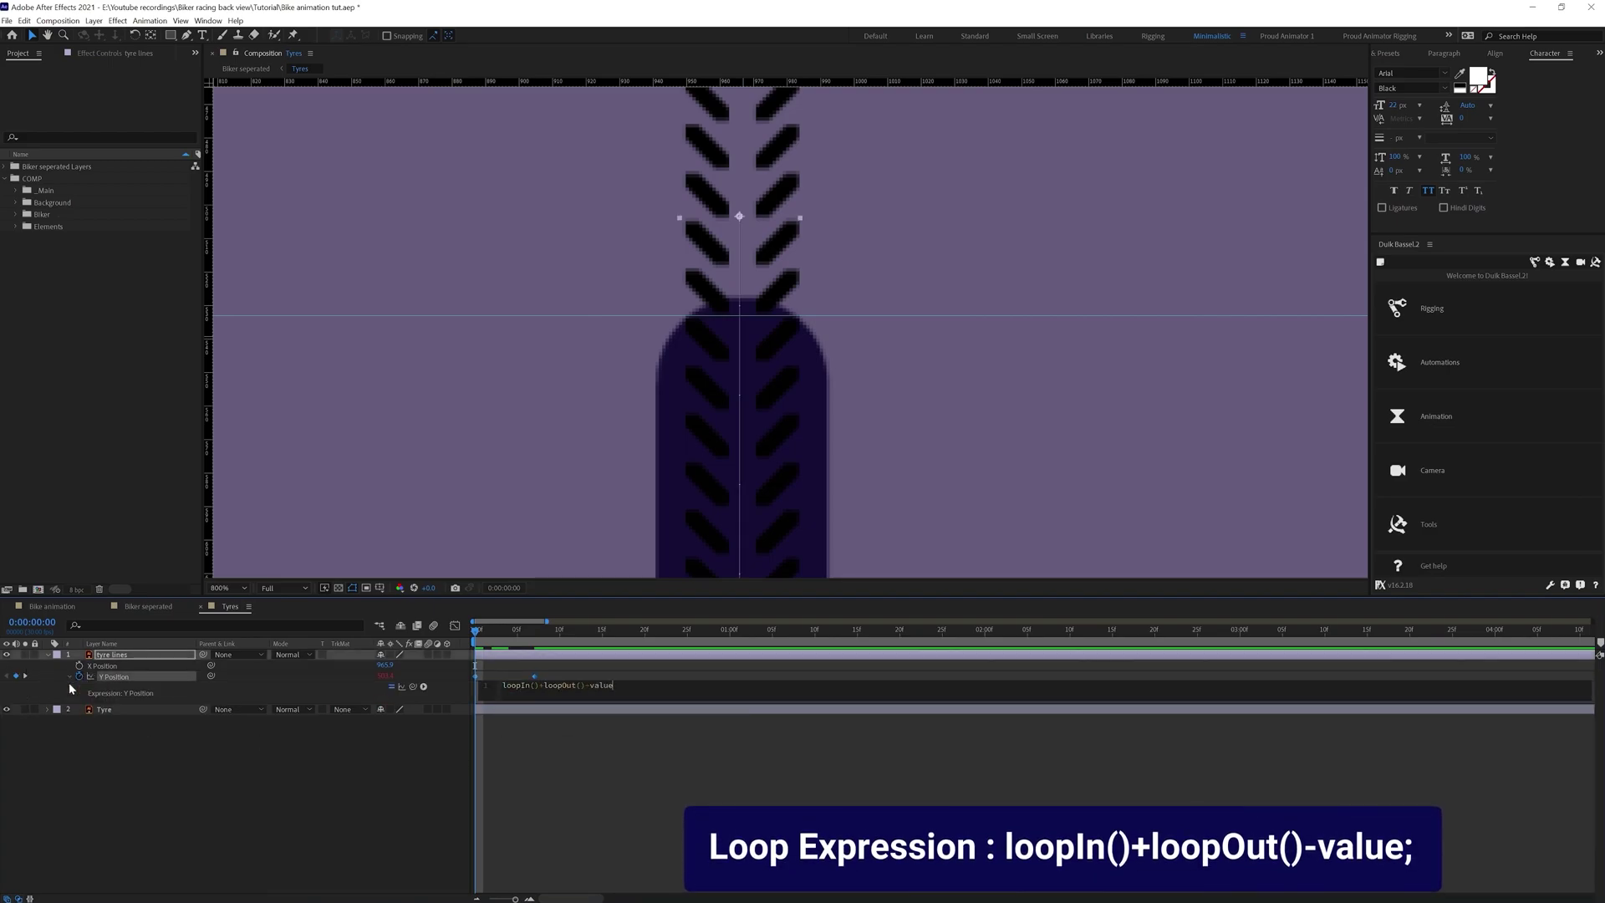
# Duplicate the Tyre layer above tyre lines, use the copy as an alpha matte for tyre lines, and preview the animation
pyautogui.click(124, 709)
pyautogui.hotkey('ctrl', 'd')
pyautogui.moveTo(117, 714); pyautogui.dragTo(125, 656)
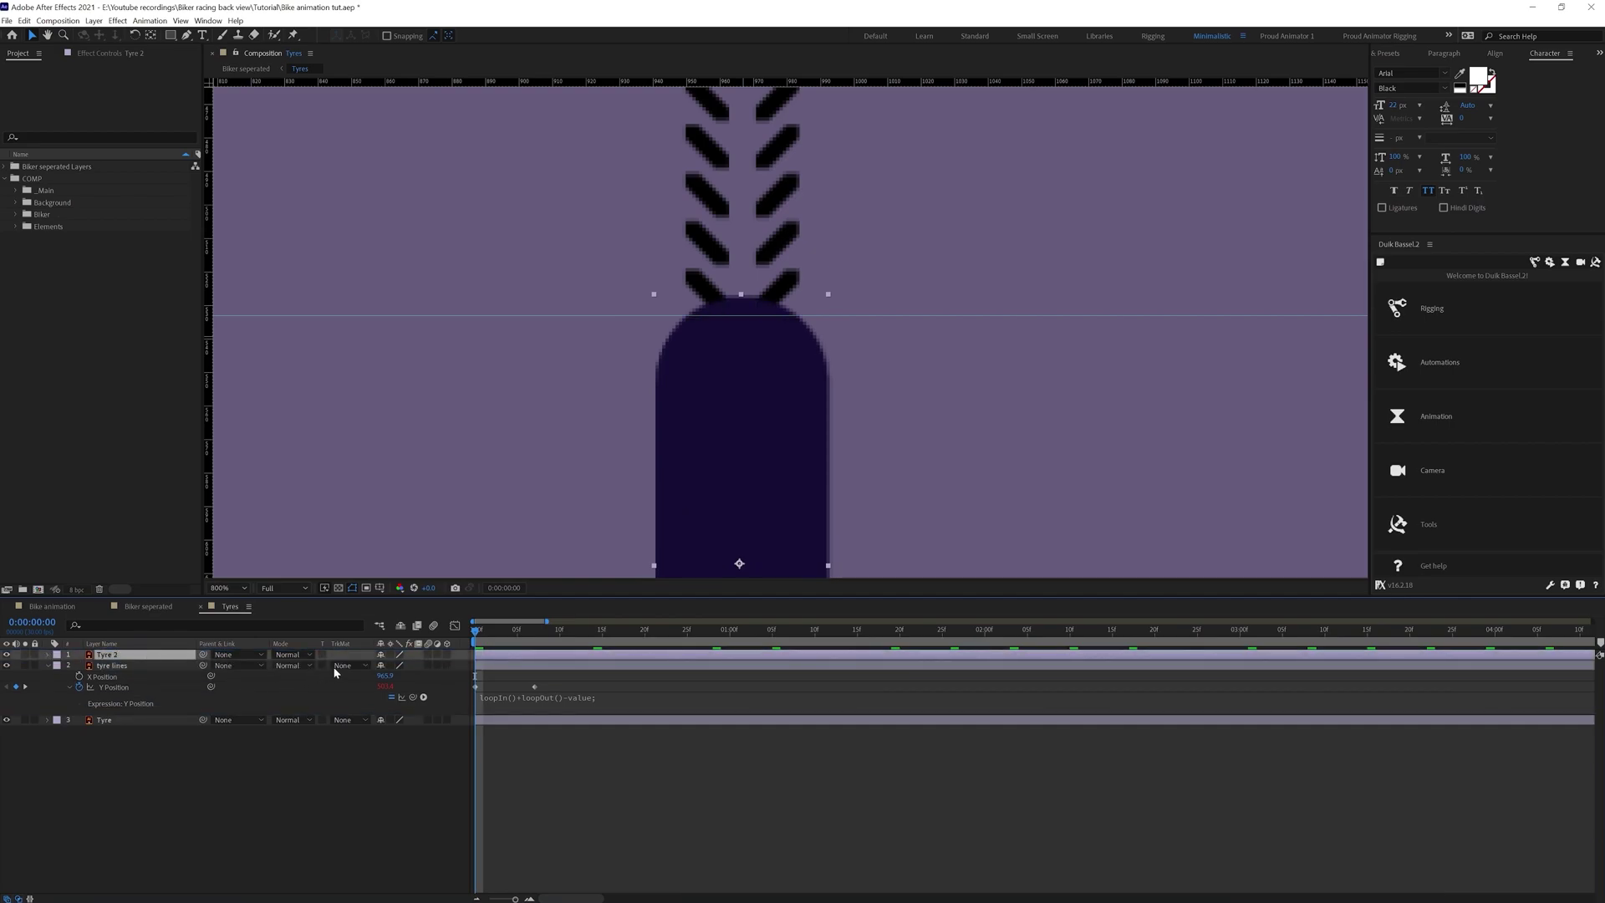
pyautogui.click(342, 665)
pyautogui.click(393, 690)
pyautogui.press(',')
pyautogui.press(',')
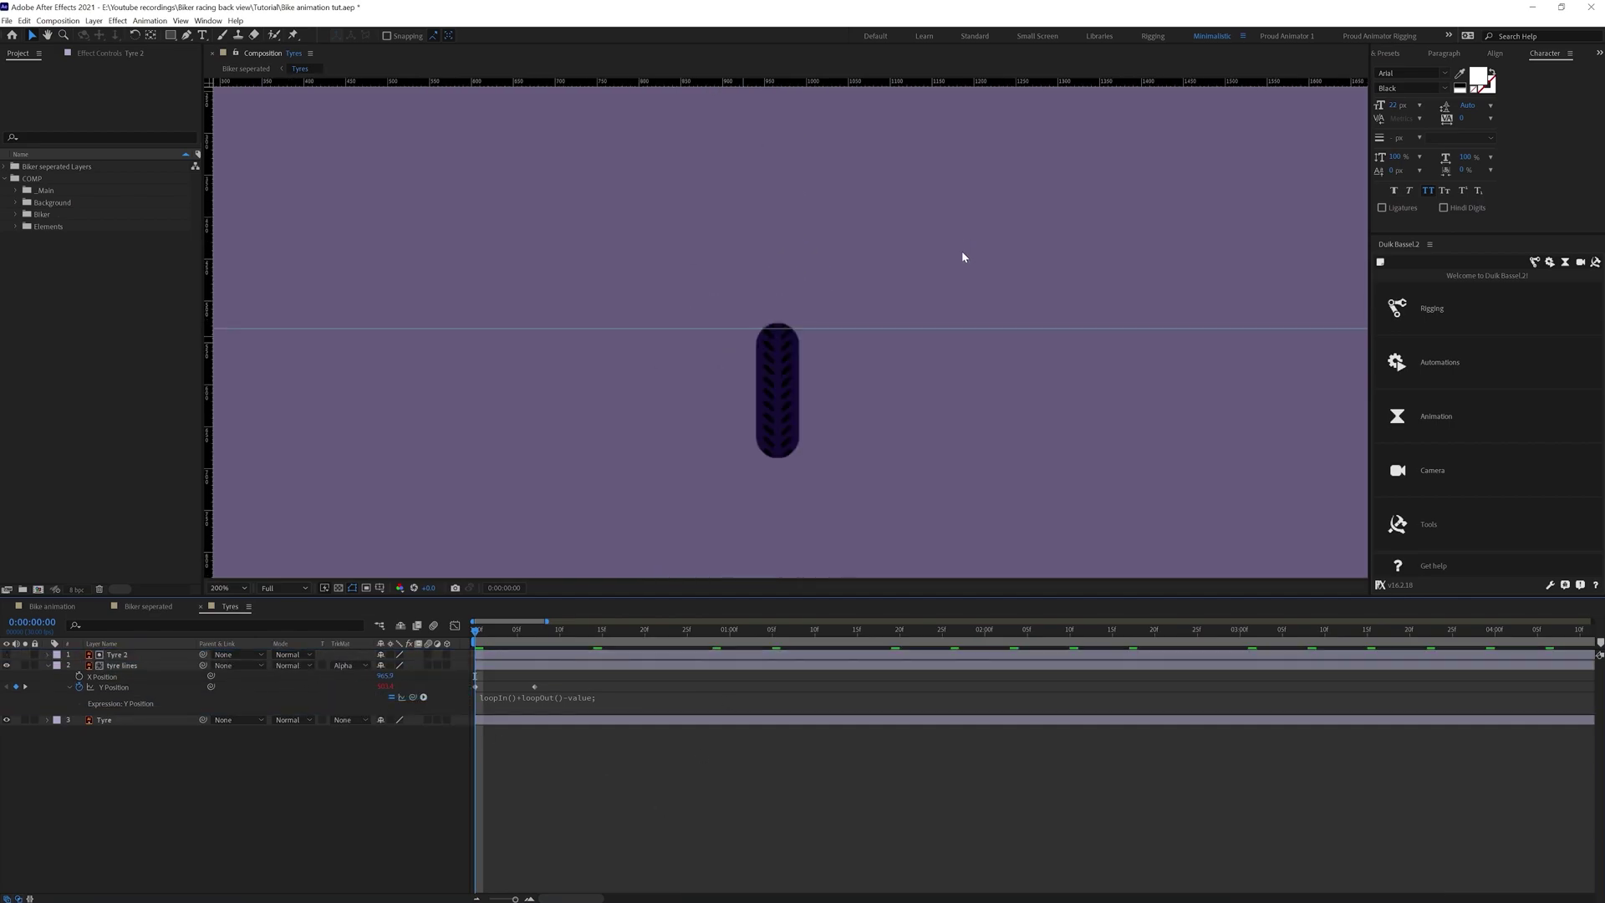
pyautogui.press(',')
pyautogui.press('space')
pyautogui.press('.')
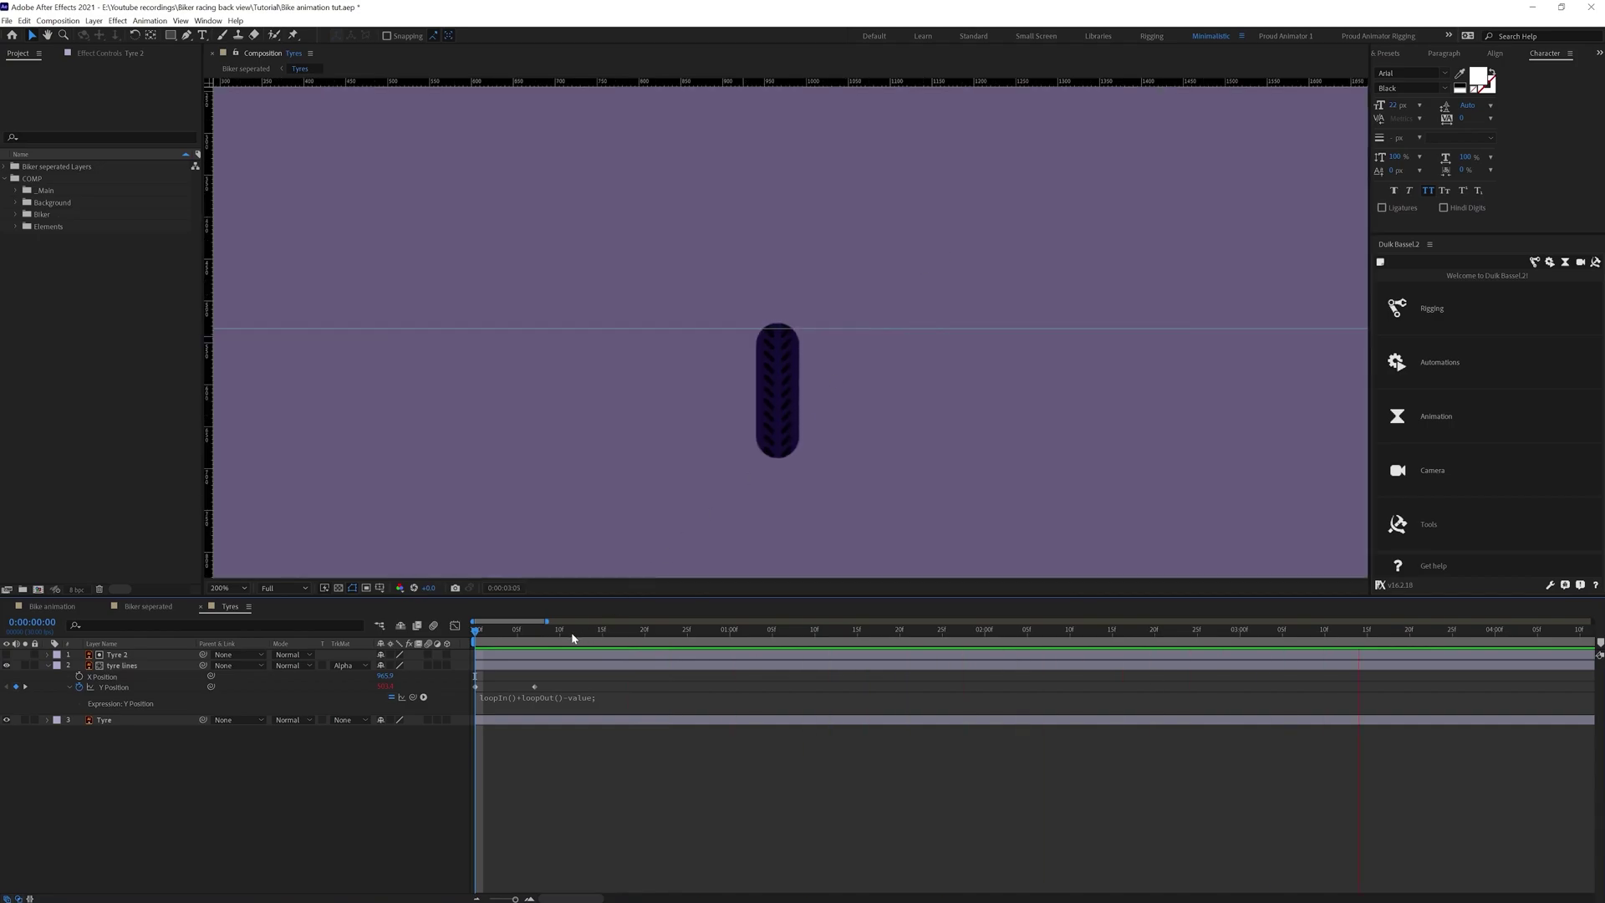
# Time-reverse both Y Position keyframes of the tyre lines to flip the tread's rolling direction
pyautogui.moveTo(545, 680); pyautogui.dragTo(493, 691)
pyautogui.rightClick(475, 683)
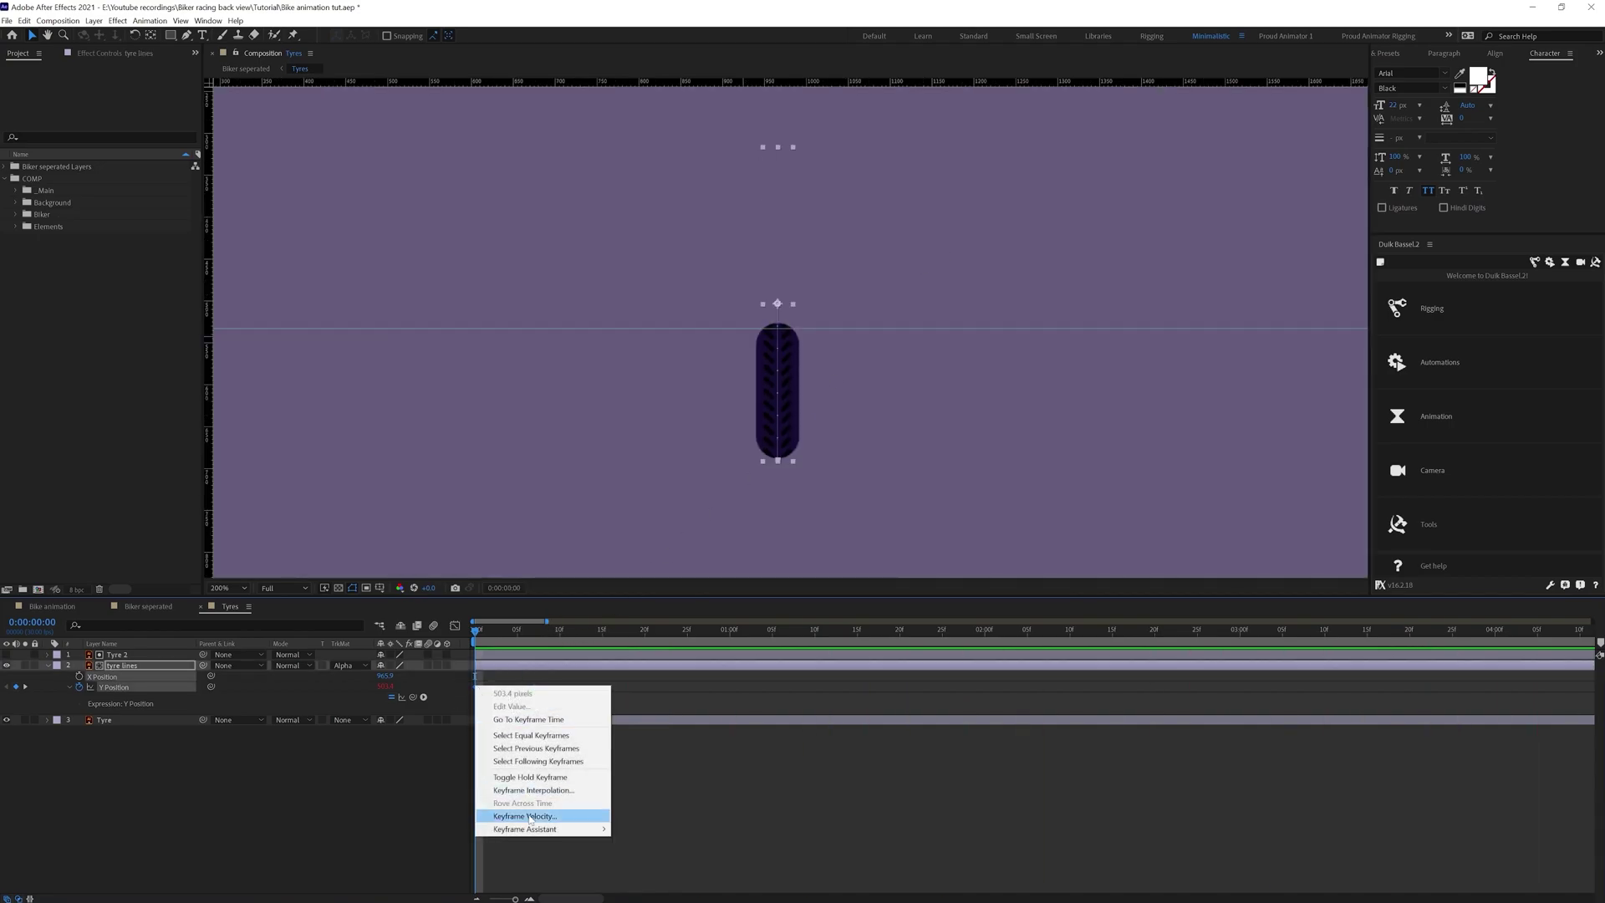
pyautogui.click(640, 834)
pyautogui.moveTo(548, 678); pyautogui.dragTo(473, 695)
pyautogui.rightClick(477, 691)
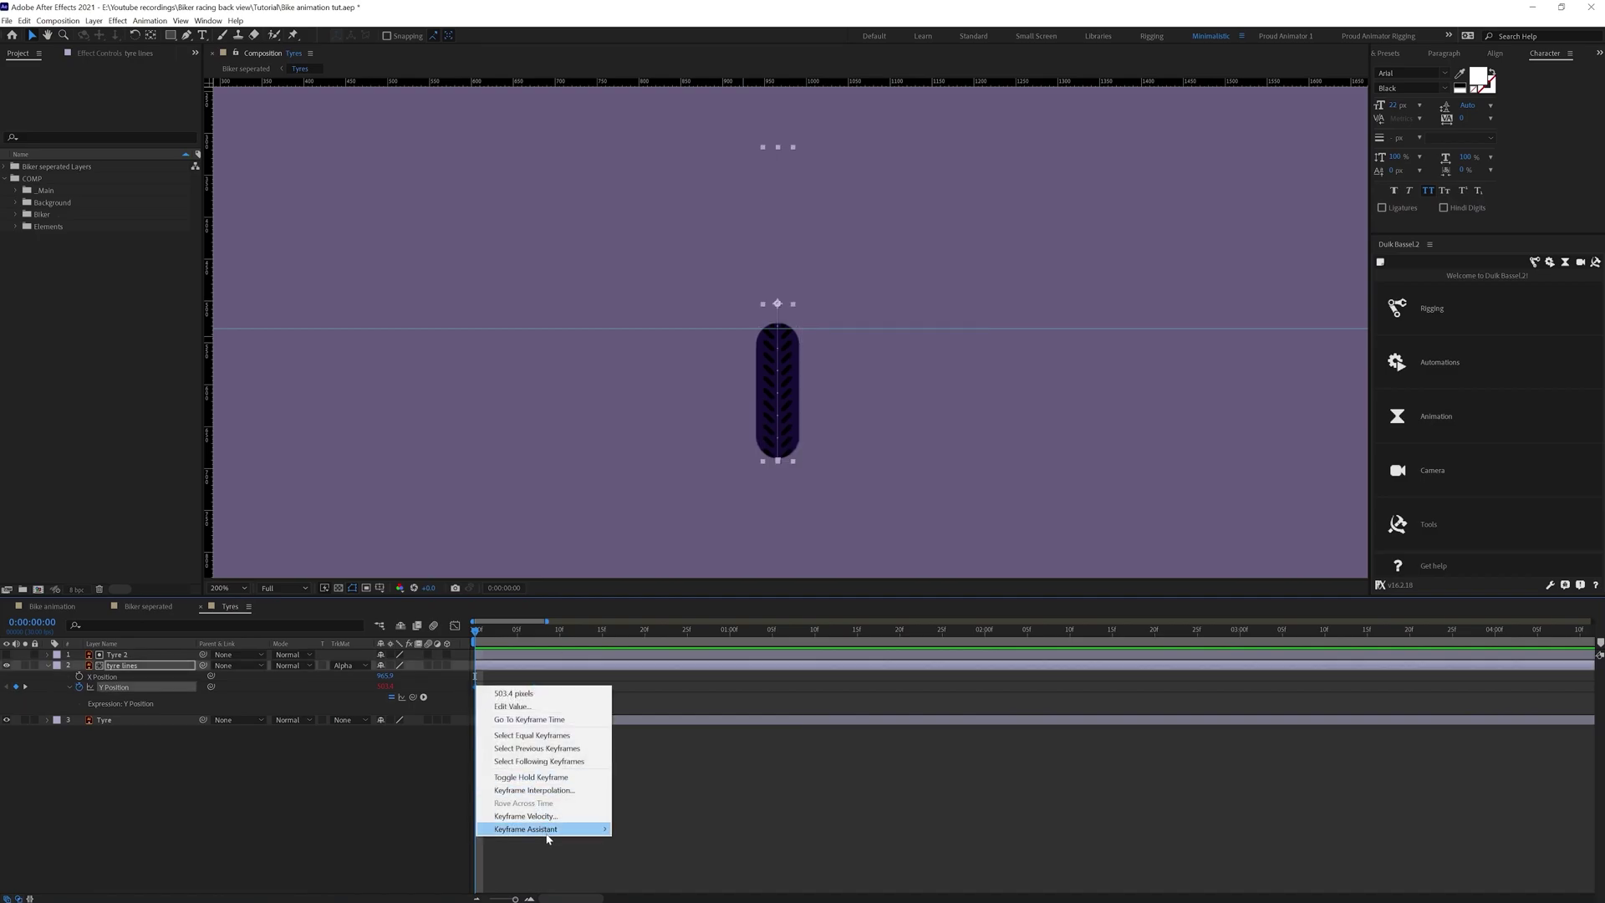
pyautogui.moveTo(547, 829)
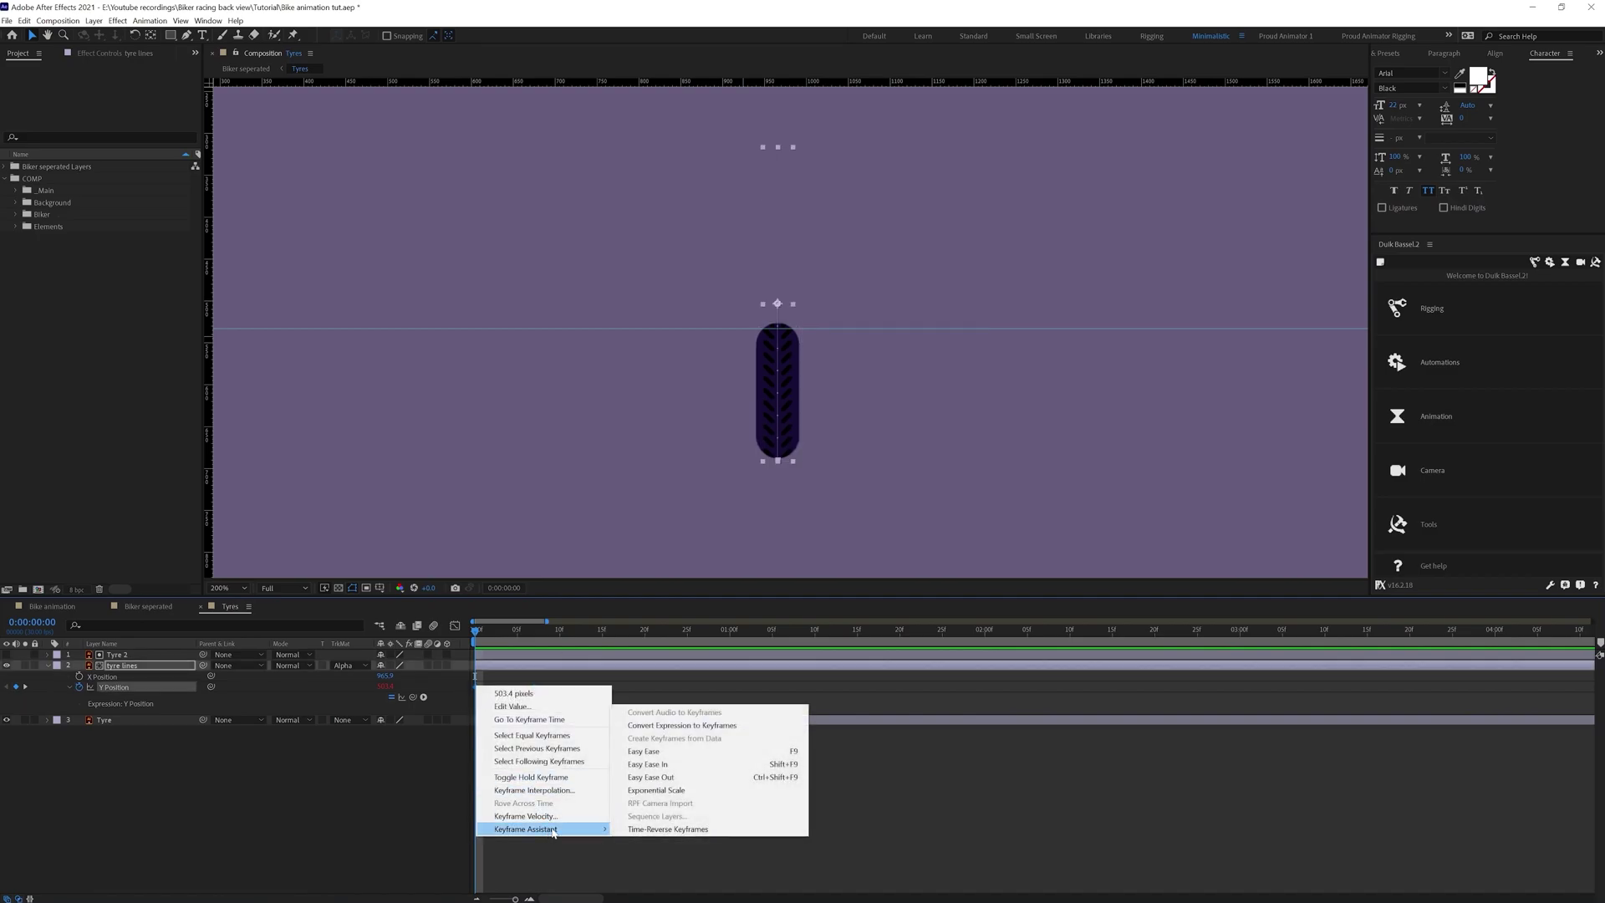
pyautogui.click(650, 829)
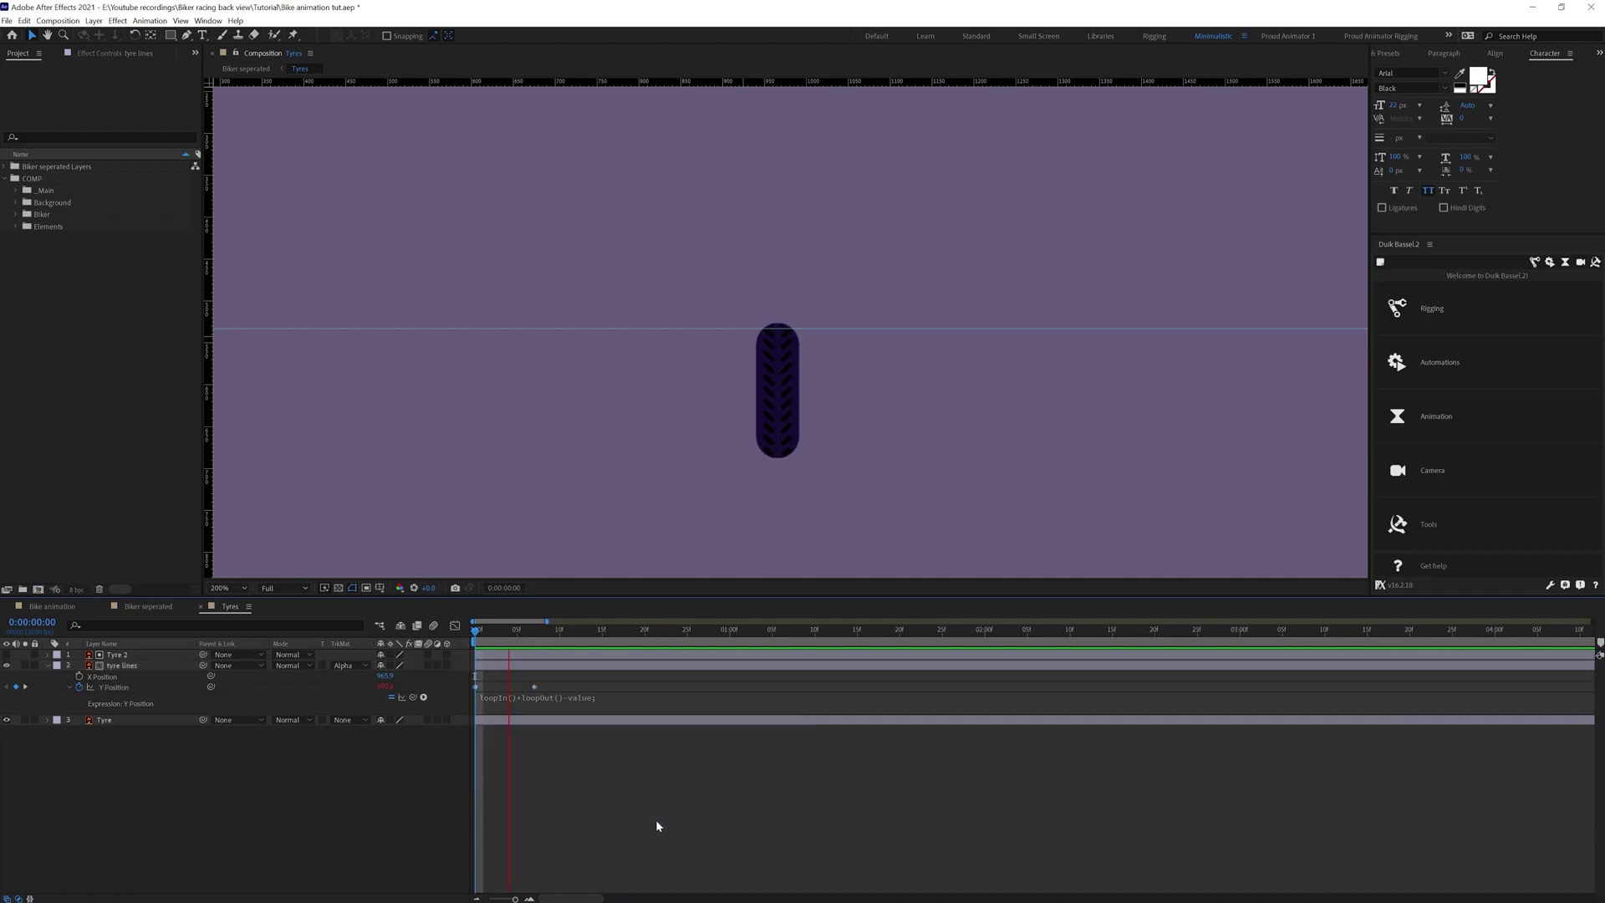
# Retime the second Y Position keyframe to frame 5, enable motion blur for the tyre lines layer and preview it
pyautogui.click(510, 633)
pyautogui.click(510, 687)
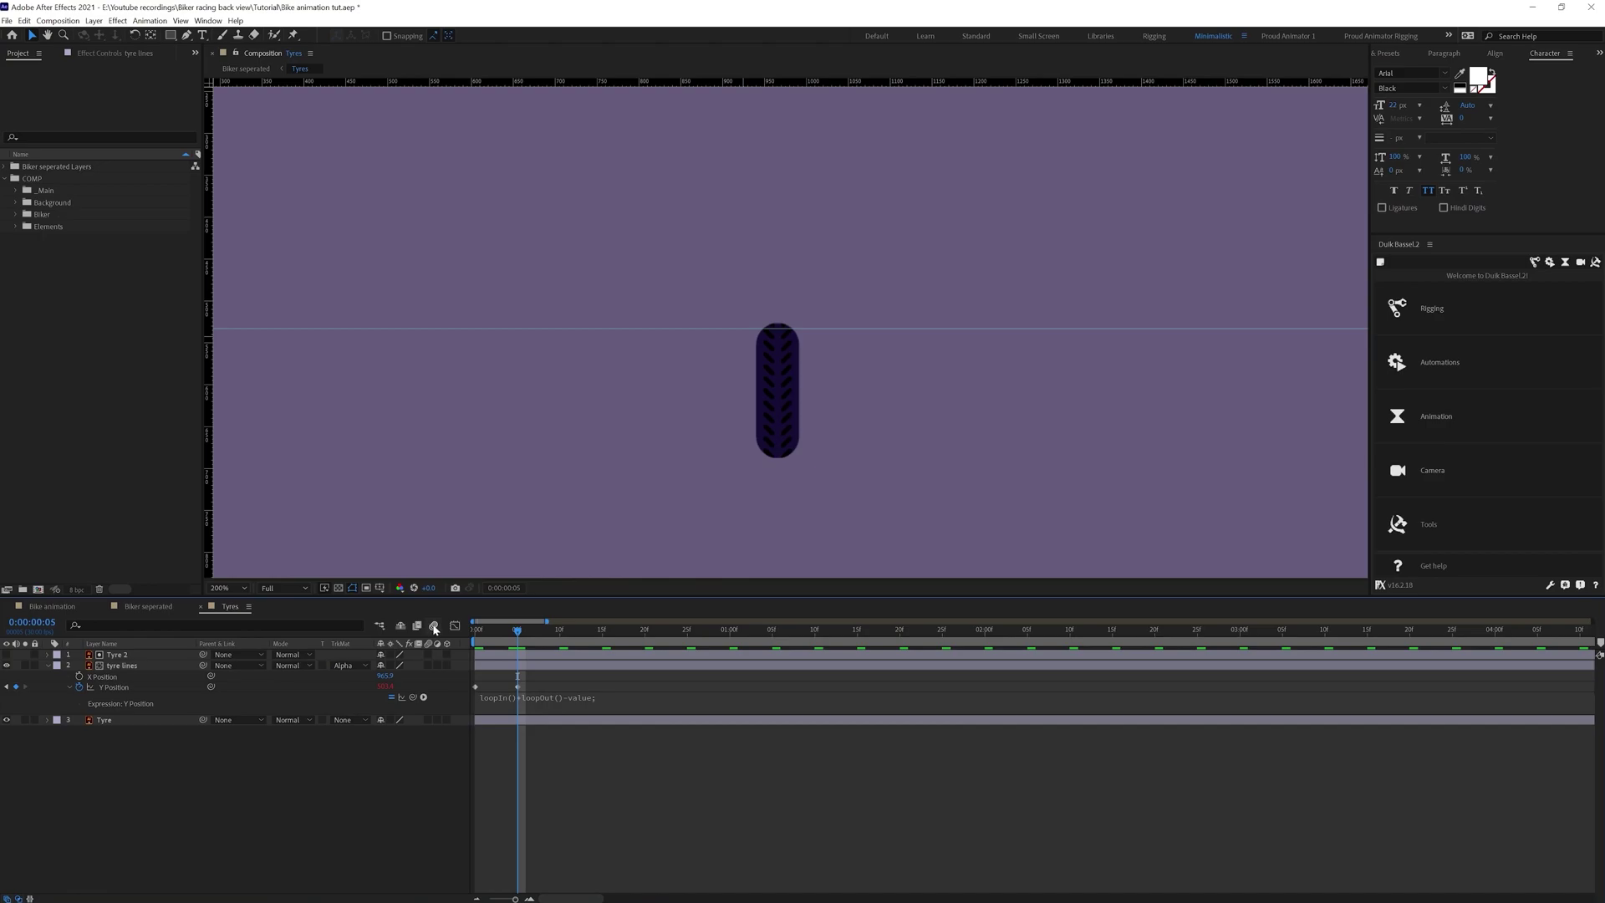
pyautogui.click(434, 626)
pyautogui.click(428, 665)
pyautogui.press('space')
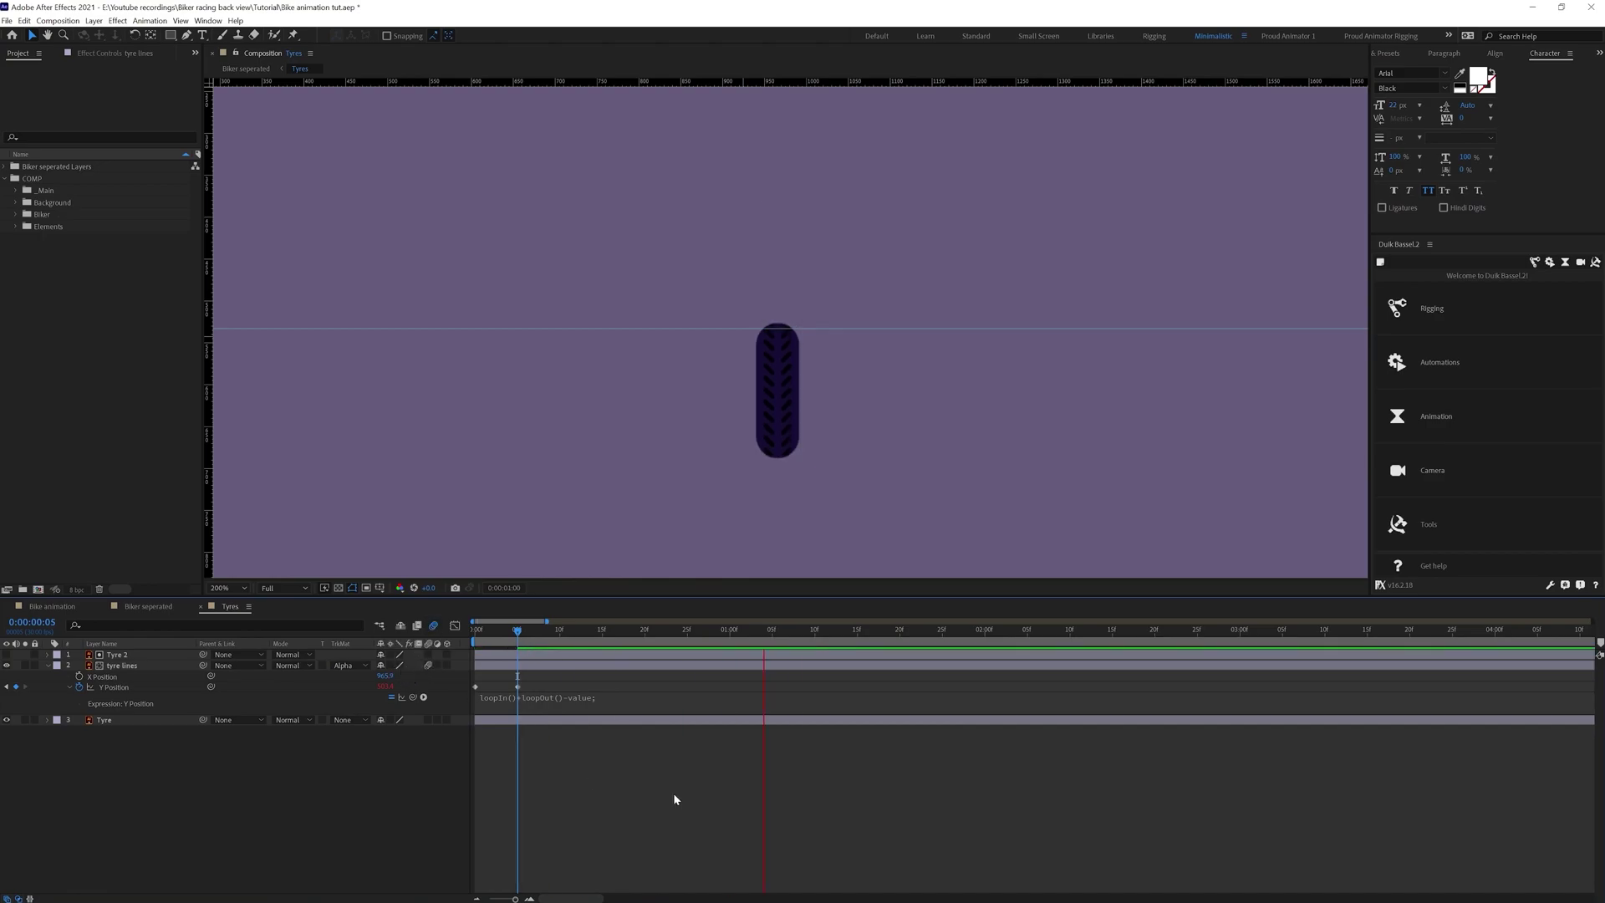
pyautogui.press('space')
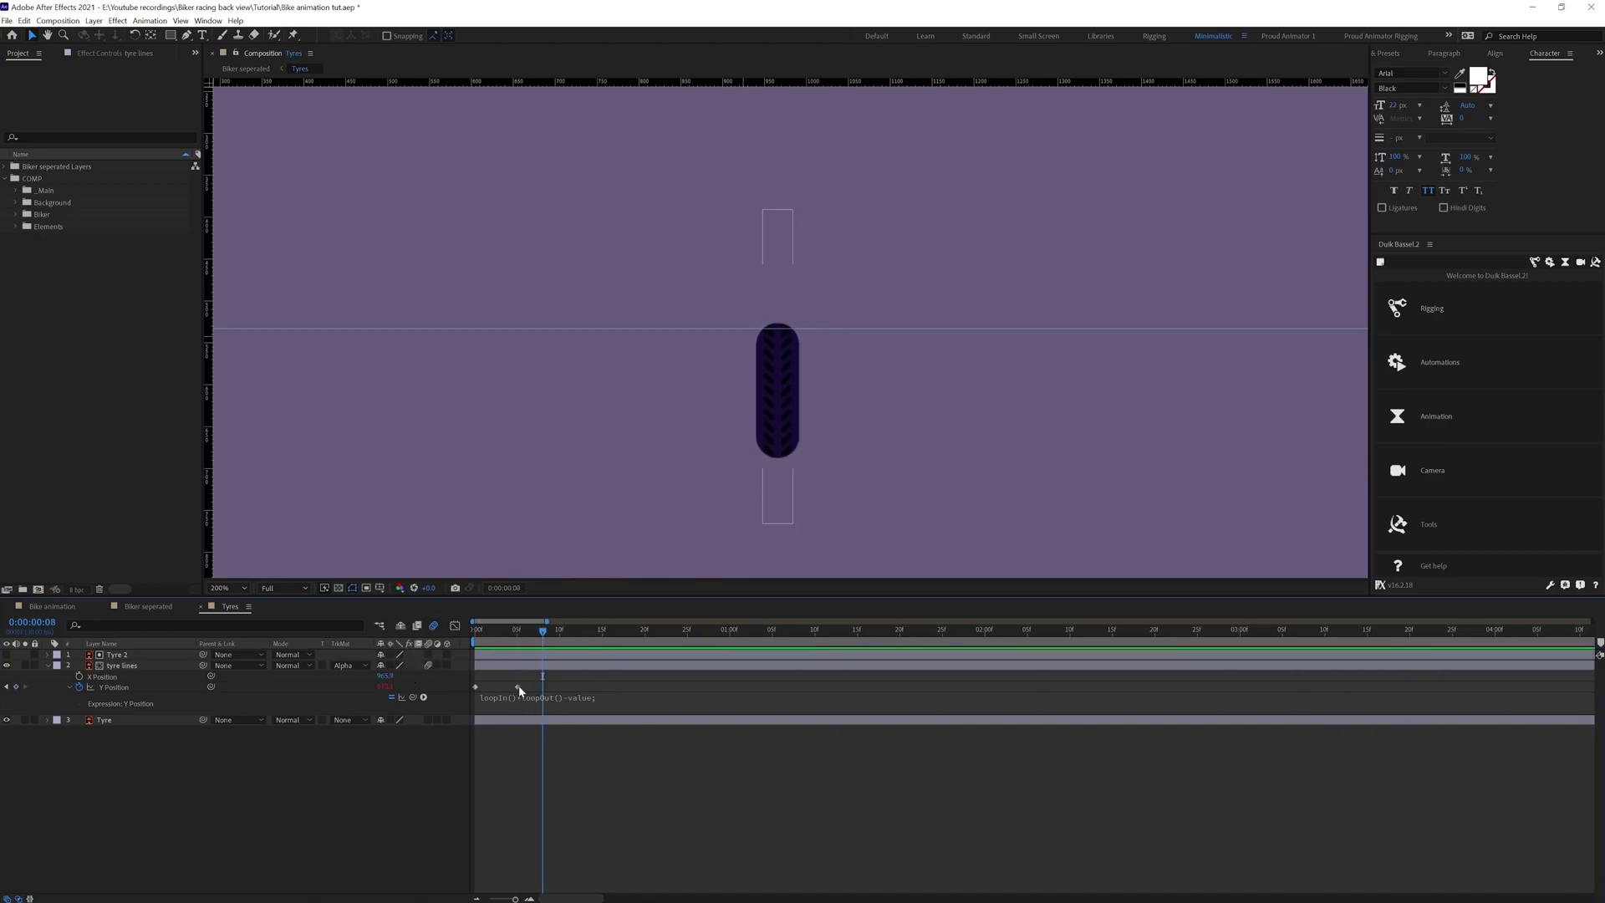
# Slow the tread loop by retiming the second Y Position keyframe to frame 8, and check it from the start
pyautogui.moveTo(518, 687); pyautogui.dragTo(546, 692)
pyautogui.moveTo(492, 633); pyautogui.dragTo(449, 631)
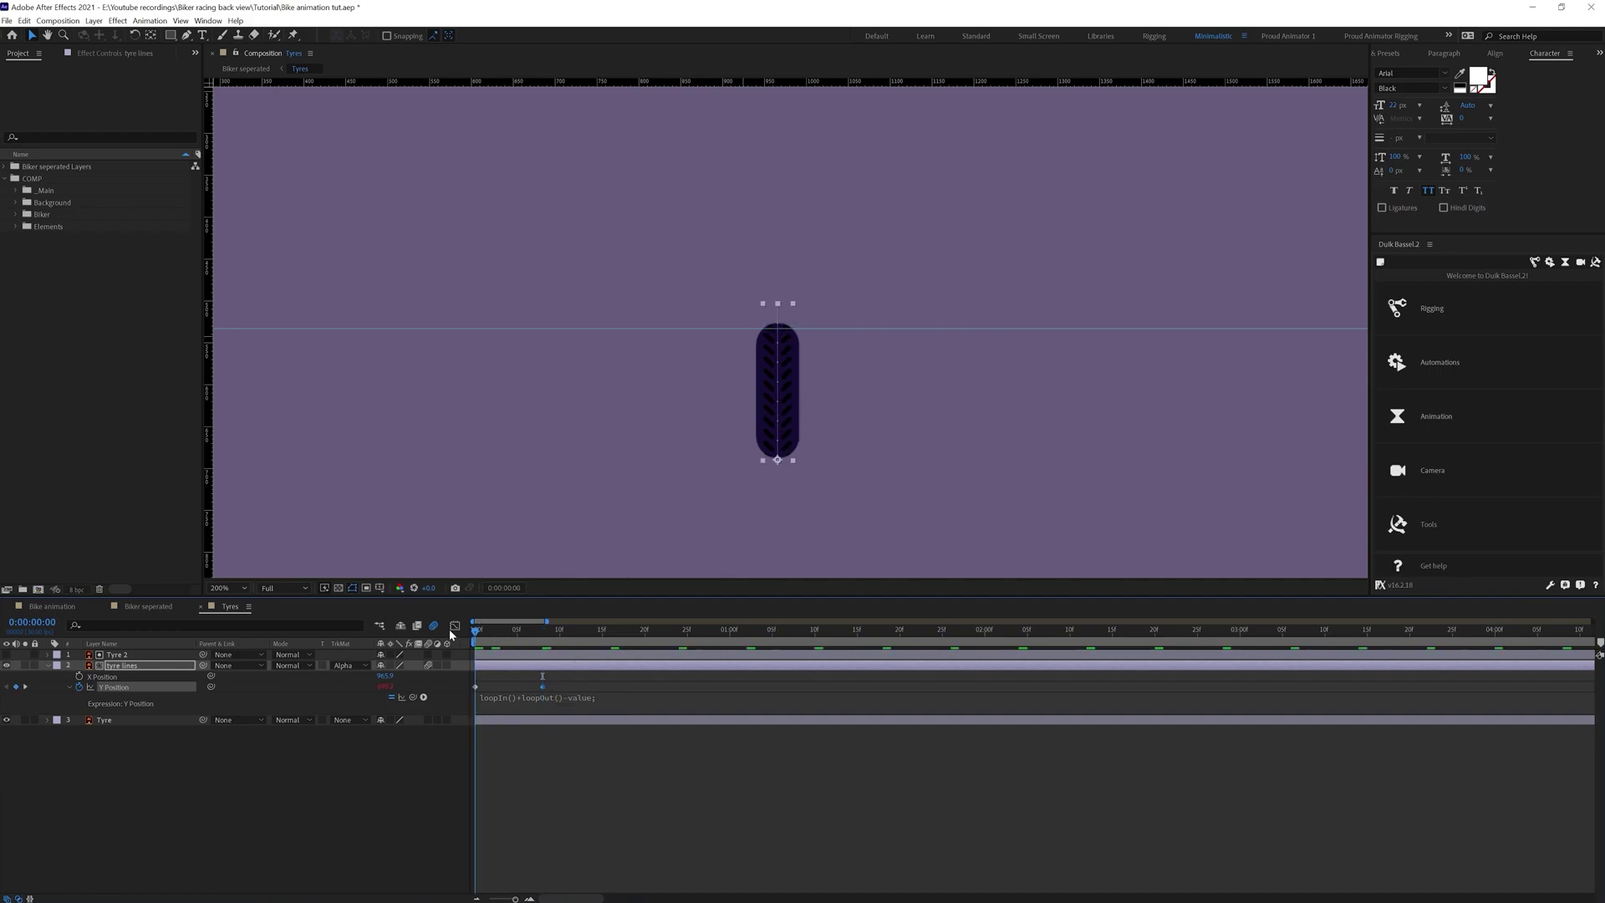
pyautogui.click(609, 794)
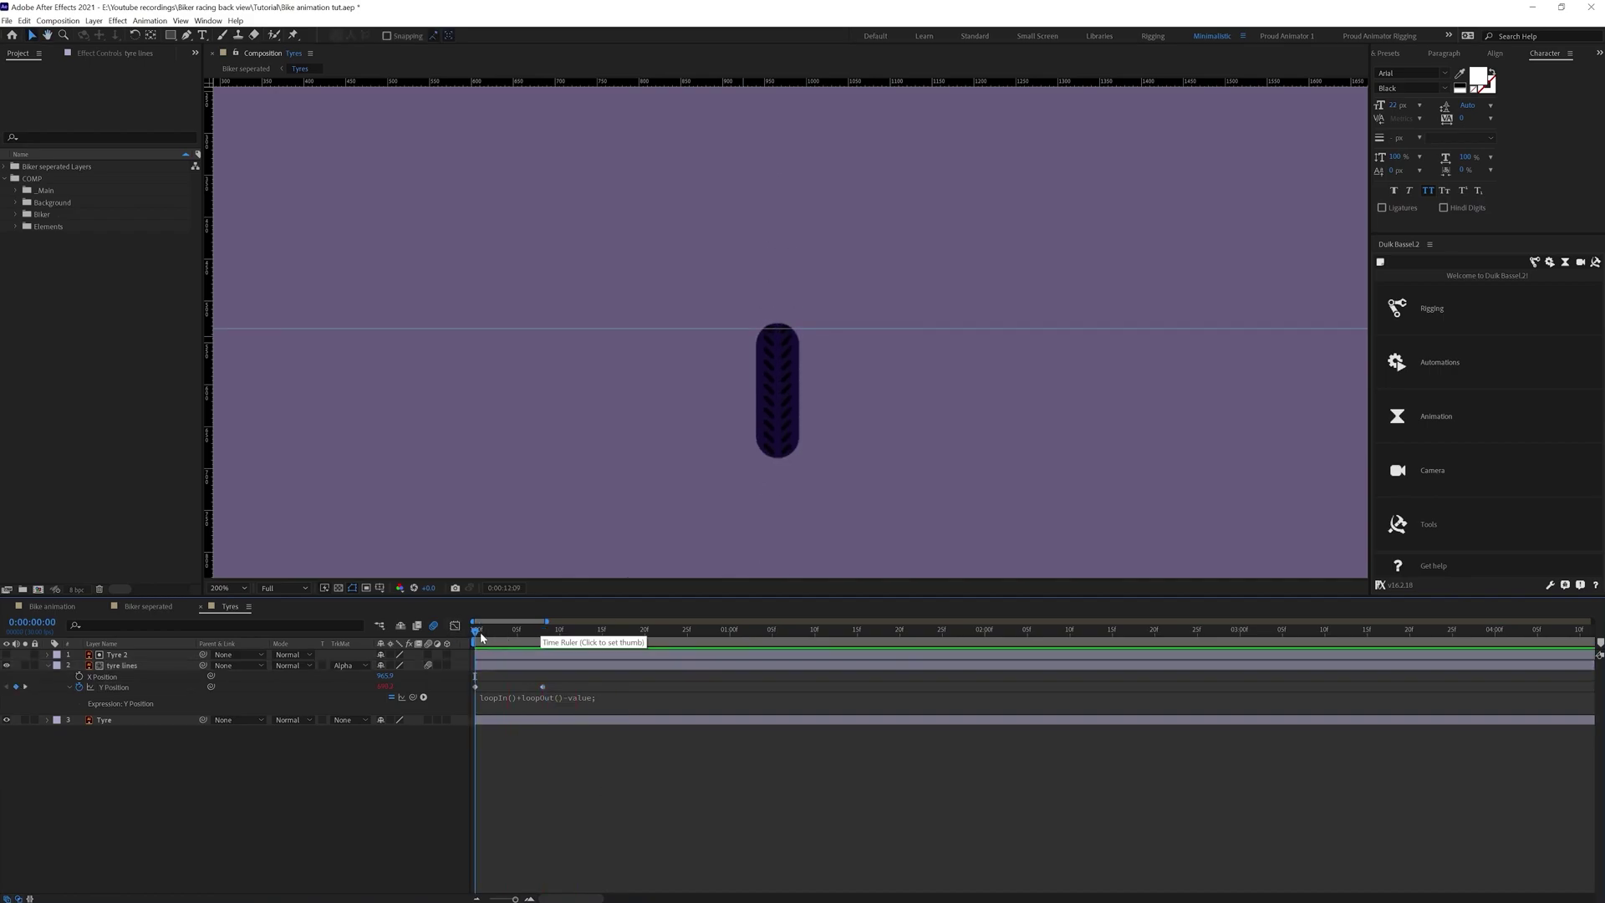
# Return to the Biker seperated composition and solo the Arm 2, Forearm 1 and Hand 2 layers
pyautogui.click(149, 606)
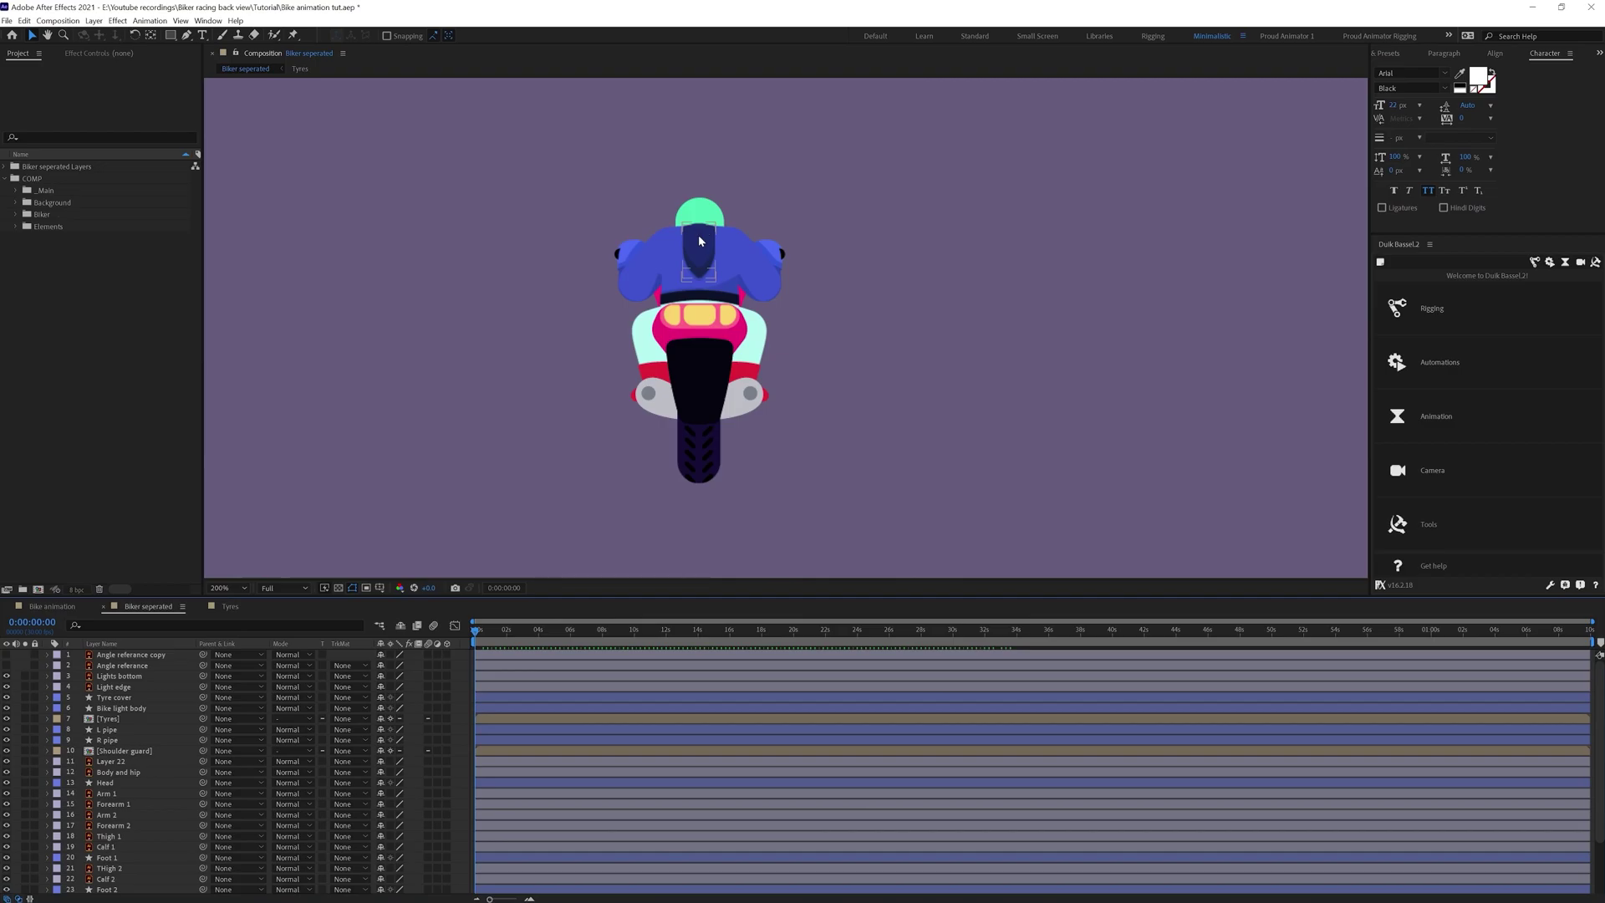
pyautogui.scroll(2, 771, 243)
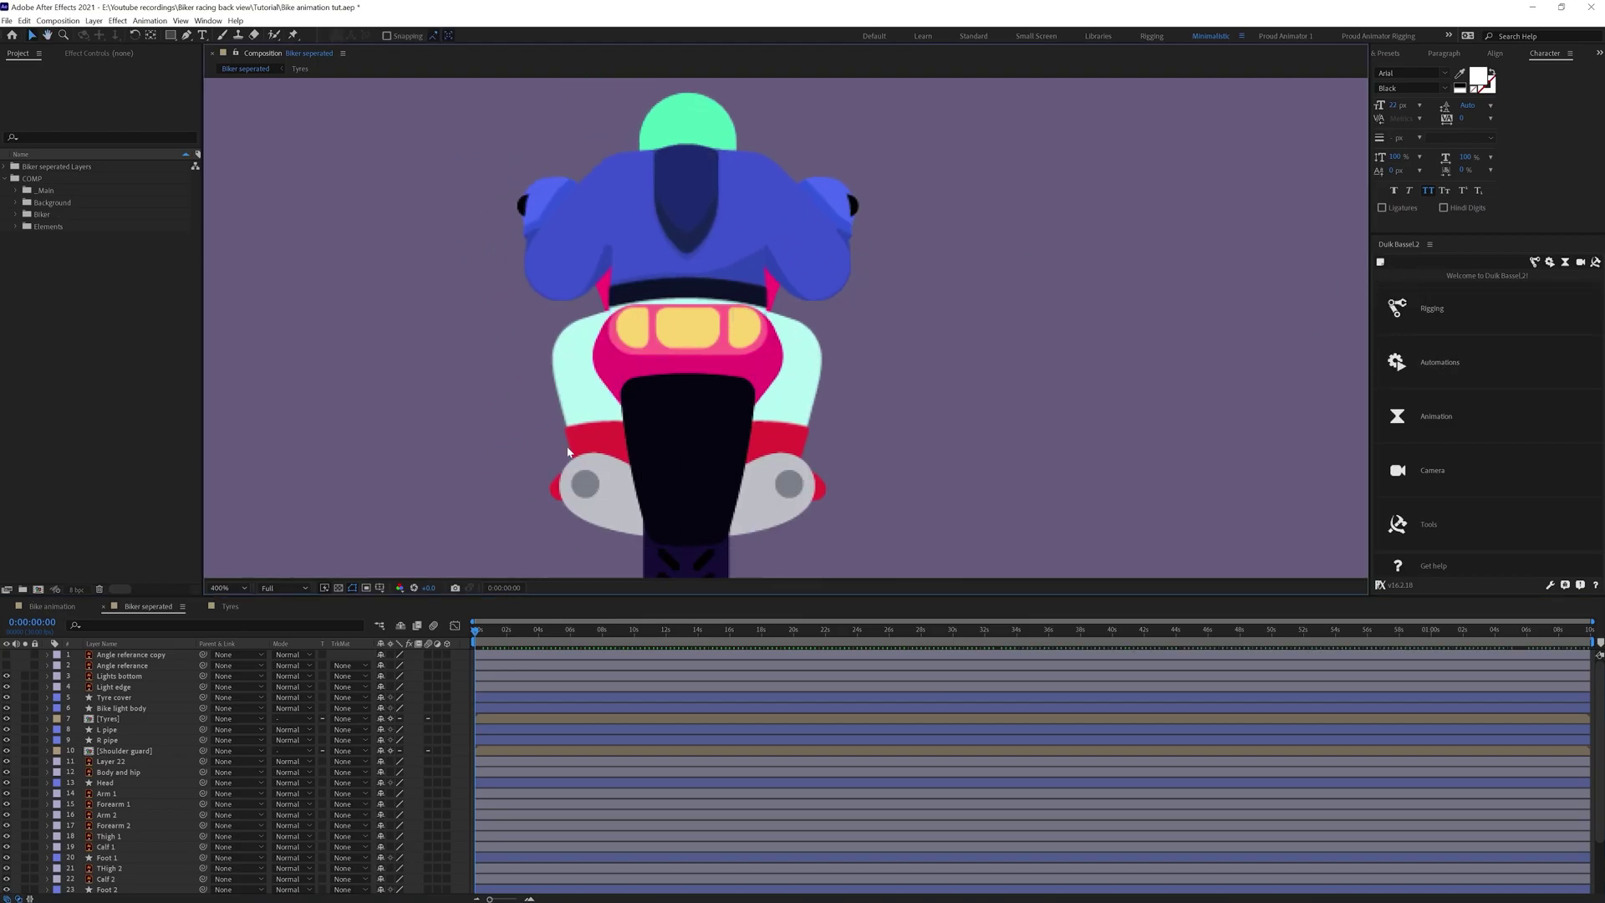
pyautogui.click(565, 231)
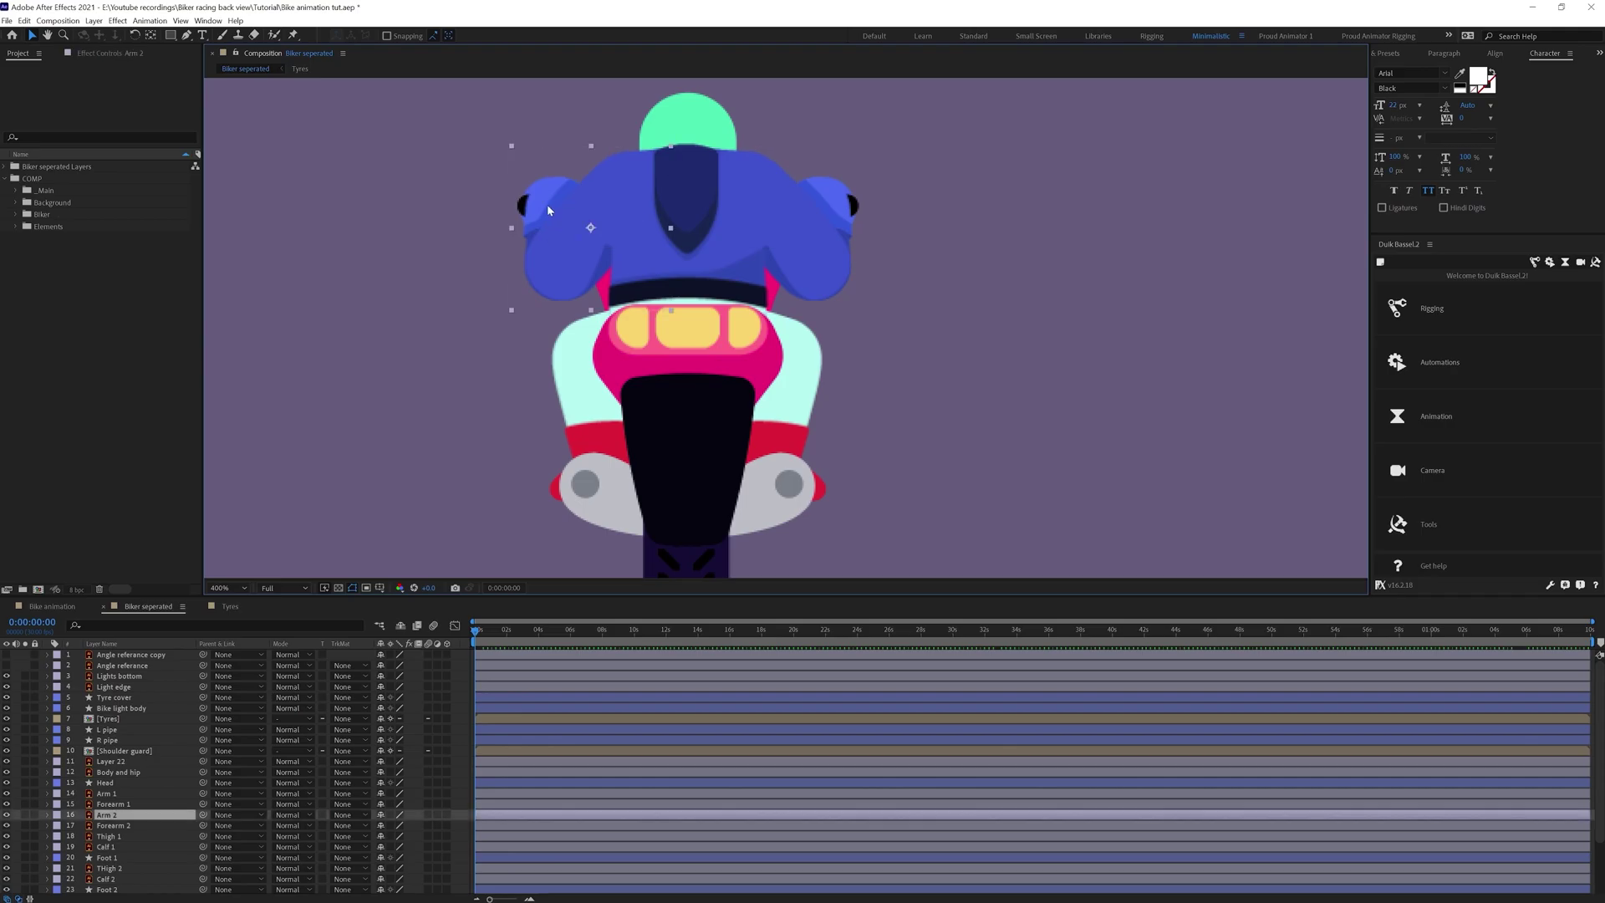
pyautogui.keyDown('ctrl'); pyautogui.click(126, 803); pyautogui.keyUp('ctrl')
pyautogui.scroll(-2, 126, 803)
pyautogui.keyDown('ctrl'); pyautogui.click(109, 878); pyautogui.keyUp('ctrl')
pyautogui.click(25, 751)
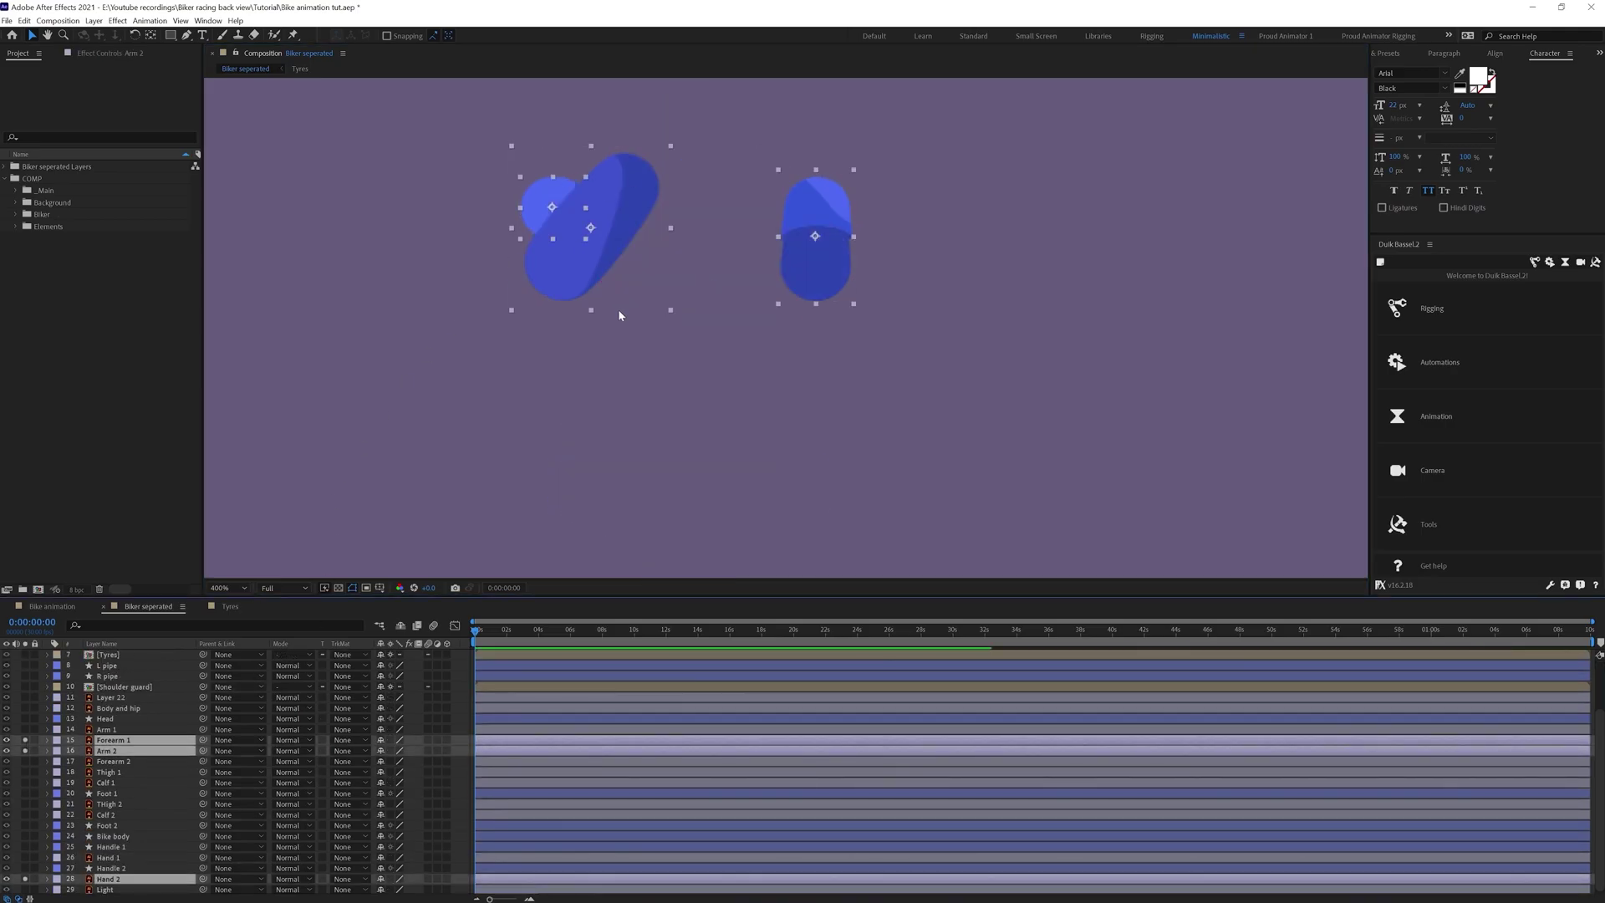
# Add Forearm 2 to the layer selection and lower the opacity of the arm artwork layers
pyautogui.keyDown('ctrl'); pyautogui.click(113, 762); pyautogui.keyUp('ctrl')
pyautogui.press('t')
pyautogui.moveTo(383, 761); pyautogui.dragTo(350, 762)
# Create a Duik arm structure over the soloed arm artwork and apply Auto-rig & IK to it
pyautogui.click(1432, 308)
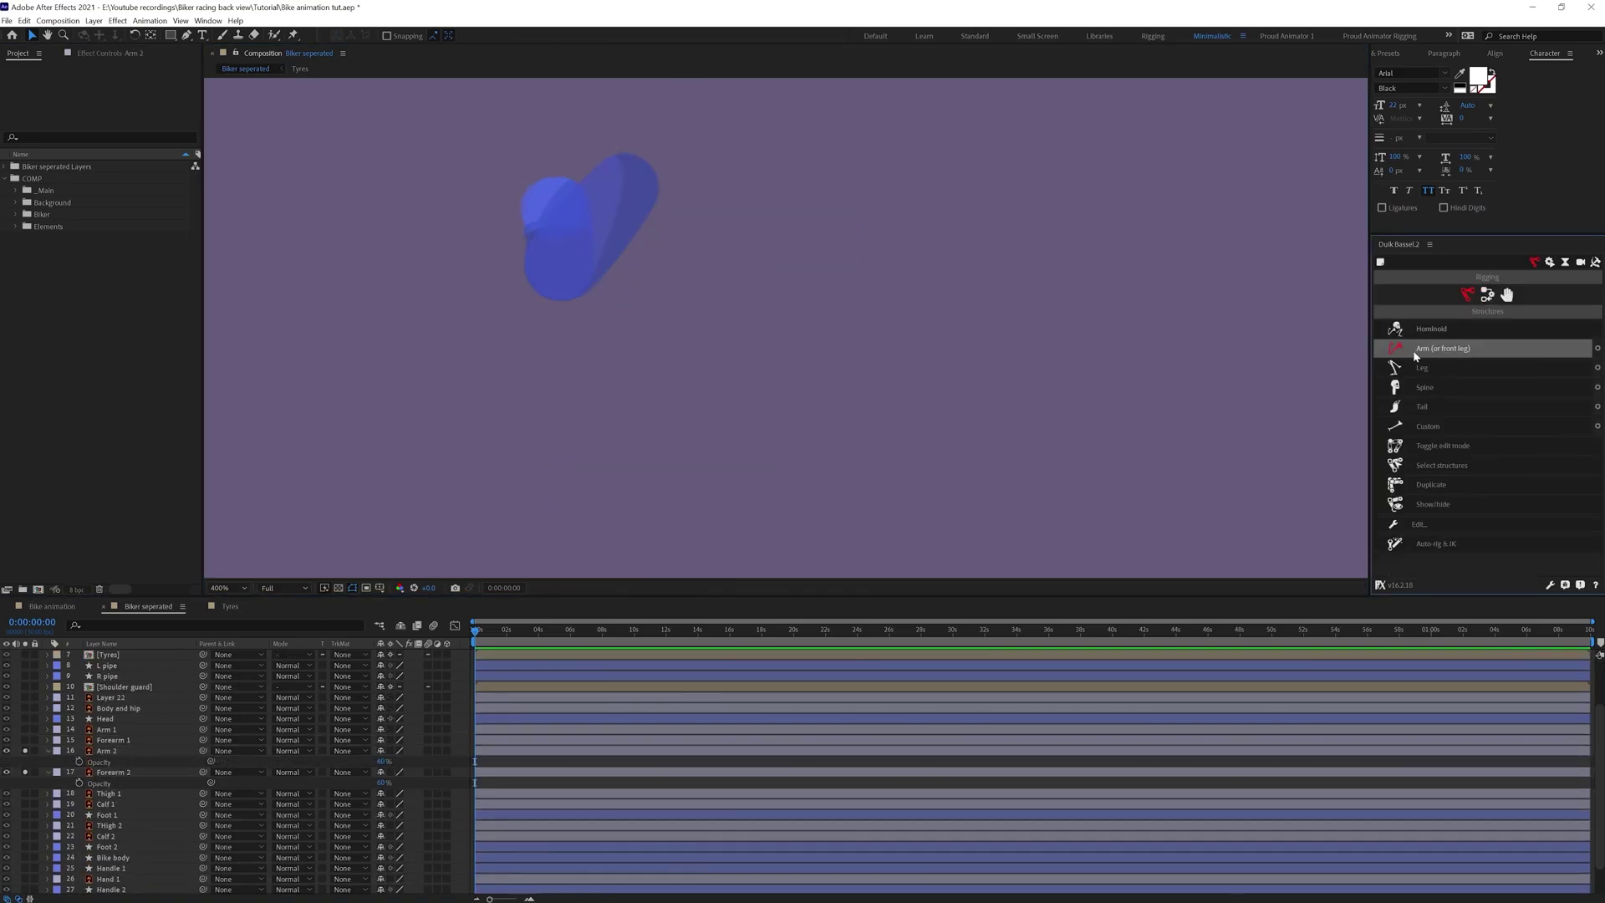
pyautogui.click(1443, 347)
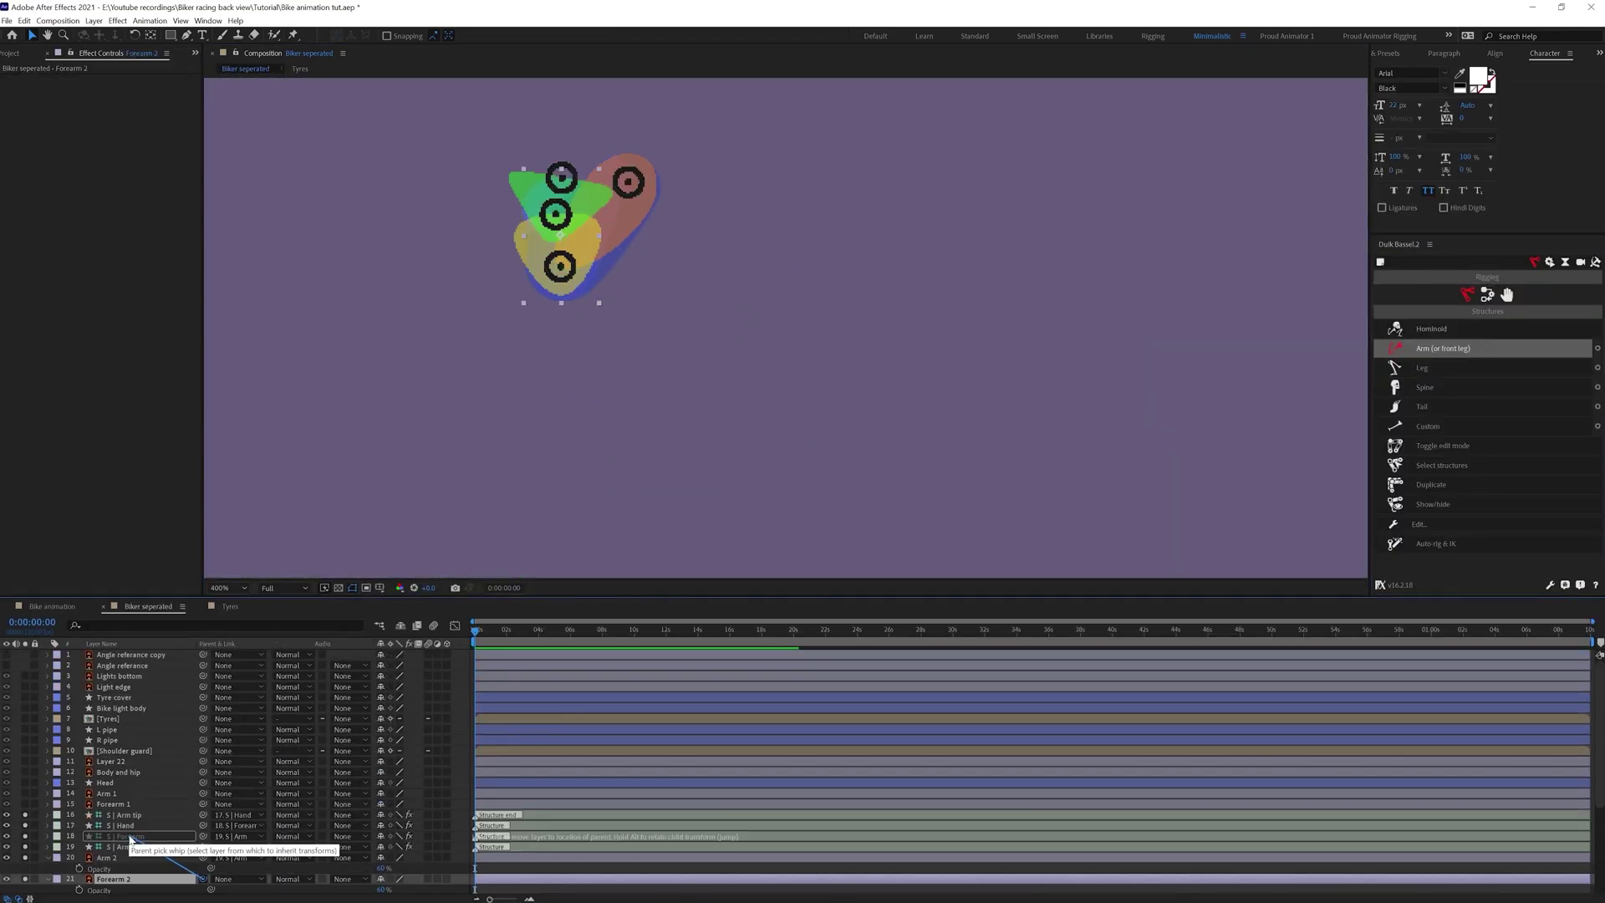
pyautogui.click(1486, 294)
pyautogui.click(1436, 328)
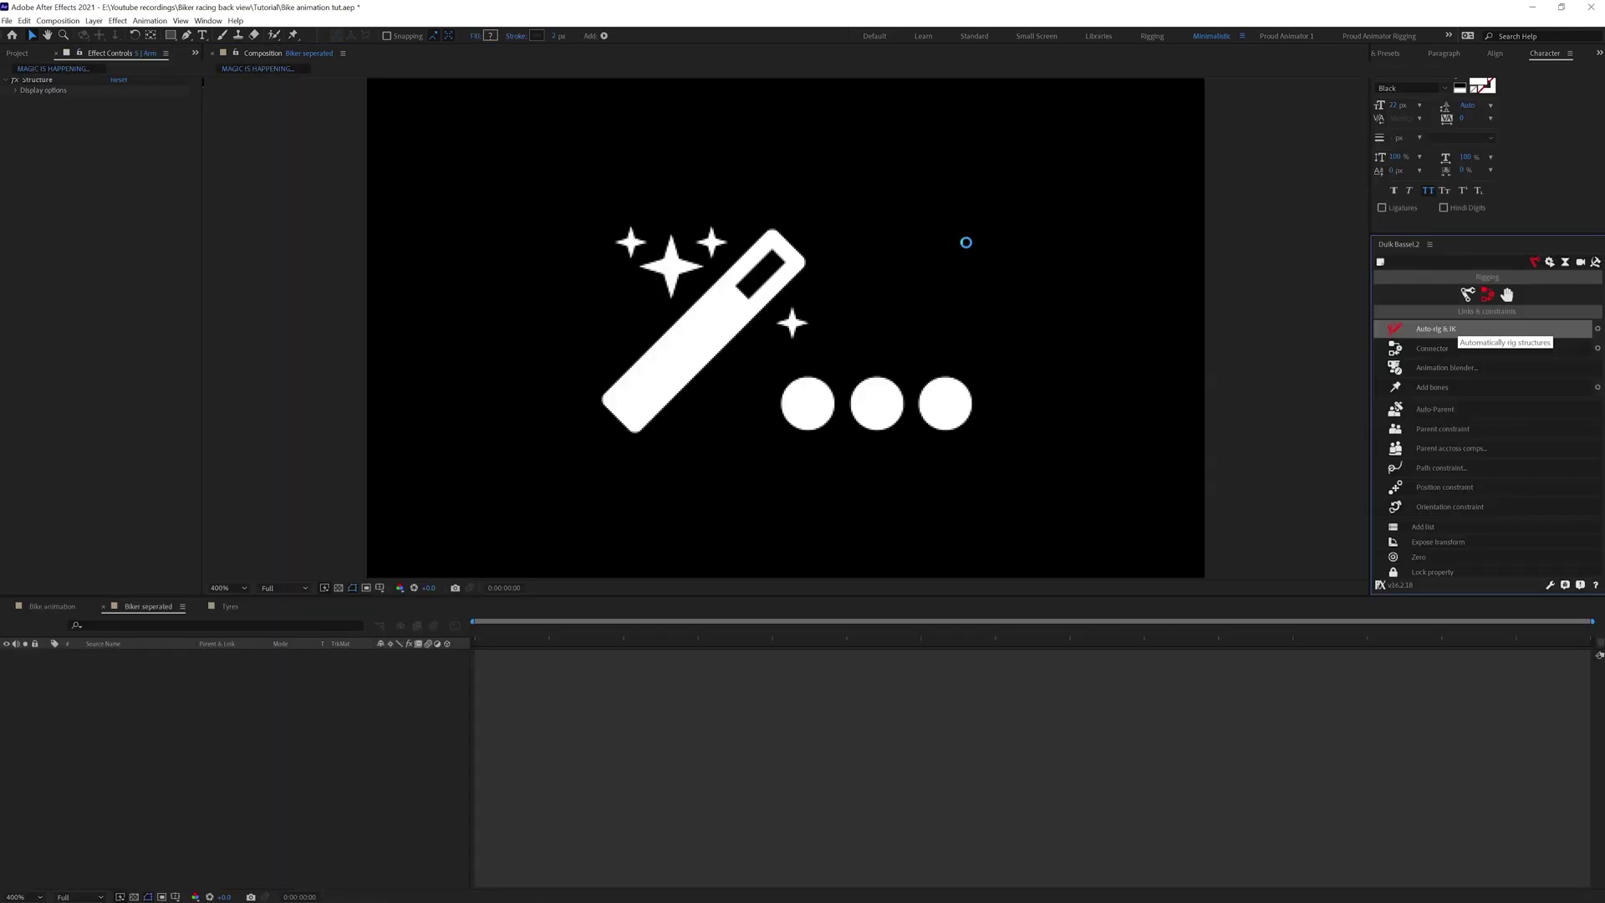
# Parent the Arm 1, Forearm 1 and Hand 1 artwork to the matching bones of the second arm structure
pyautogui.click(107, 748)
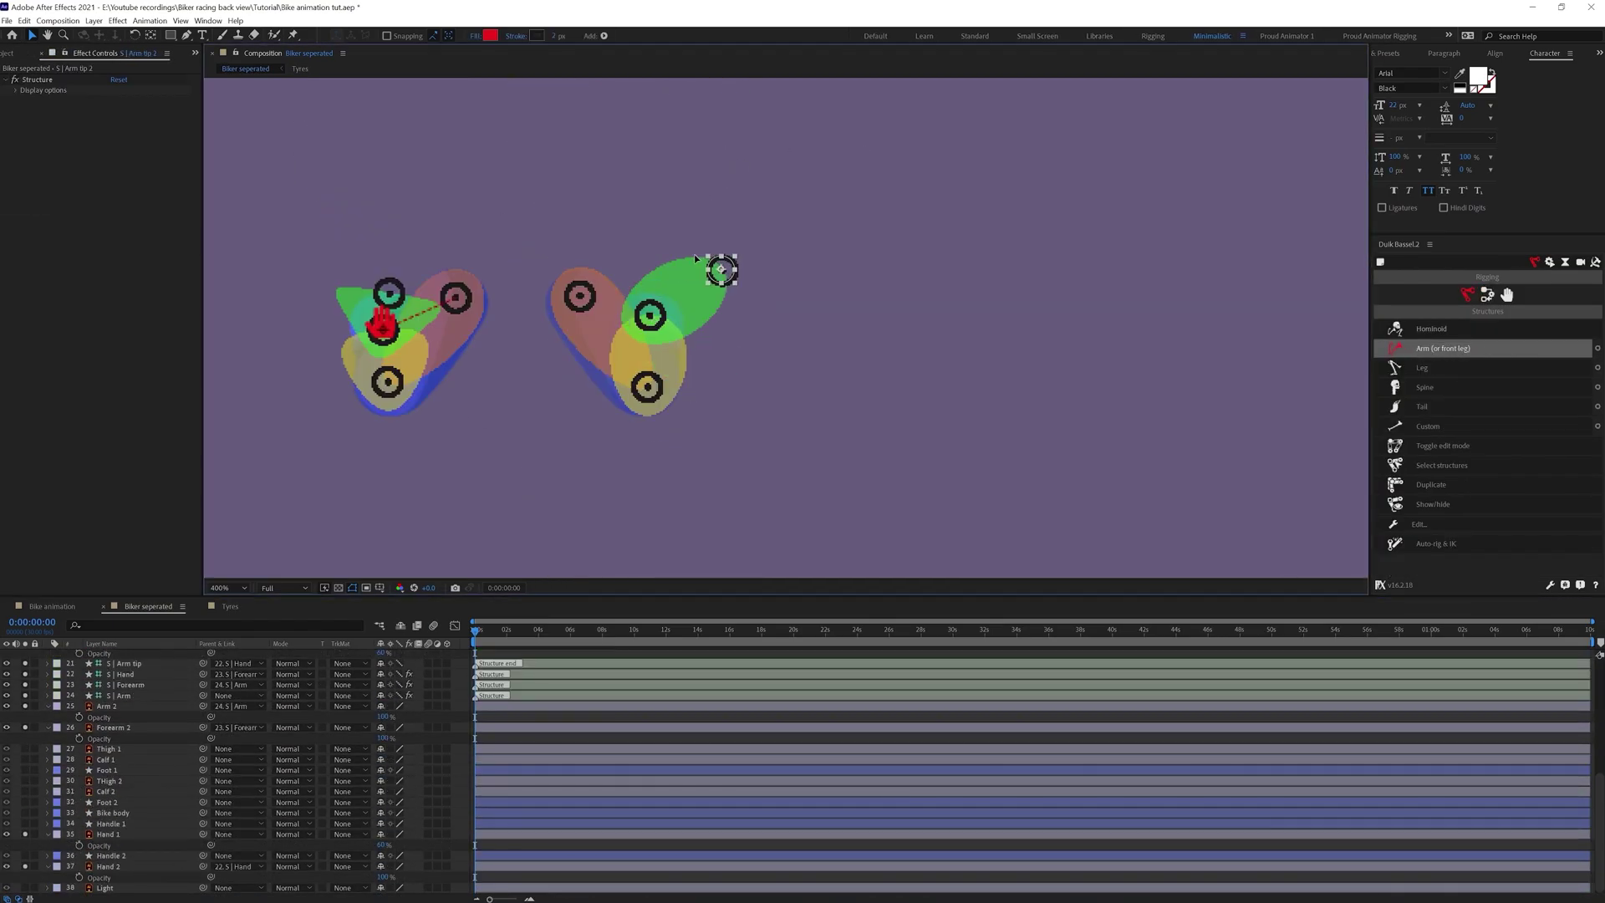
pyautogui.moveTo(121, 675); pyautogui.dragTo(131, 841)
pyautogui.moveTo(203, 847); pyautogui.dragTo(125, 837)
pyautogui.moveTo(203, 868); pyautogui.dragTo(144, 825)
pyautogui.moveTo(203, 870); pyautogui.dragTo(129, 658)
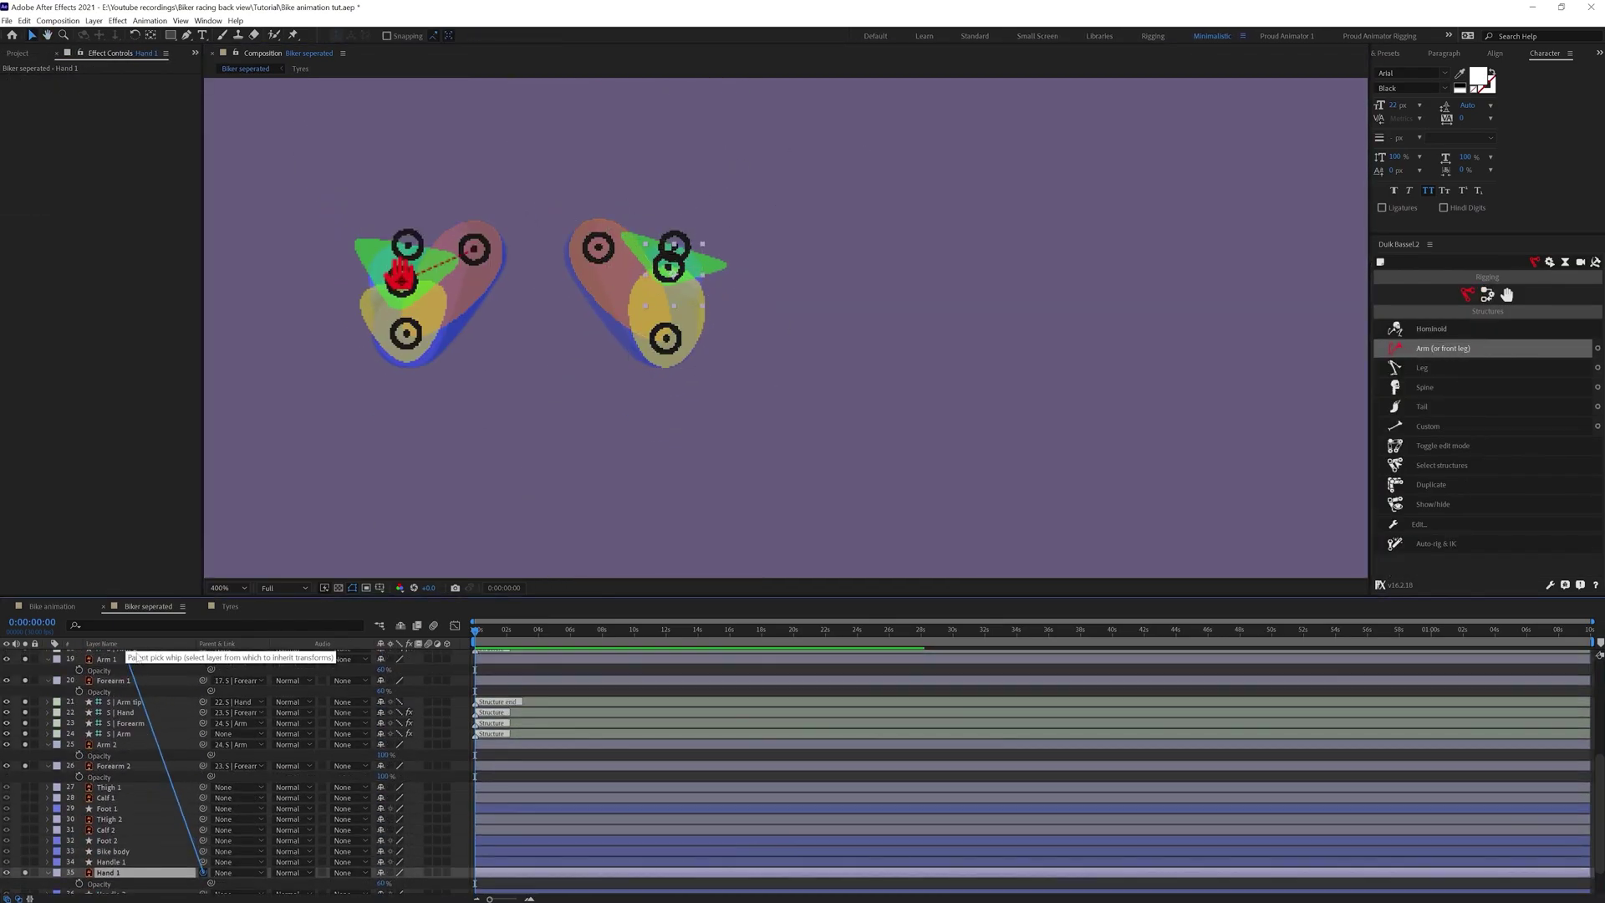
# Apply Auto-rig & IK to the second arm structure and turn off solo for the arm layers
pyautogui.click(1487, 295)
pyautogui.click(1436, 329)
pyautogui.moveTo(25, 655); pyautogui.dragTo(27, 866)
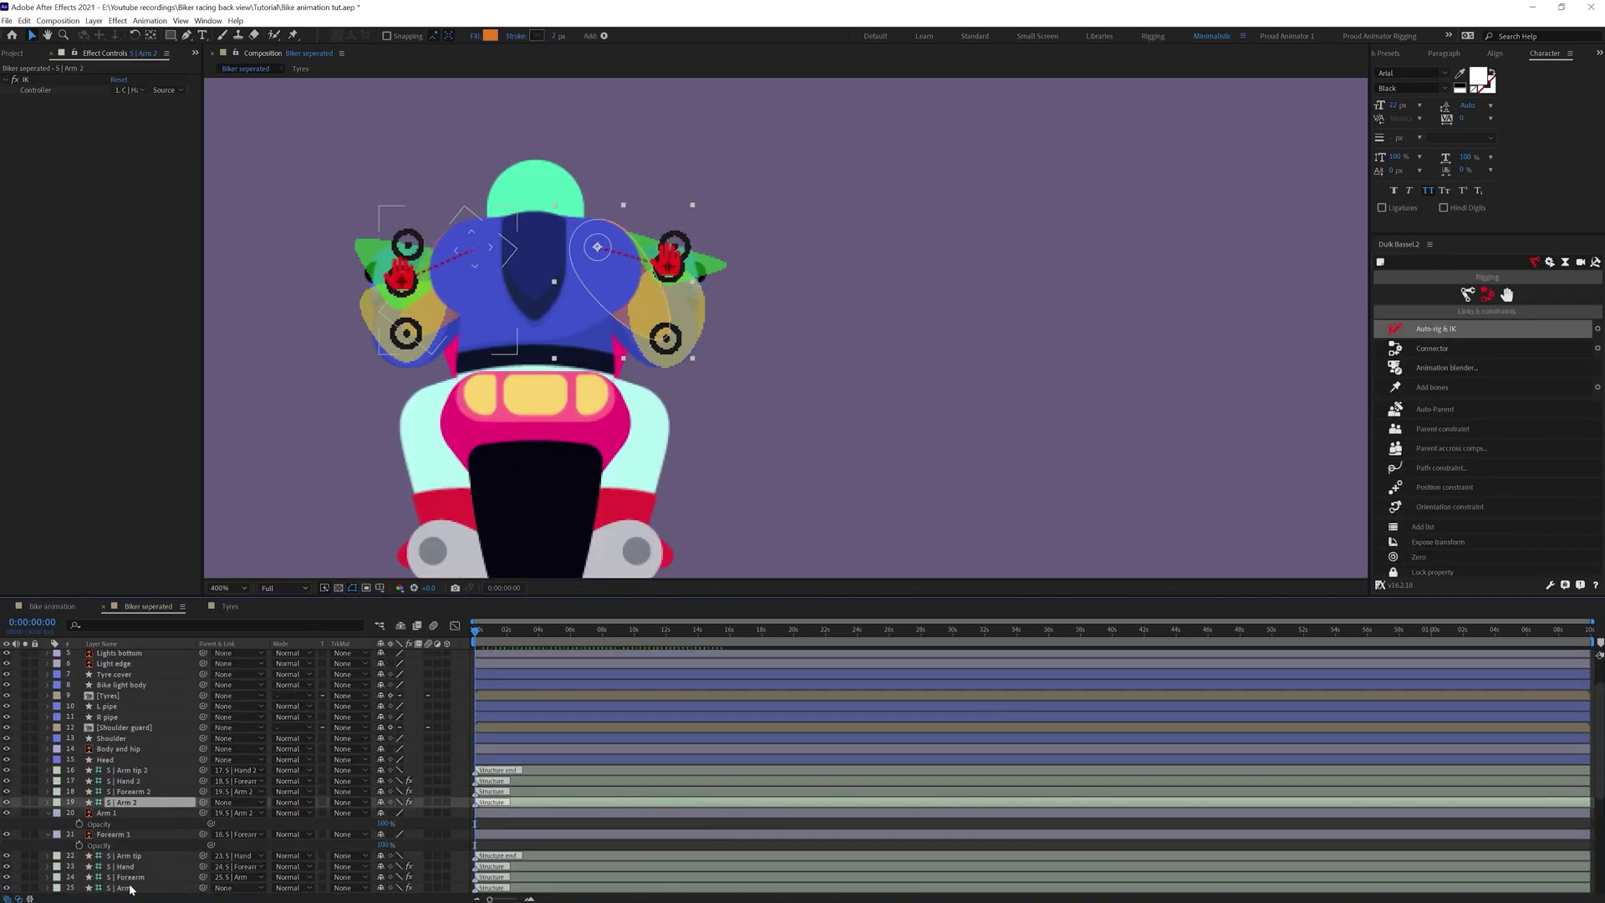
# Parent the S | Arm 2 and S | Arm structure layers to the Shoulder layer
pyautogui.keyDown('ctrl'); pyautogui.click(123, 887); pyautogui.keyUp('ctrl')
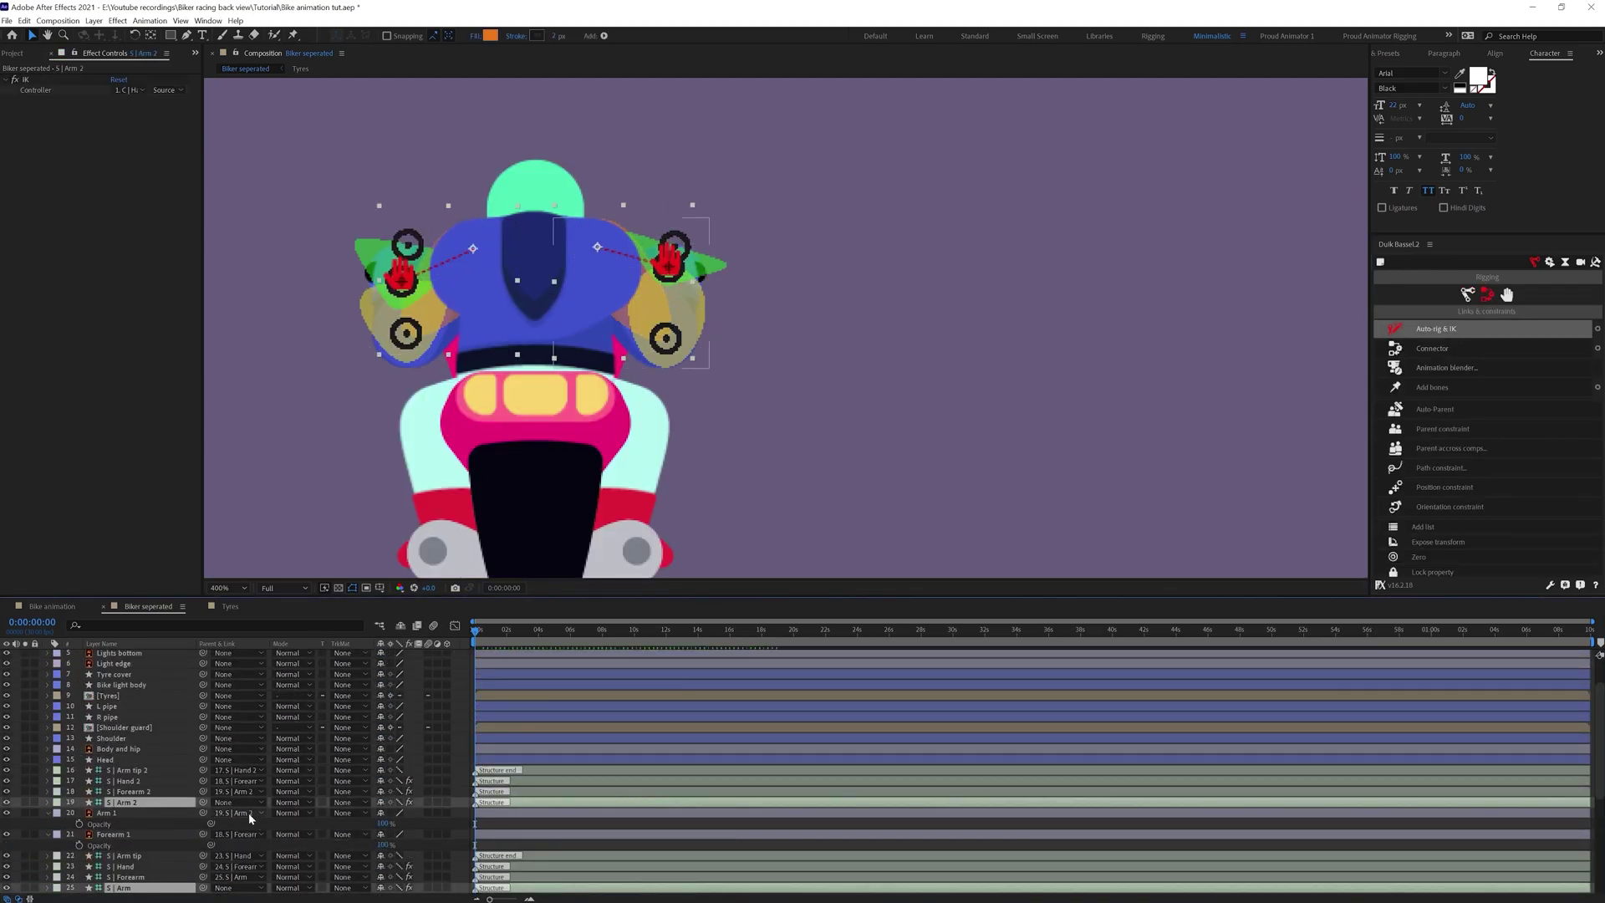
pyautogui.moveTo(137, 803); pyautogui.dragTo(134, 738)
pyautogui.click(134, 739)
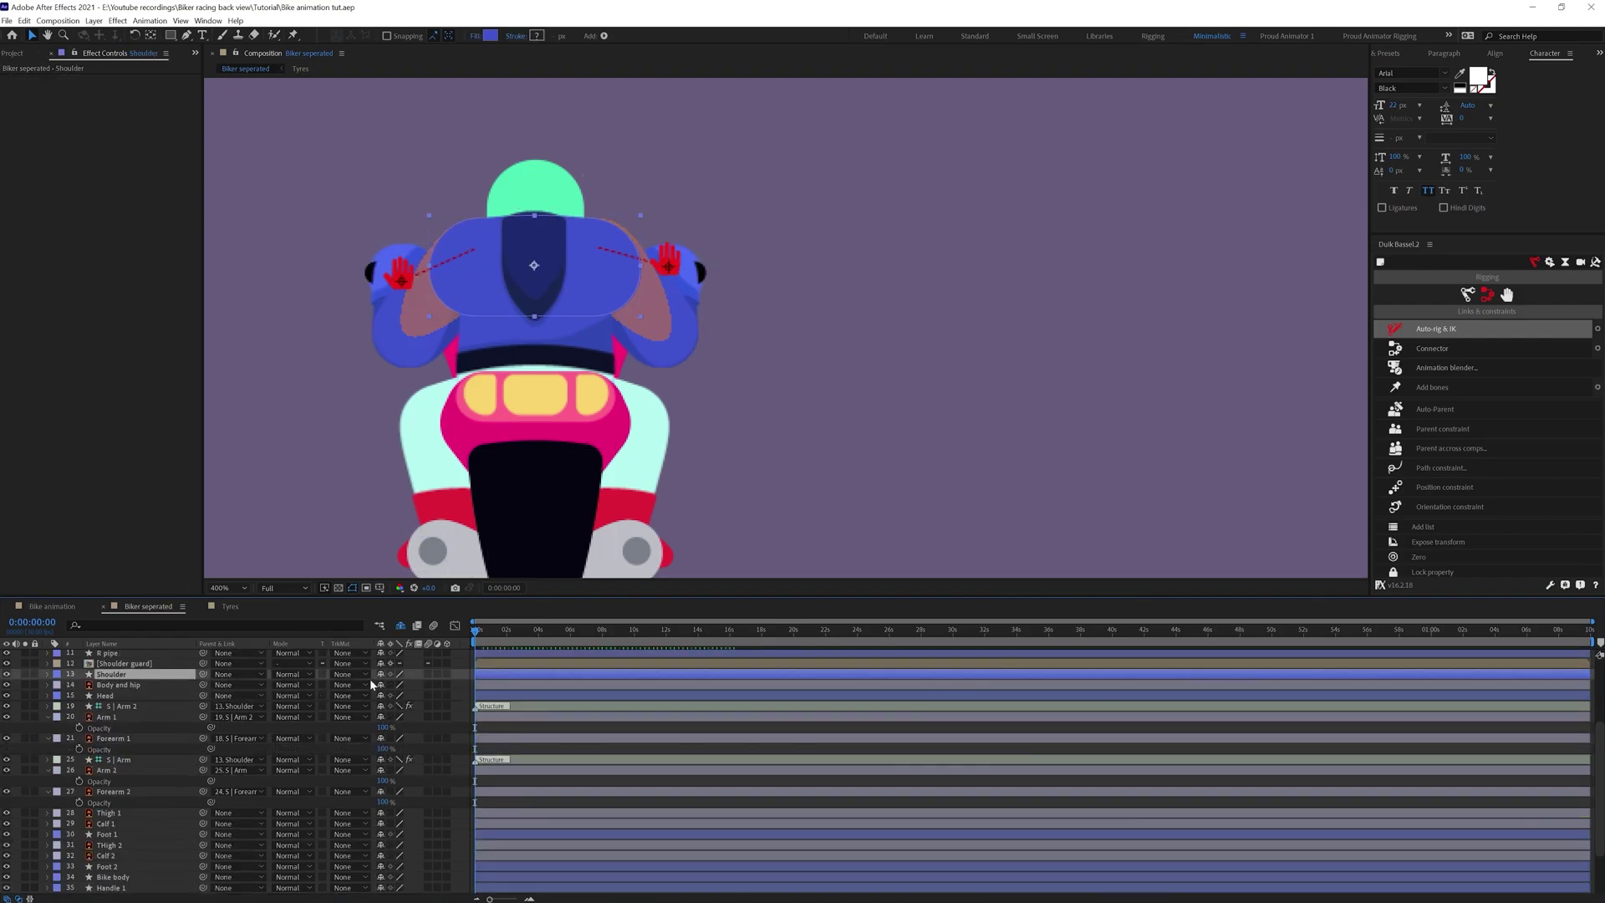
# Replace the Body and hip vector layer with a shape layer created from it, and parent Shoulder to it
pyautogui.rightClick(127, 688)
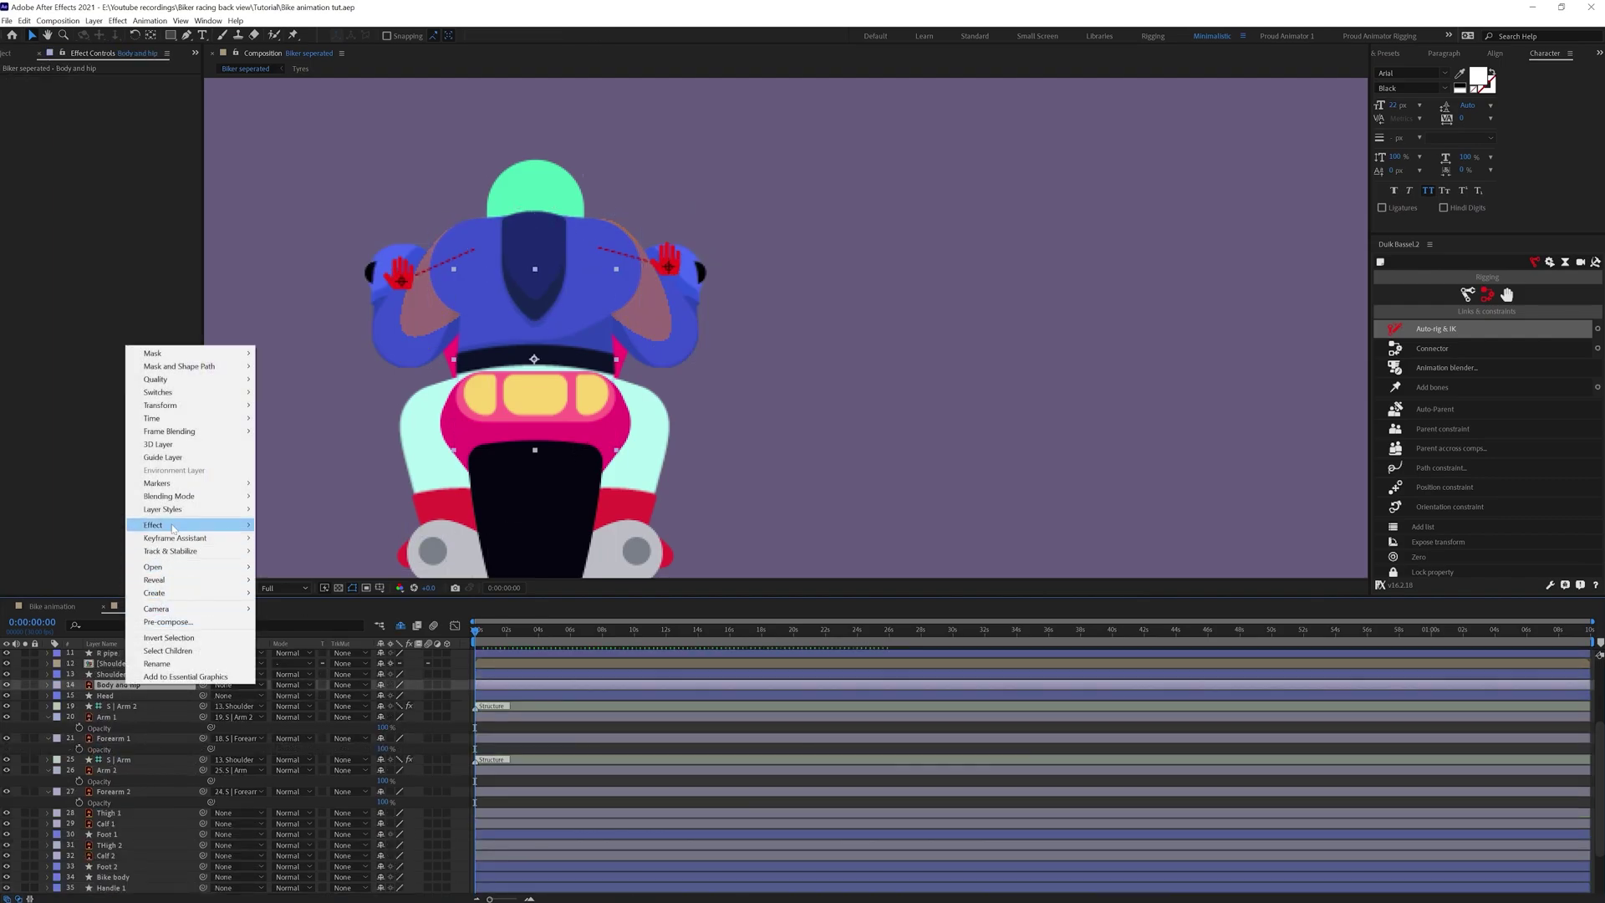
pyautogui.click(334, 605)
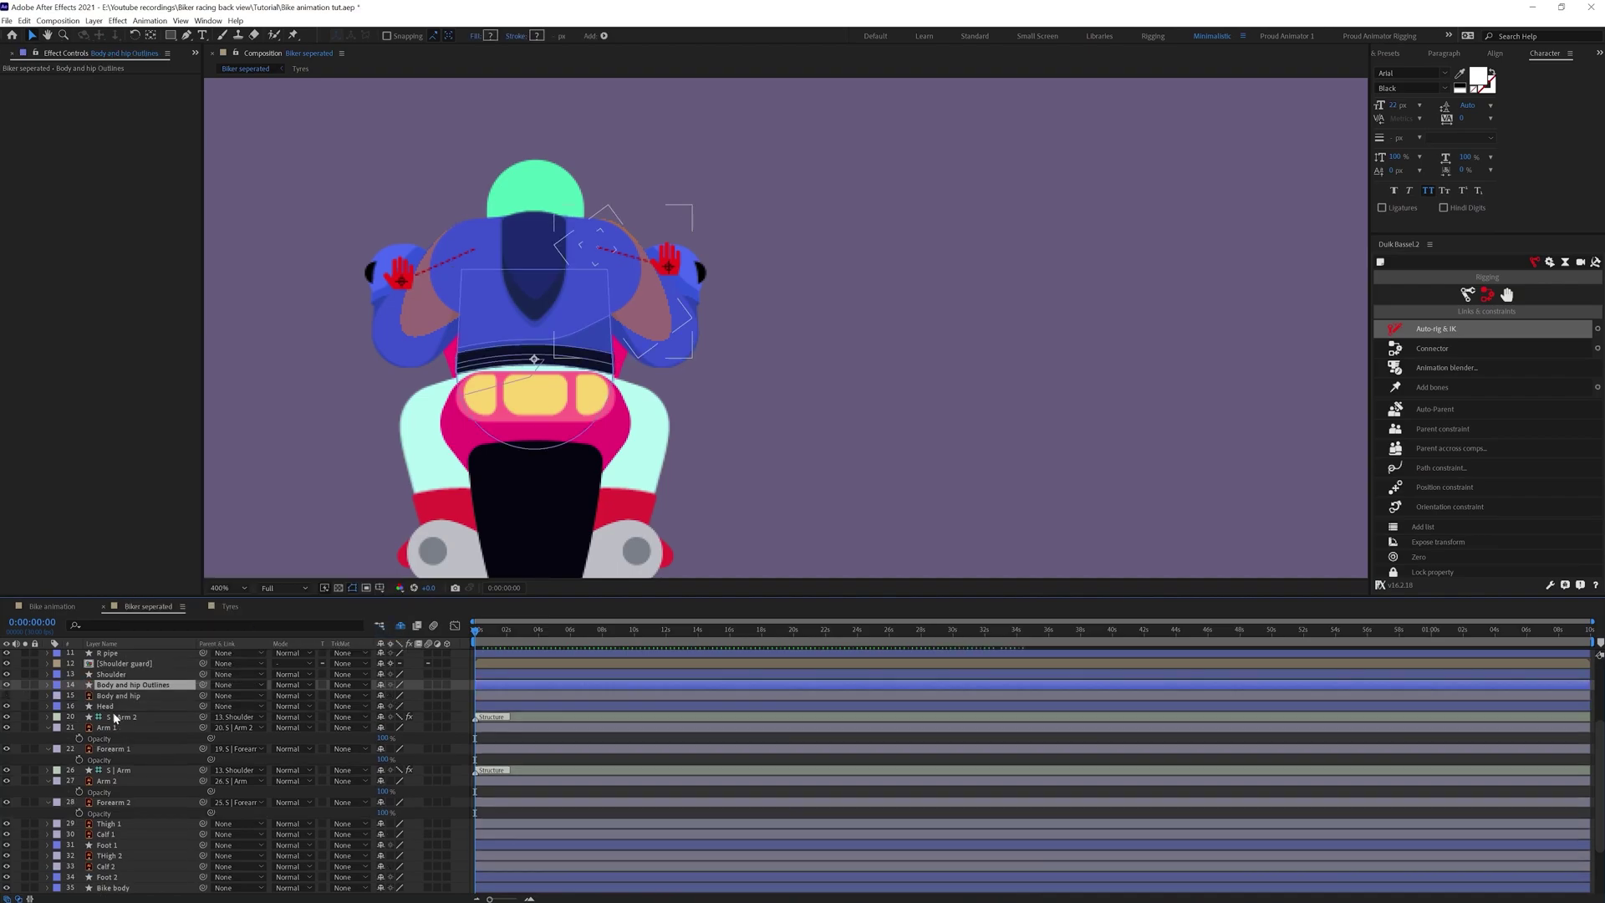
pyautogui.click(117, 695)
pyautogui.press('Delete')
pyautogui.moveTo(203, 706); pyautogui.dragTo(125, 717)
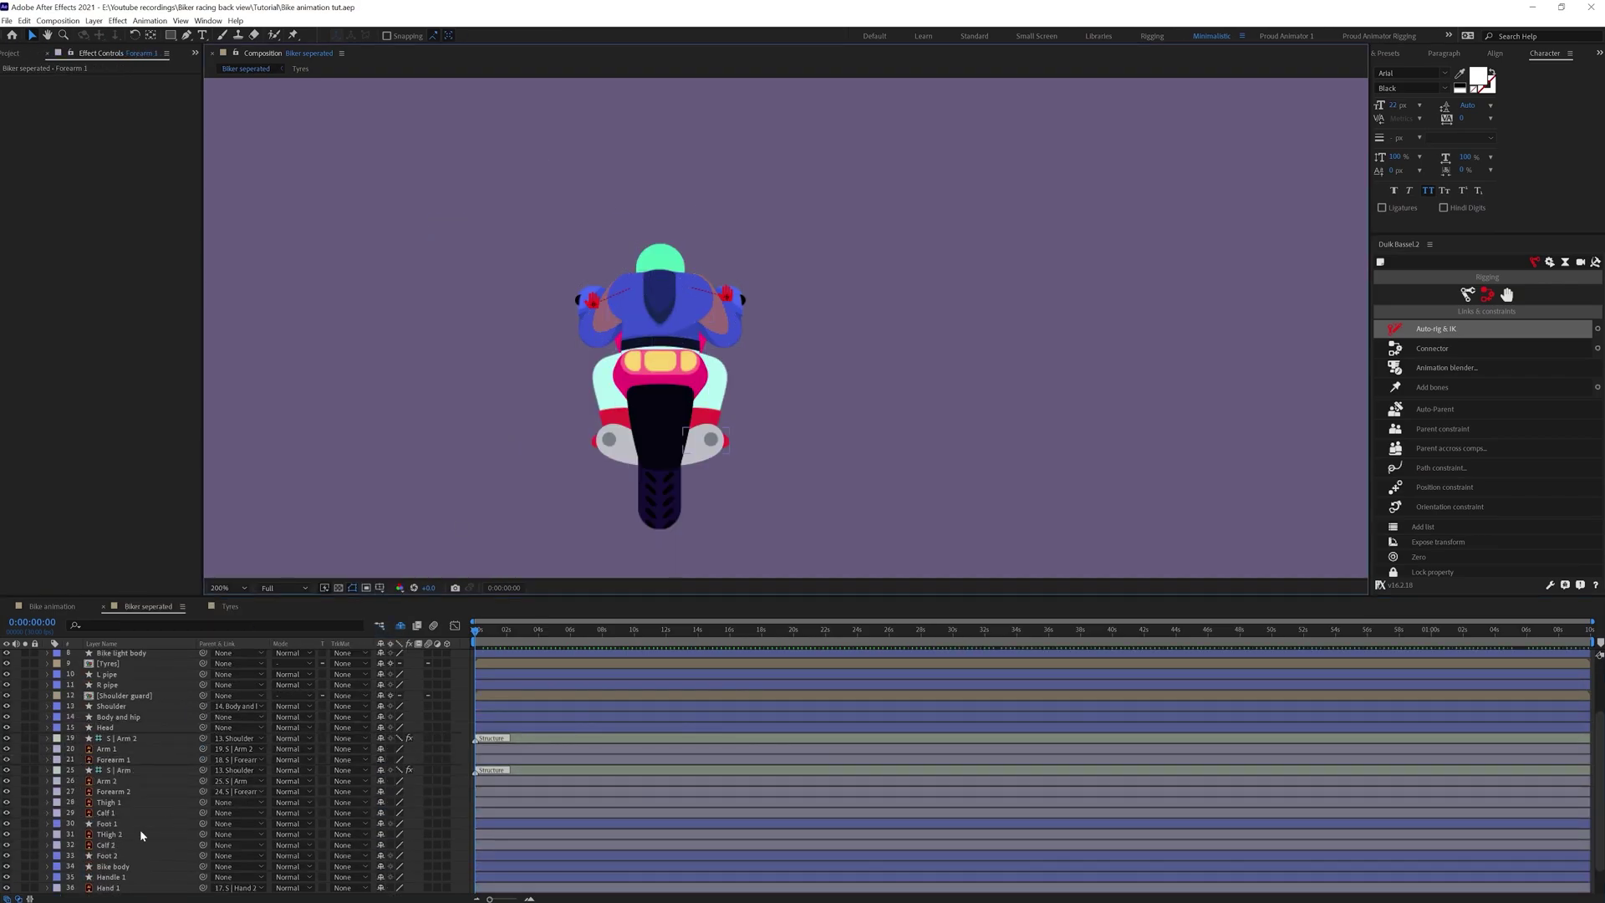
# Solo the Thigh 2, Calf 2 and Foot 2 layers and set their opacity to 60%
pyautogui.click(120, 834)
pyautogui.keyDown('shift'); pyautogui.click(119, 855); pyautogui.keyUp('shift')
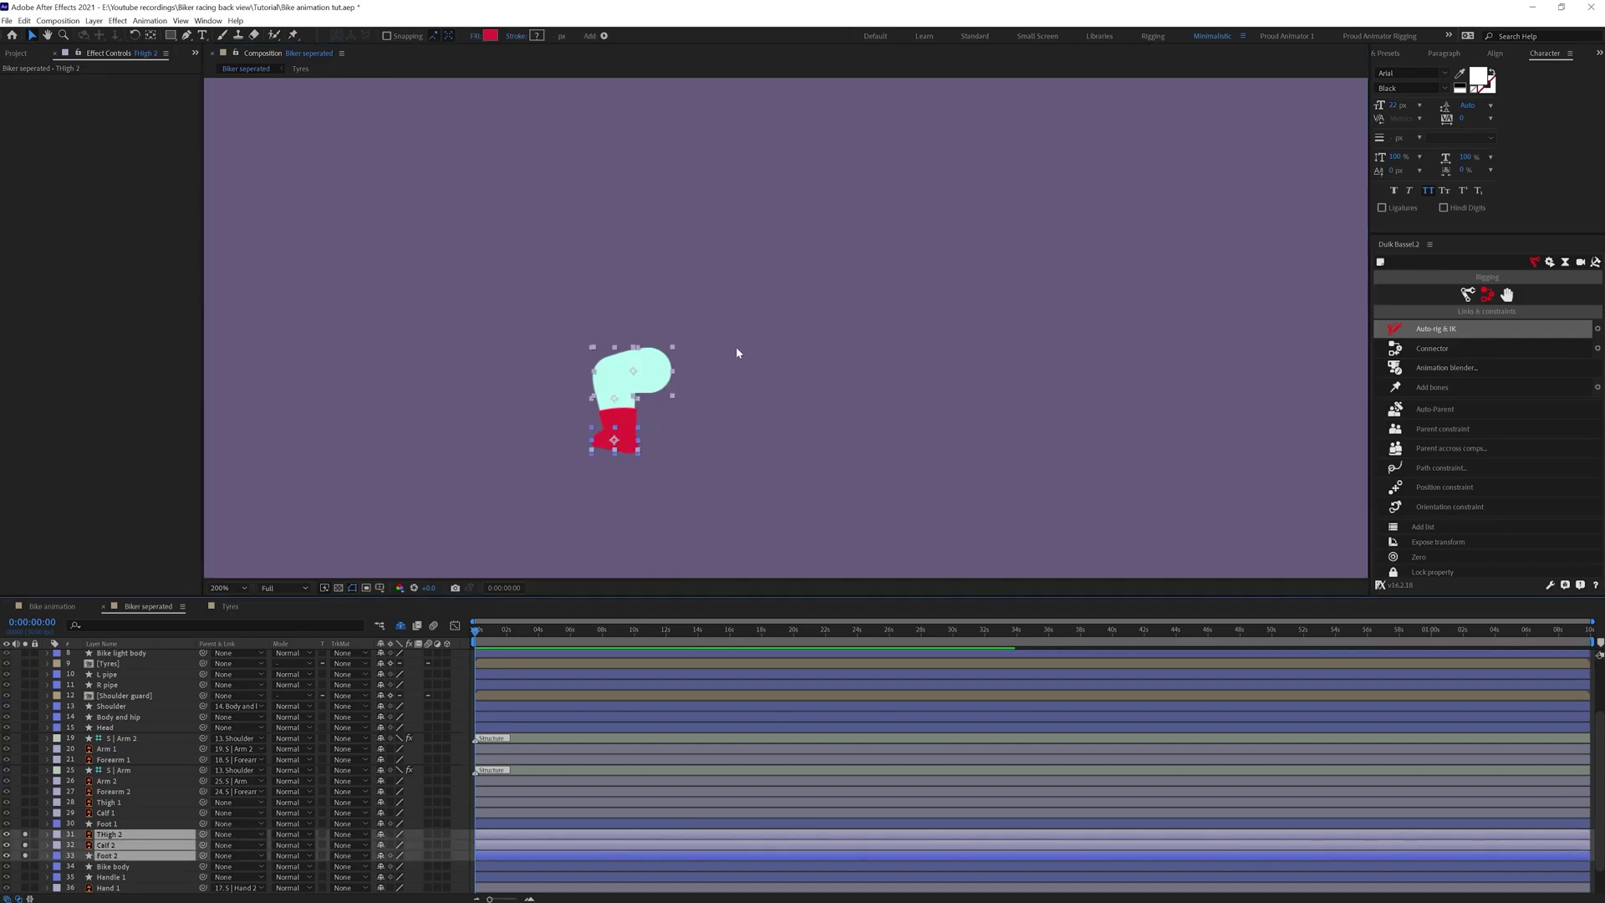
pyautogui.scroll(1, 738, 353)
pyautogui.press('t')
pyautogui.click(382, 845)
pyautogui.write('60')
pyautogui.press('Return')
# Create a Duik leg structure for the soloed leg and parent the leg artwork to its bones
pyautogui.click(1467, 294)
pyautogui.click(1425, 367)
pyautogui.moveTo(203, 834); pyautogui.dragTo(142, 832)
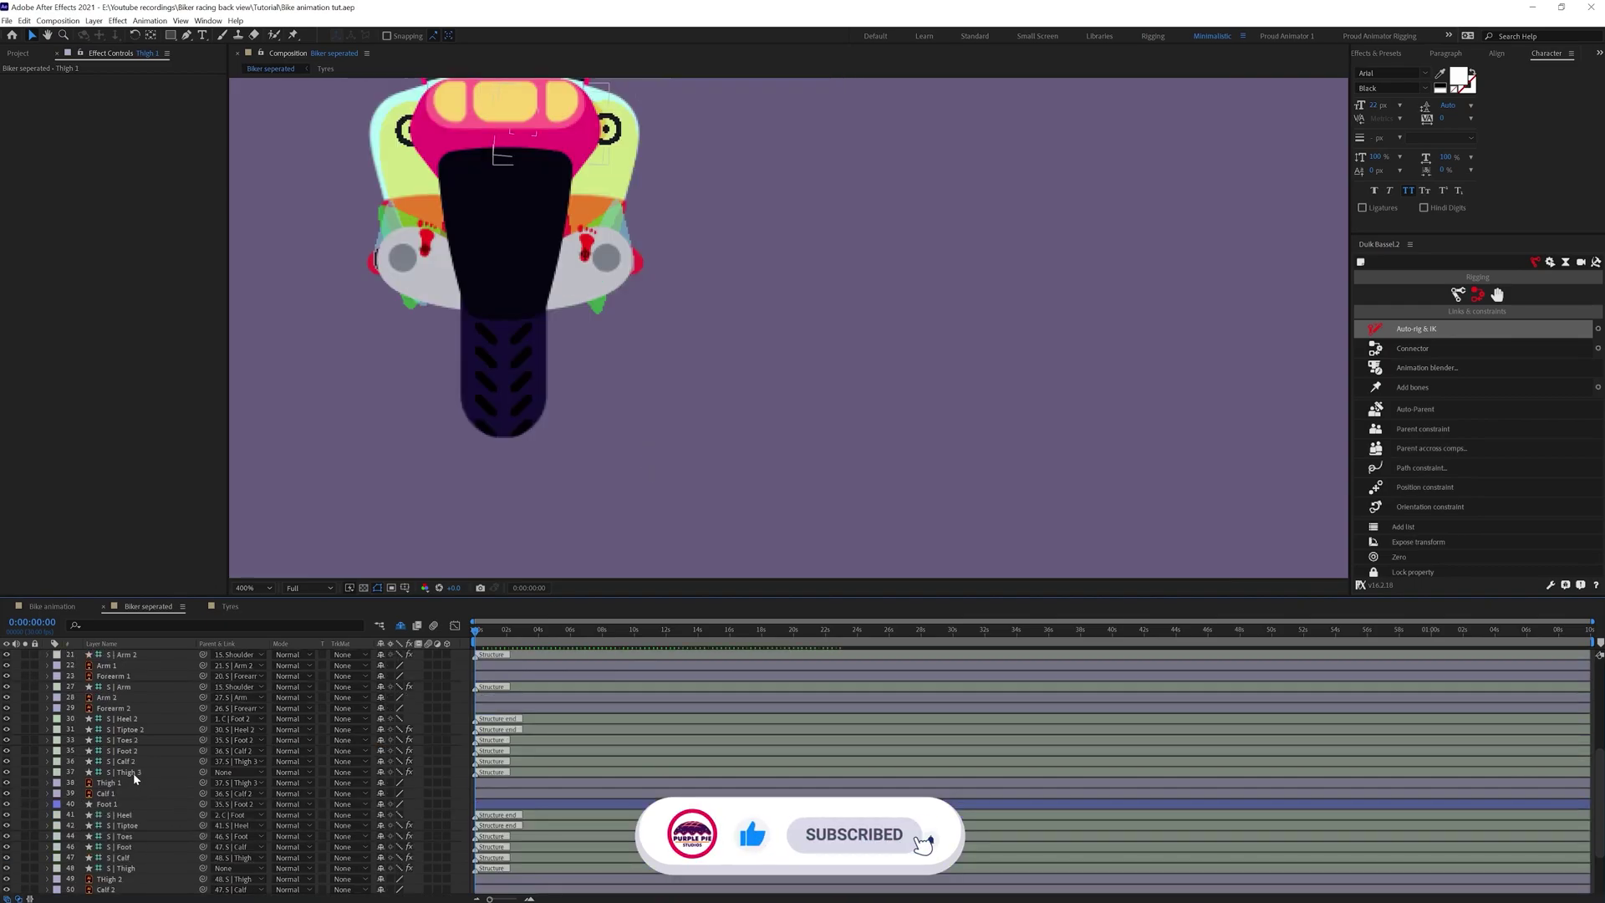
# Parent both thigh structure layers to the Body and hip layer
pyautogui.click(133, 773)
pyautogui.keyDown('ctrl'); pyautogui.click(123, 868); pyautogui.keyUp('ctrl')
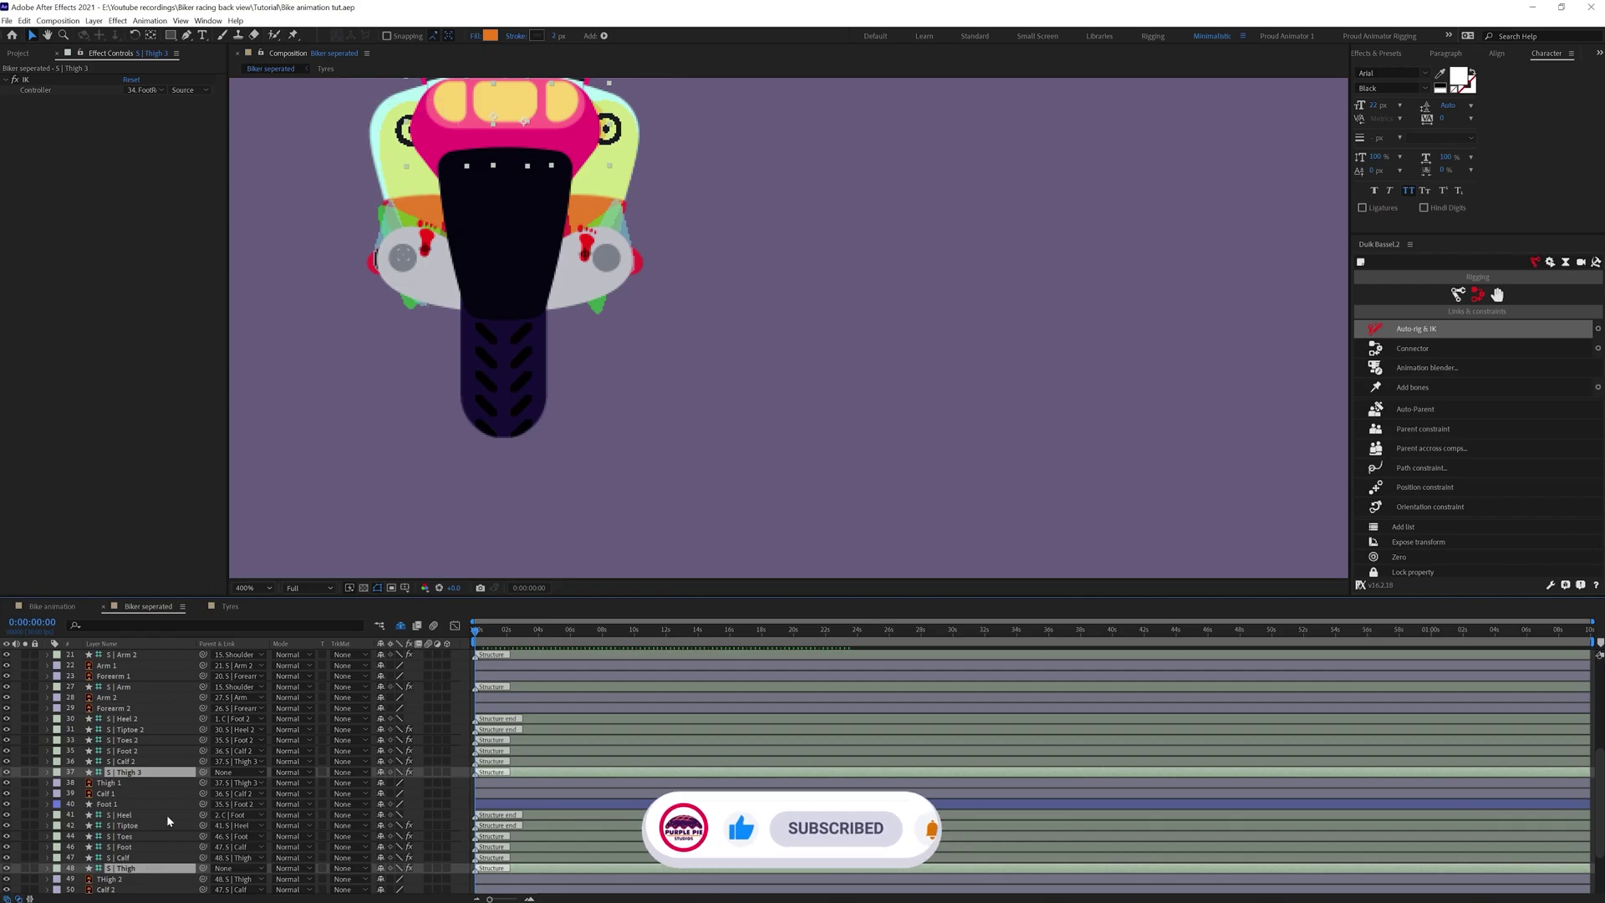
pyautogui.scroll(3, 171, 819)
# Hide the calf, foot, toes, tiptoe and heel structure layers of the legs and make them shy
pyautogui.click(128, 858)
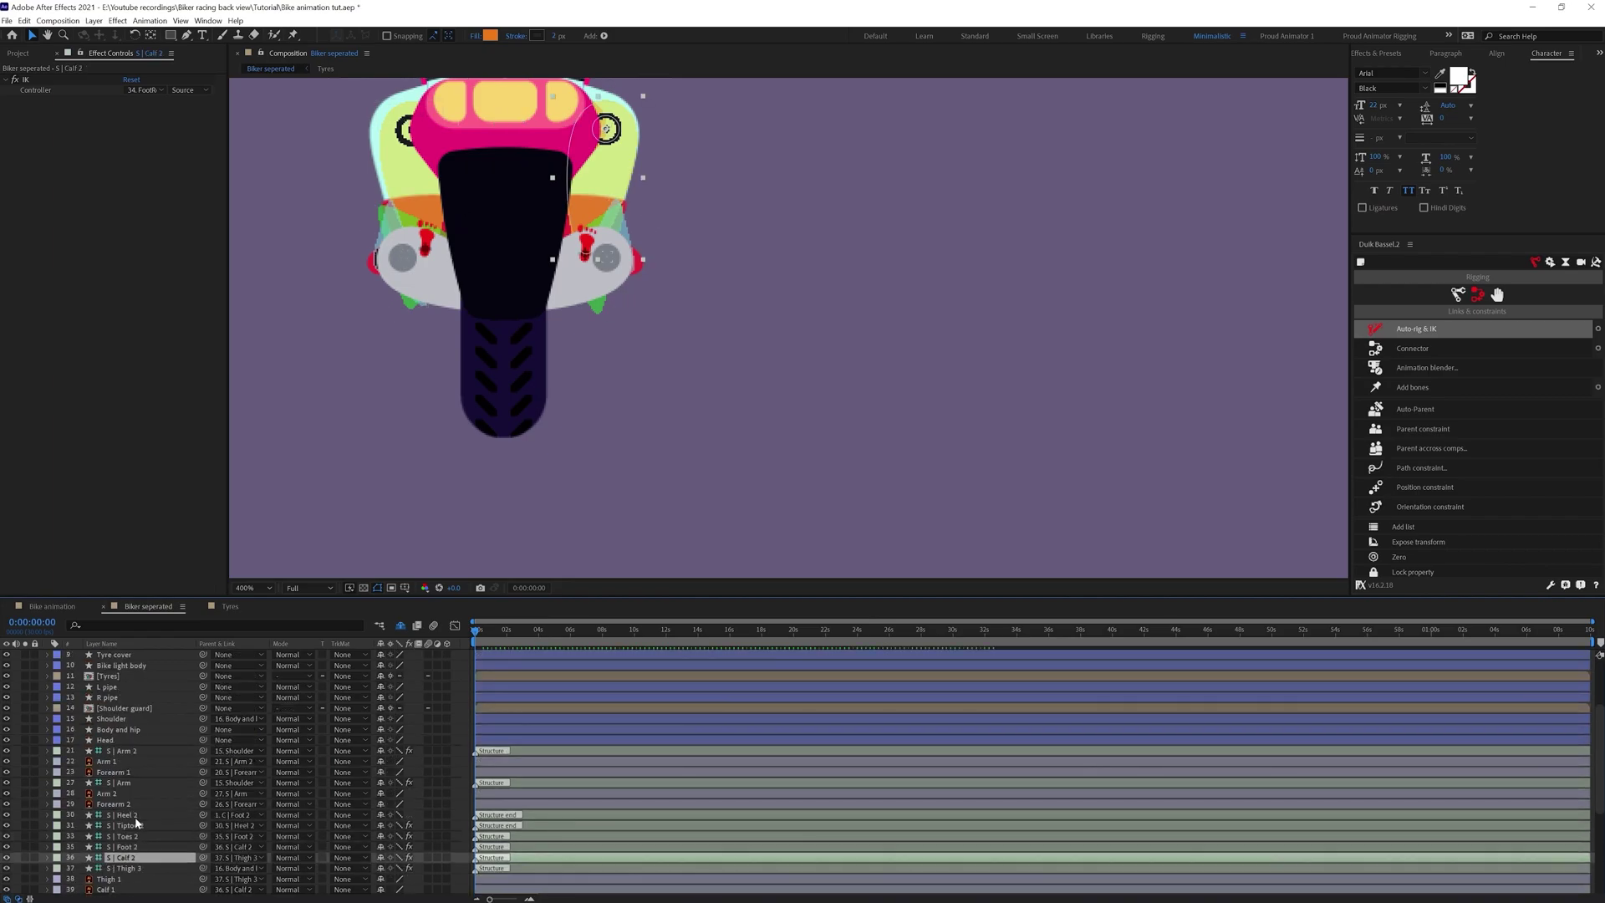
pyautogui.keyDown('shift'); pyautogui.click(132, 816); pyautogui.keyUp('shift')
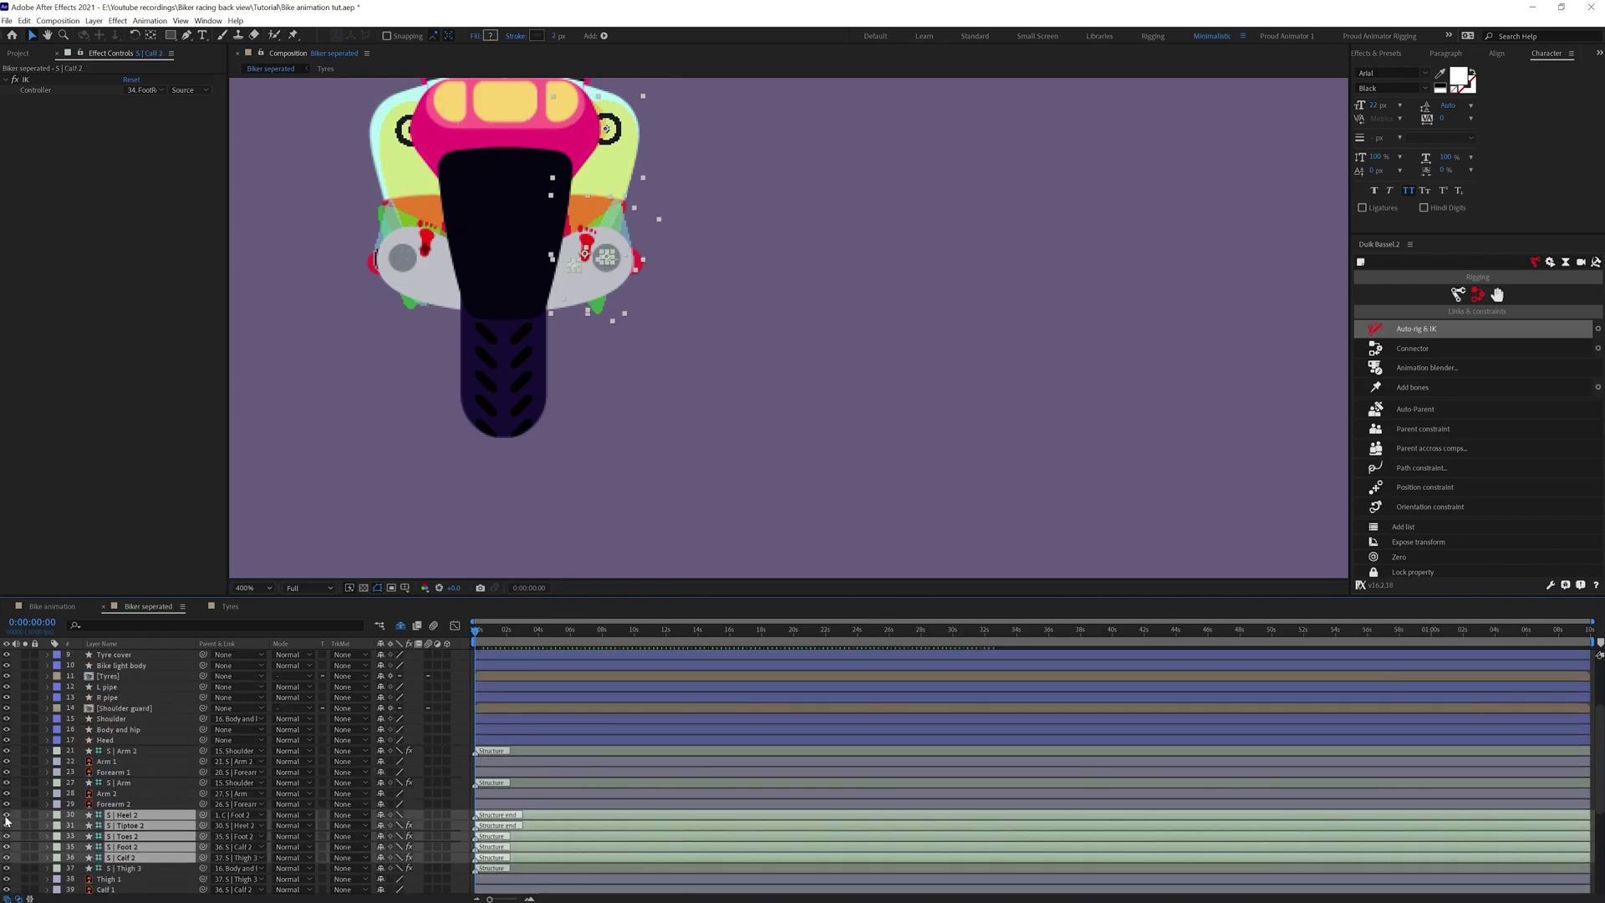
pyautogui.scroll(-4, 154, 803)
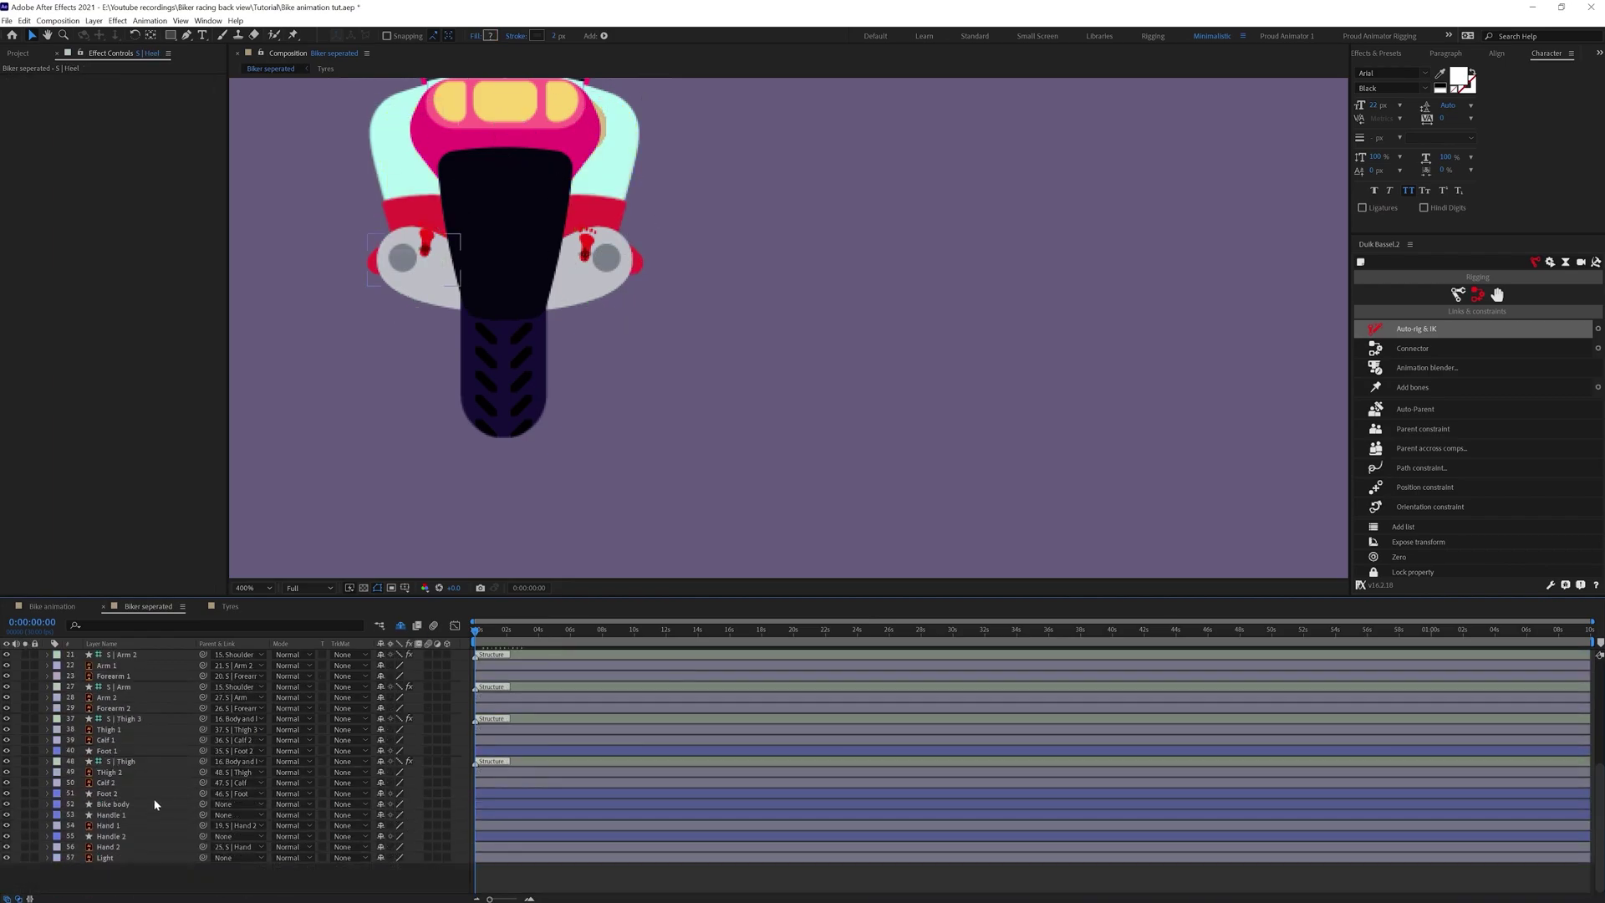
# Make the arm, forearm, thigh and calf artwork layers shy to declutter the timeline
pyautogui.scroll(4, 153, 802)
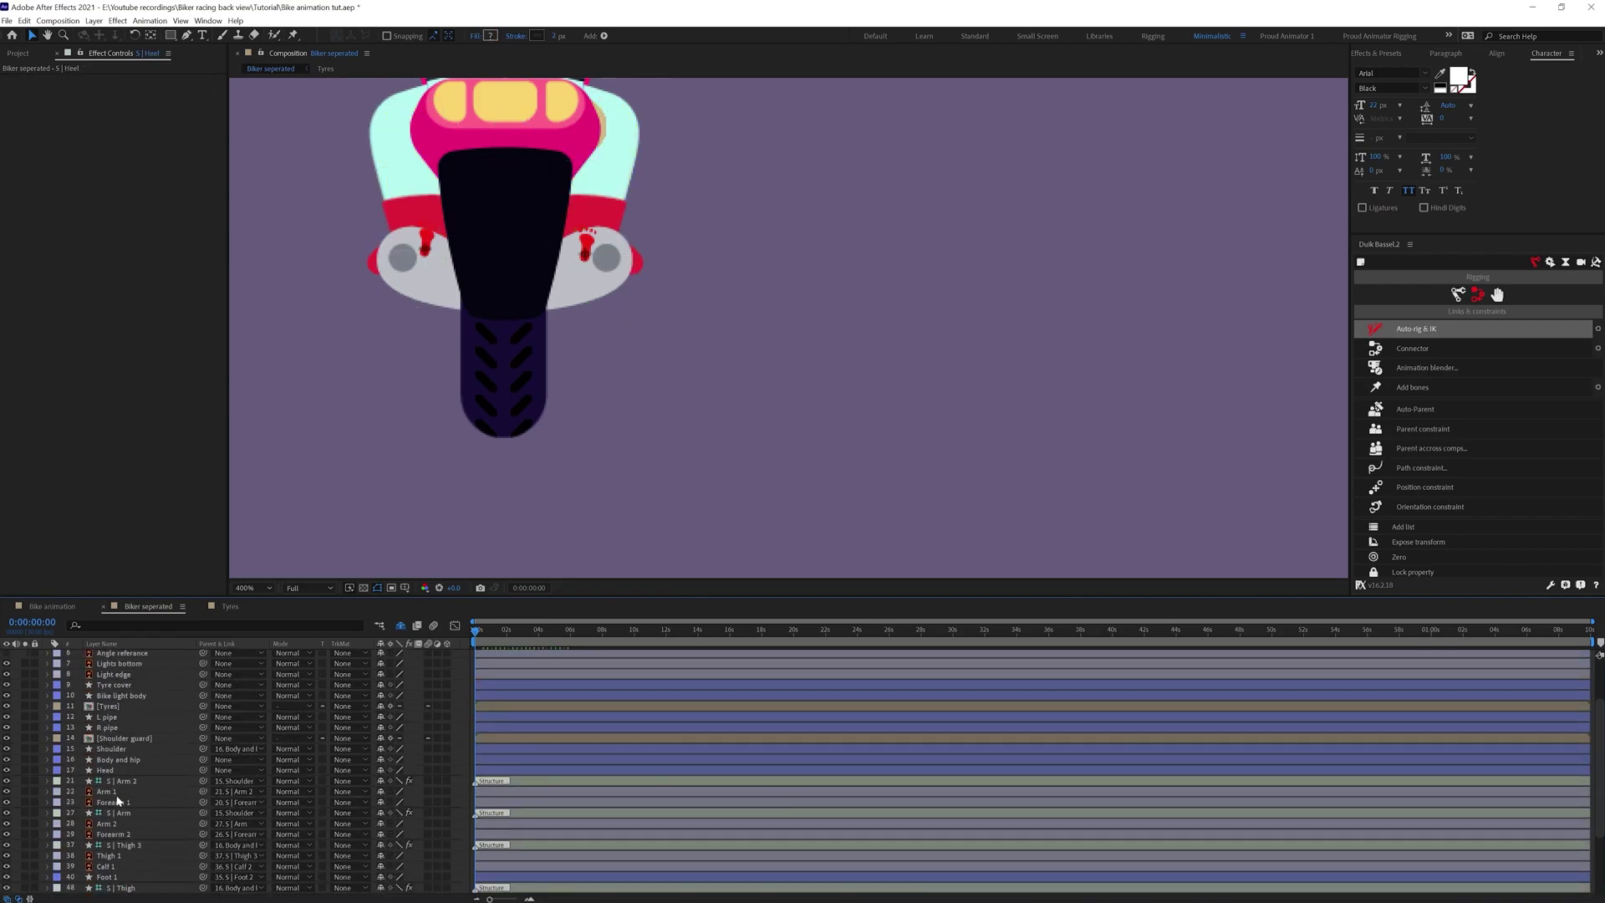
pyautogui.click(117, 793)
pyautogui.keyDown('ctrl'); pyautogui.click(119, 802); pyautogui.keyUp('ctrl')
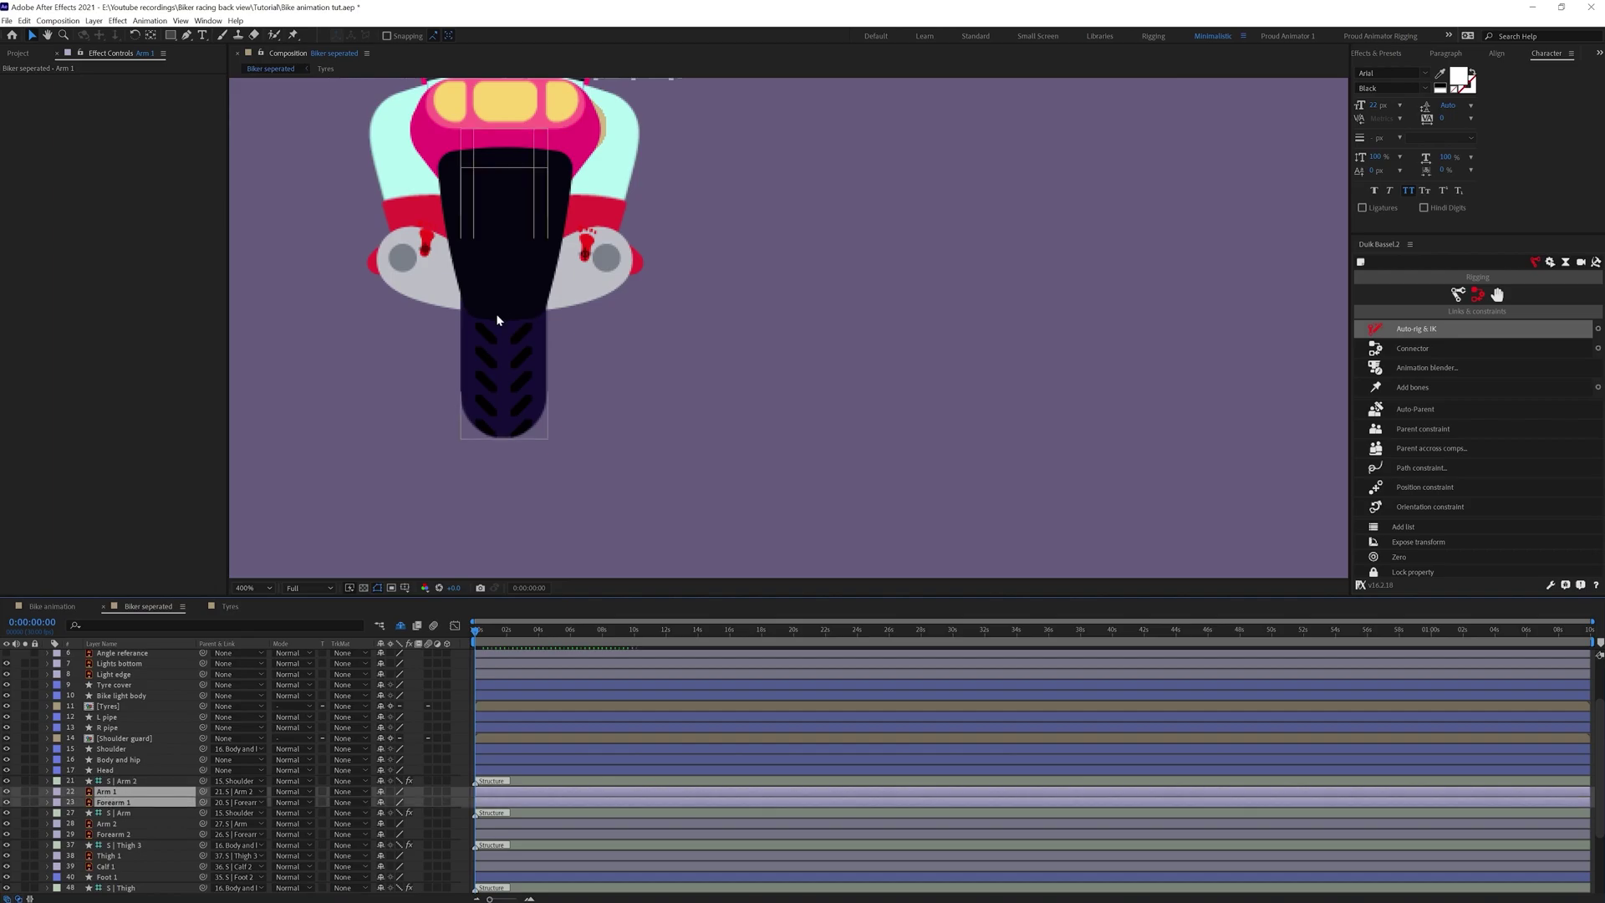
pyautogui.keyDown('ctrl'); pyautogui.click(112, 825); pyautogui.keyUp('ctrl')
pyautogui.keyDown('ctrl'); pyautogui.click(108, 772); pyautogui.keyUp('ctrl')
pyautogui.click(381, 770)
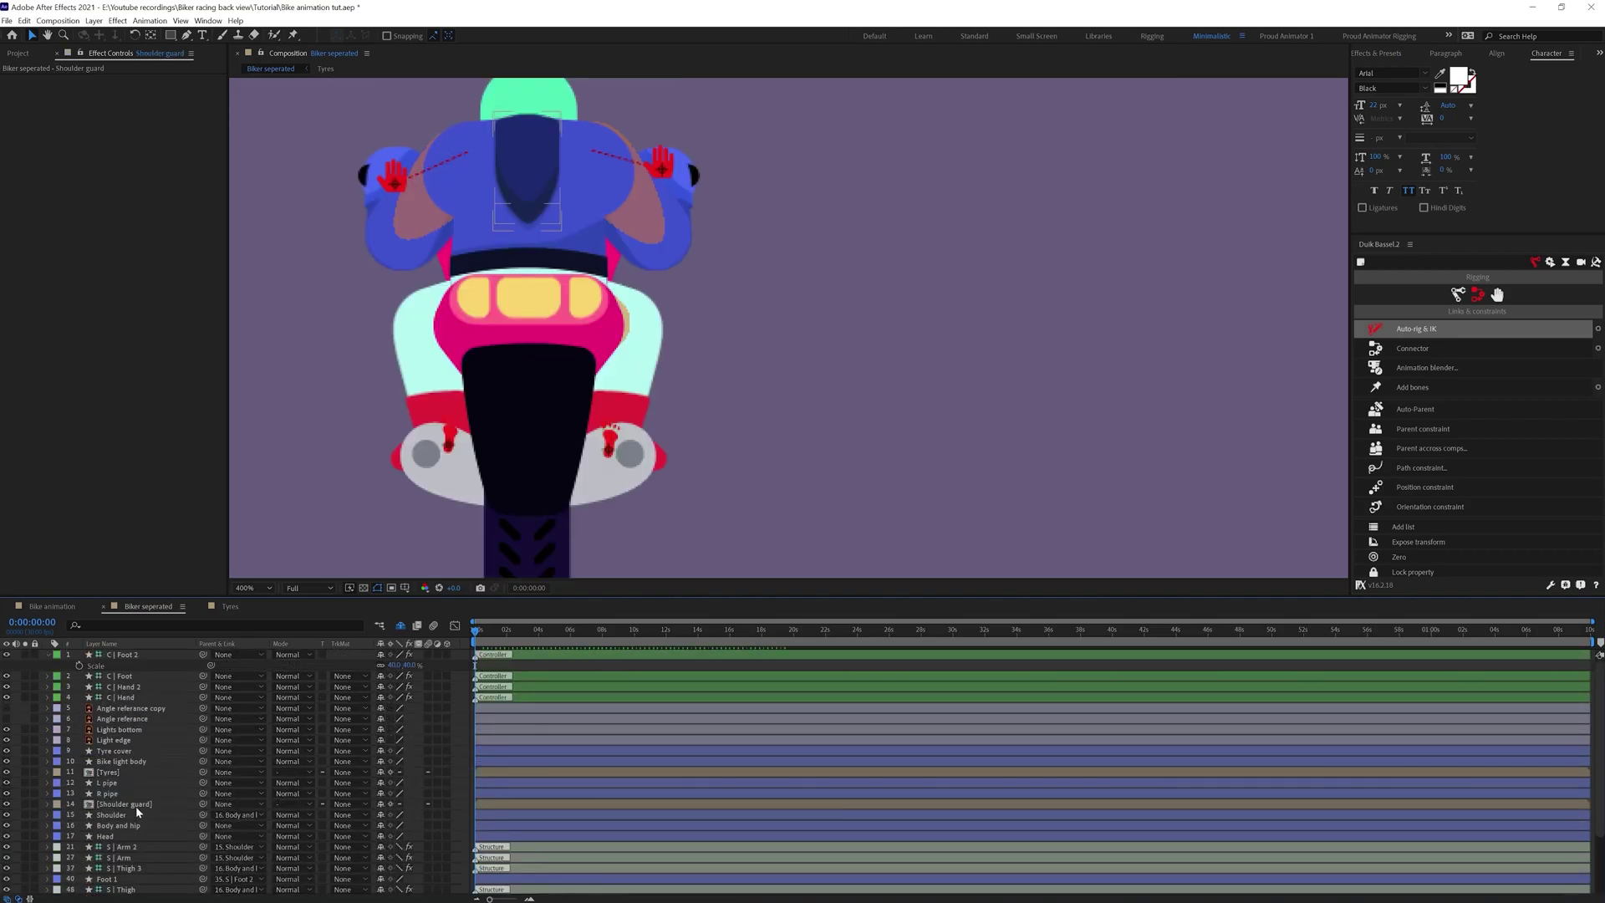
# Parent the Shoulder guard layer to the Shoulder layer
pyautogui.click(136, 809)
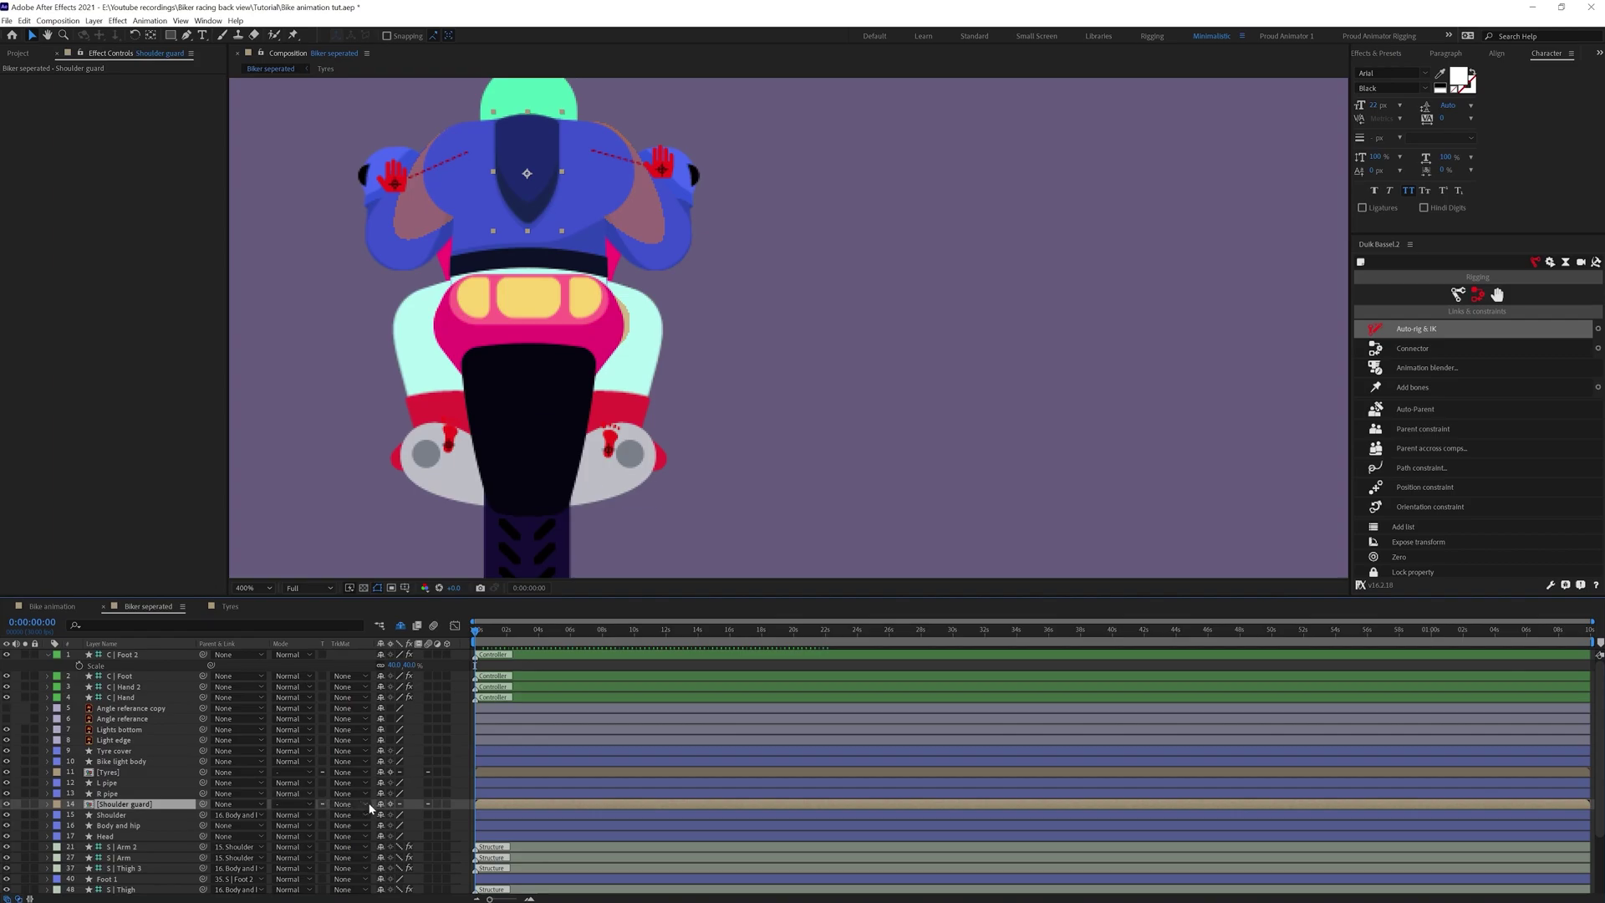
pyautogui.moveTo(203, 807); pyautogui.dragTo(109, 819)
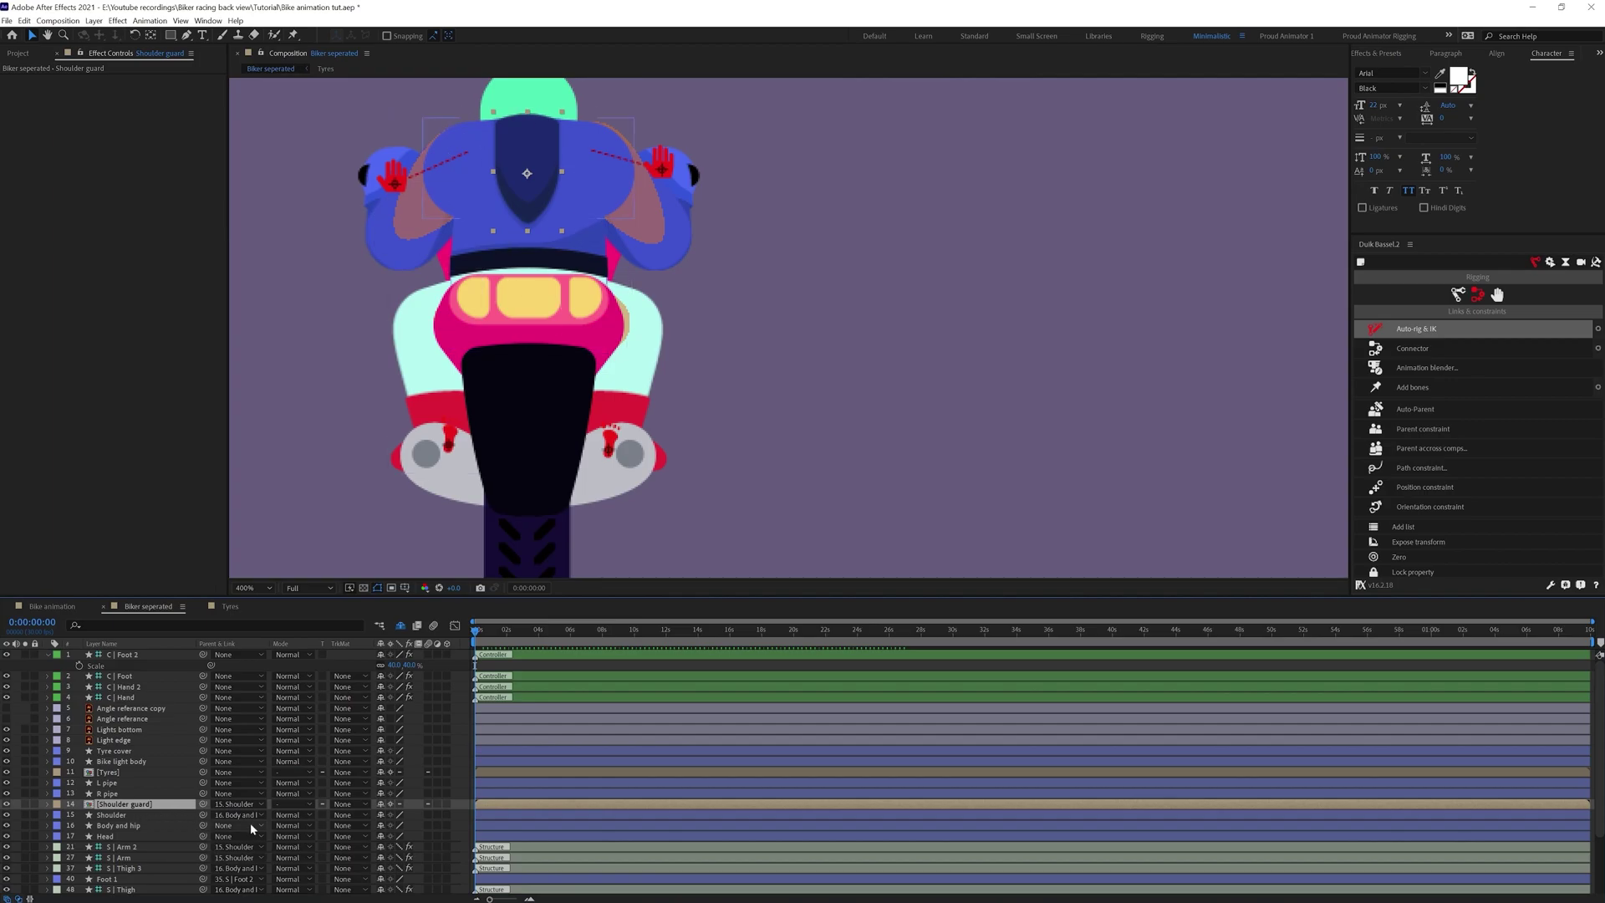
pyautogui.click(110, 827)
# Move the Head layer's anchor point slightly down to the neck and parent Head to Shoulder
pyautogui.click(110, 836)
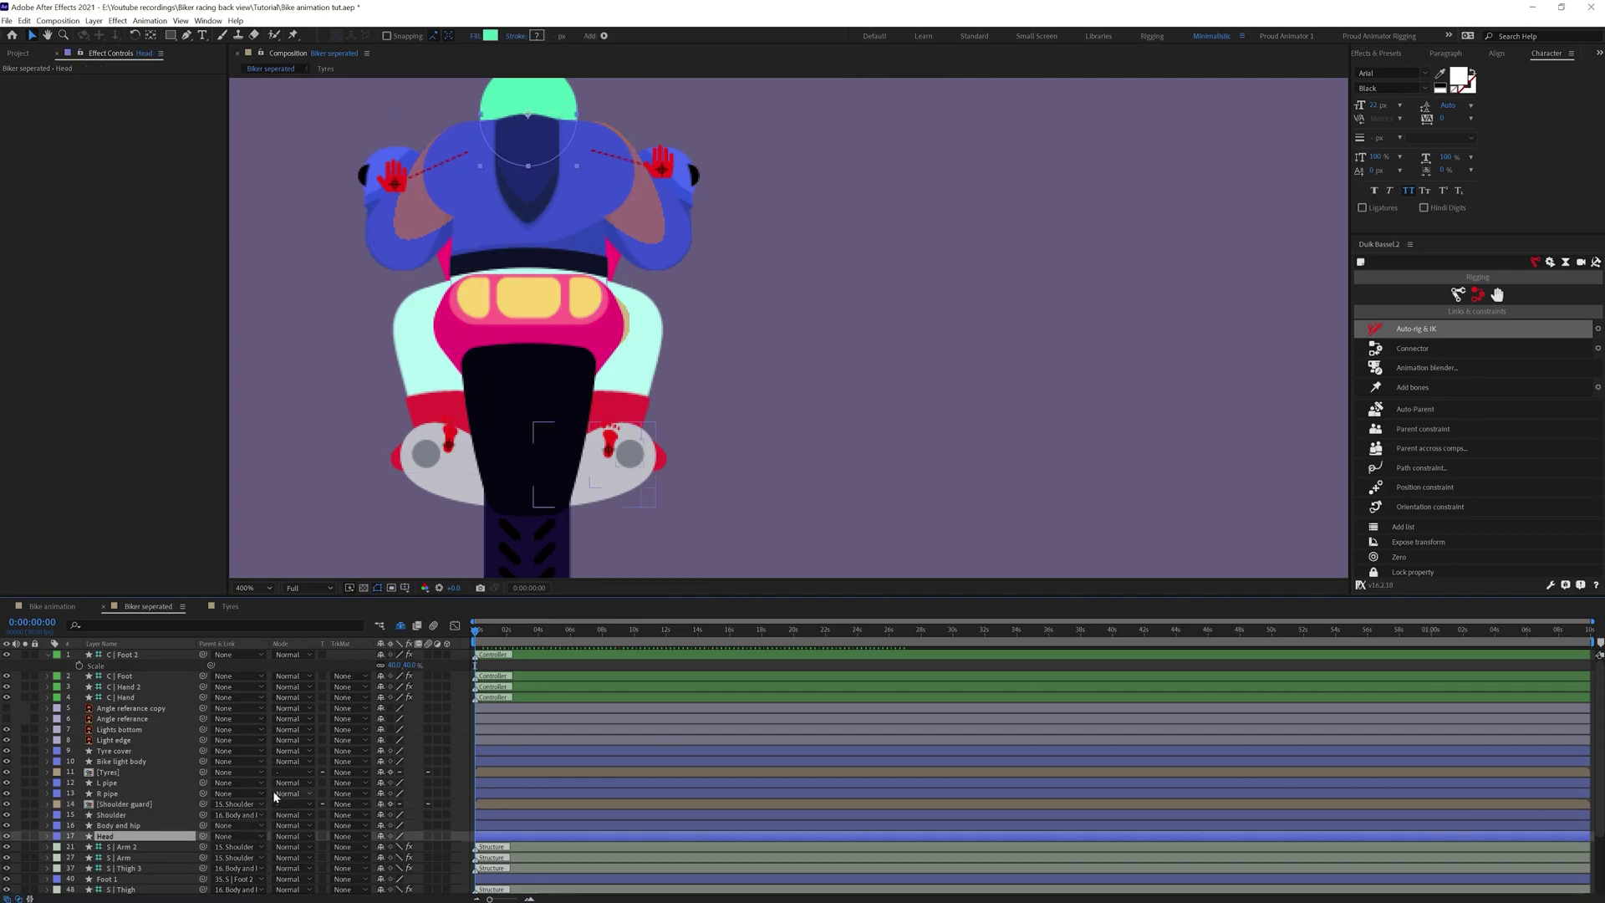
pyautogui.press('y')
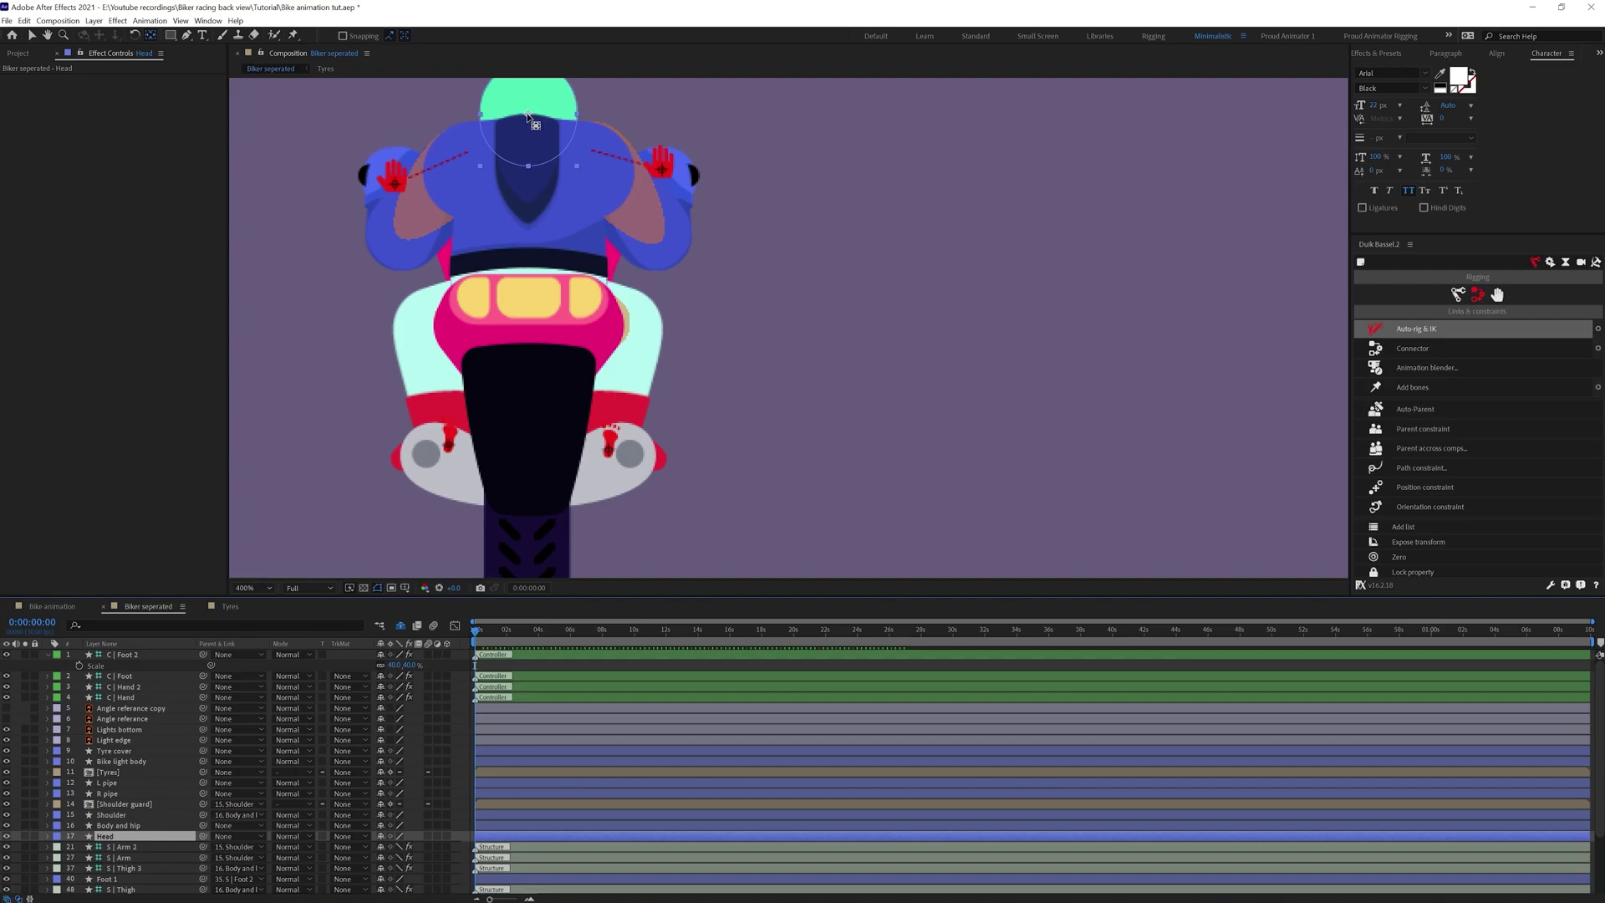
pyautogui.moveTo(528, 117); pyautogui.dragTo(527, 133)
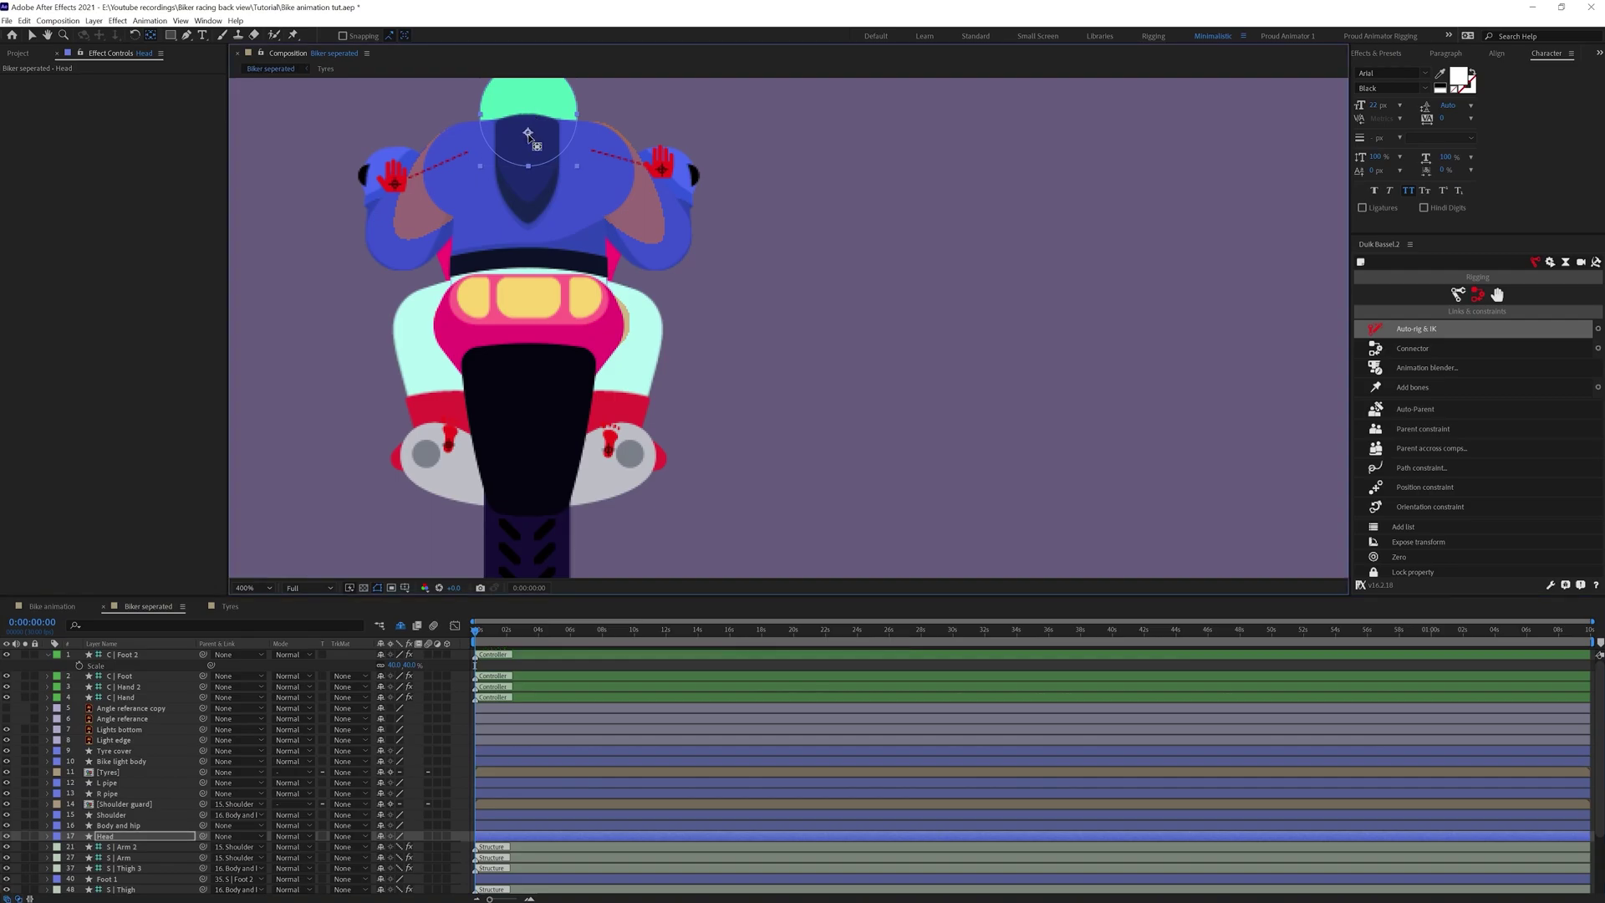
pyautogui.moveTo(203, 836); pyautogui.dragTo(113, 815)
pyautogui.press('v')
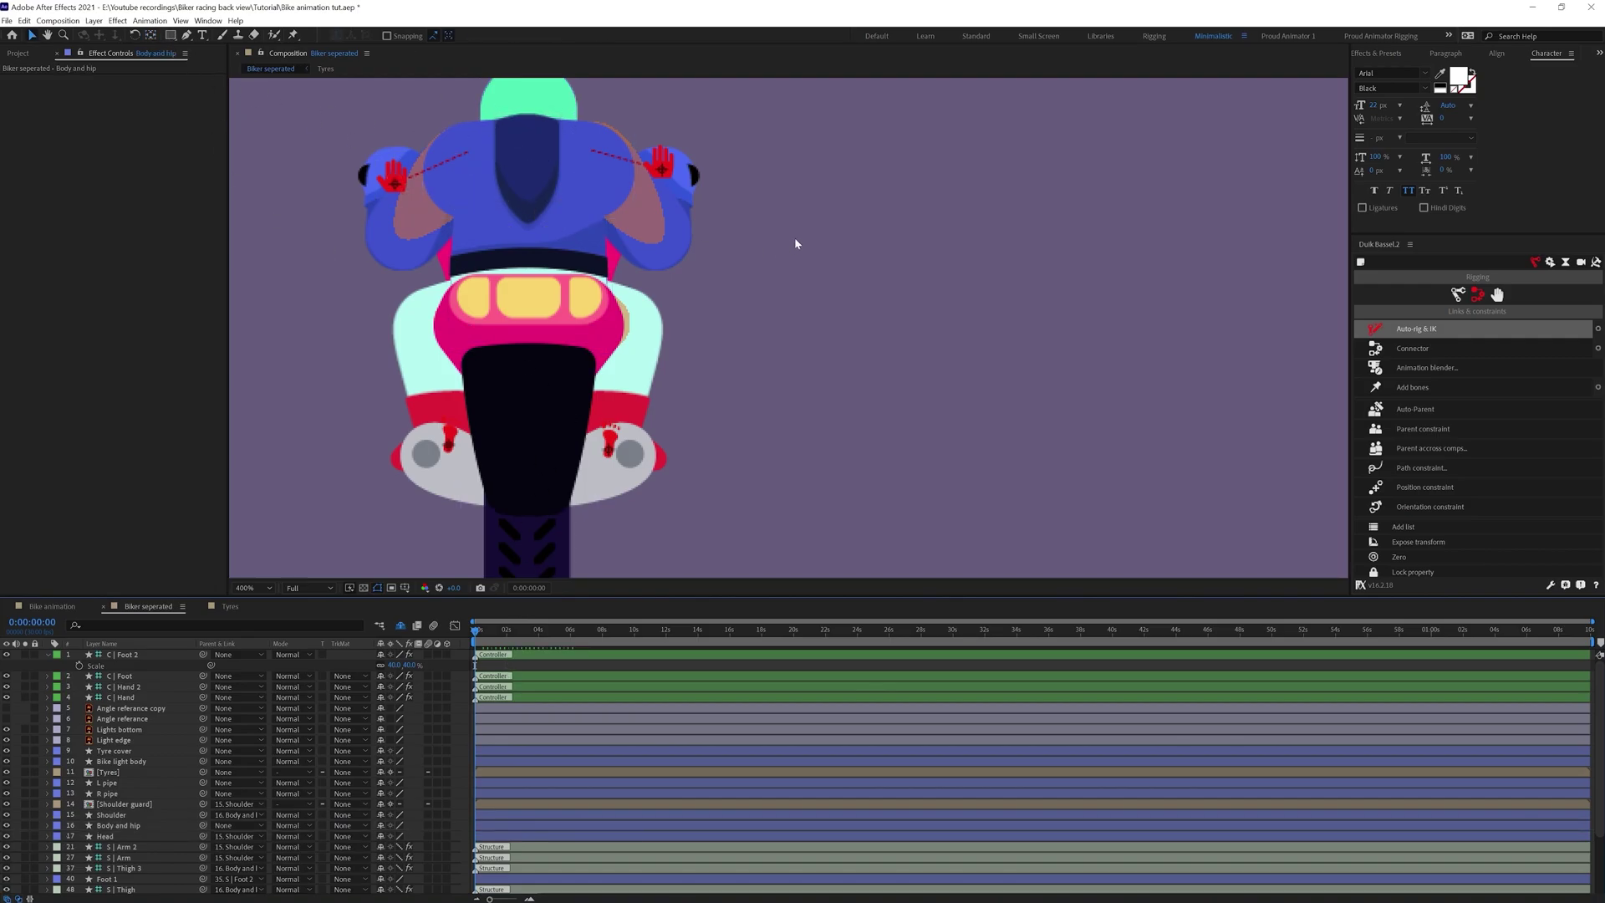
# Add a null object, centre its anchor point, and place it scaled down over the bike's tail light
pyautogui.rightClick(590, 666)
pyautogui.moveTo(623, 670)
pyautogui.click(778, 736)
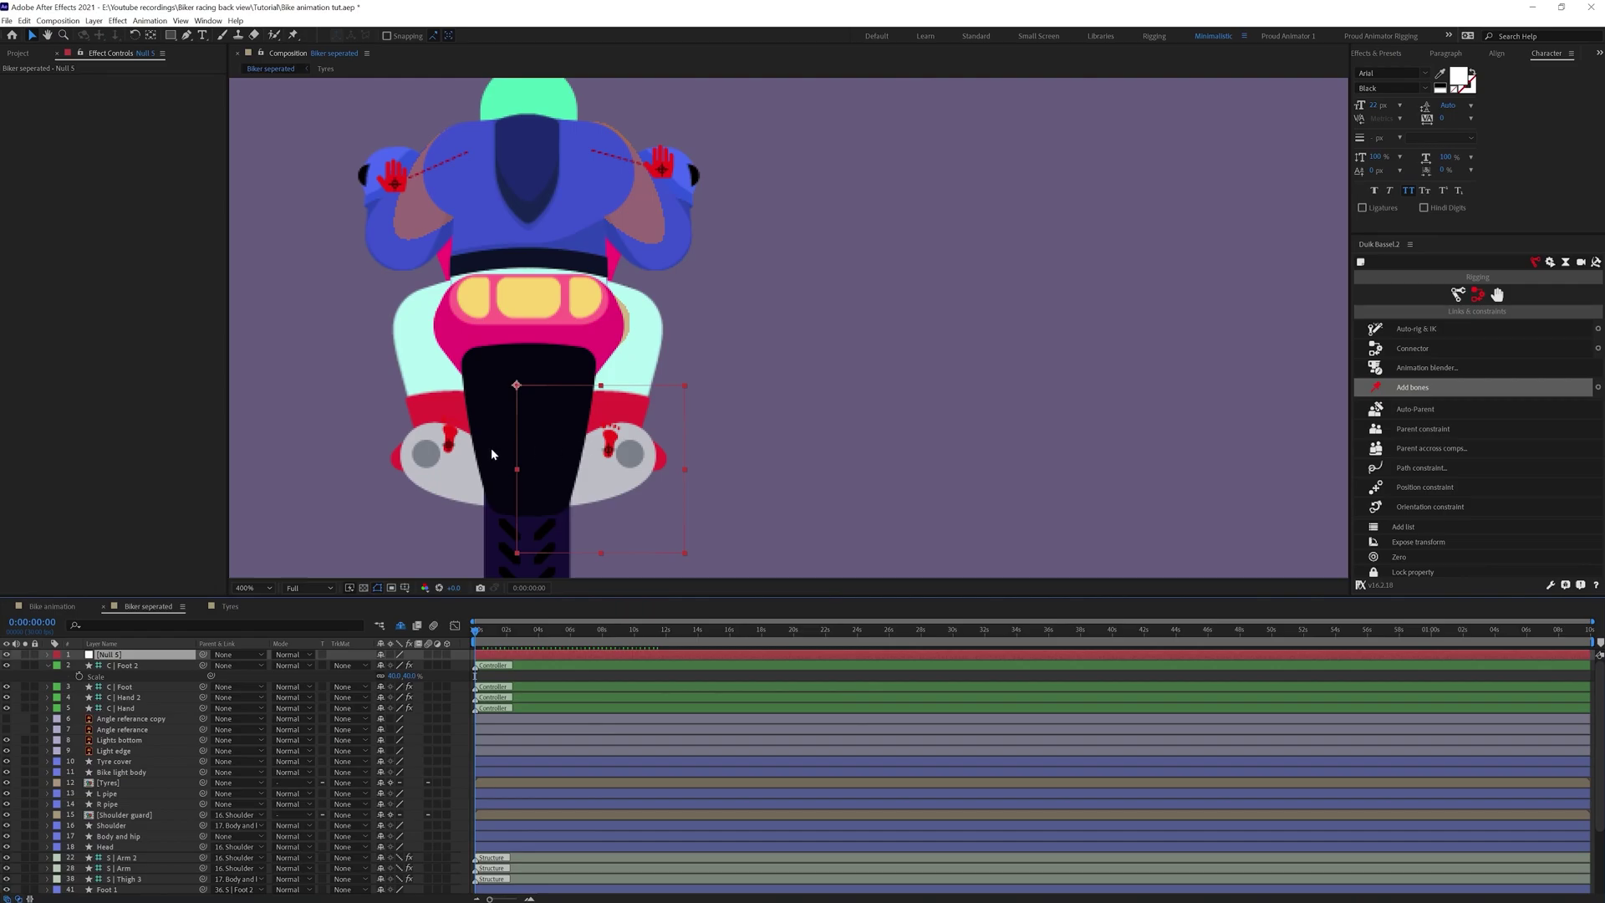
pyautogui.press('y')
pyautogui.moveTo(519, 387); pyautogui.dragTo(607, 466)
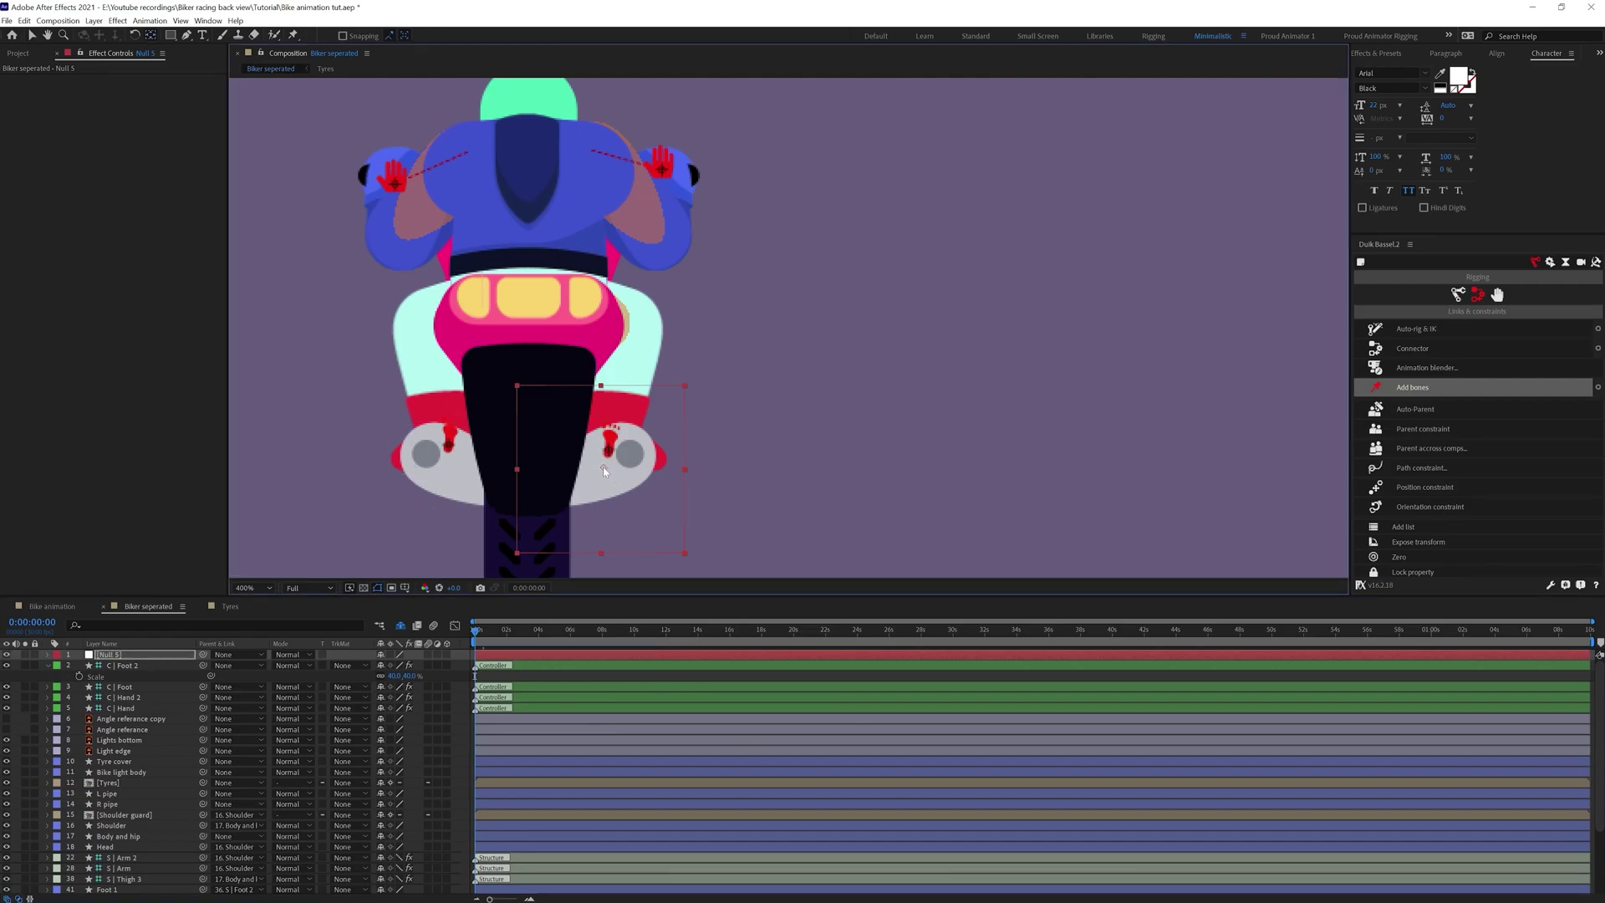
pyautogui.press('v')
pyautogui.moveTo(604, 470); pyautogui.dragTo(525, 305)
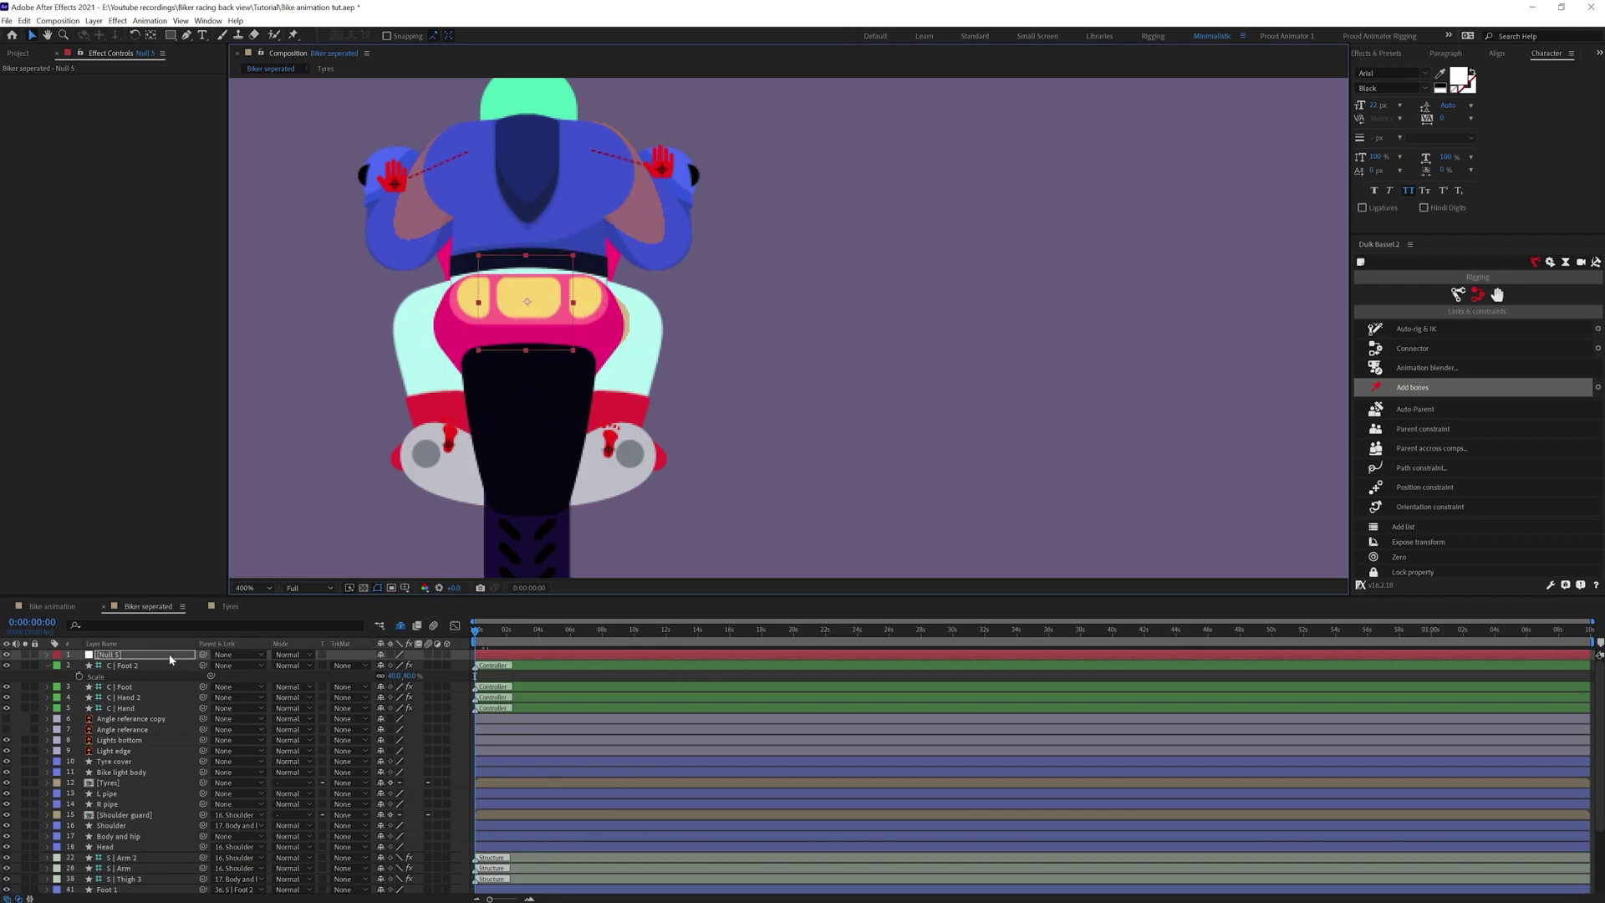
# Move the new null below the C | Hand controller in the layer stack and rename it Bike
pyautogui.moveTo(117, 655); pyautogui.dragTo(178, 715)
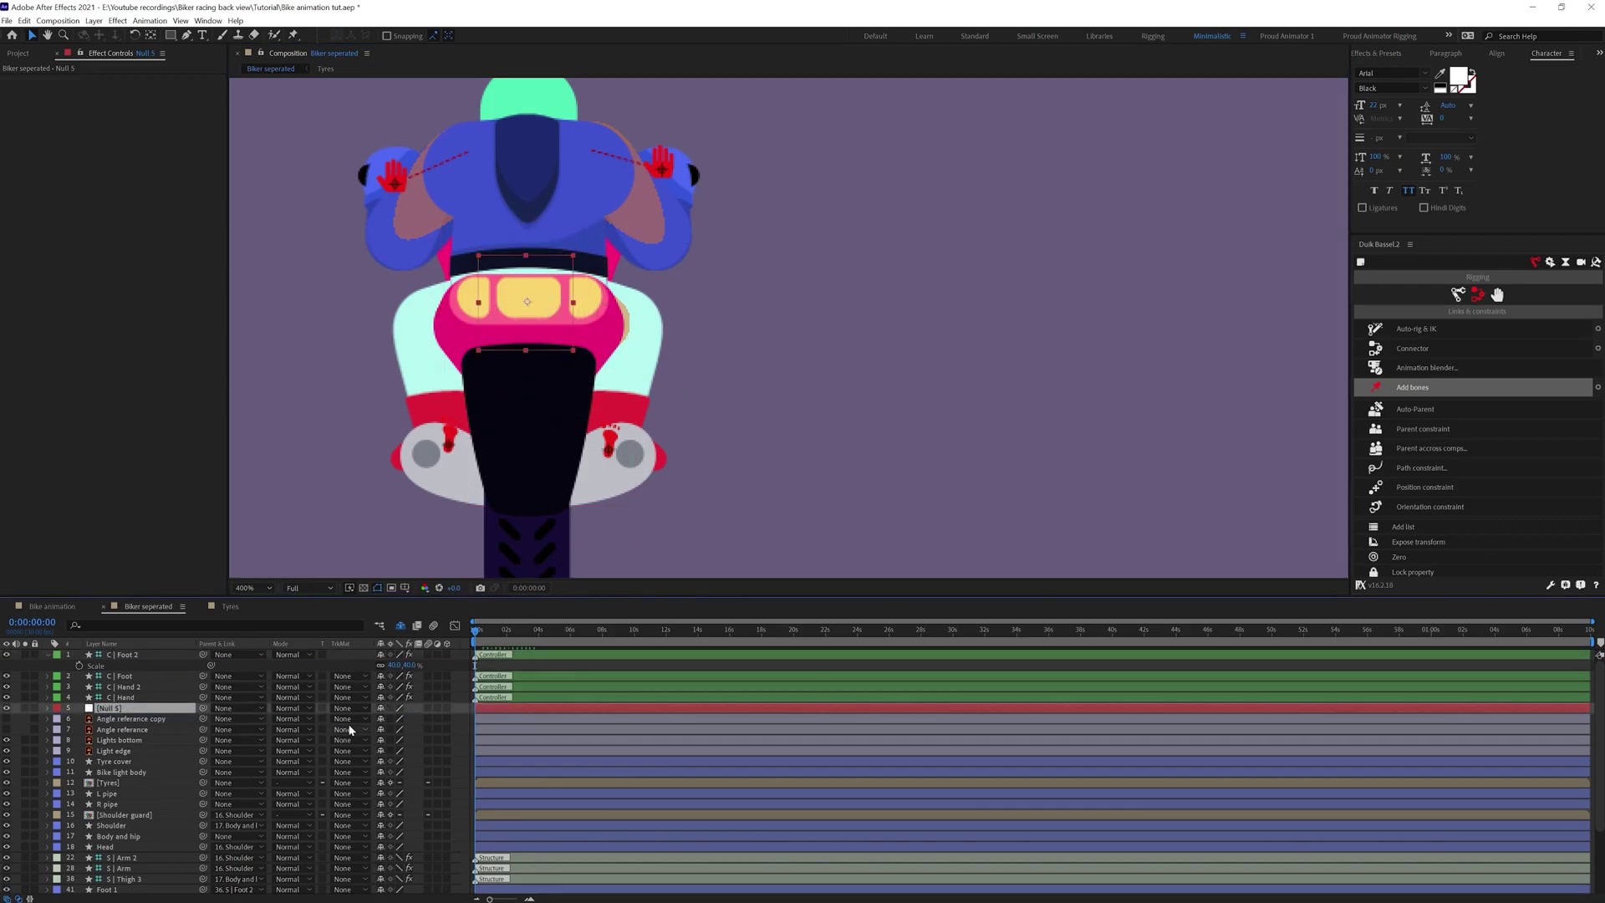
pyautogui.press('Return')
pyautogui.write('Bike')
pyautogui.press('Return')
# Parent the Lights bottom, Light edge, Tyre cover and Bike light body layers to the Bike null
pyautogui.scroll(-2, 793, 292)
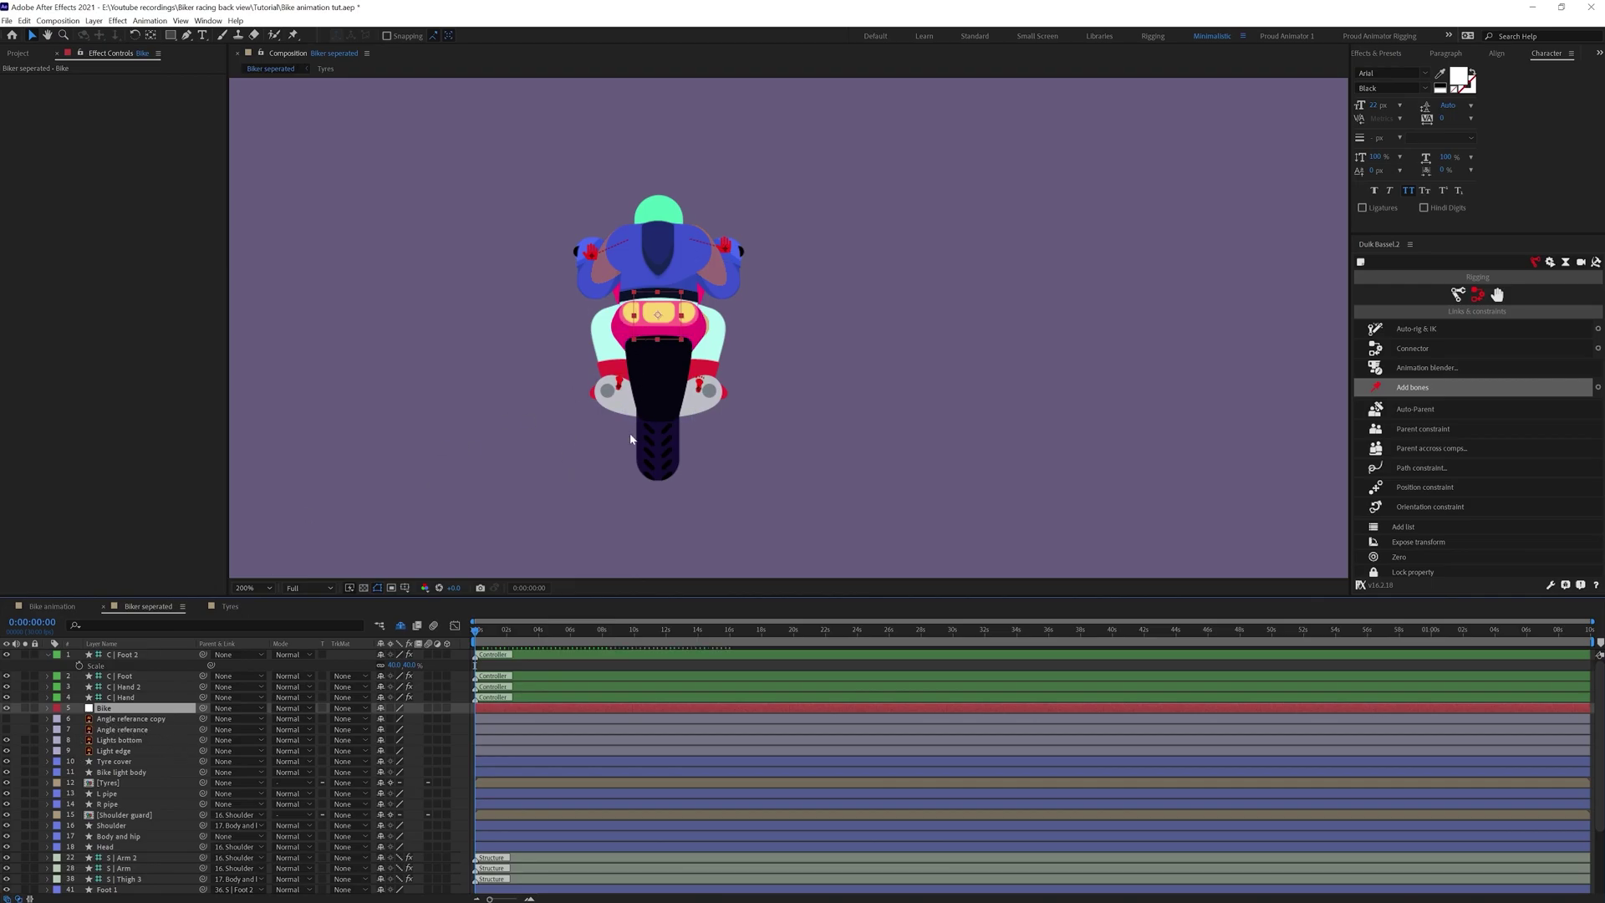
pyautogui.click(122, 750)
pyautogui.keyDown('shift'); pyautogui.click(122, 740); pyautogui.keyUp('shift')
pyautogui.keyDown('shift'); pyautogui.click(138, 771); pyautogui.keyUp('shift')
pyautogui.click(125, 783)
pyautogui.moveTo(203, 772); pyautogui.dragTo(104, 715)
# Parent the L pipe, R pipe and Body and hip layers to the Bike null
pyautogui.click(134, 793)
pyautogui.keyDown('shift'); pyautogui.click(144, 804); pyautogui.keyUp('shift')
pyautogui.scroll(-2, 105, 723)
pyautogui.click(112, 751)
pyautogui.click(113, 772)
pyautogui.moveTo(203, 771); pyautogui.dragTo(112, 660)
# Parent the Light and Bike body layers to the Bike null
pyautogui.scroll(-2, 114, 719)
pyautogui.click(116, 888)
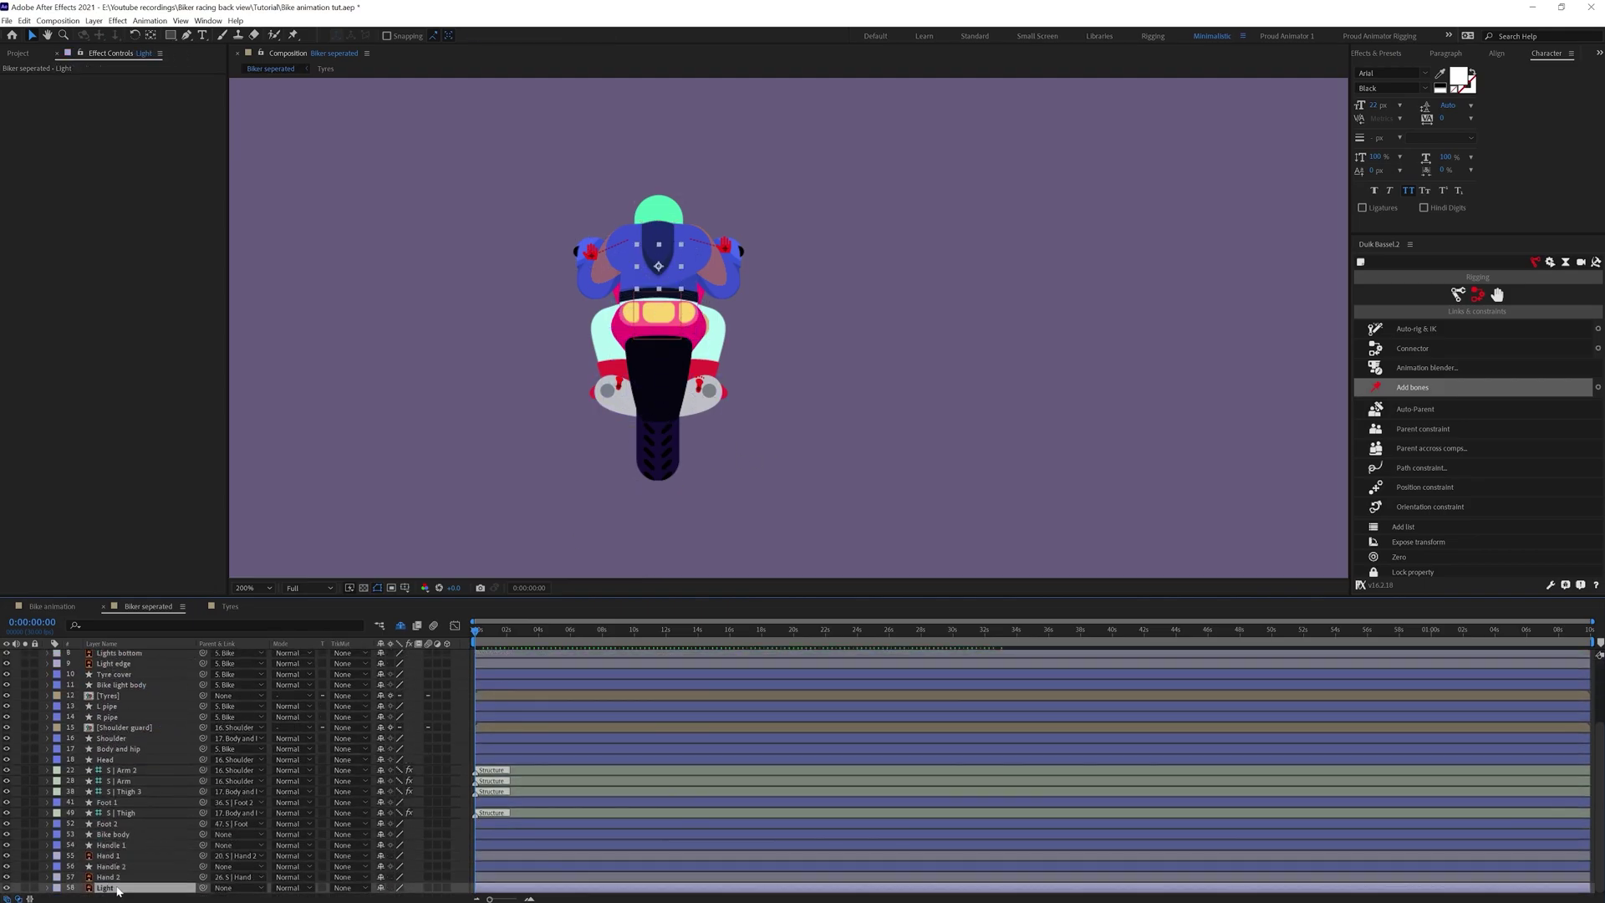
pyautogui.keyDown('ctrl'); pyautogui.click(125, 834); pyautogui.keyUp('ctrl')
pyautogui.moveTo(203, 835); pyautogui.dragTo(105, 674)
# Nudge the Bike null slightly down to test the parenting, and undo the move
pyautogui.click(105, 674)
pyautogui.moveTo(657, 299); pyautogui.dragTo(657, 306)
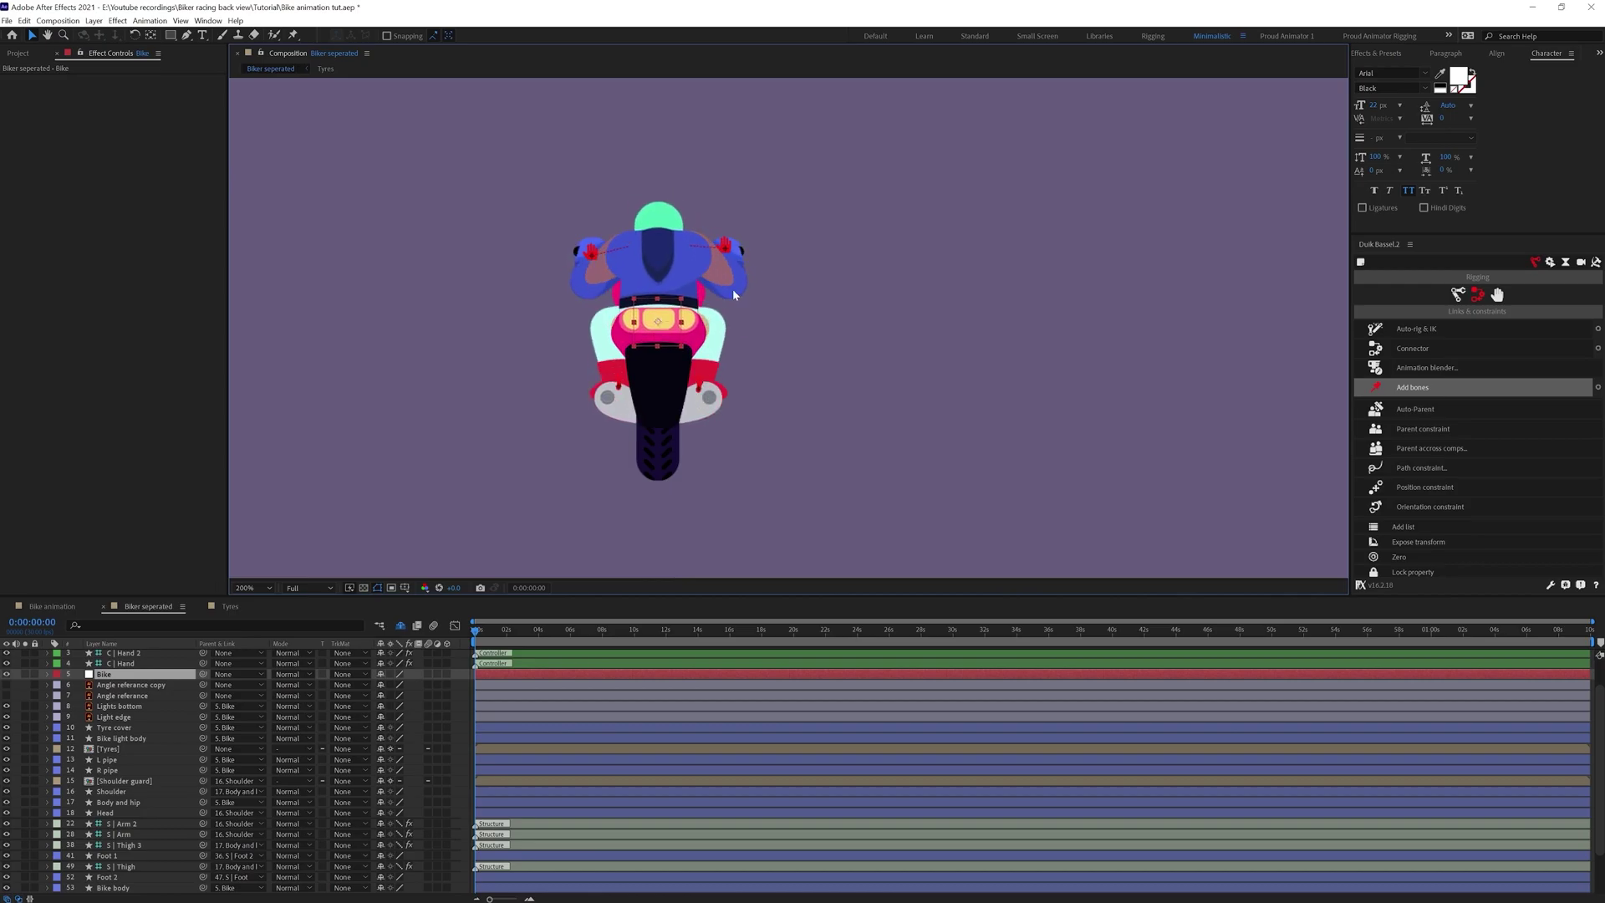
pyautogui.scroll(1, 192, 706)
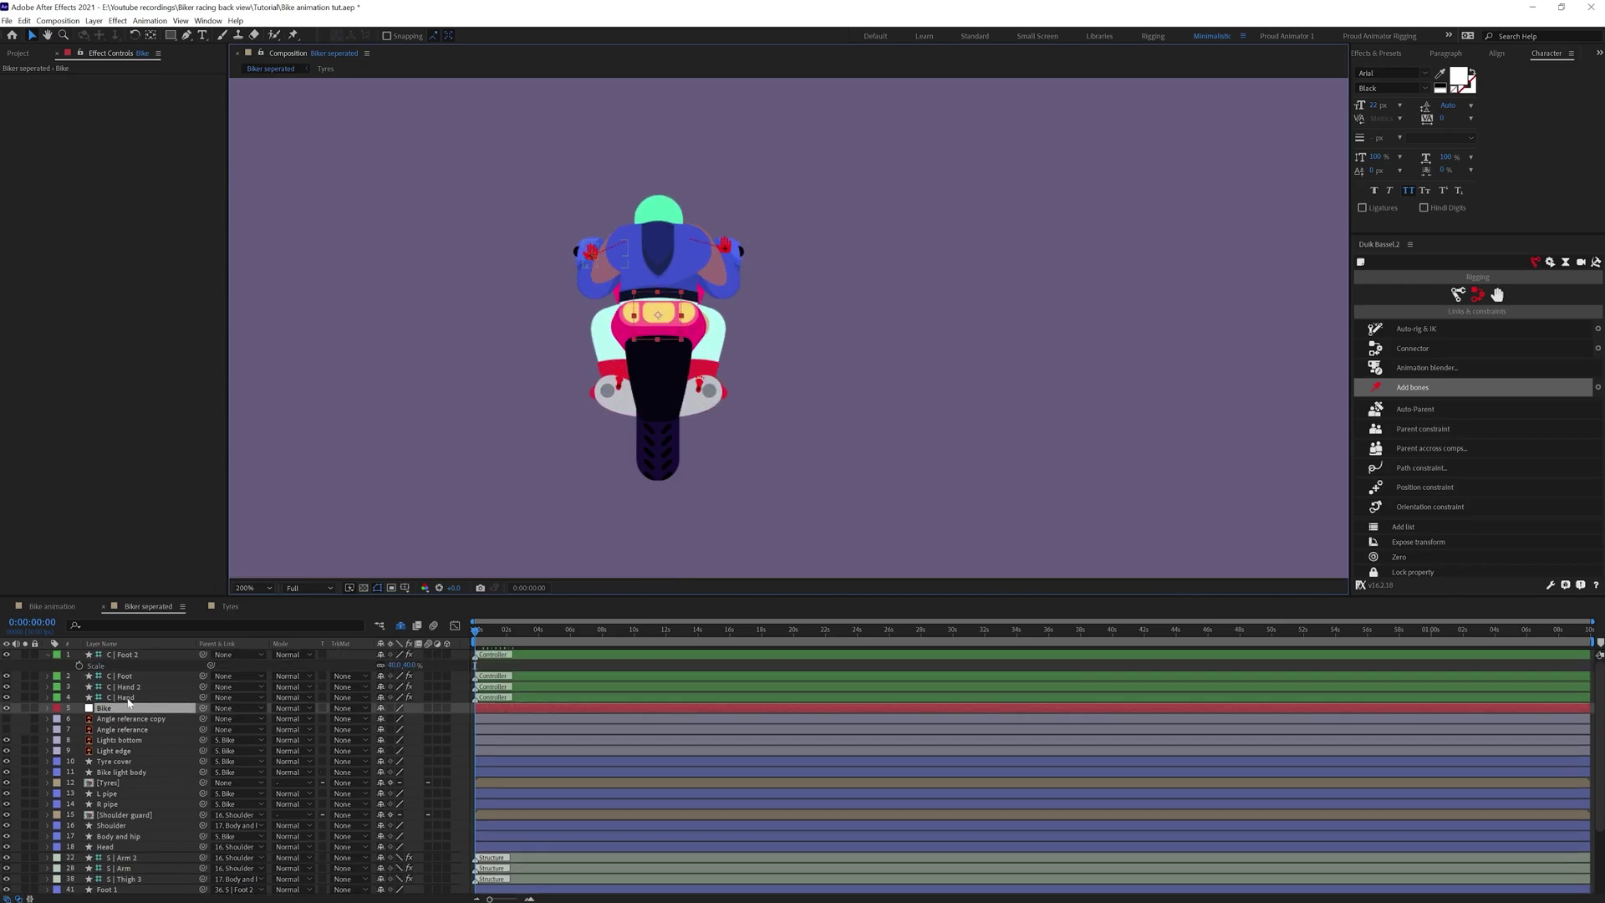
# Parent the C | Hand controller to Handle 2 and the C | Hand 2 controller to Handle 1
pyautogui.click(146, 695)
pyautogui.moveTo(203, 697); pyautogui.dragTo(138, 846)
pyautogui.click(138, 846)
pyautogui.scroll(3, 134, 842)
pyautogui.click(593, 253)
pyautogui.moveTo(203, 687); pyautogui.dragTo(132, 846)
# Parent the Handle 1 and Handle 2 layers to the Bike null
pyautogui.click(134, 845)
pyautogui.scroll(-3, 131, 852)
pyautogui.keyDown('ctrl'); pyautogui.click(130, 852); pyautogui.keyUp('ctrl')
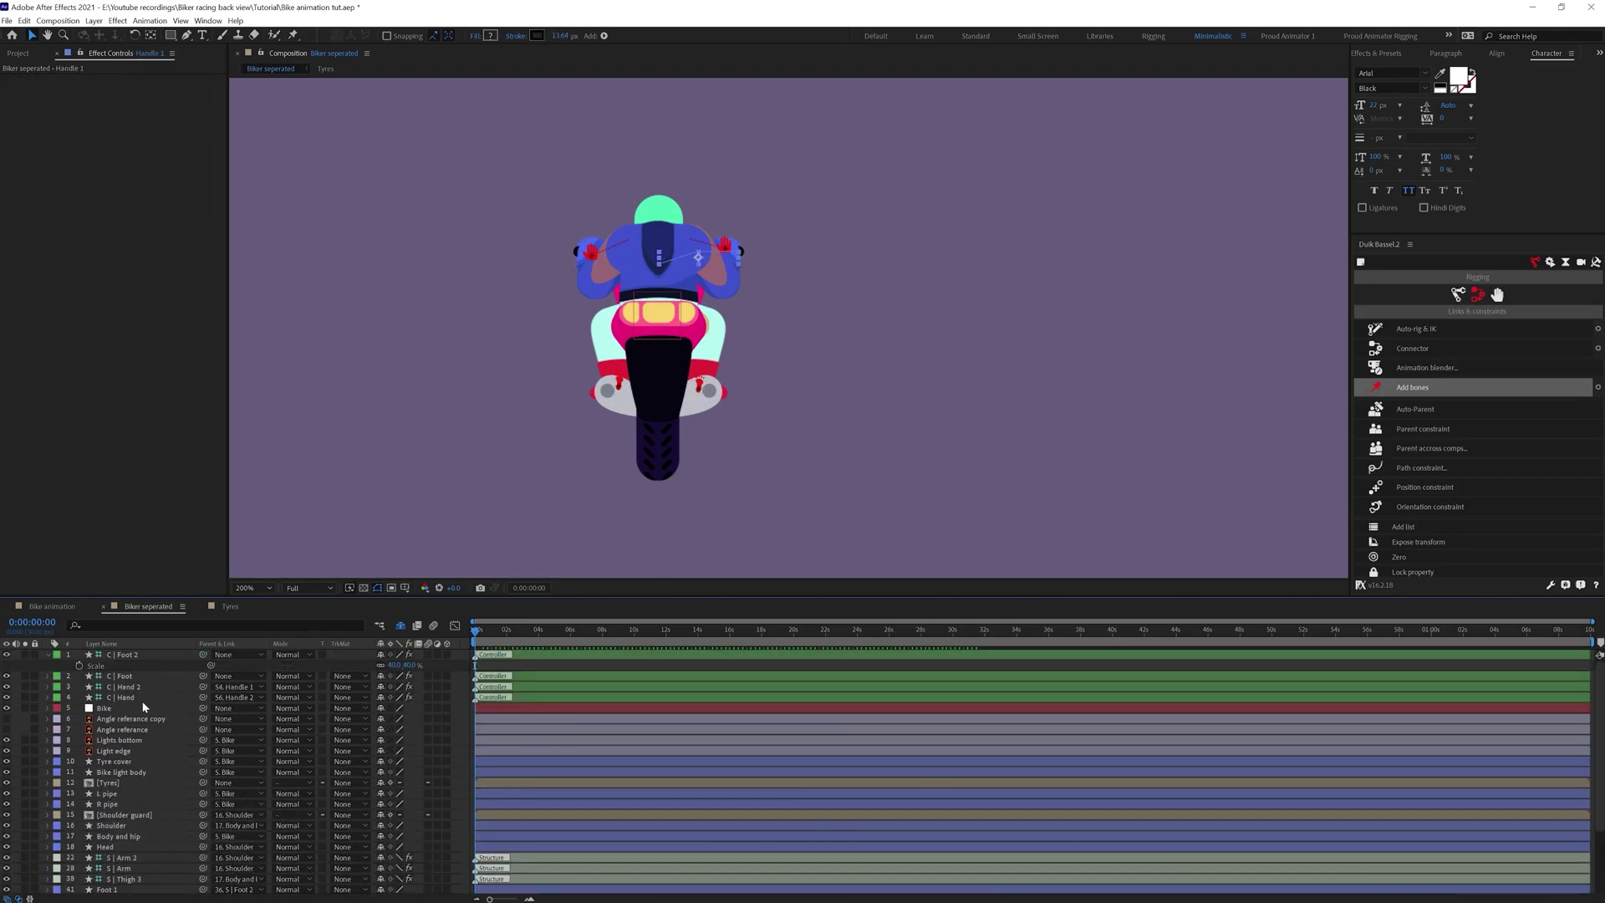
pyautogui.scroll(3, 130, 853)
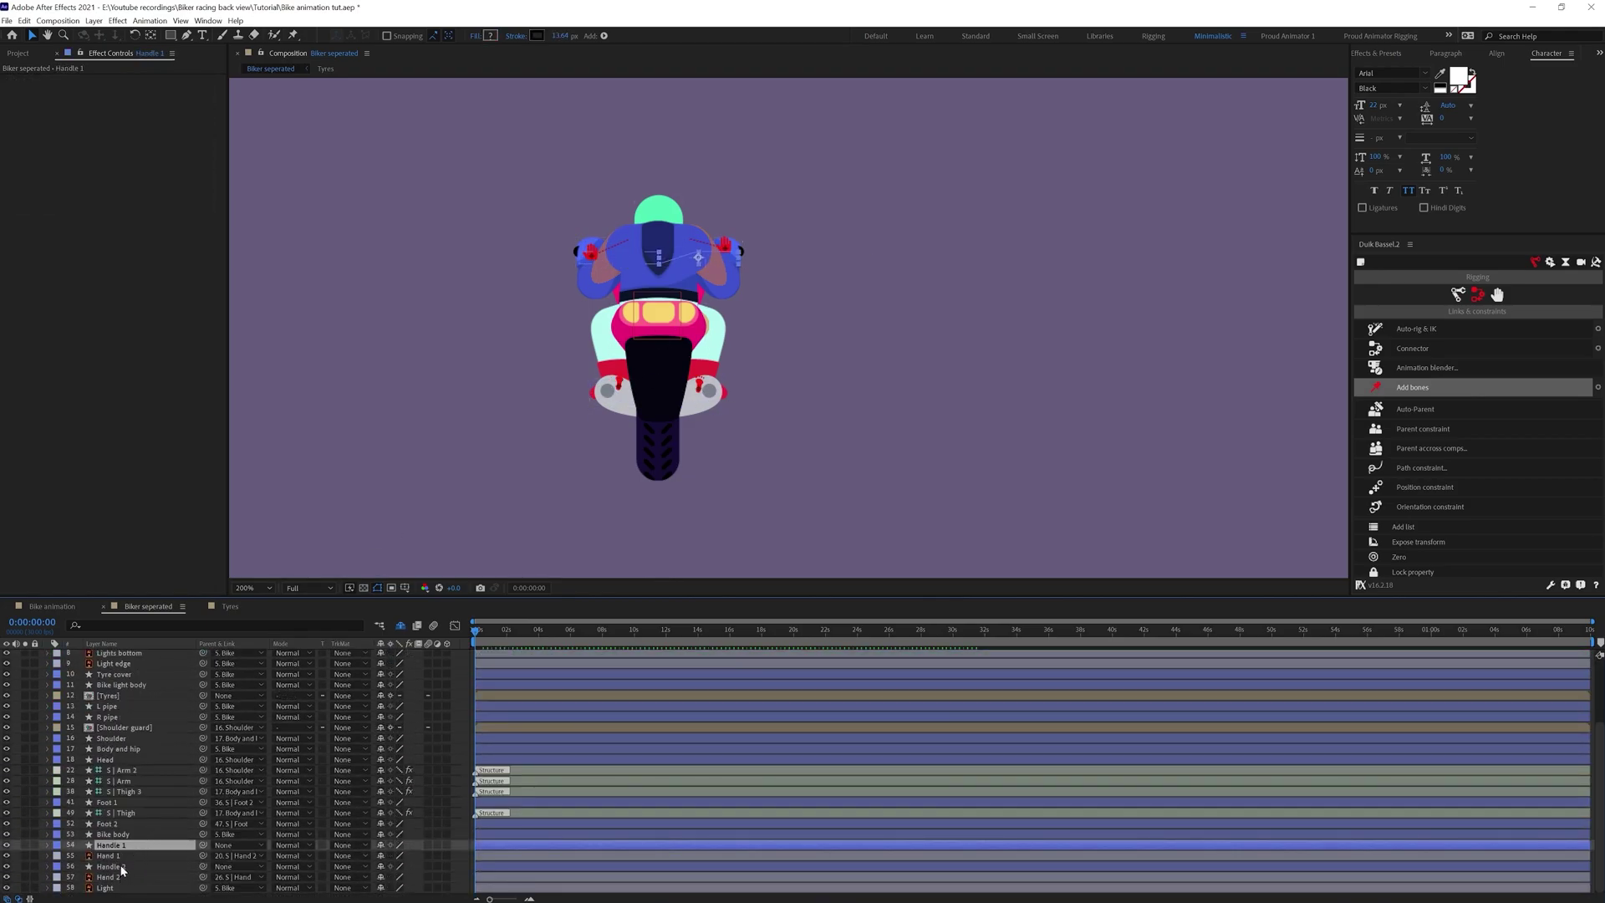
pyautogui.moveTo(203, 844); pyautogui.dragTo(120, 684)
pyautogui.click(120, 684)
# Move the Bike null slightly down to test the handle and hand parenting, and undo the move
pyautogui.click(119, 665)
pyautogui.scroll(1, 119, 664)
pyautogui.moveTo(677, 310); pyautogui.dragTo(664, 330)
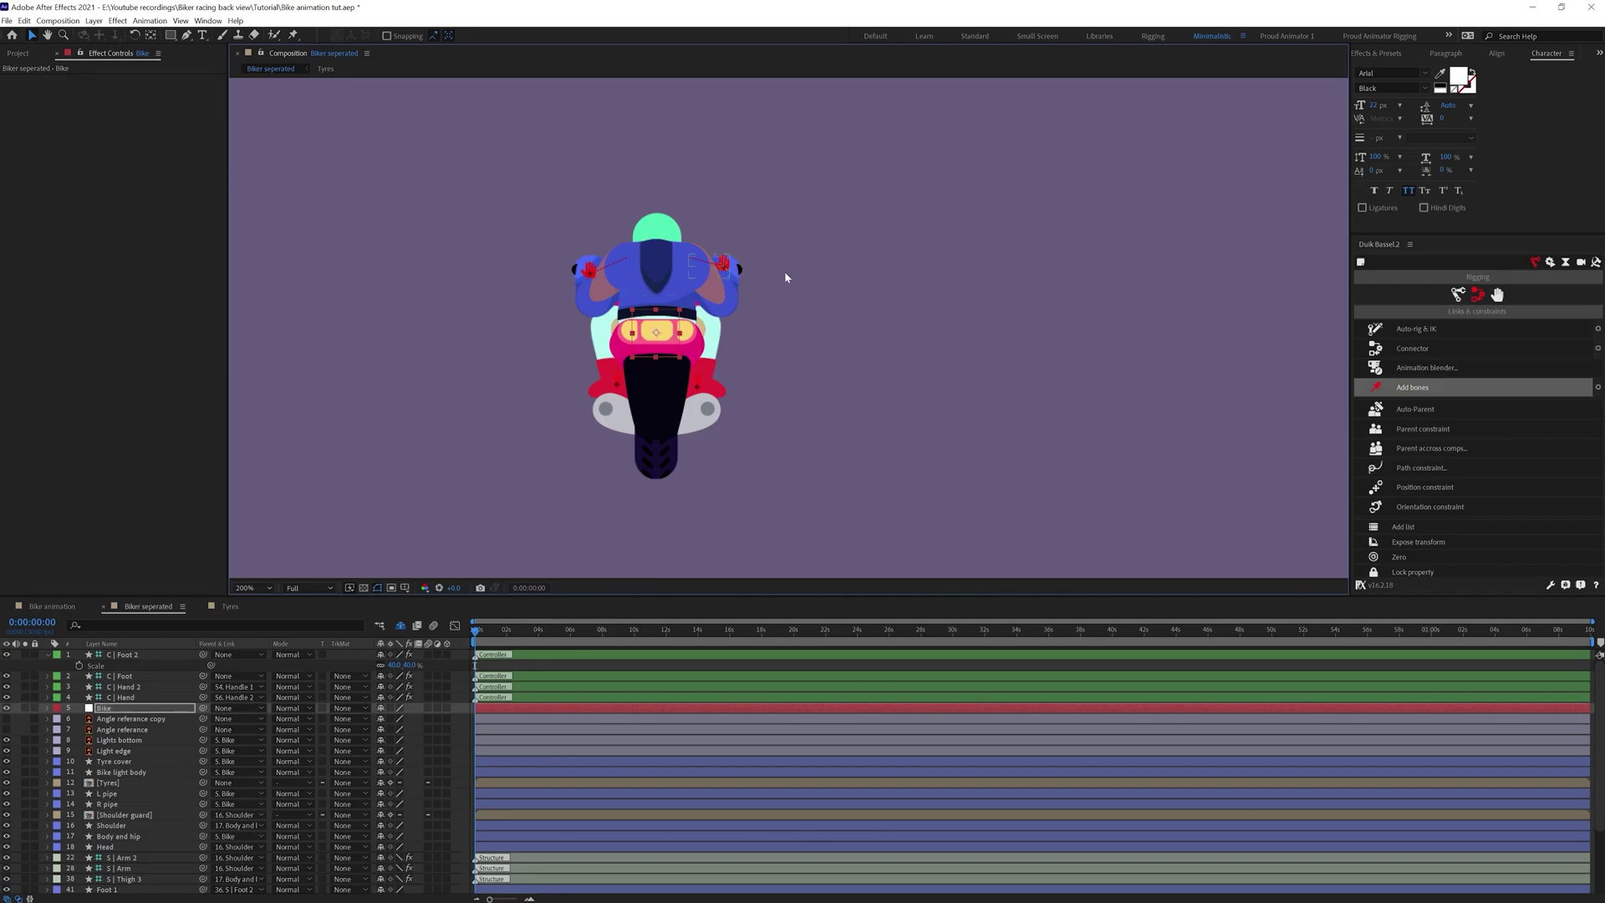
pyautogui.hotkey('ctrl', 'z')
pyautogui.scroll(1, 879, 319)
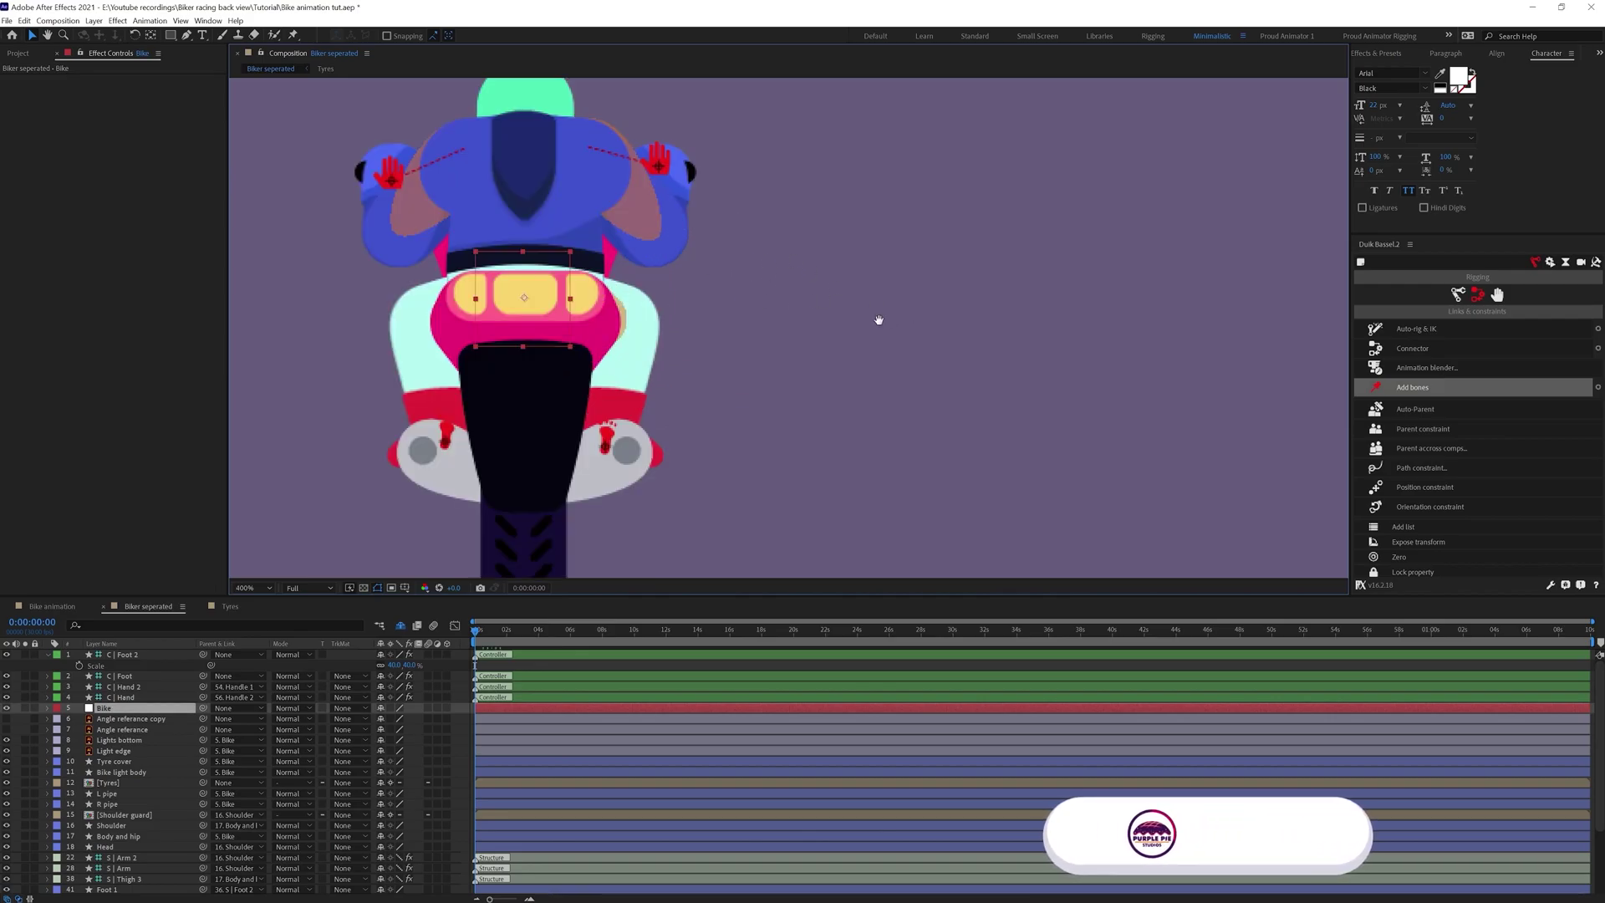
pyautogui.scroll(-2, 879, 319)
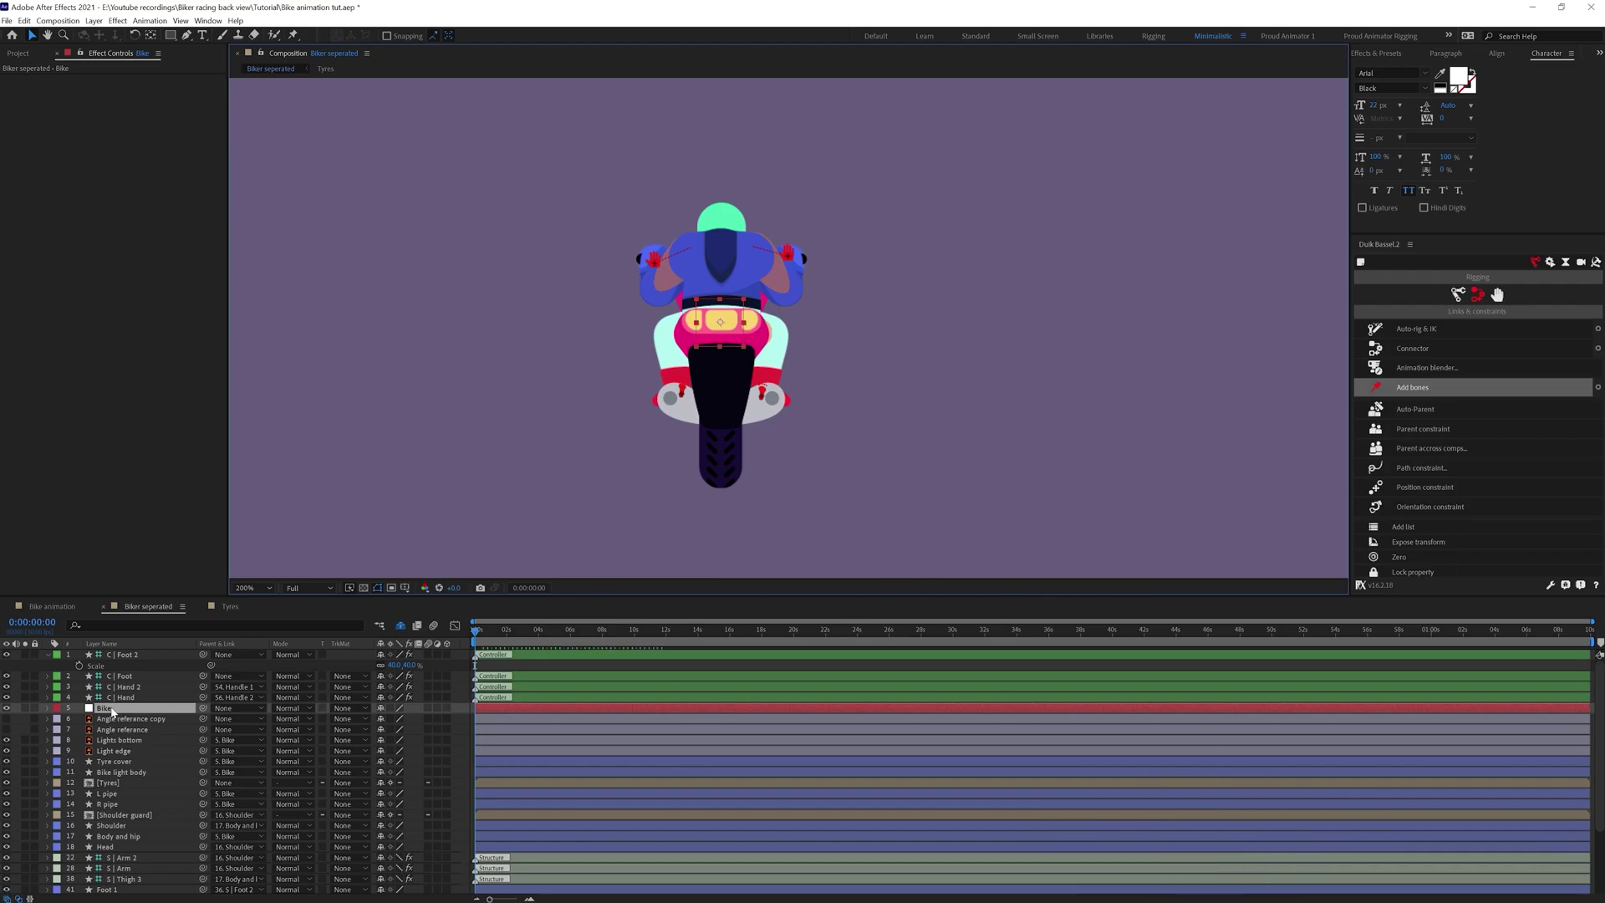
# Show the Position property of the Bike null
pyautogui.press('p')
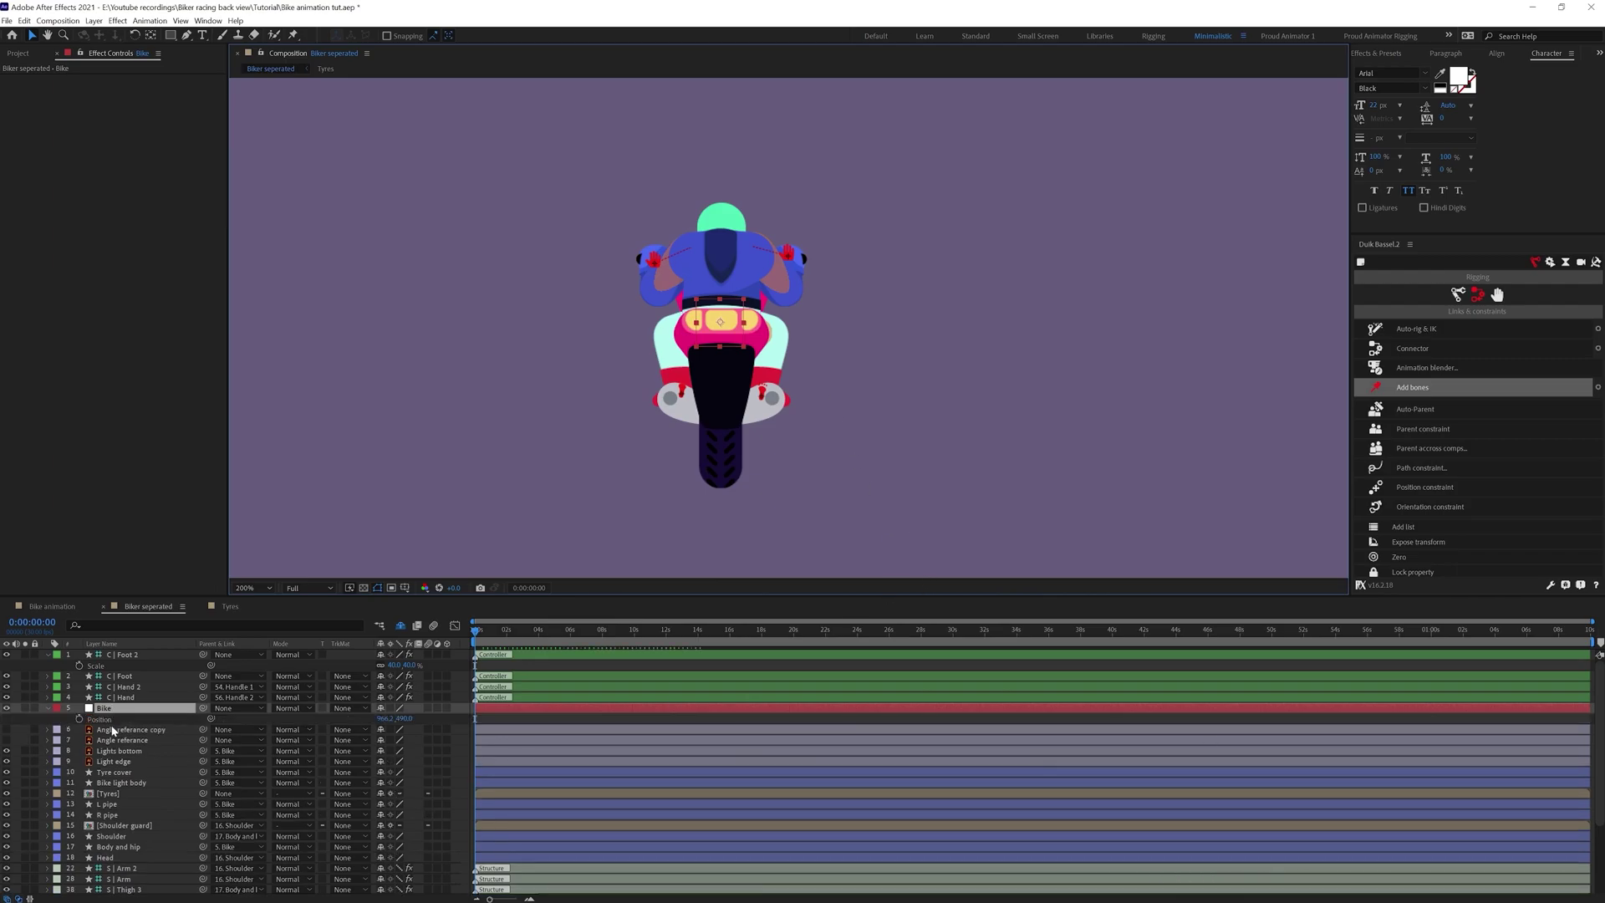
pyautogui.rightClick(97, 719)
pyautogui.click(98, 723)
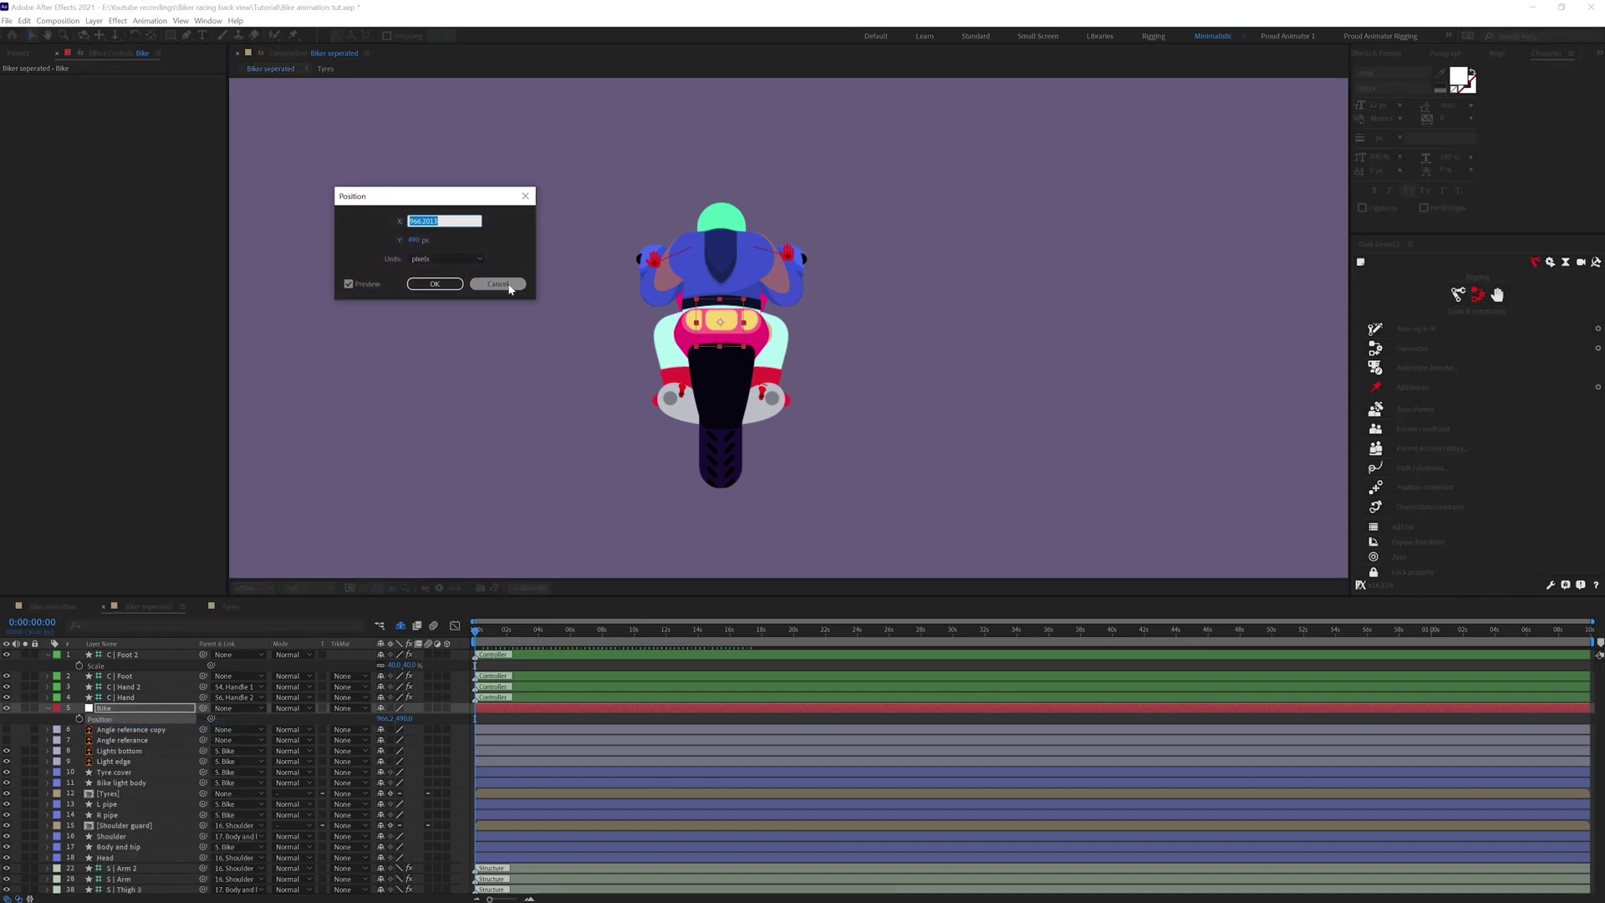
pyautogui.click(507, 285)
# Separate the Bike null's Position dimensions and set a Y Position keyframe at frame 0
pyautogui.rightClick(166, 723)
pyautogui.click(216, 756)
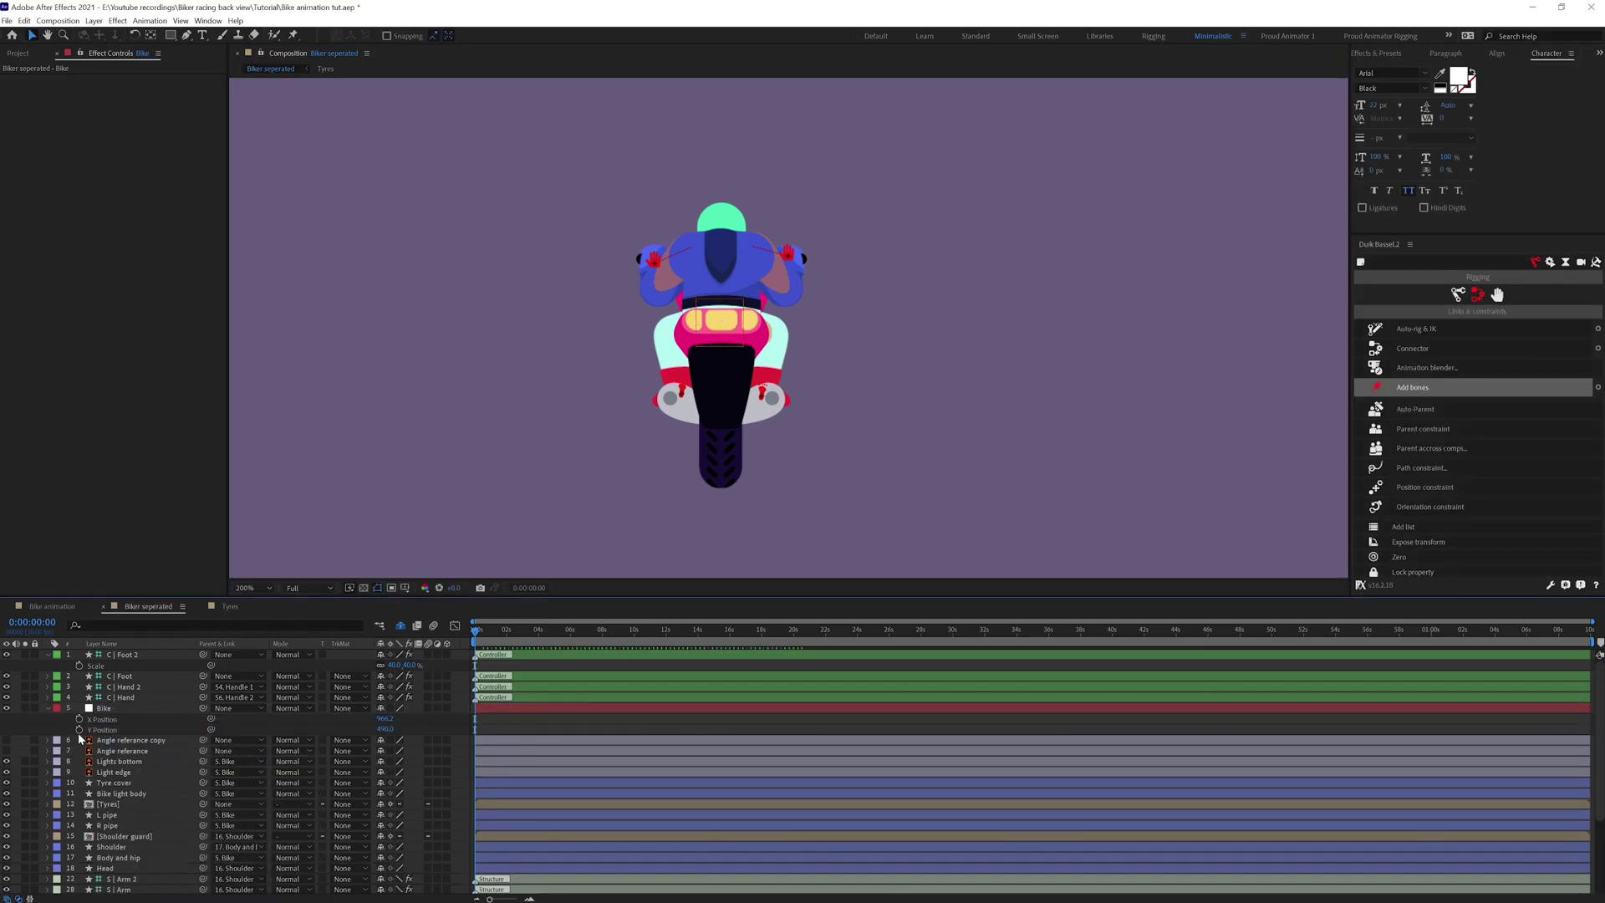
pyautogui.click(79, 730)
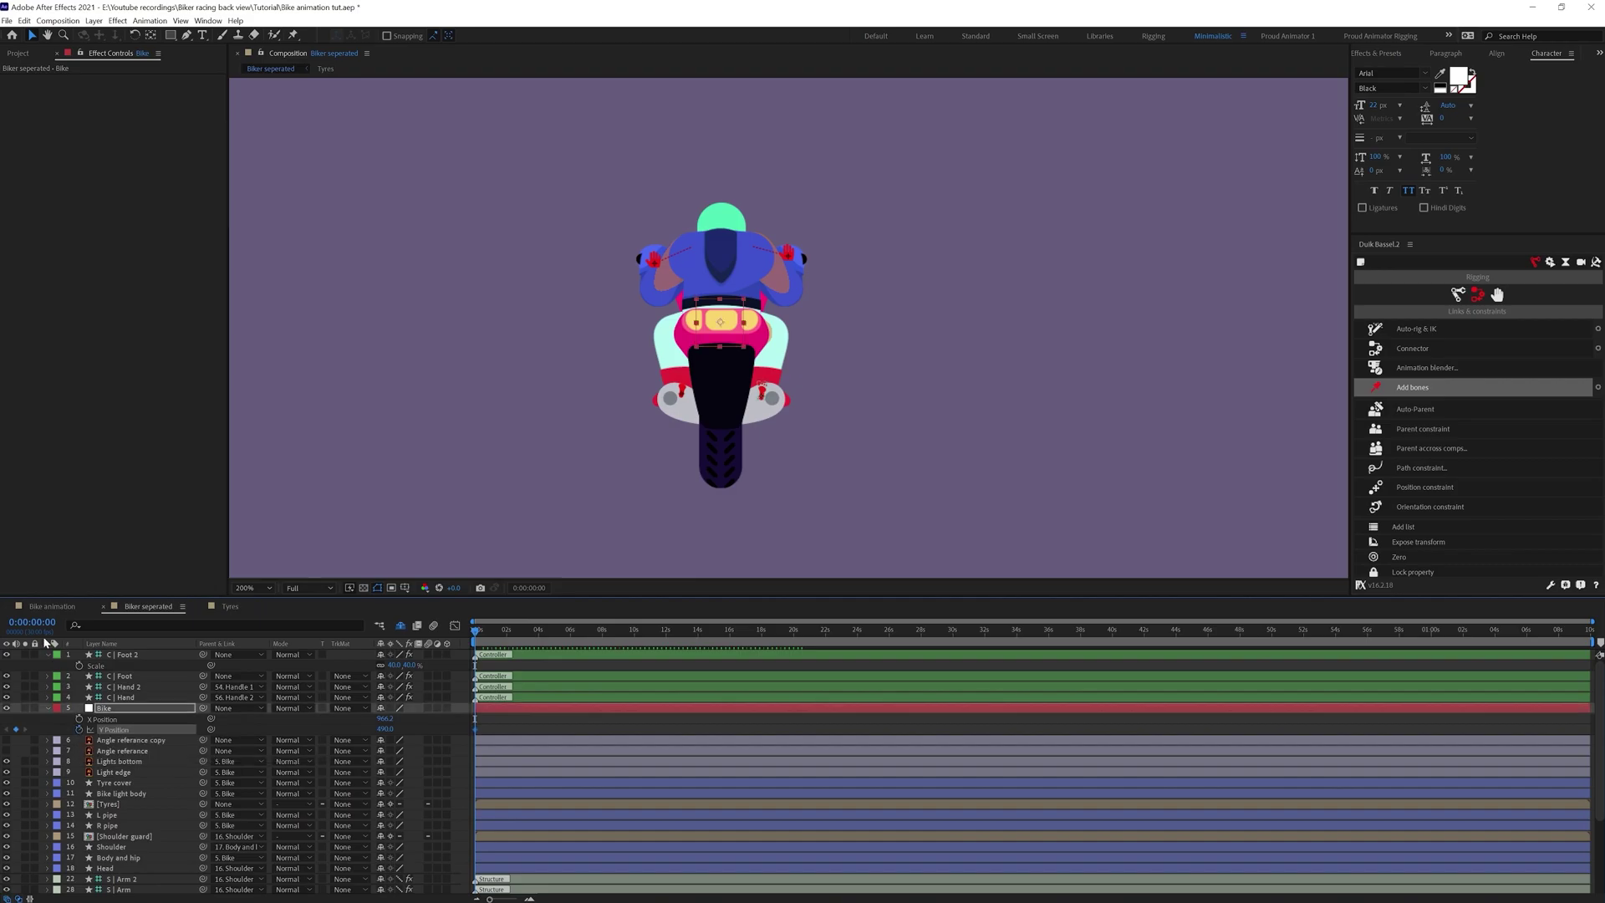
# Go 4 frames forward and nudge the Bike null a few pixels down to keyframe its Y Position
pyautogui.click(32, 623)
pyautogui.write('+')
pyautogui.write('4')
pyautogui.press('Return')
pyautogui.press('=')
pyautogui.press('=')
pyautogui.press('=')
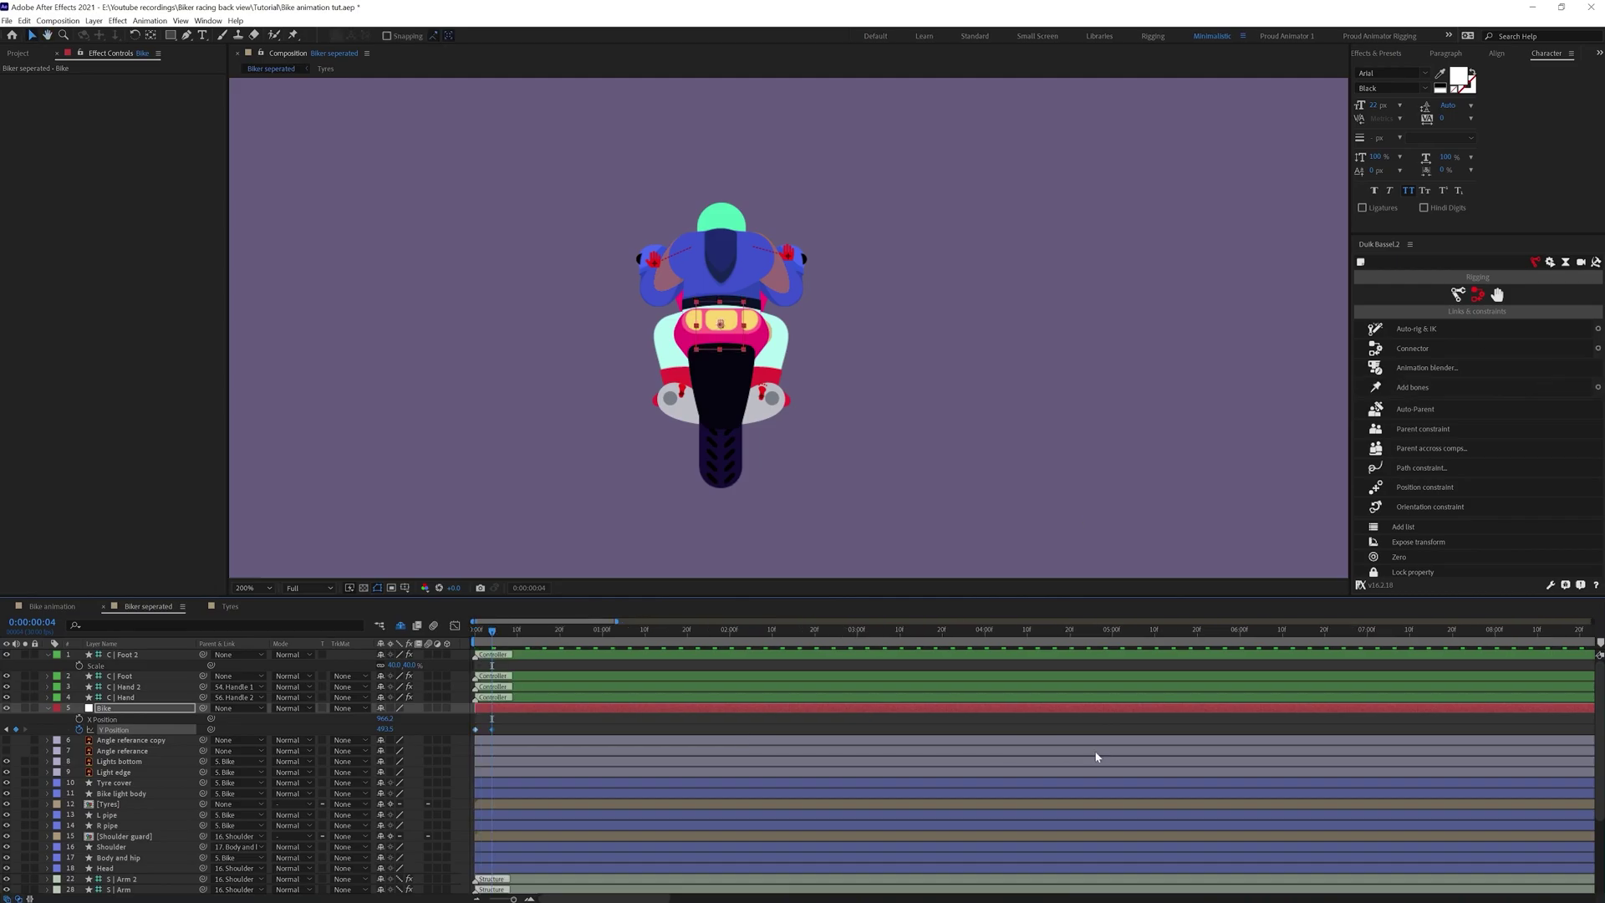
pyautogui.press('Down')
pyautogui.press('Down')
pyautogui.press('Down')
pyautogui.press('Down')
pyautogui.press('Down')
# Copy the Bike null's first Y Position keyframe to frame 8 and apply Easy Ease to all its keyframes
pyautogui.hotkey('alt', 'shift', 'j')
pyautogui.write('+')
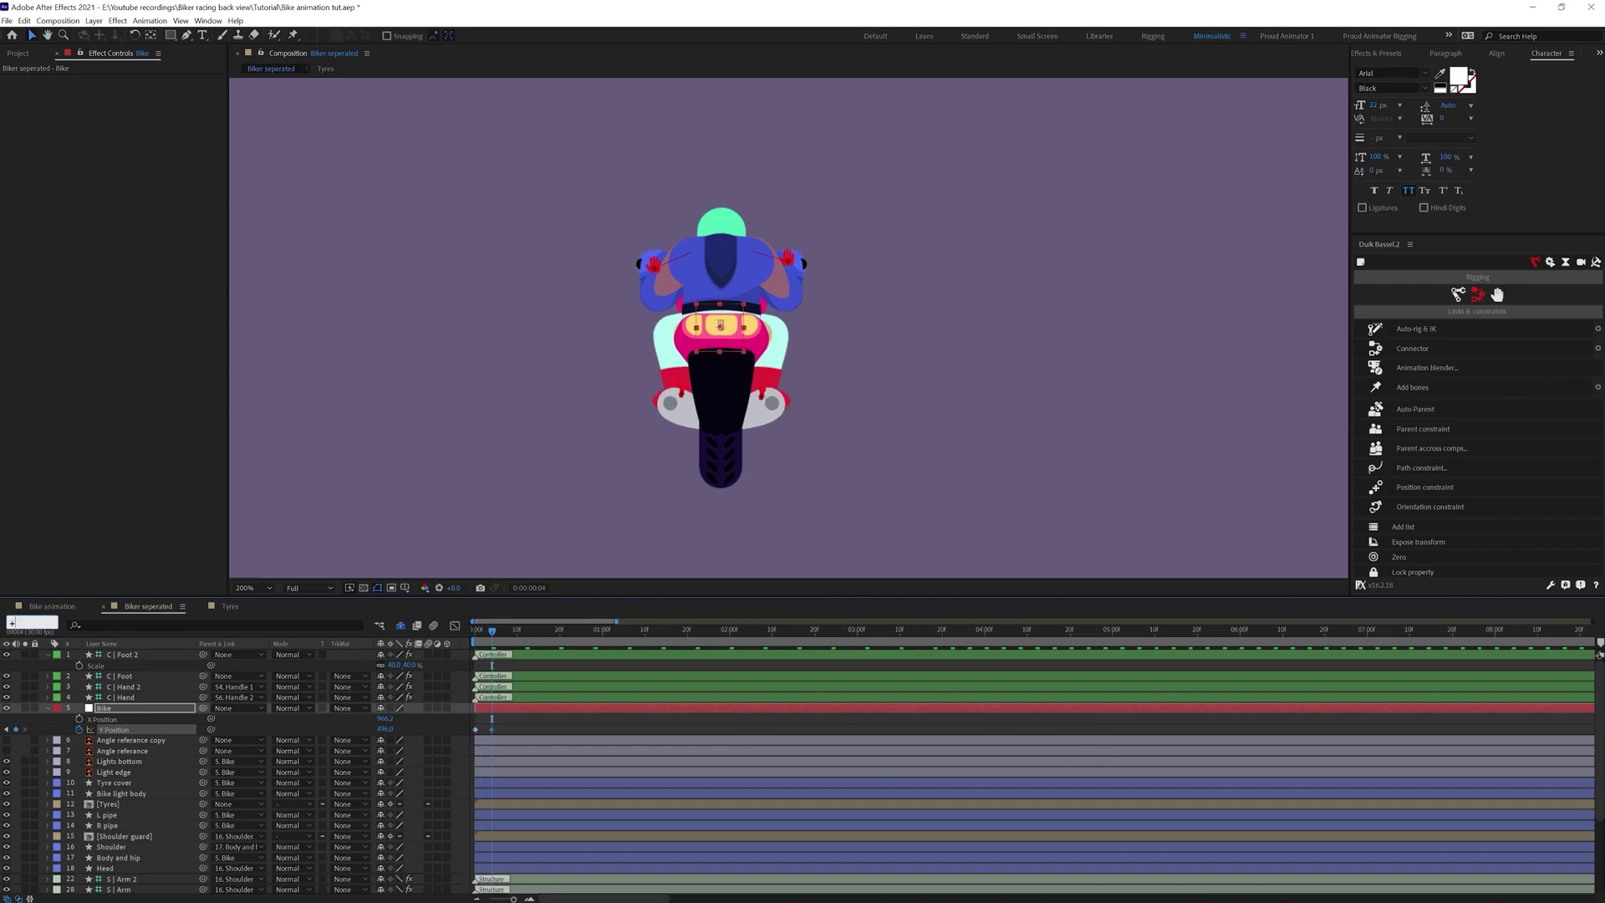
pyautogui.write('4')
pyautogui.press('Return')
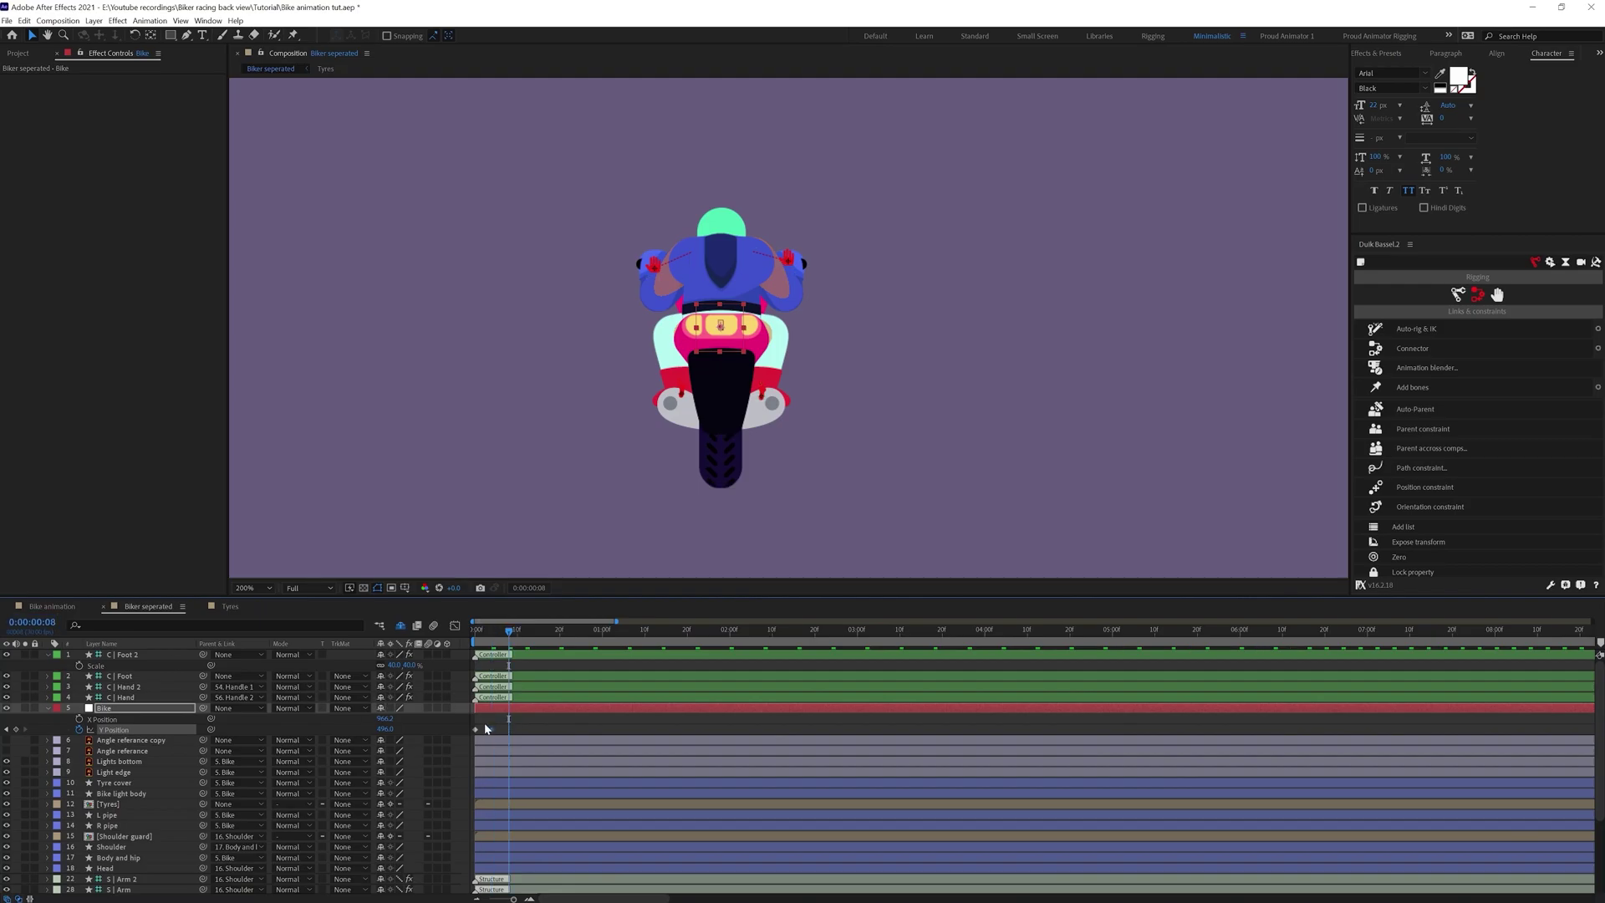
pyautogui.moveTo(485, 724); pyautogui.dragTo(526, 720)
pyautogui.hotkey('ctrl', 'c')
pyautogui.hotkey('ctrl', 'v')
pyautogui.press('F9')
pyautogui.click(526, 719)
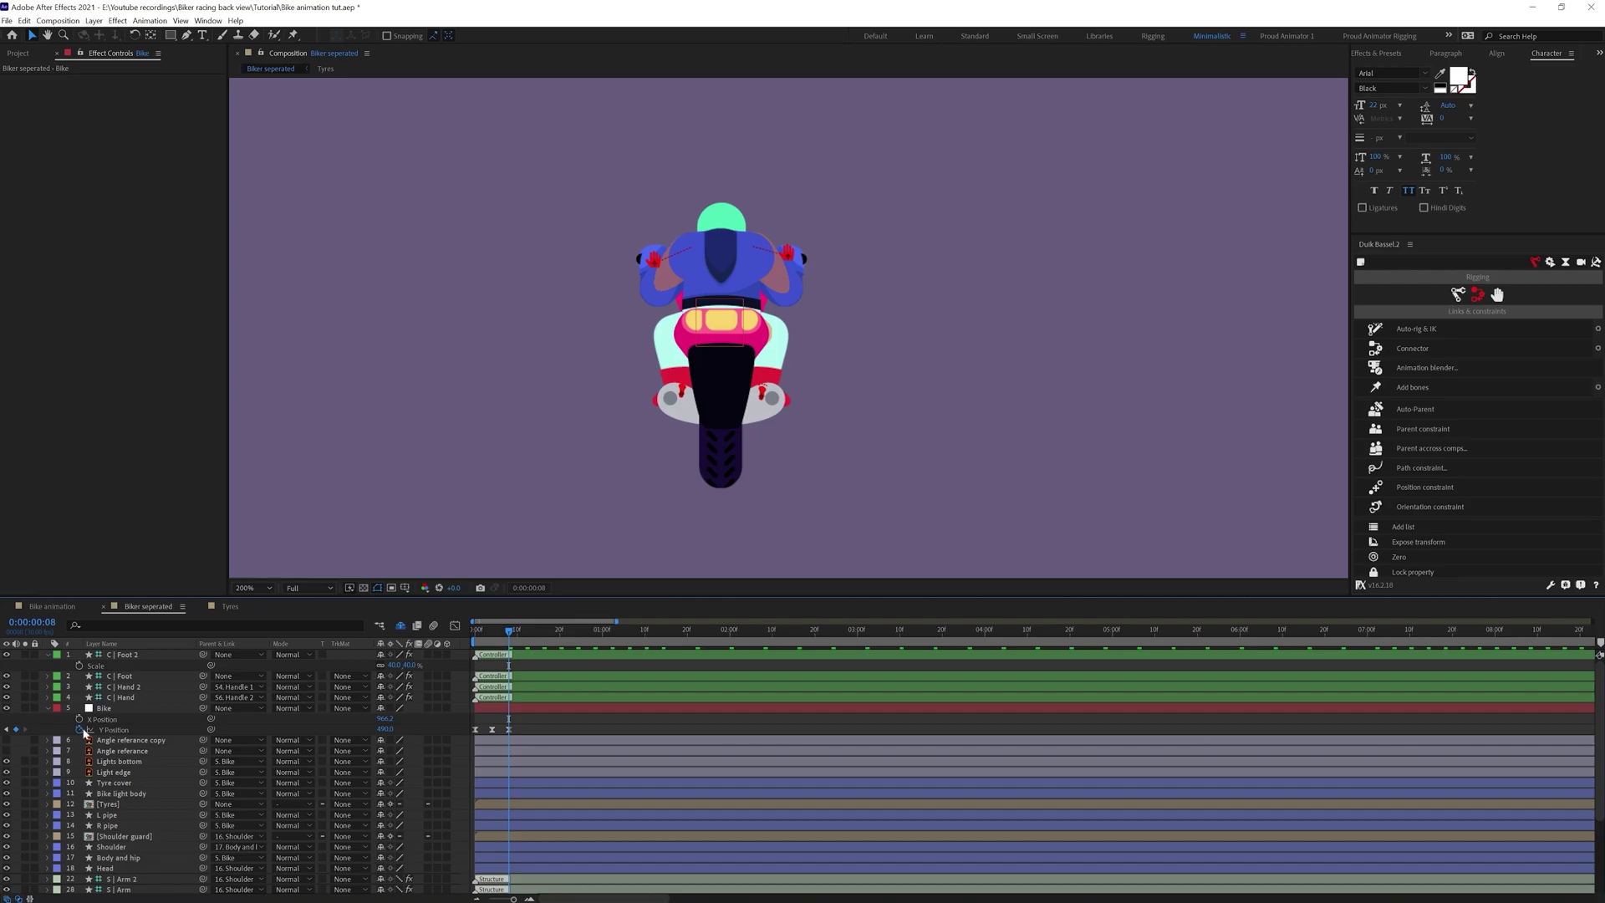
# Copy the loopIn()+loopOut()-value expression from the tyre lines in the Tyres composition to the Bike null's Y Position
pyautogui.click(230, 606)
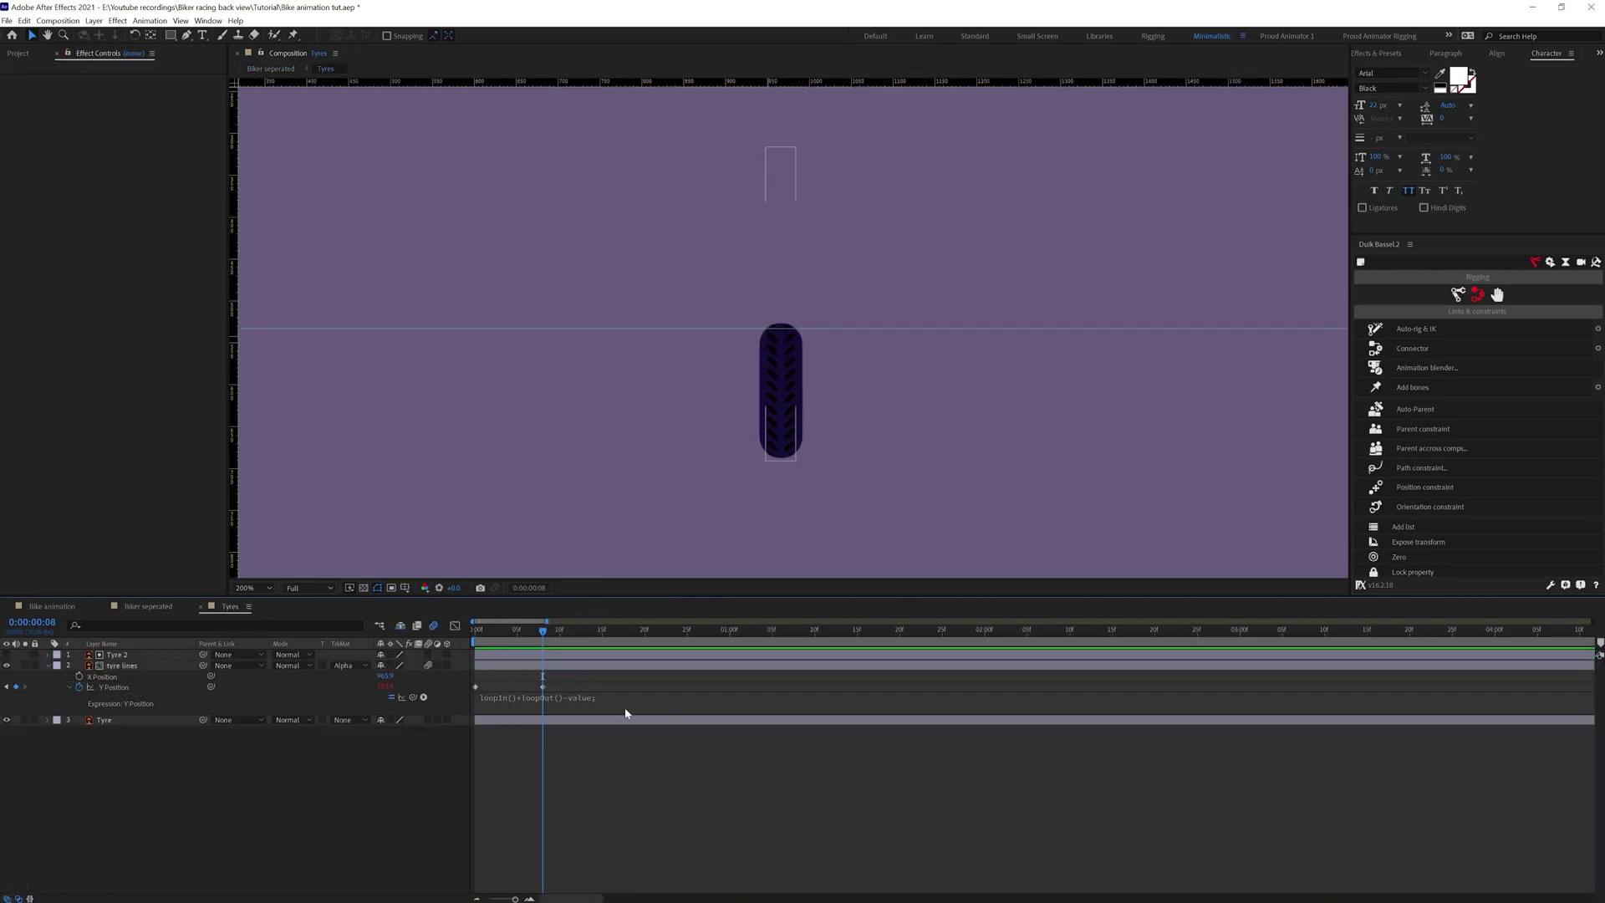
pyautogui.click(548, 695)
pyautogui.click(687, 817)
pyautogui.click(148, 606)
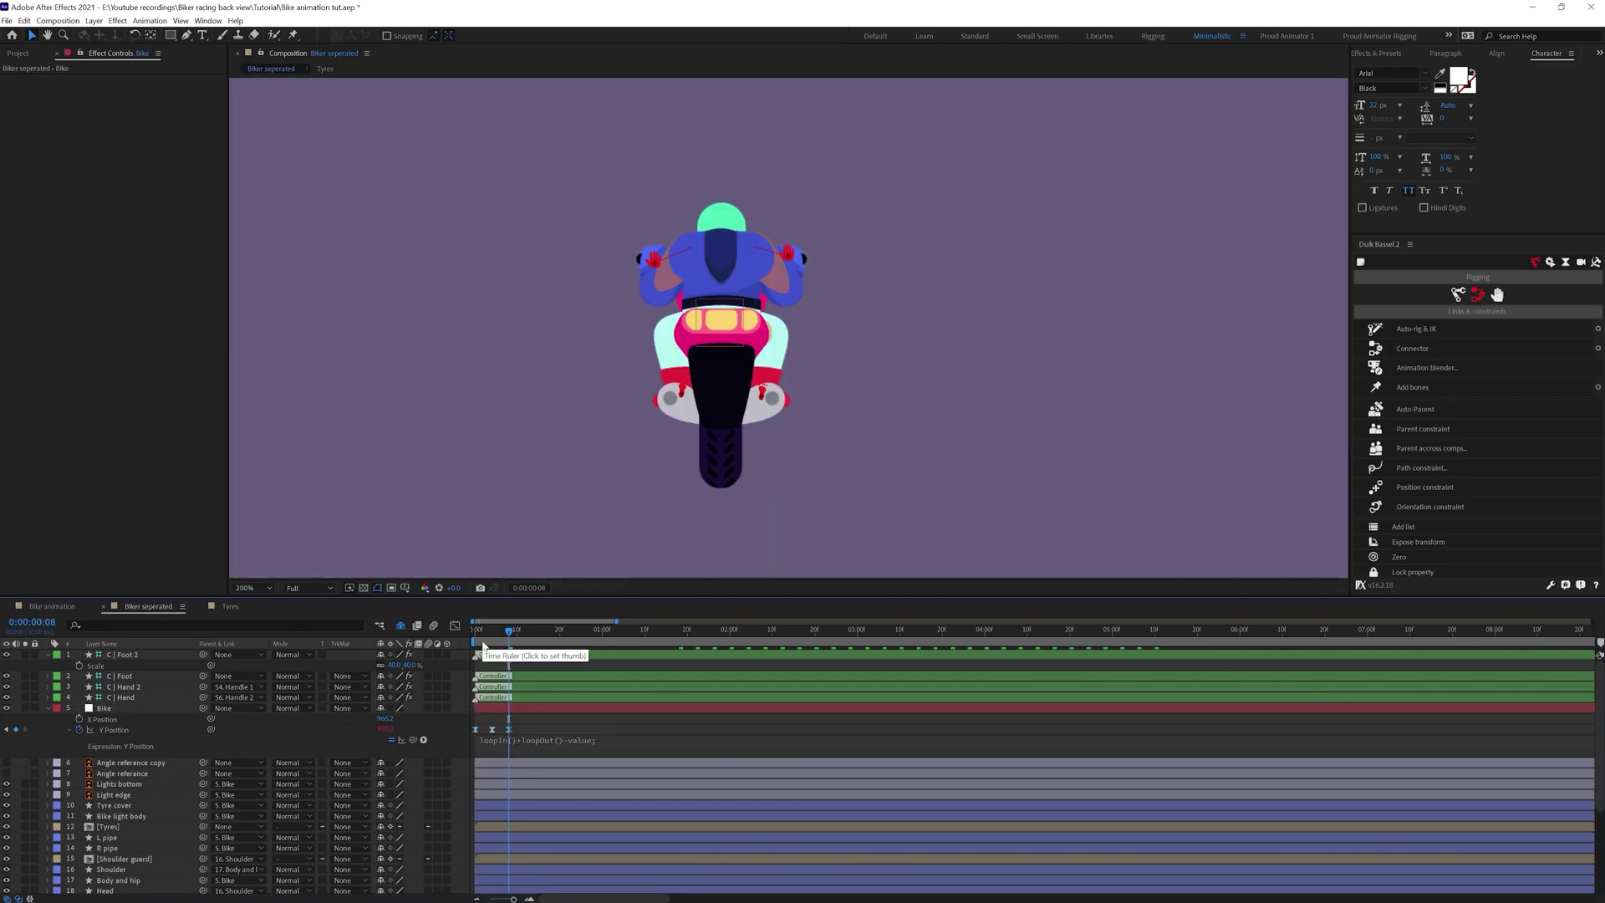
# Preview the looping bounce of the bike from the first frame
pyautogui.moveTo(482, 633); pyautogui.dragTo(460, 632)
pyautogui.press('space')
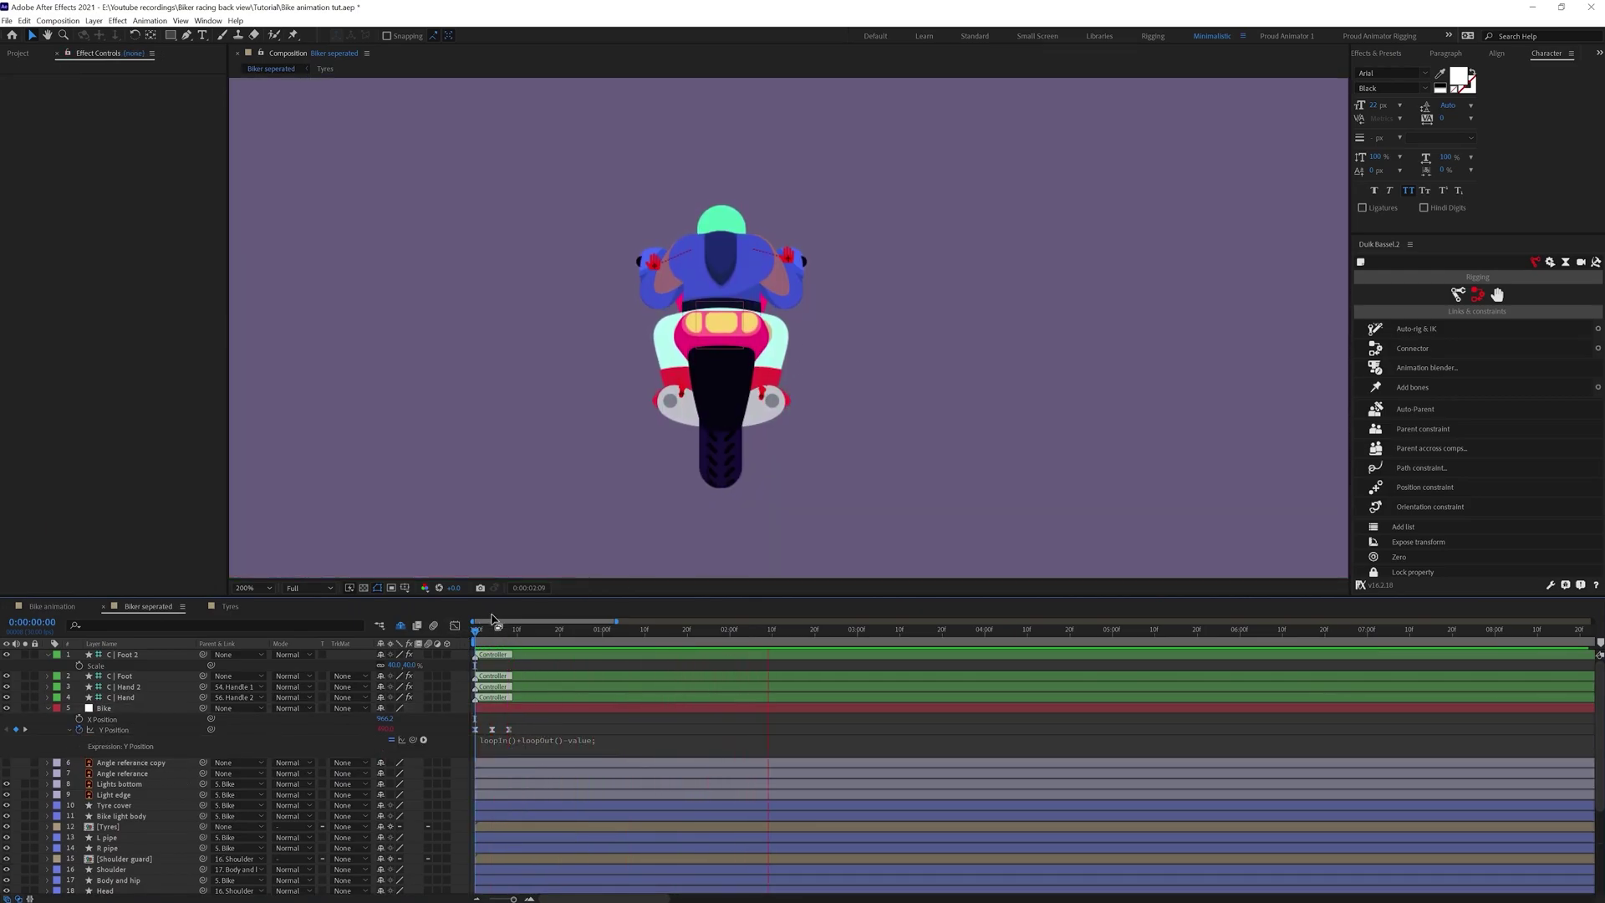
pyautogui.press('space')
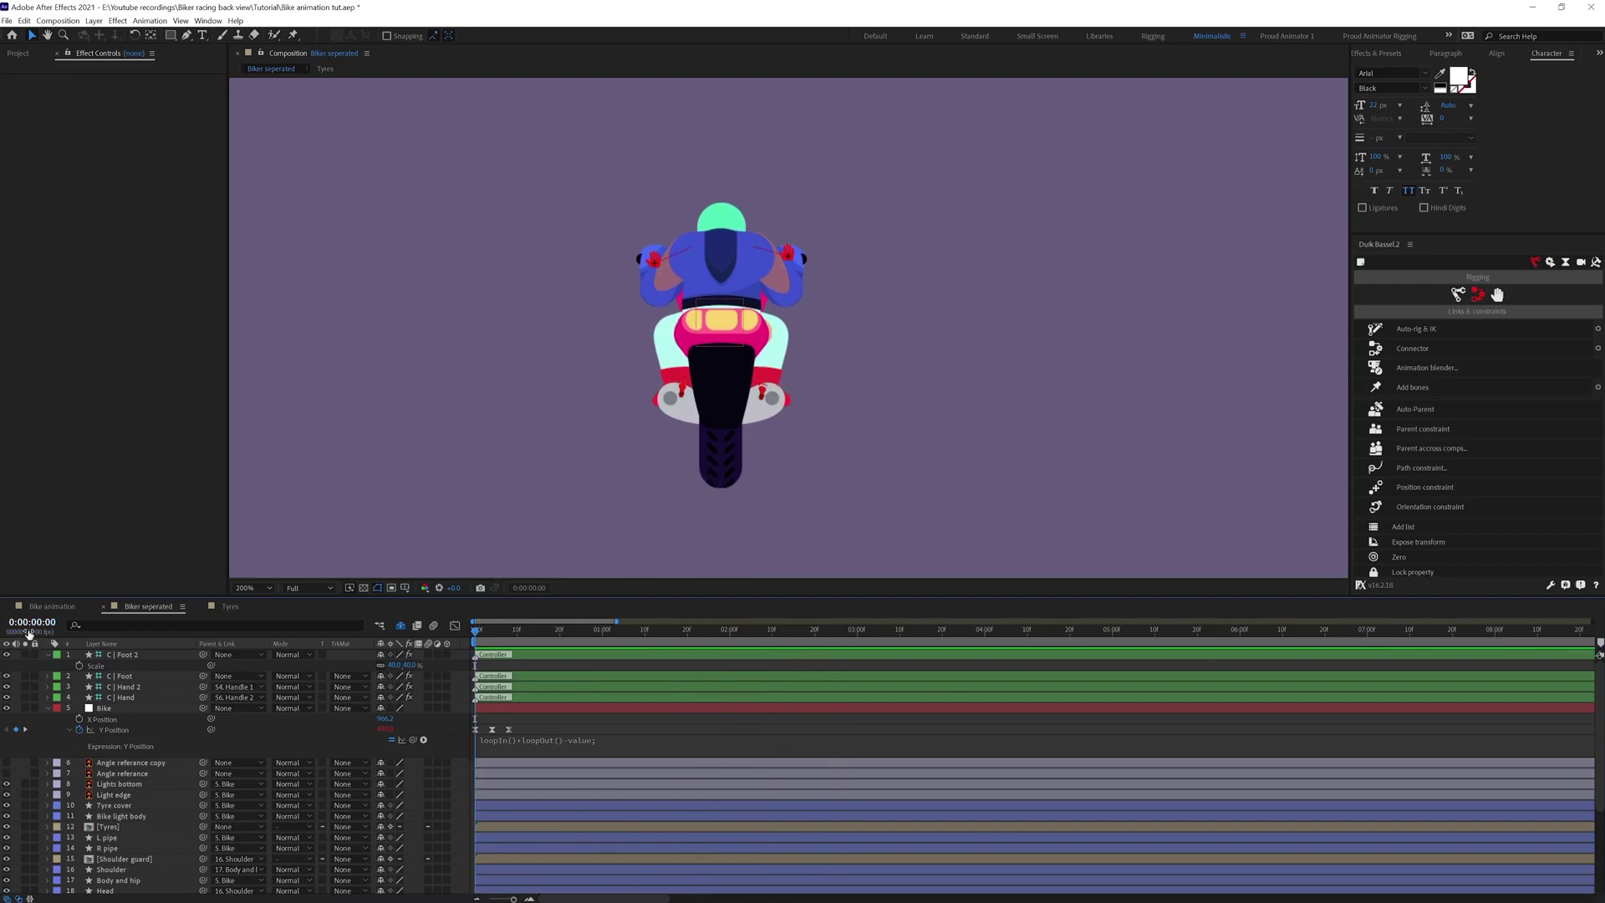
# Compress the Bike null's Y Position keyframes so they fall on frames 0, 3 and 6
pyautogui.press('=')
pyautogui.press('=')
pyautogui.press('=')
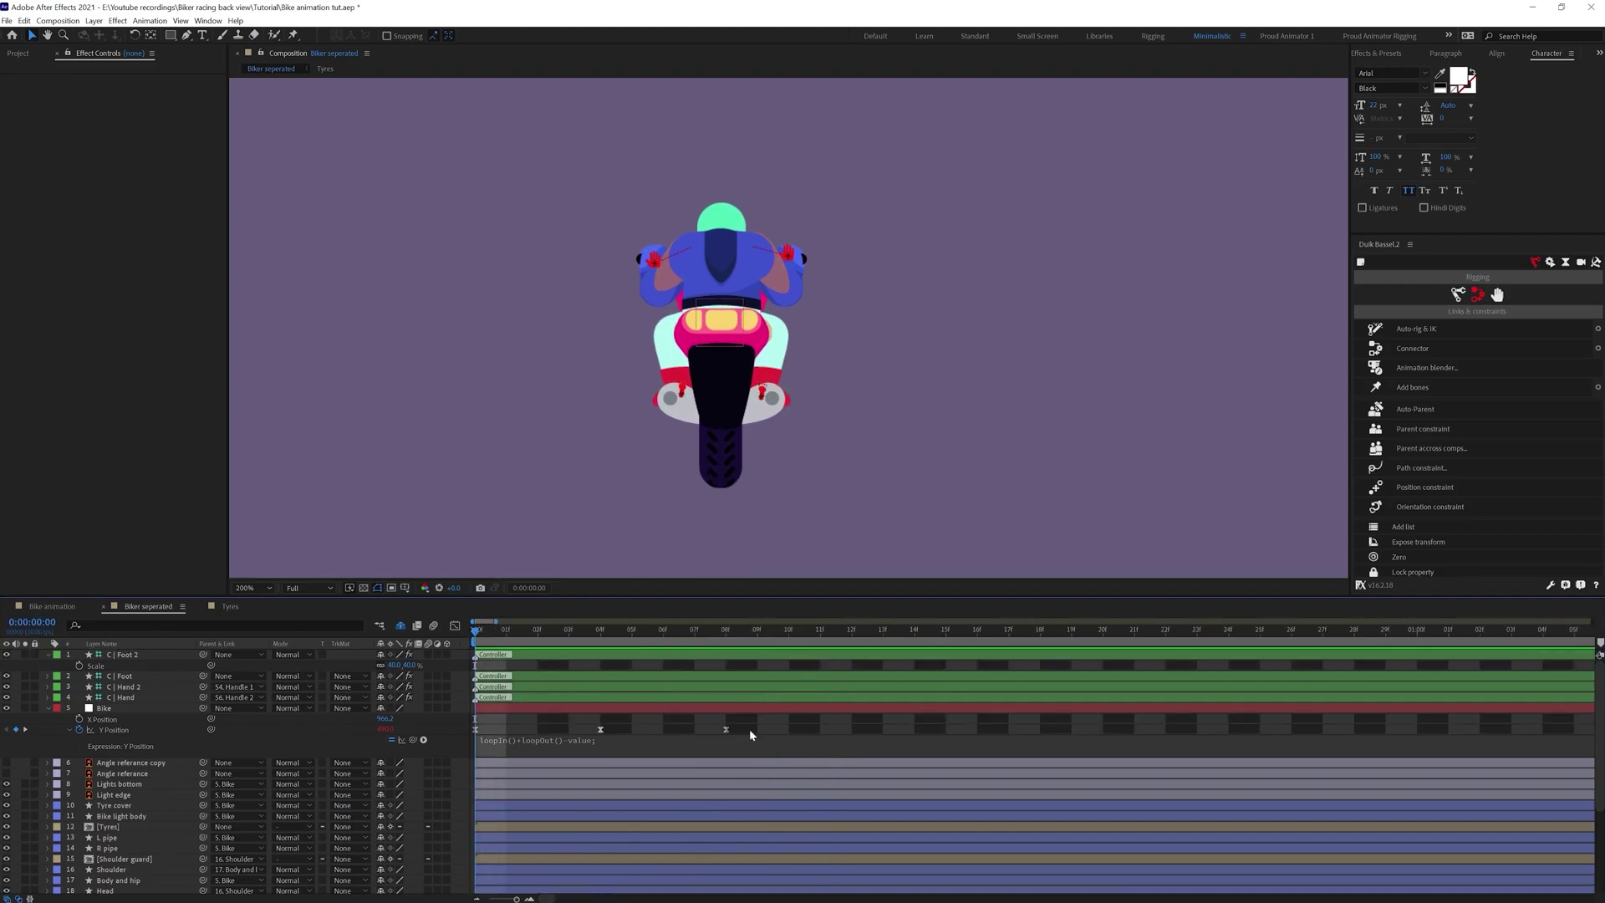
pyautogui.moveTo(787, 721); pyautogui.dragTo(469, 737)
pyautogui.moveTo(726, 729); pyautogui.dragTo(663, 730)
# Save the project and parent the C | Foot 2 and C | Foot controllers to the Bike null
pyautogui.click(148, 655)
pyautogui.hotkey('ctrl', 's')
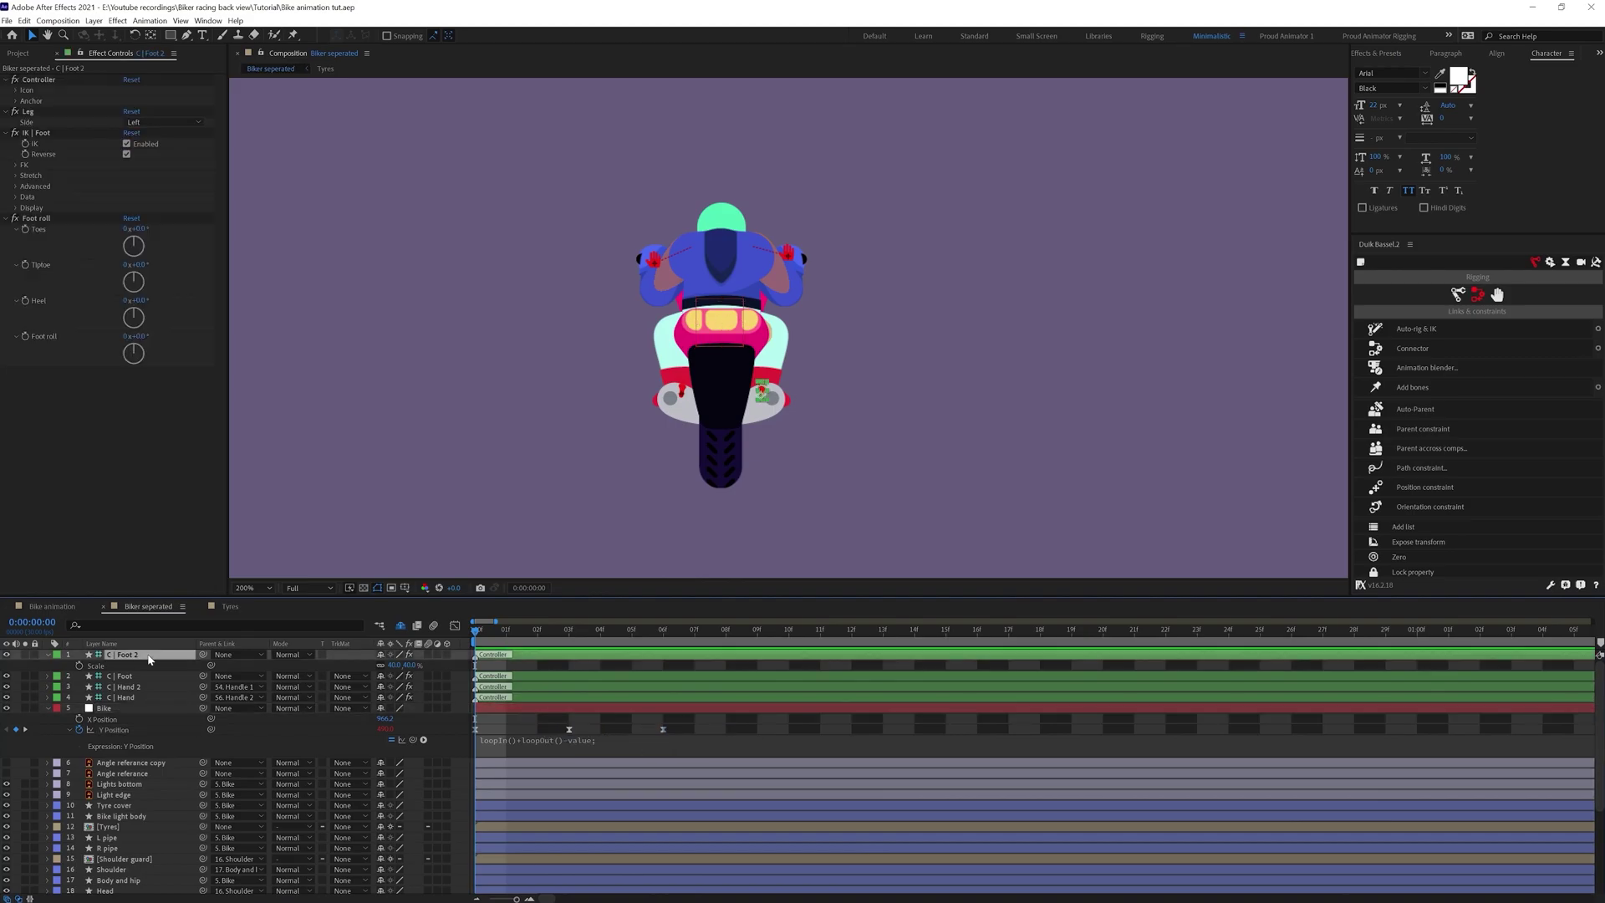
pyautogui.keyDown('ctrl'); pyautogui.click(133, 676); pyautogui.keyUp('ctrl')
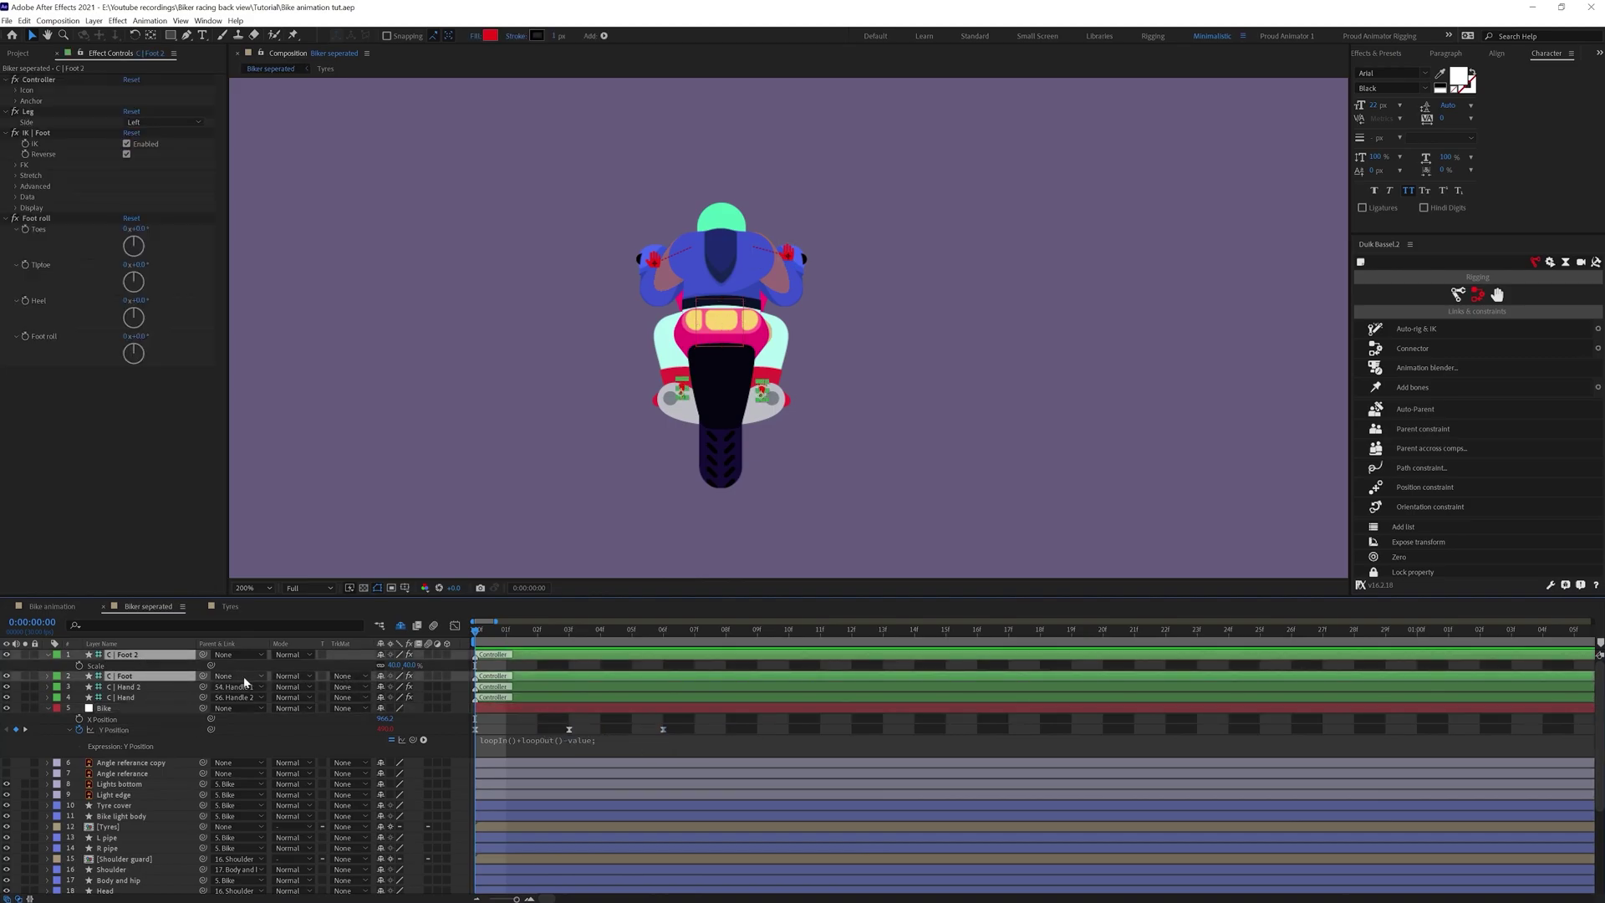
pyautogui.moveTo(203, 675); pyautogui.dragTo(107, 712)
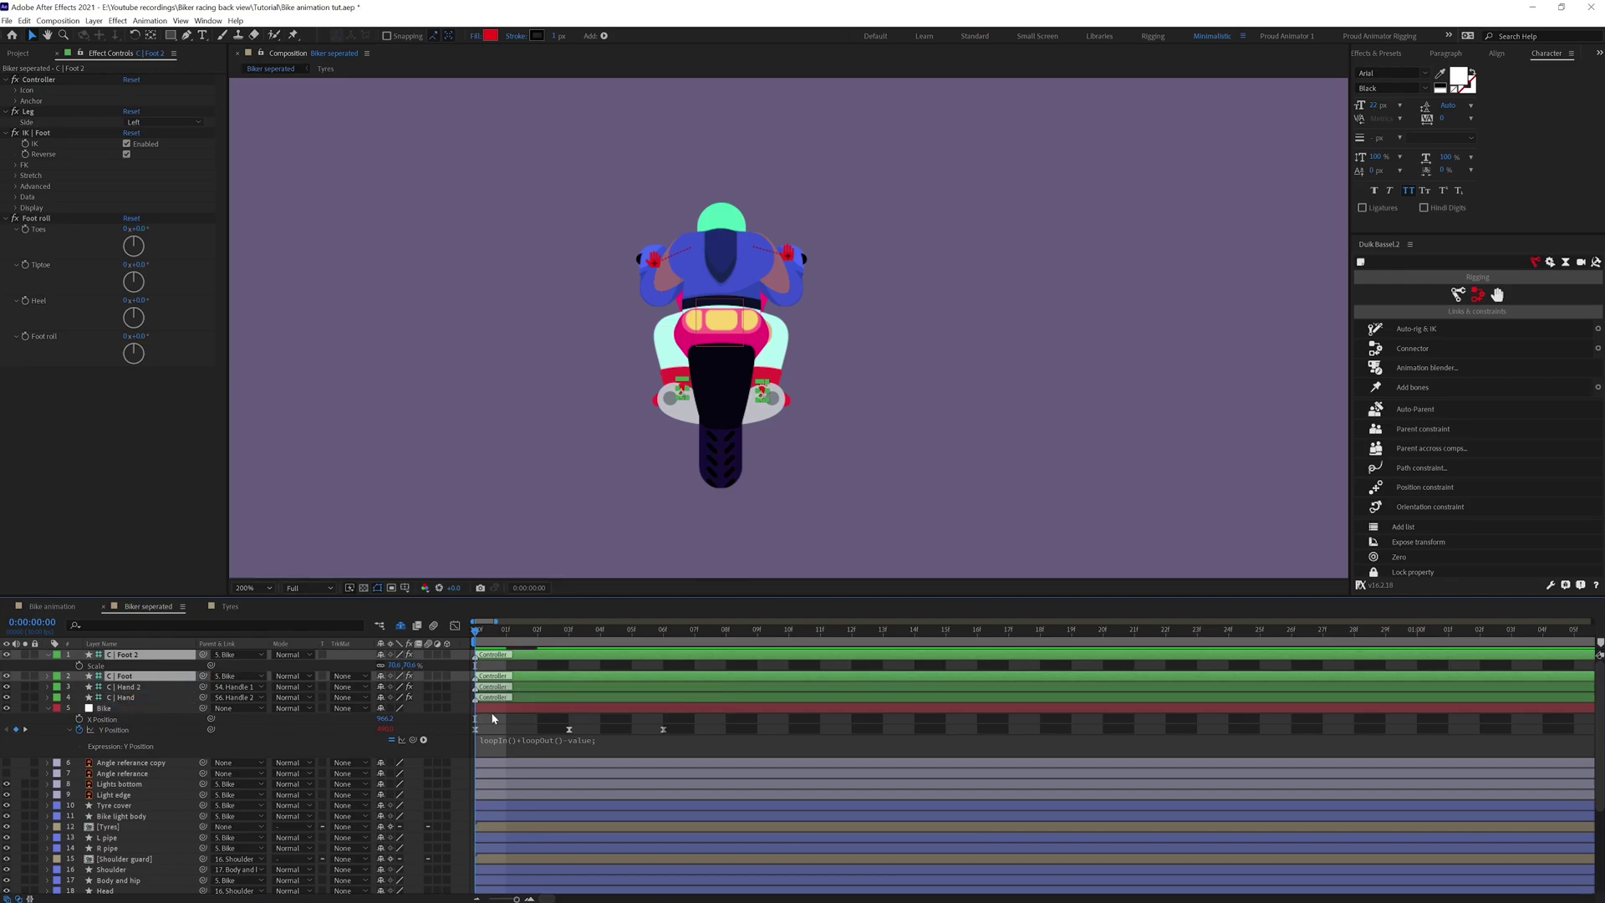
# Preview the faster bounce with the feet attached to the bike
pyautogui.click(516, 727)
pyautogui.press('space')
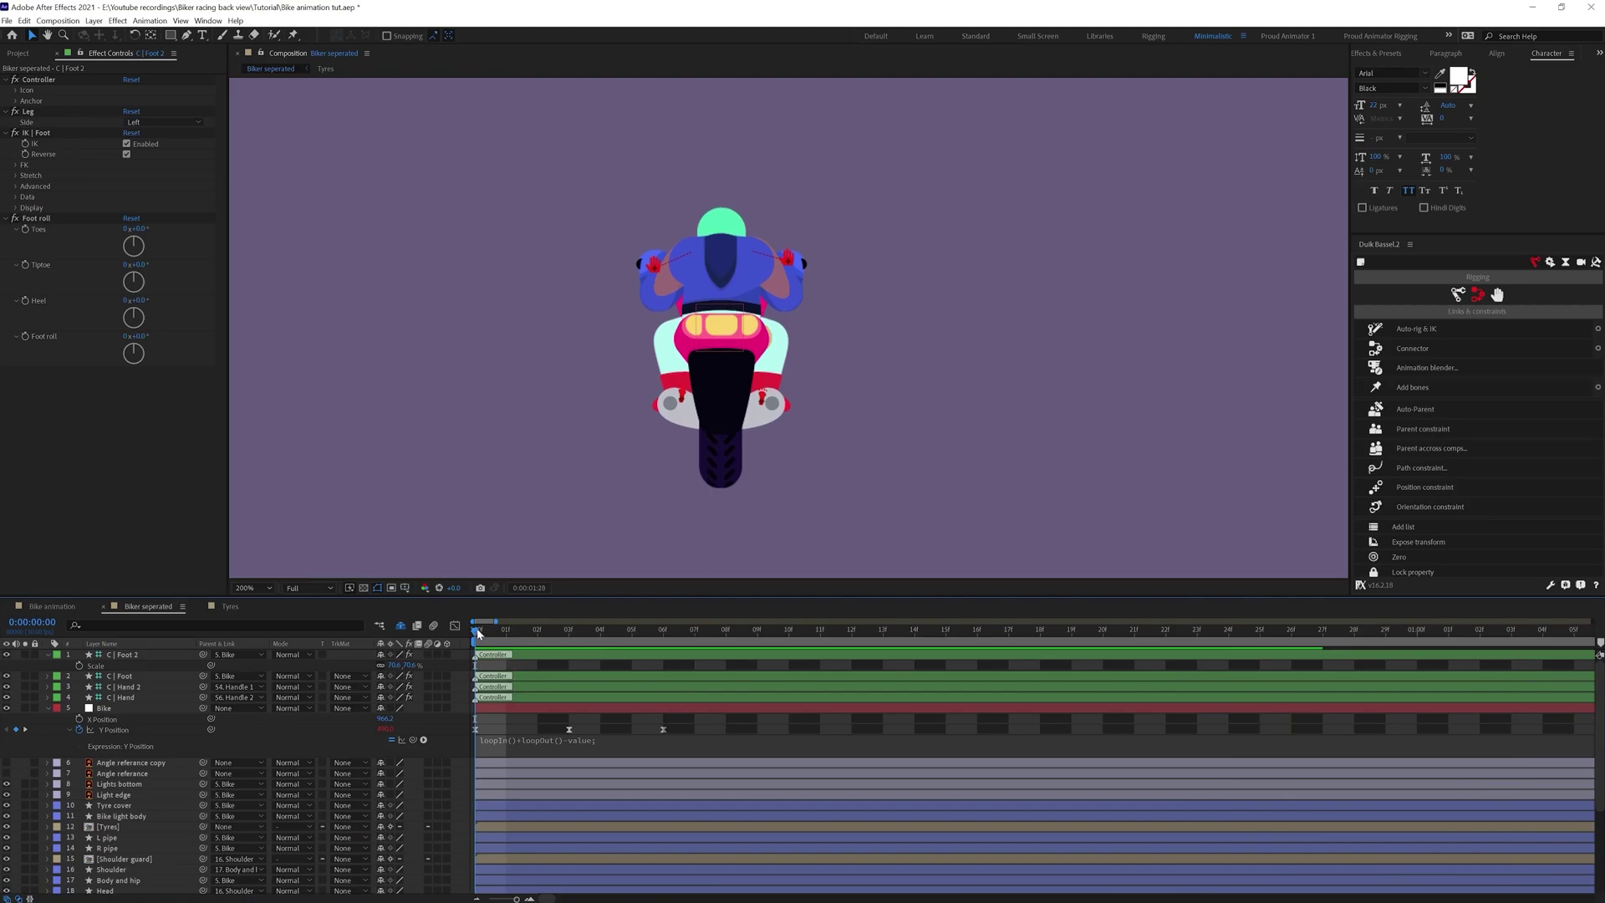
# Set Rotation keyframes for the C | Foot and C | Foot 2 controllers at frame 0
pyautogui.click(125, 675)
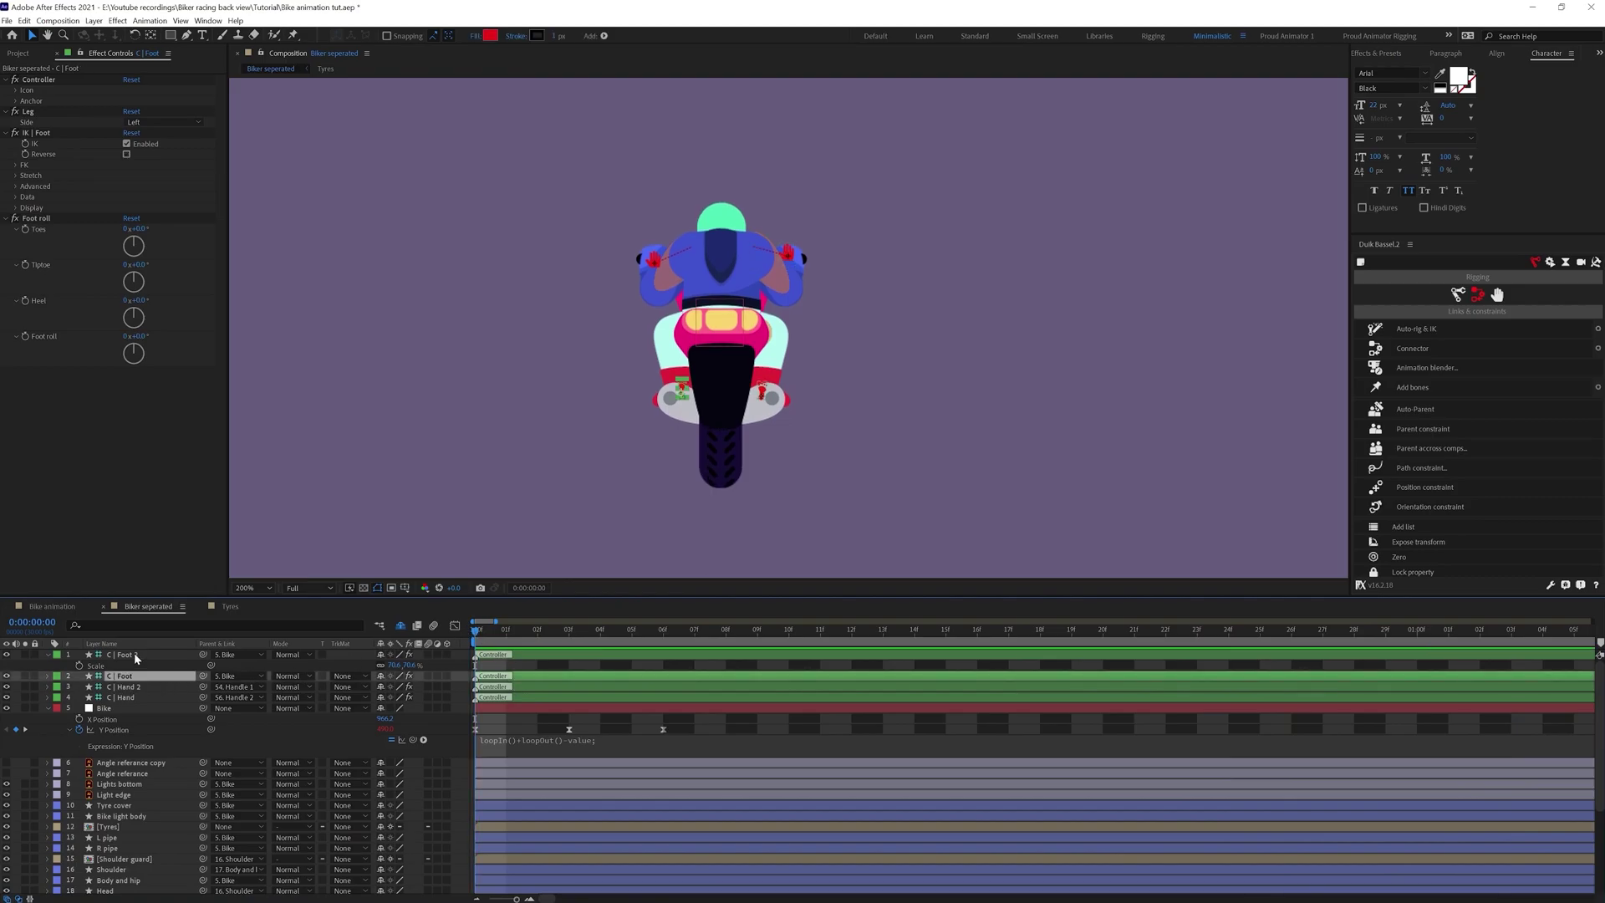
pyautogui.keyDown('ctrl'); pyautogui.click(136, 656); pyautogui.keyUp('ctrl')
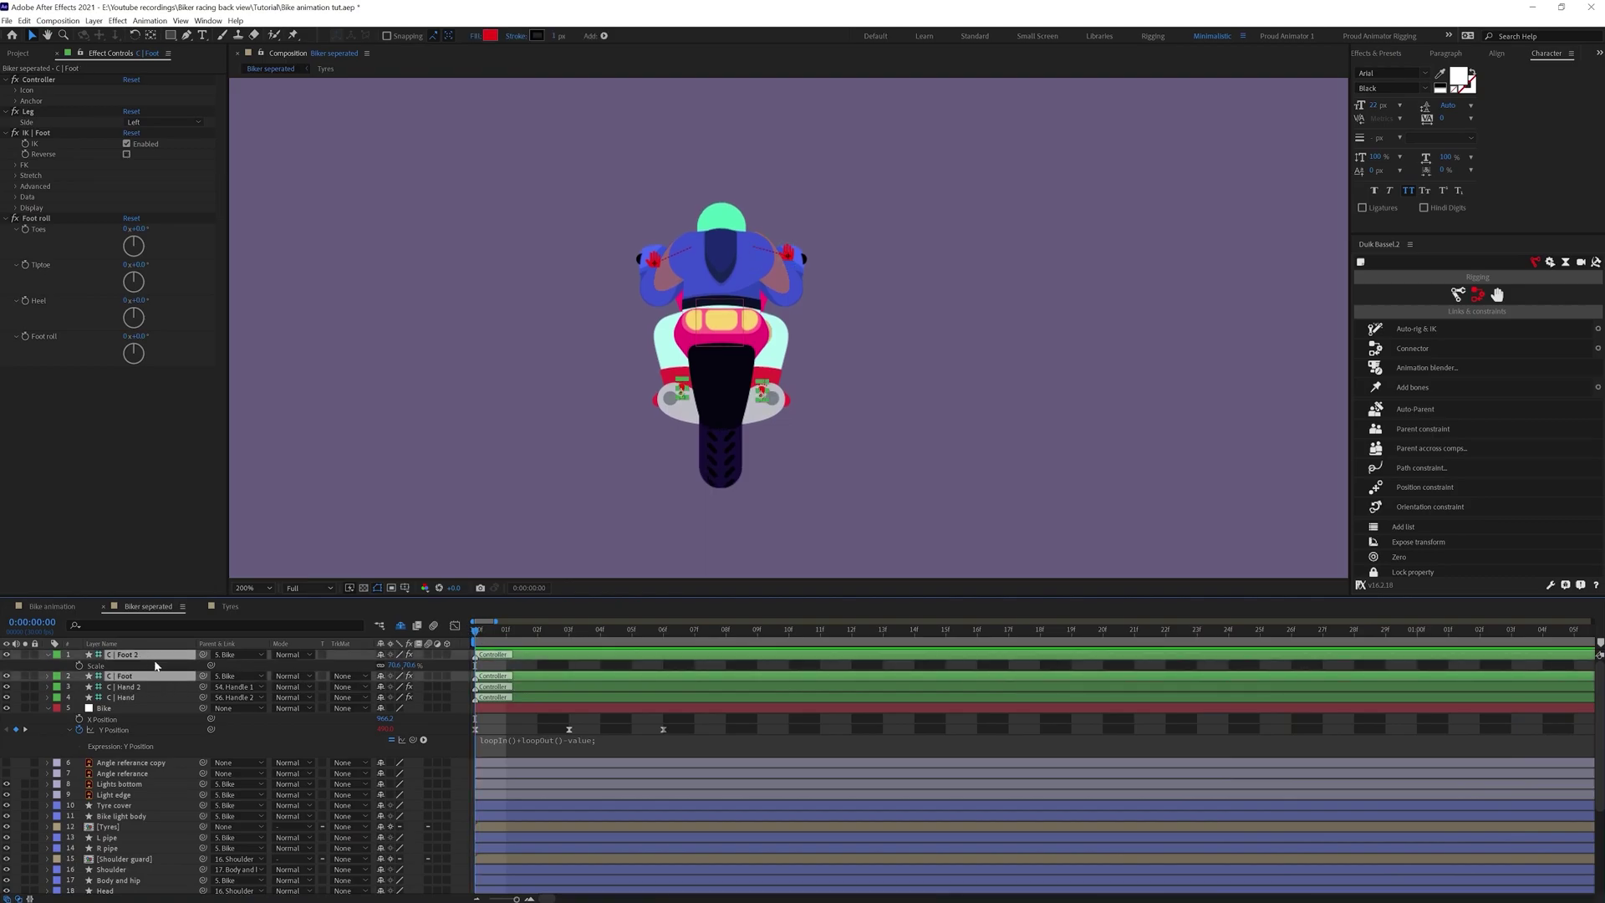
pyautogui.press('r')
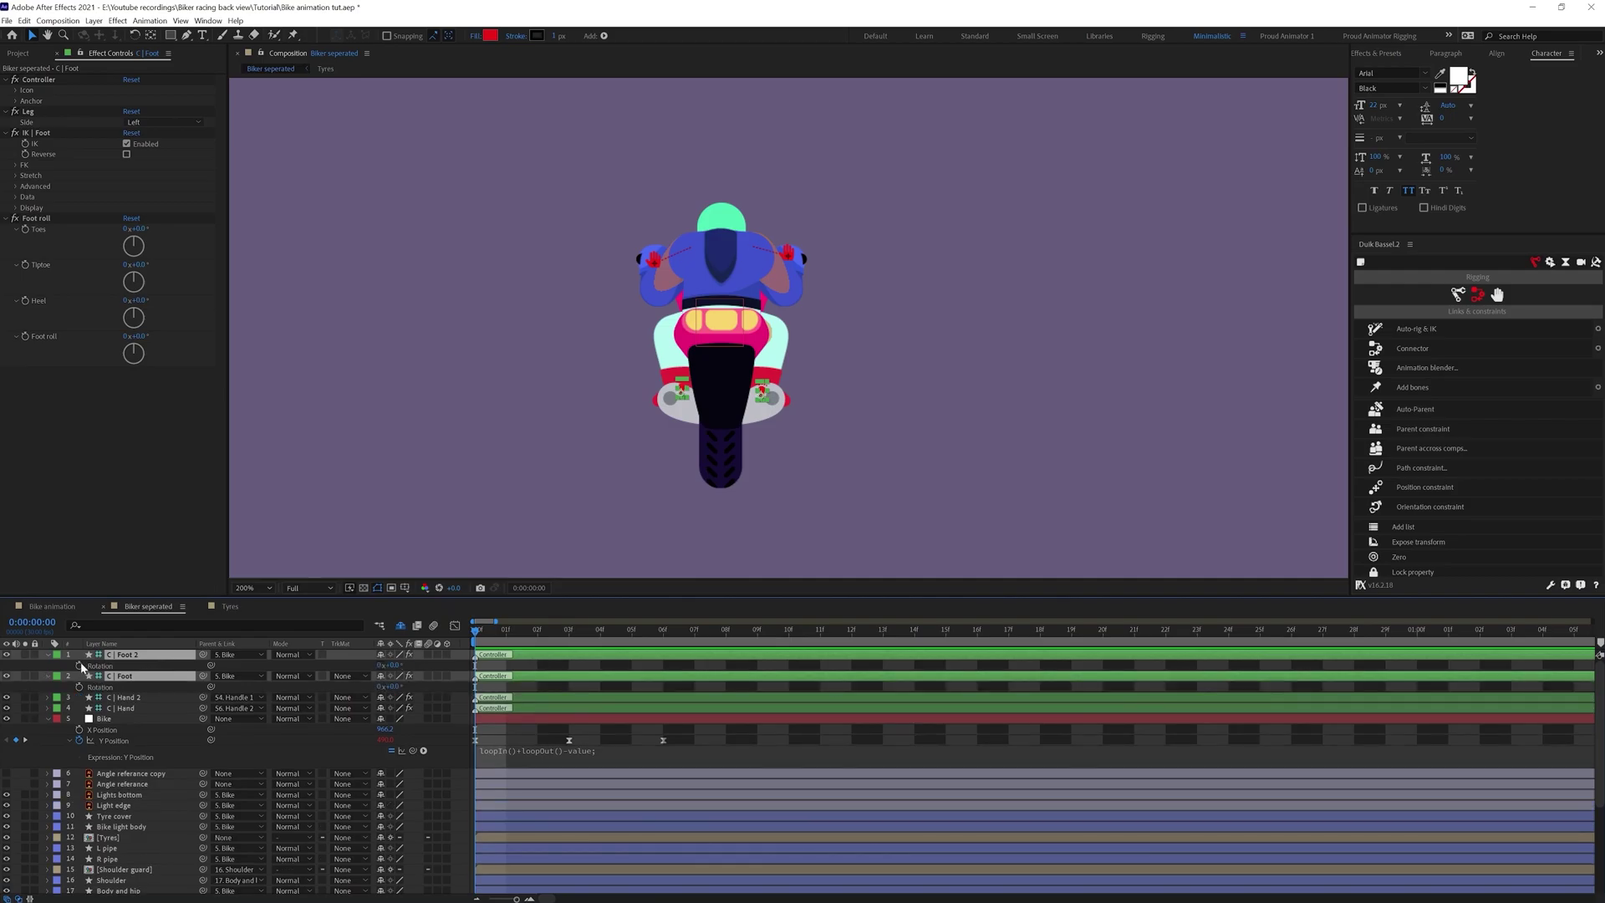
pyautogui.click(80, 666)
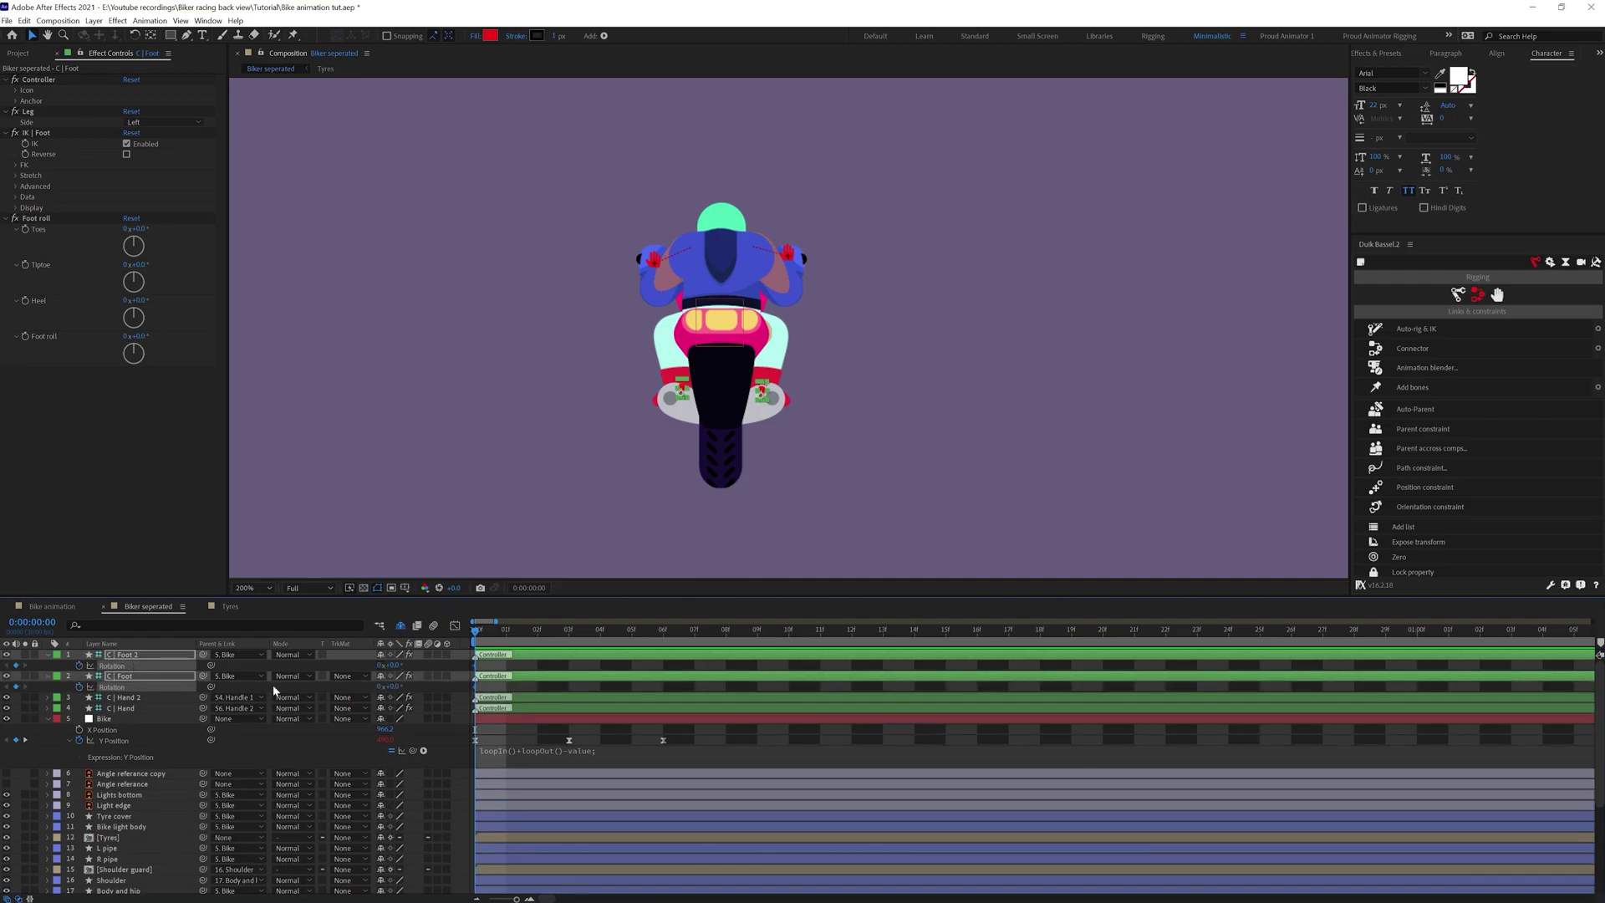
# At frame 3, set the Rotation of C | Foot 2 to 6° and of C | Foot to -6°
pyautogui.press('k')
pyautogui.click(517, 737)
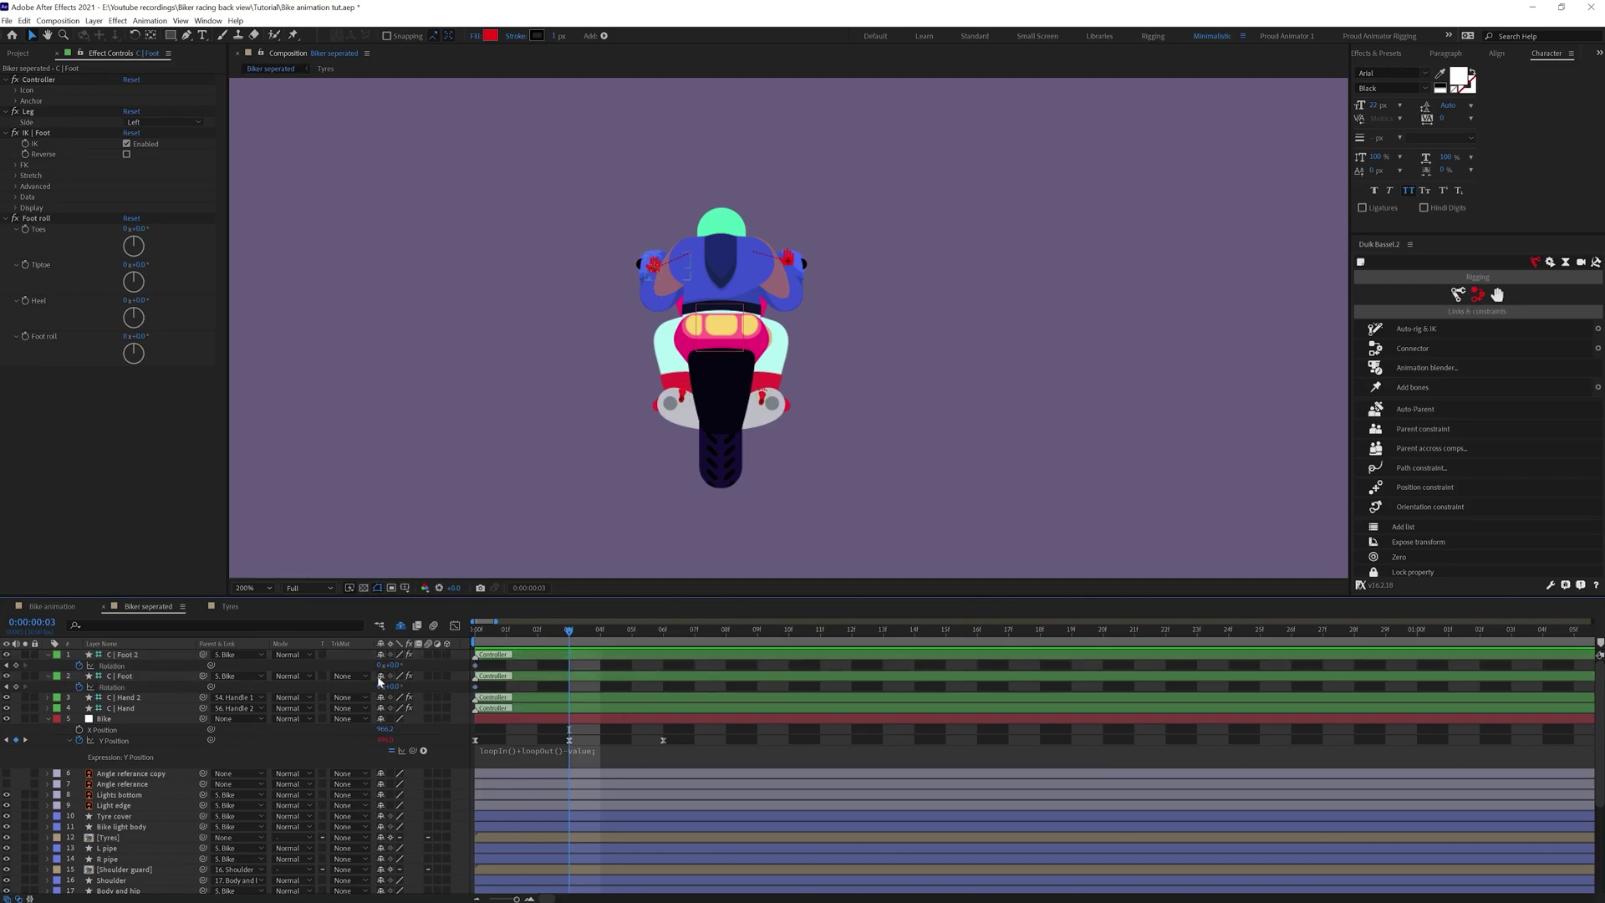
pyautogui.click(393, 687)
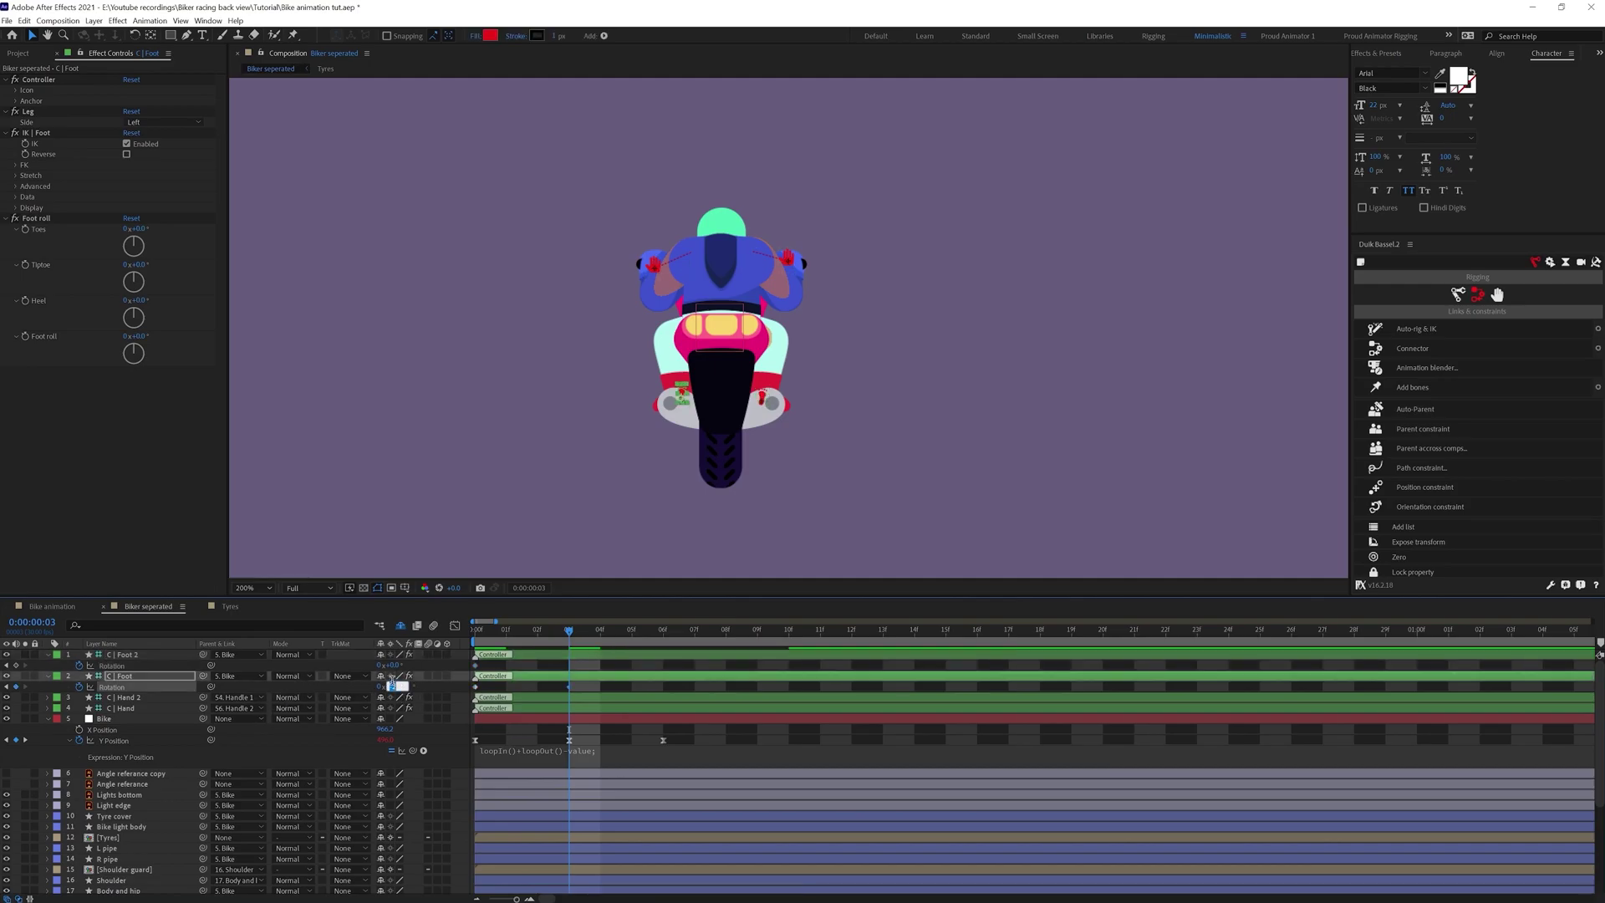
pyautogui.write('-2')
pyautogui.click(390, 666)
pyautogui.write('6')
pyautogui.press('Tab')
pyautogui.write('-6')
pyautogui.press('Return')
# Copy both foot controllers' first Rotation keyframes to frame 6 and apply Easy Ease to all their keyframes
pyautogui.click(664, 632)
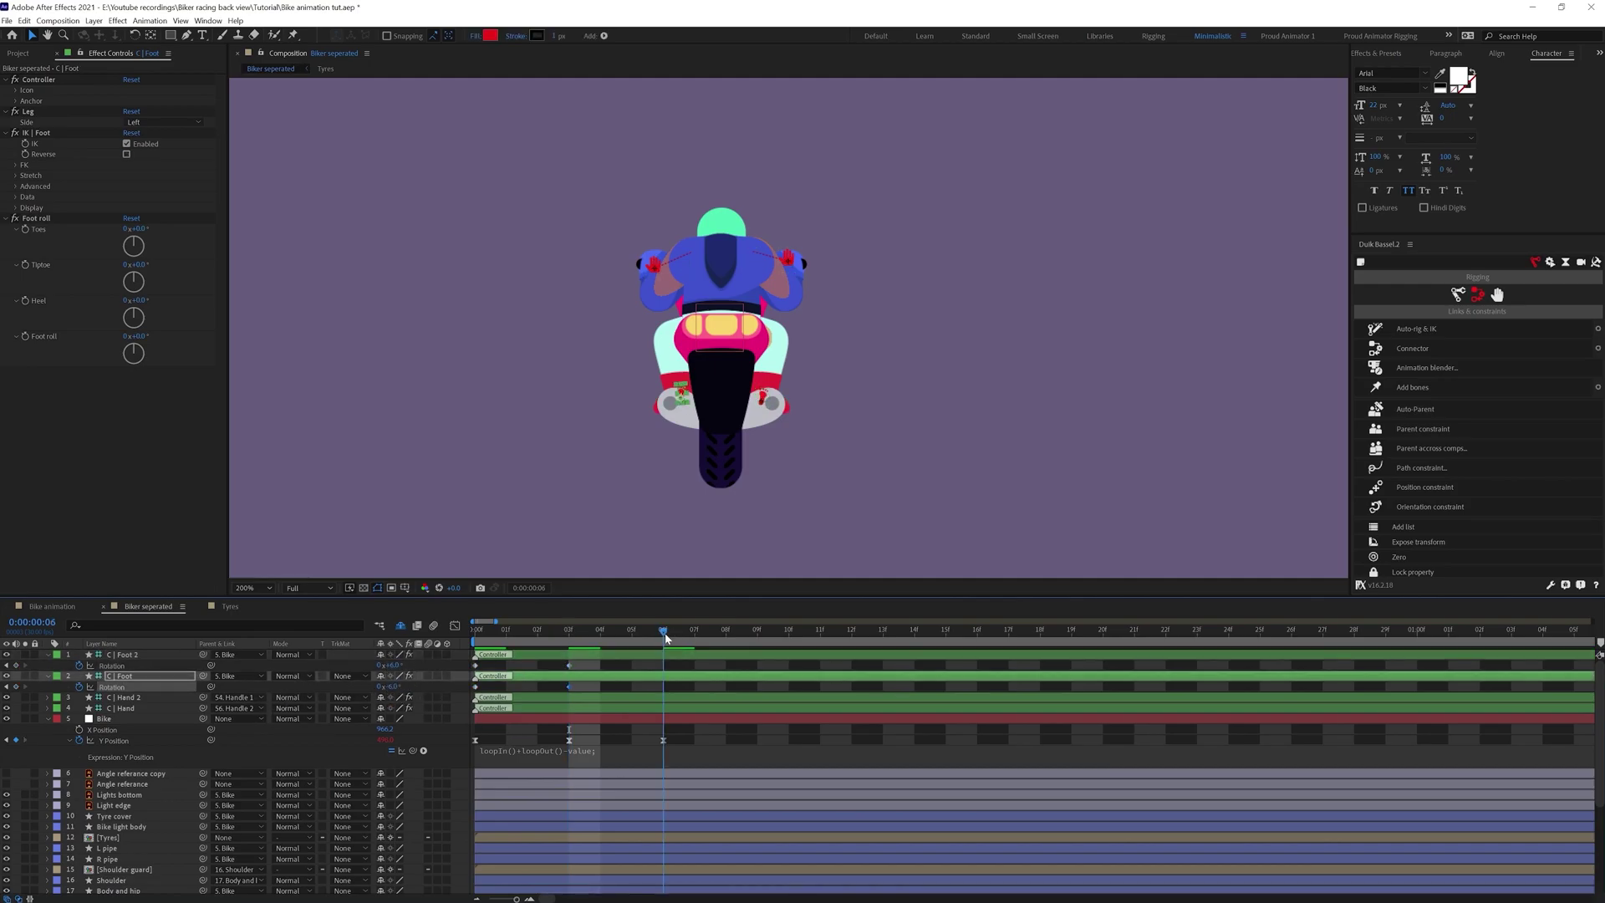
pyautogui.click(466, 671)
pyautogui.click(464, 665)
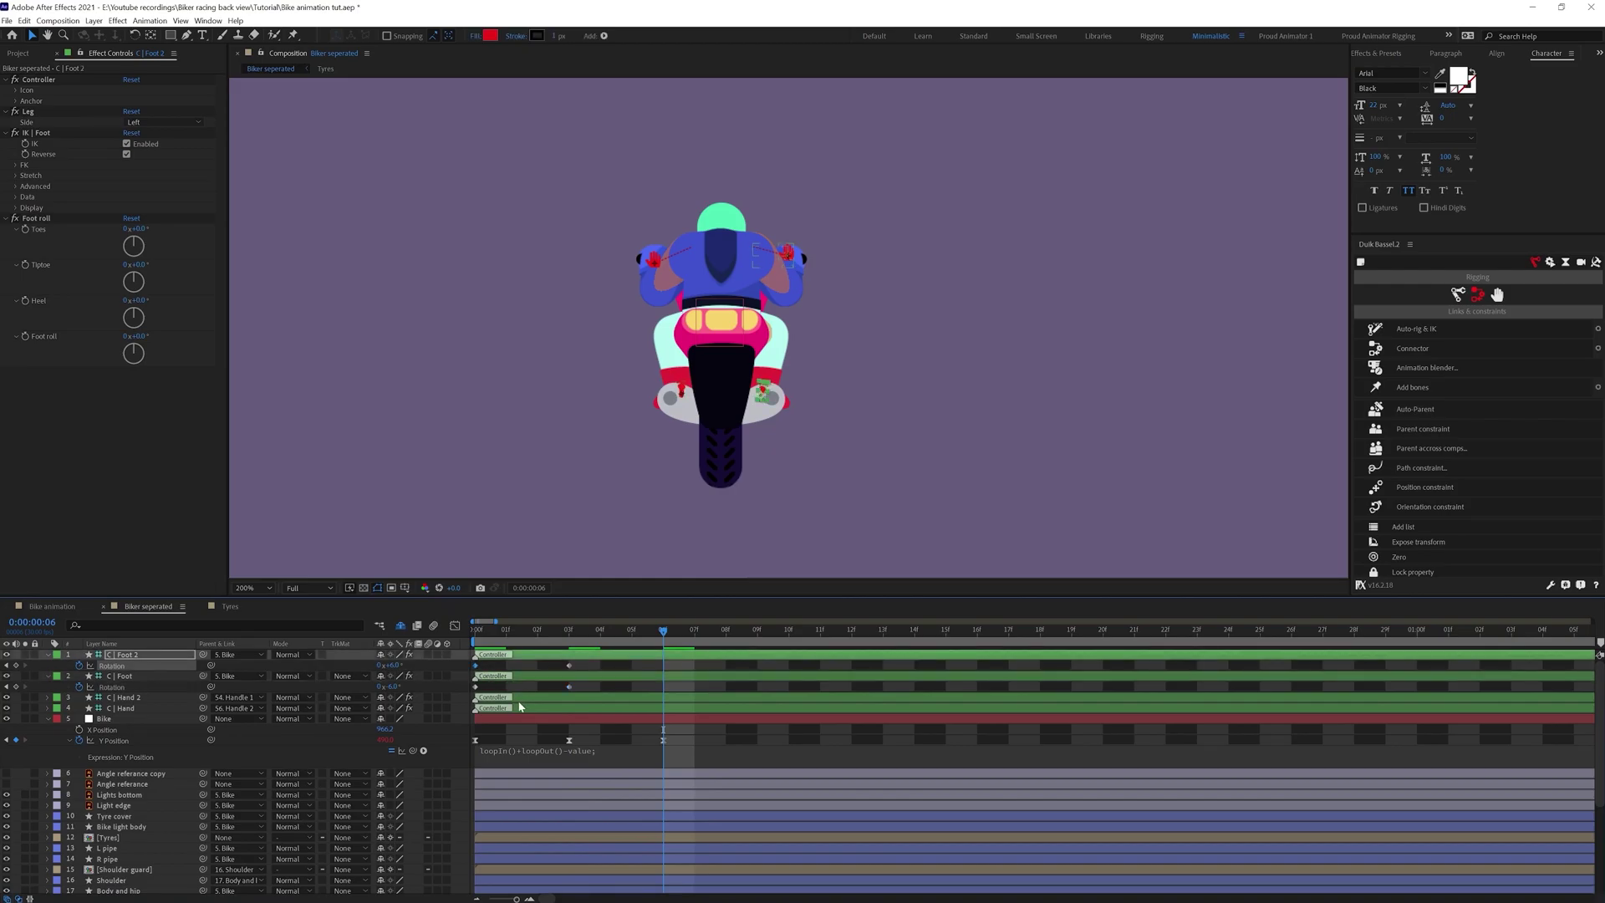
pyautogui.moveTo(493, 692); pyautogui.dragTo(456, 689)
pyautogui.hotkey('ctrl', 'c')
pyautogui.hotkey('ctrl', 'v')
pyautogui.moveTo(682, 667); pyautogui.dragTo(444, 692)
pyautogui.press('F9')
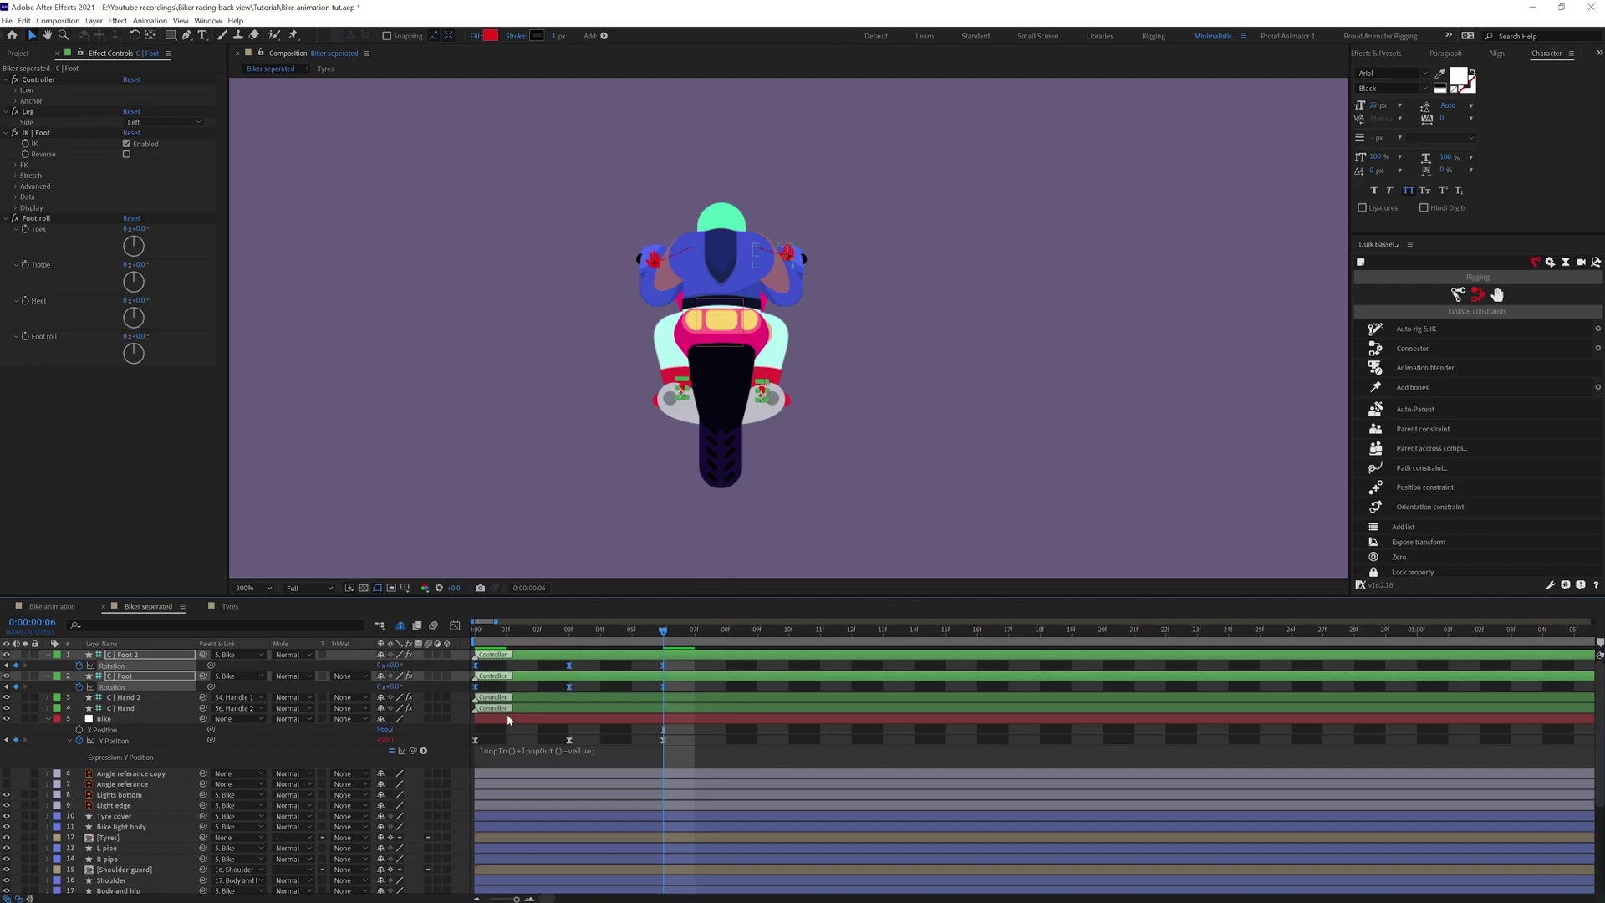
# Copy the Bike null's loopIn()+loopOut()-value expression to the Rotation of C | Foot 2 and C | Foot
pyautogui.click(518, 763)
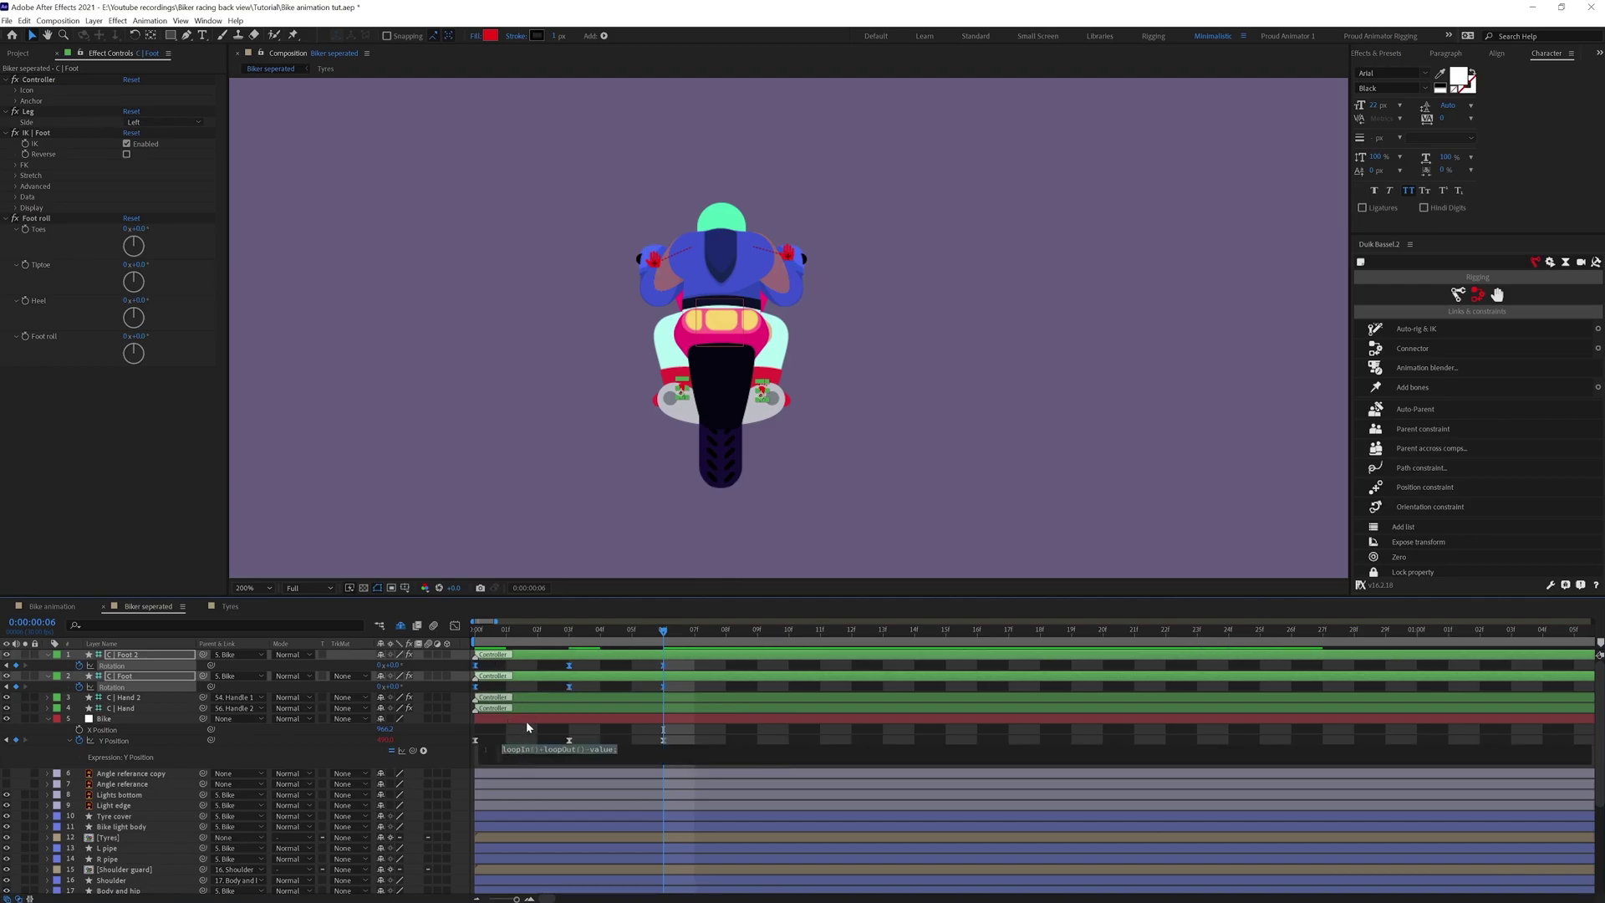
pyautogui.click(351, 728)
pyautogui.keyDown('alt'); pyautogui.click(80, 666); pyautogui.keyUp('alt')
pyautogui.hotkey('ctrl', 'v')
pyautogui.keyDown('alt'); pyautogui.click(79, 709); pyautogui.keyUp('alt')
pyautogui.hotkey('ctrl', 'v')
# Shift both foot controllers' Rotation keyframes one frame later, to frames 1, 4 and 7, and preview the animation
pyautogui.press('Home')
pyautogui.moveTo(682, 662); pyautogui.dragTo(468, 721)
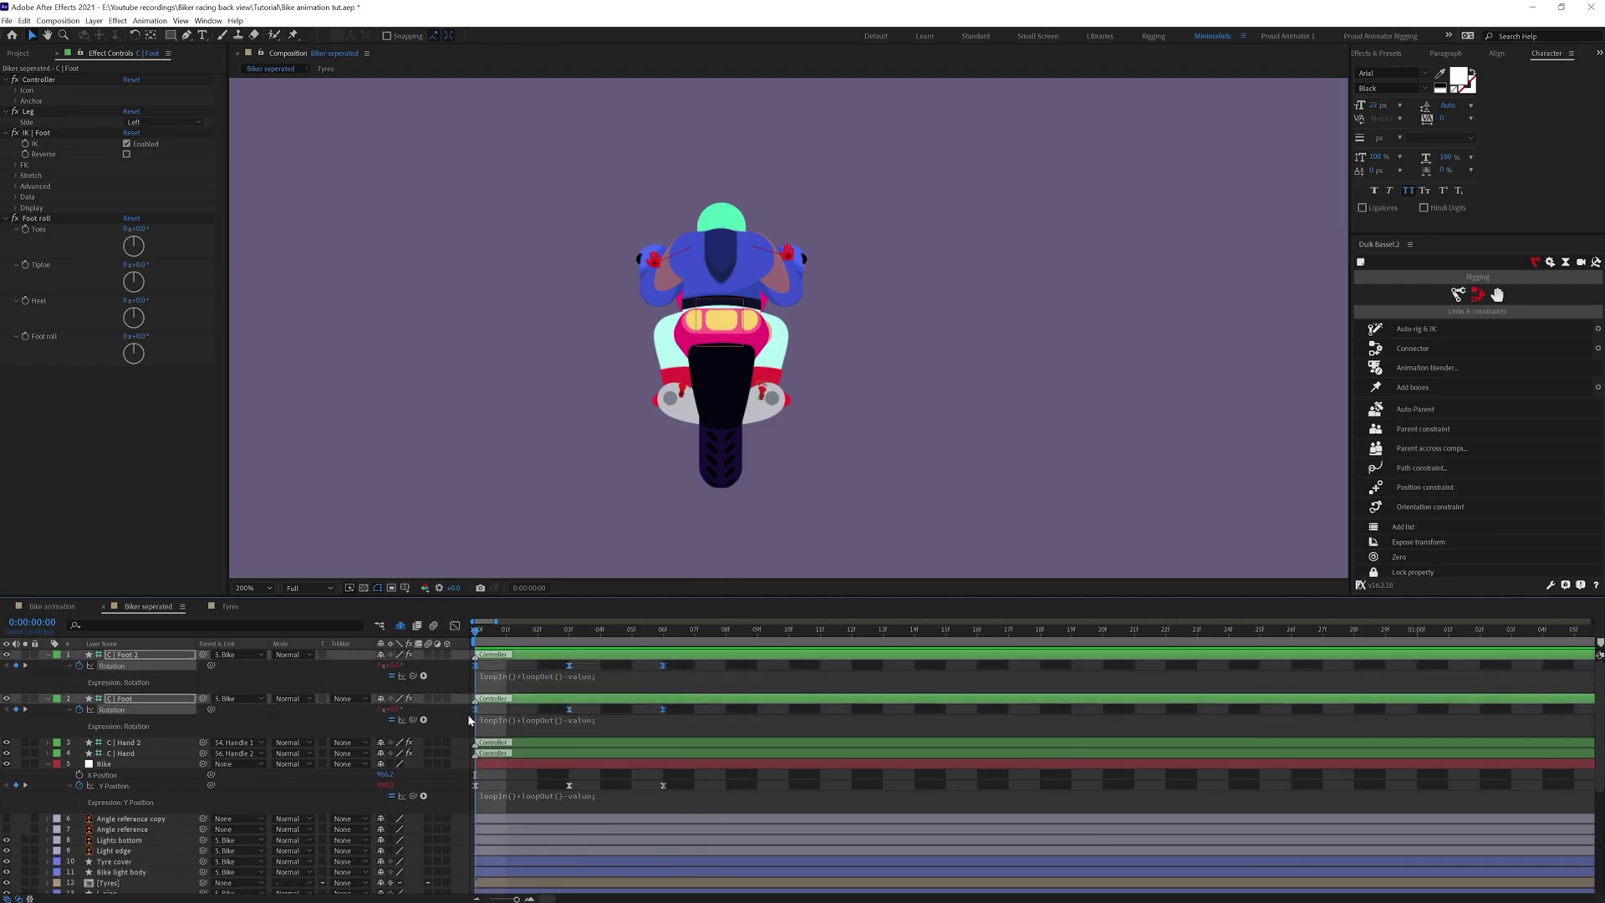
pyautogui.click(476, 709)
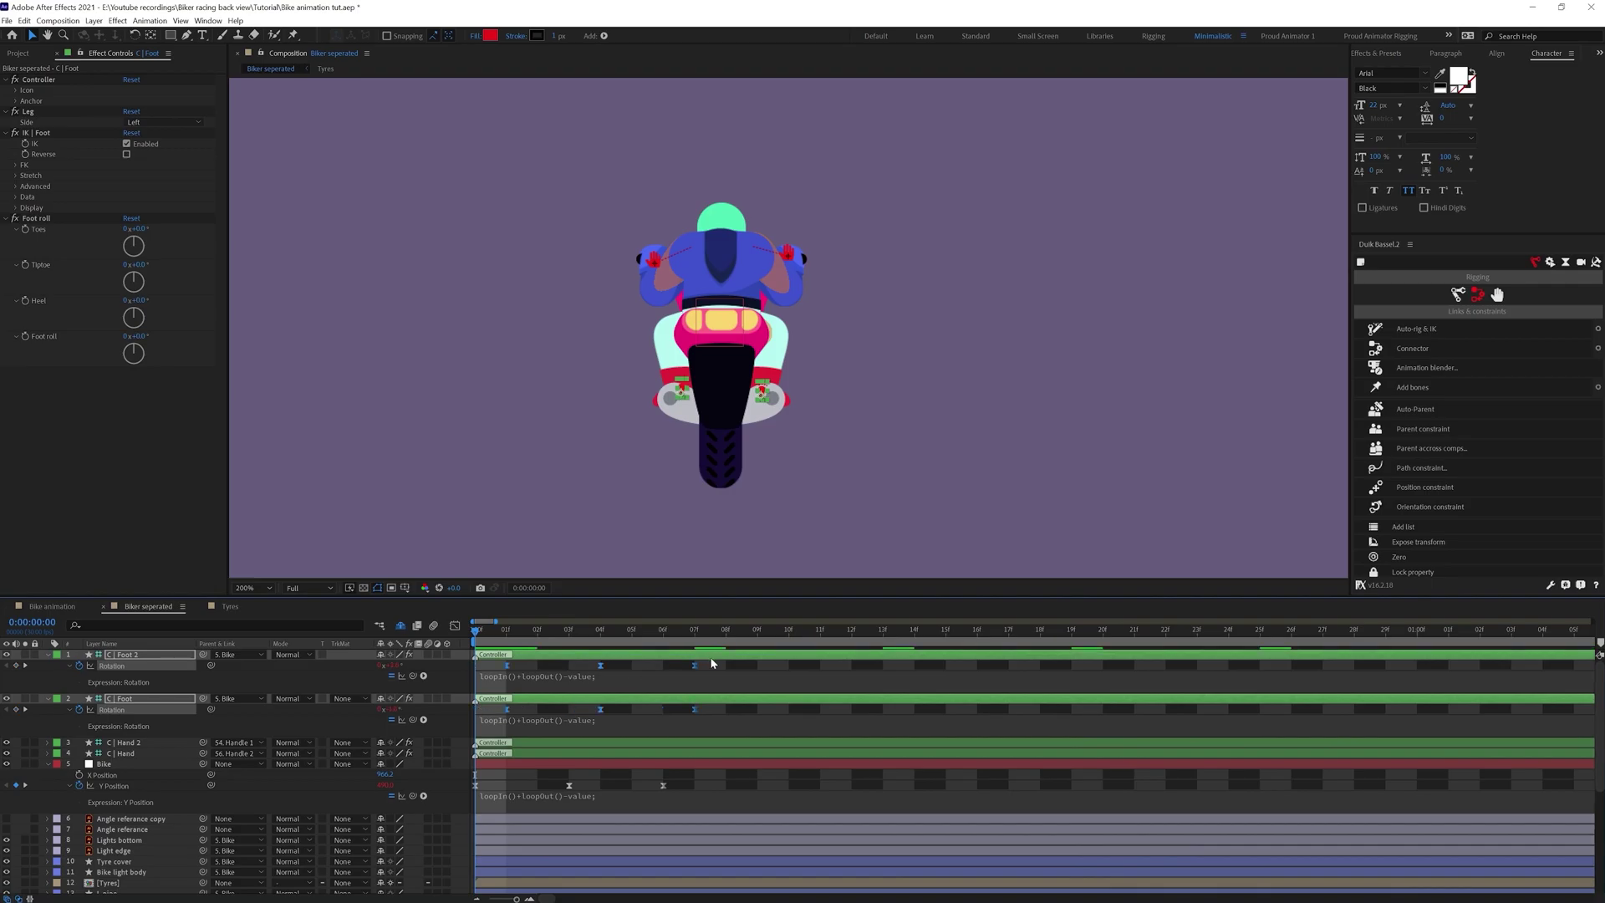
pyautogui.press('space')
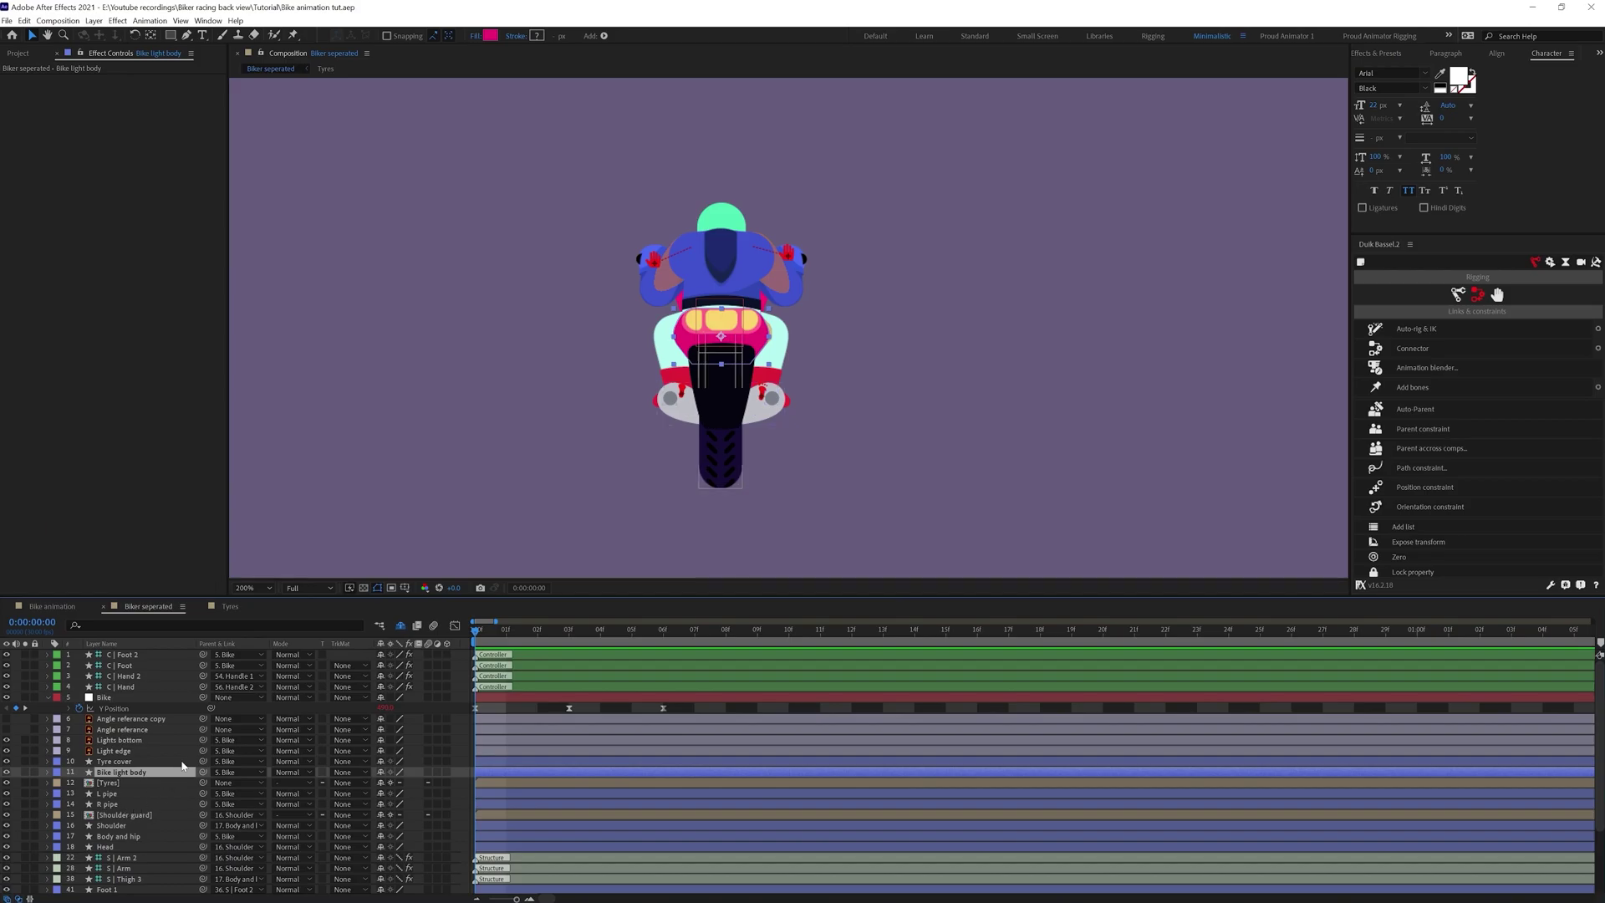
# Separate the Position dimensions of Body and hip and keyframe its Y Position at frames 0, 3 and 6
pyautogui.click(125, 836)
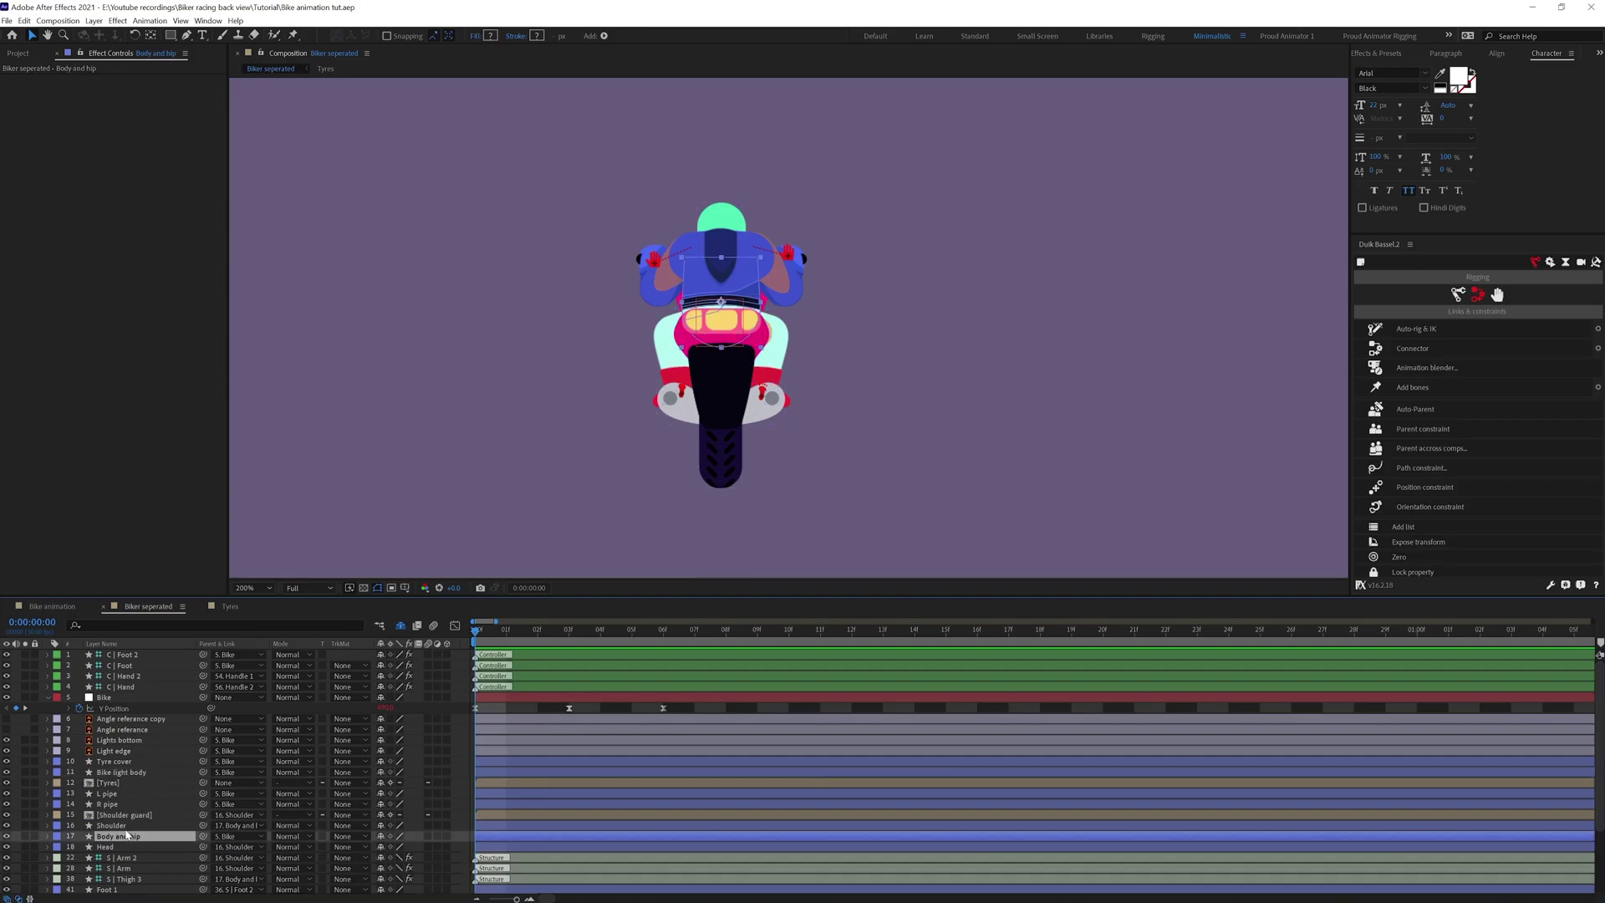
pyautogui.press('p')
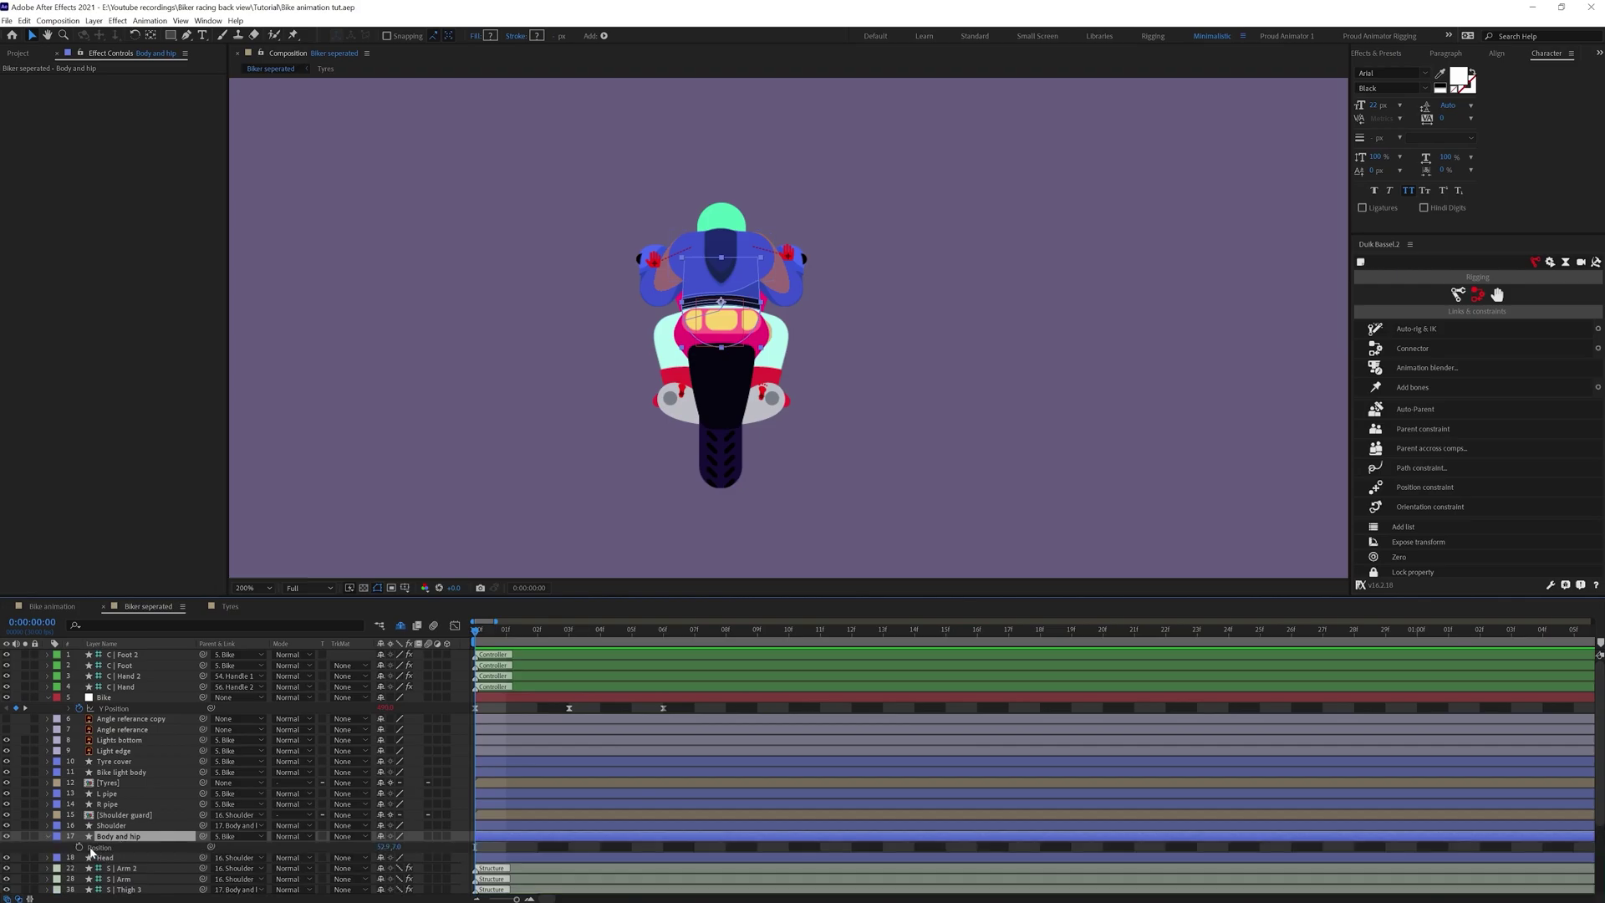
pyautogui.rightClick(104, 846)
pyautogui.click(125, 704)
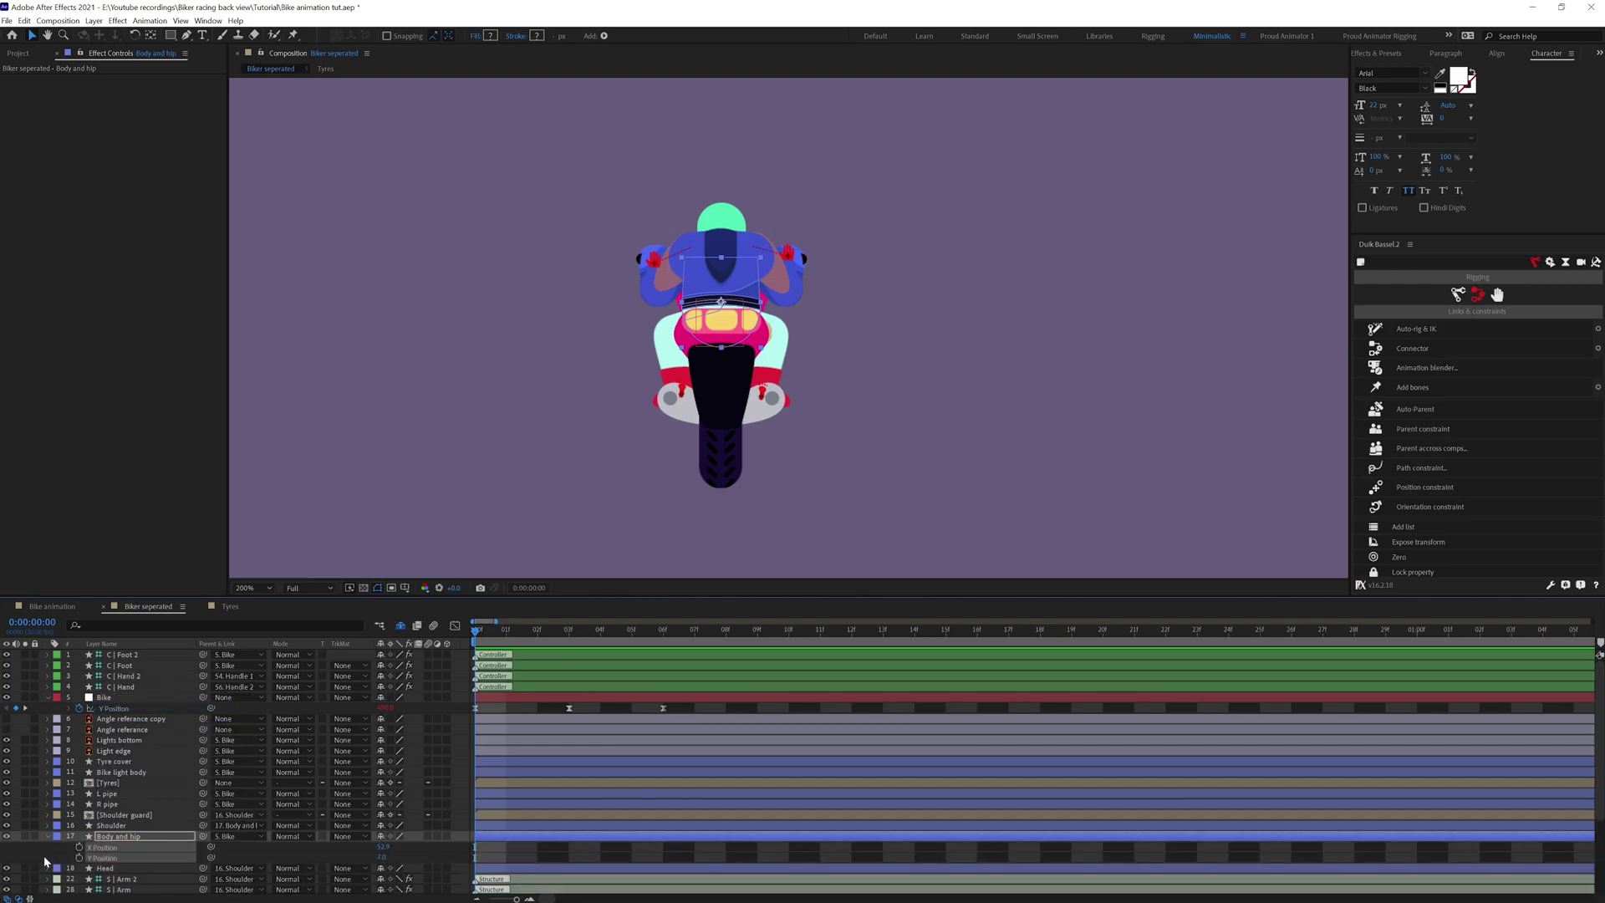
pyautogui.press('k')
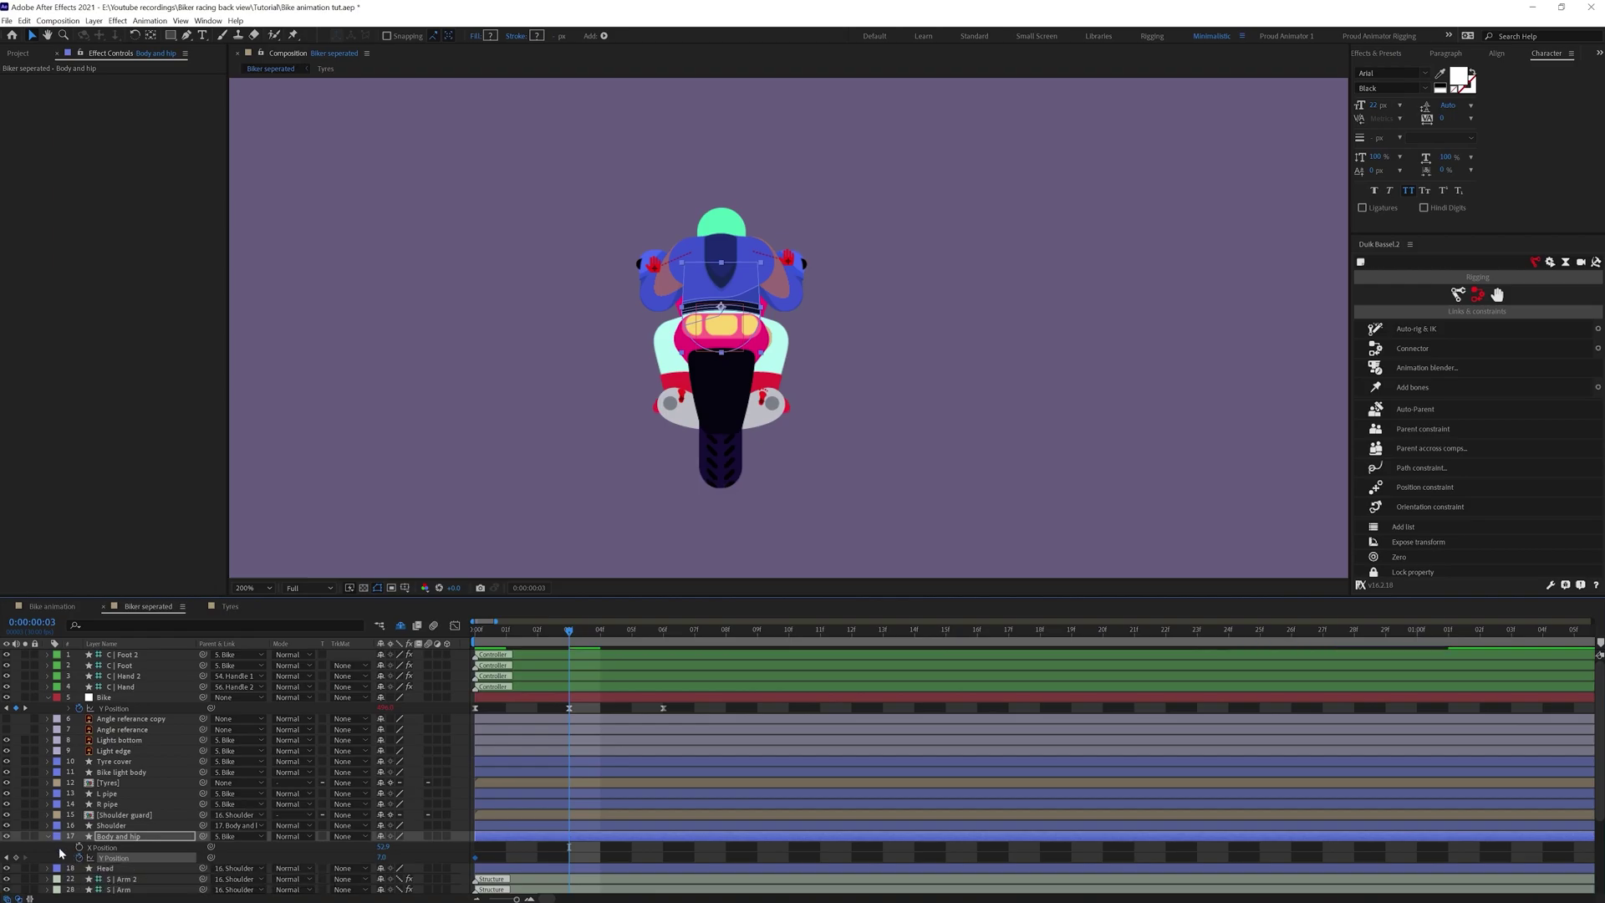
pyautogui.click(16, 857)
pyautogui.press('k')
pyautogui.click(15, 858)
pyautogui.press('j')
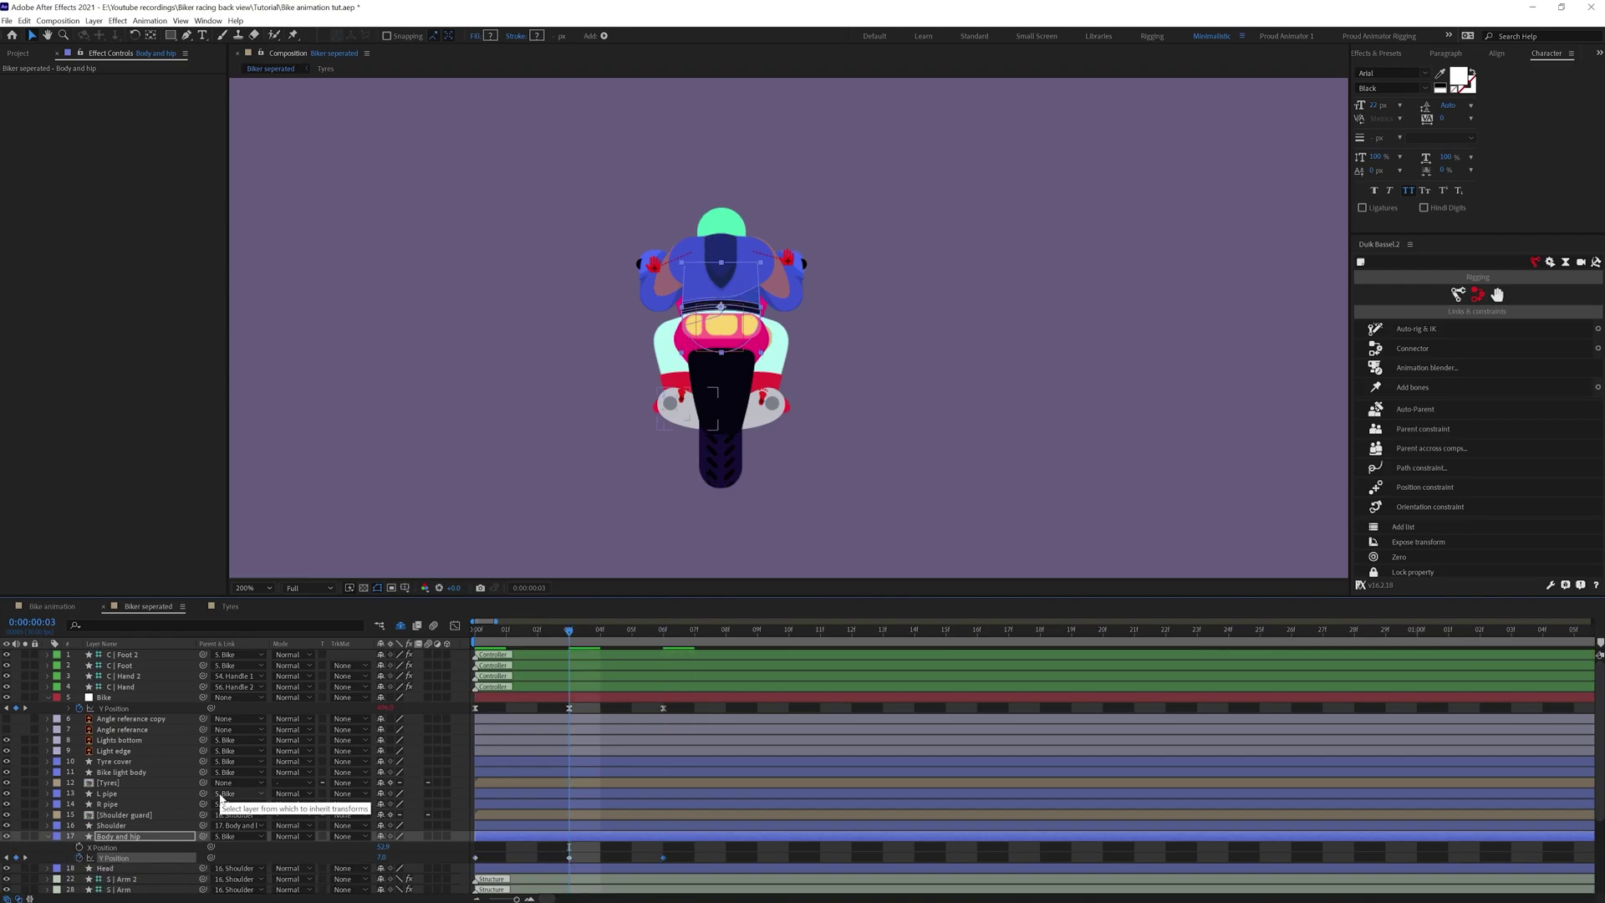
# Nudge the Body and hip layer down slightly at frame 3 so it sinks with the bounce
pyautogui.press('Down')
pyautogui.press('Down')
pyautogui.press('Down')
pyautogui.press('Down')
pyautogui.press('Down')
pyautogui.press('Down')
pyautogui.press('Down')
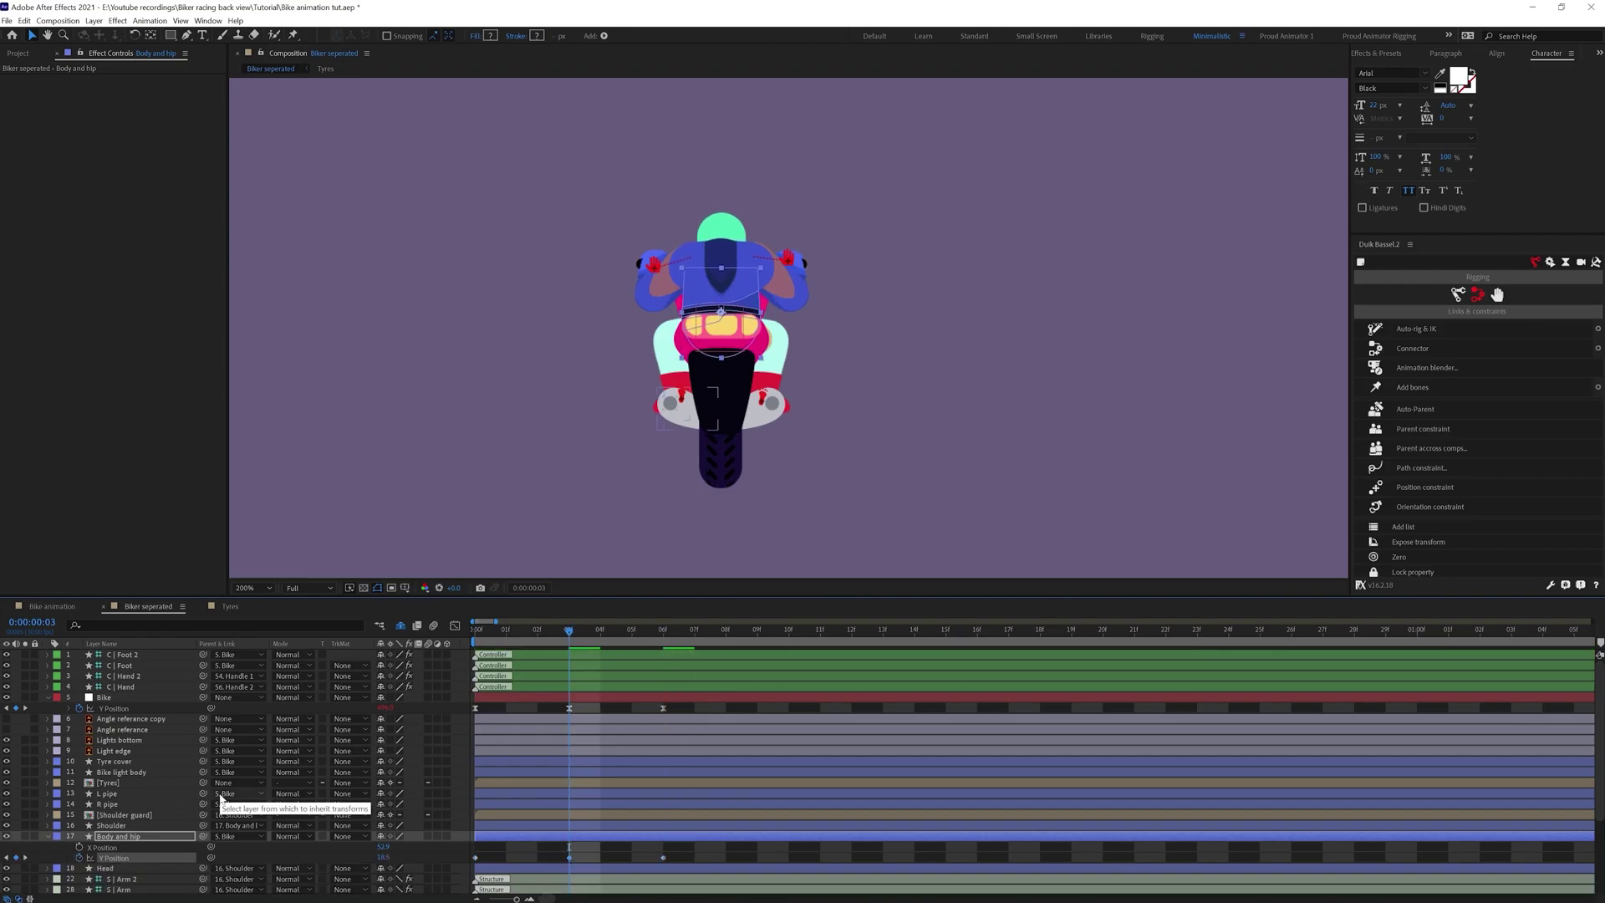
pyautogui.press('Down')
pyautogui.press('Down')
# Easy Ease the Body and hip Y Position keyframes and give the property the Bike null's loopIn()+loopOut()-value expression
pyautogui.moveTo(686, 850); pyautogui.dragTo(461, 866)
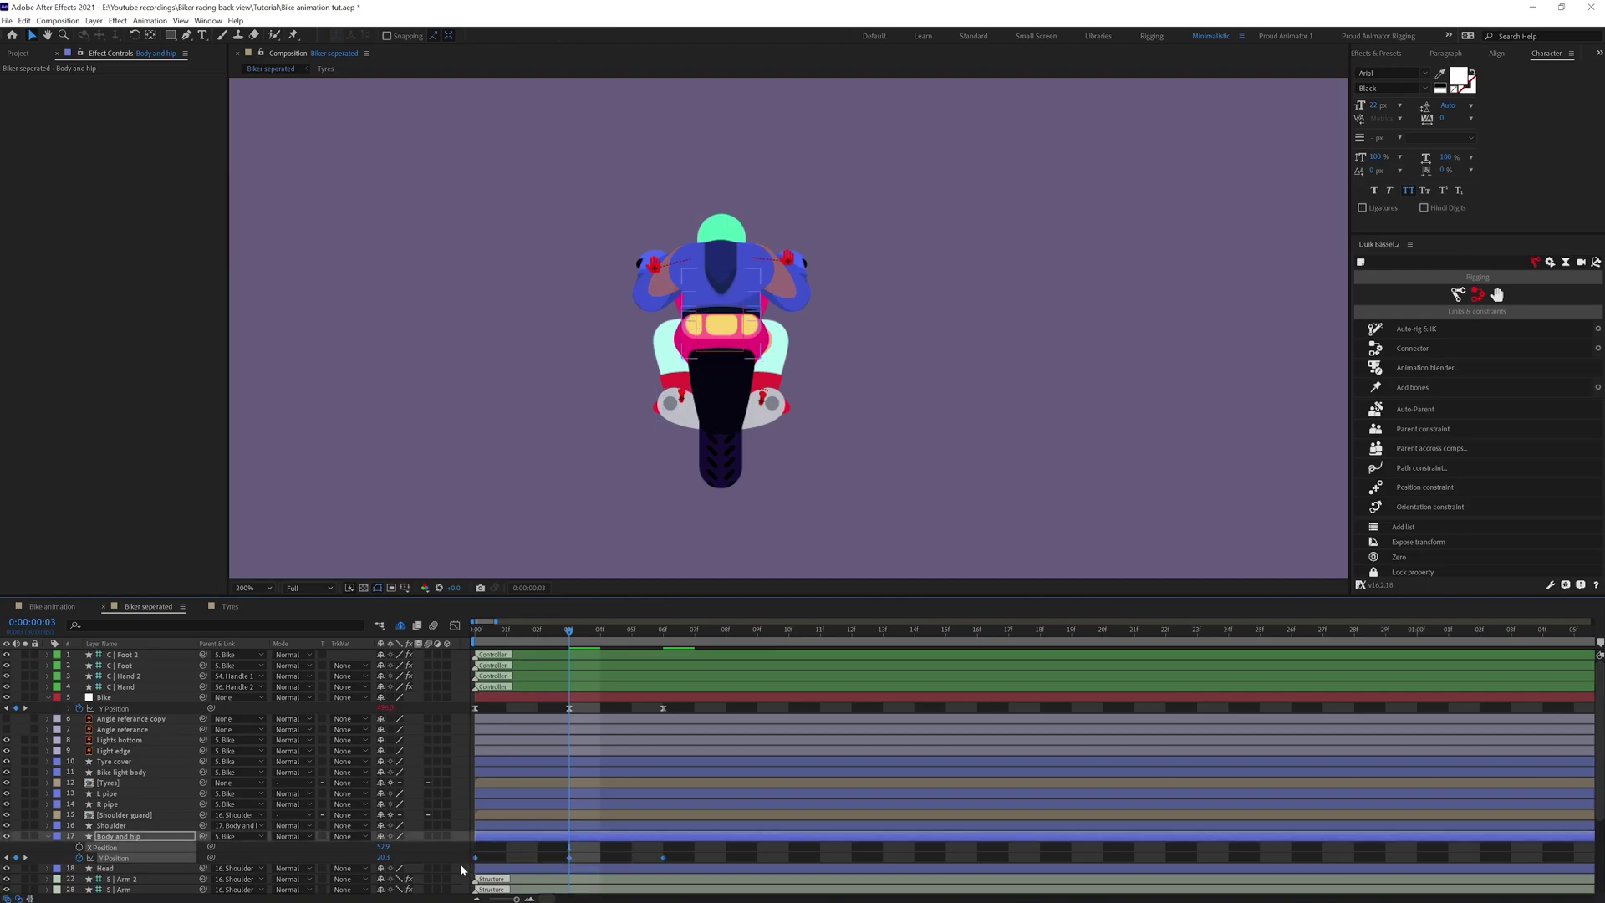
pyautogui.click(71, 708)
pyautogui.click(539, 720)
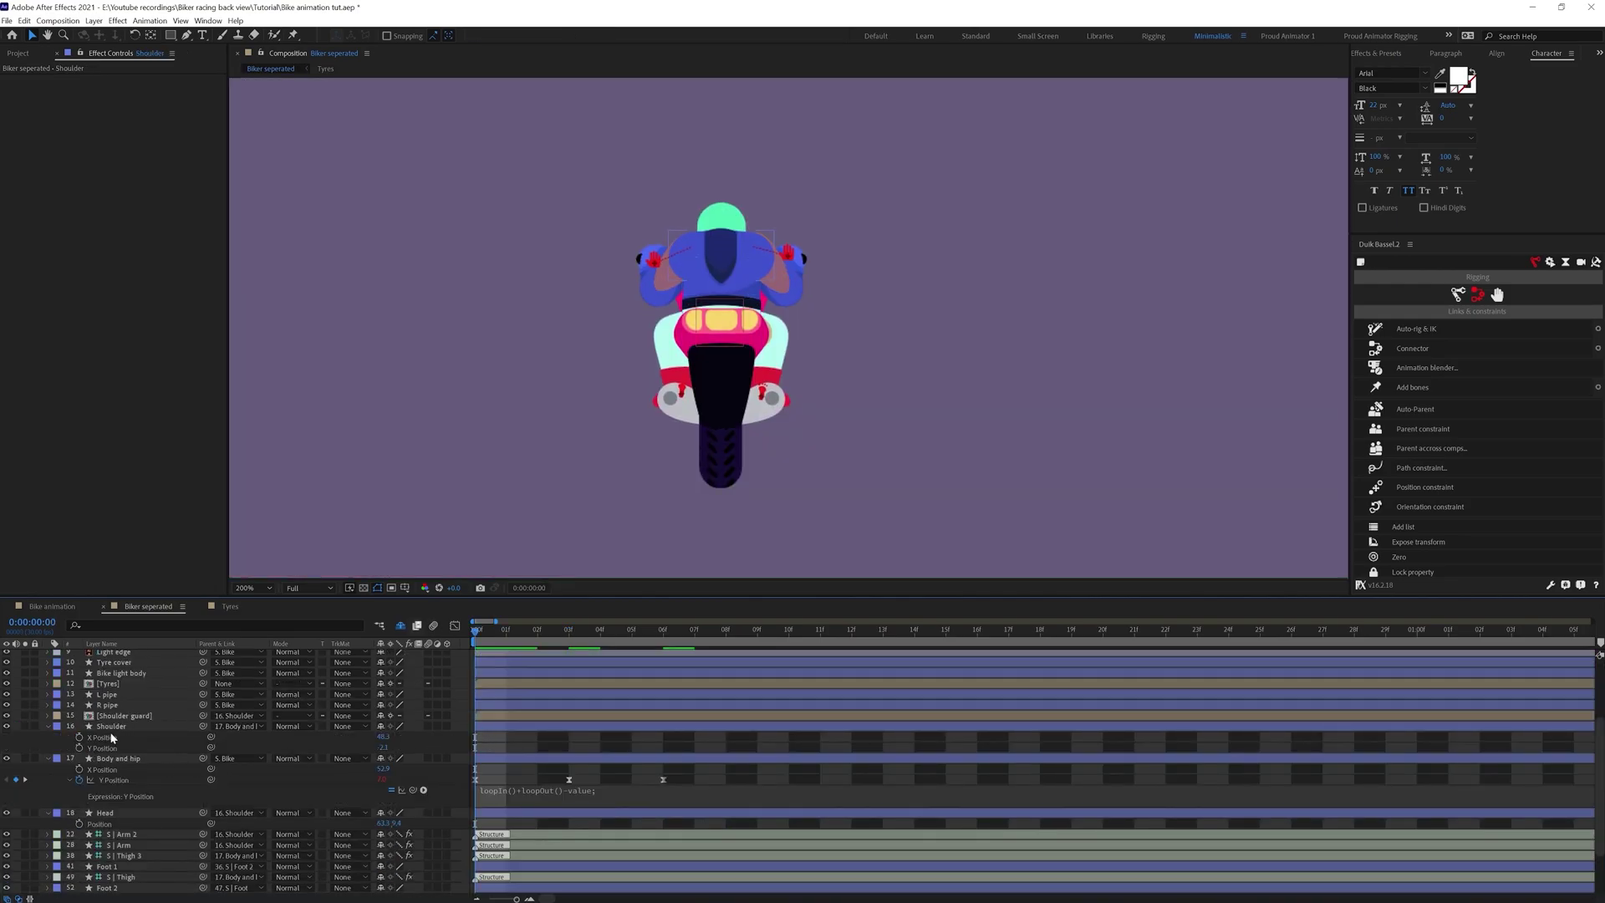
# Keyframe the Shoulder layer's Y Position at frames 0, 3 and 6
pyautogui.click(79, 748)
pyautogui.press('k')
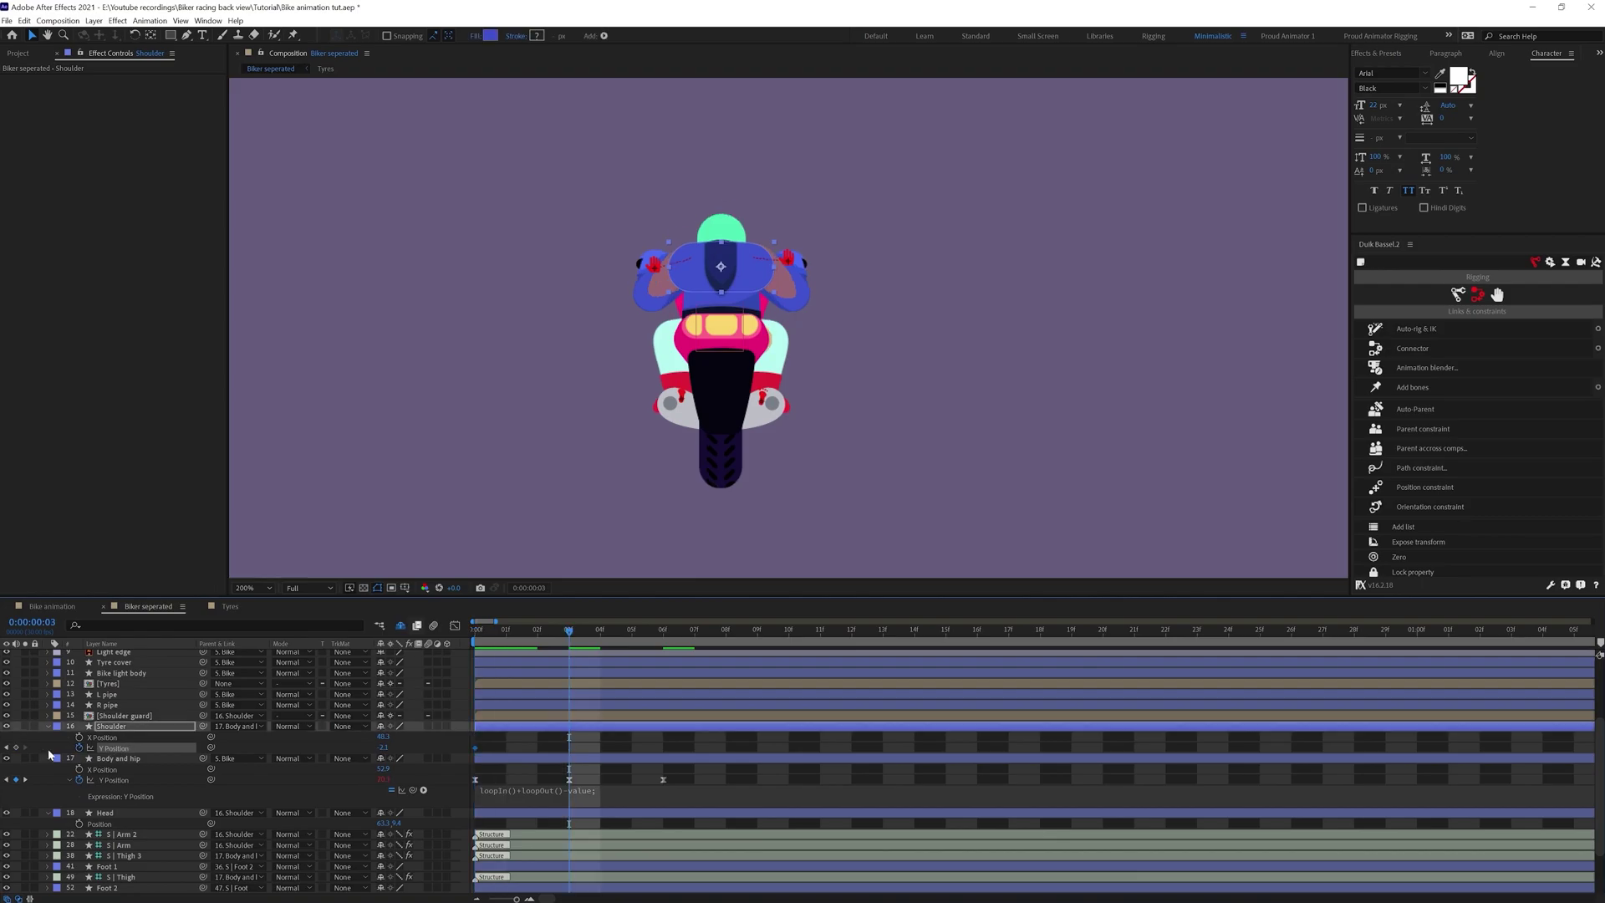
pyautogui.click(16, 749)
pyautogui.press('k')
pyautogui.click(15, 749)
pyautogui.press('j')
# Nudge the Shoulder layer down slightly at frame 3
pyautogui.press('Down')
pyautogui.press('Down')
pyautogui.press('Down')
pyautogui.press('Down')
pyautogui.press('Down')
pyautogui.press('Down')
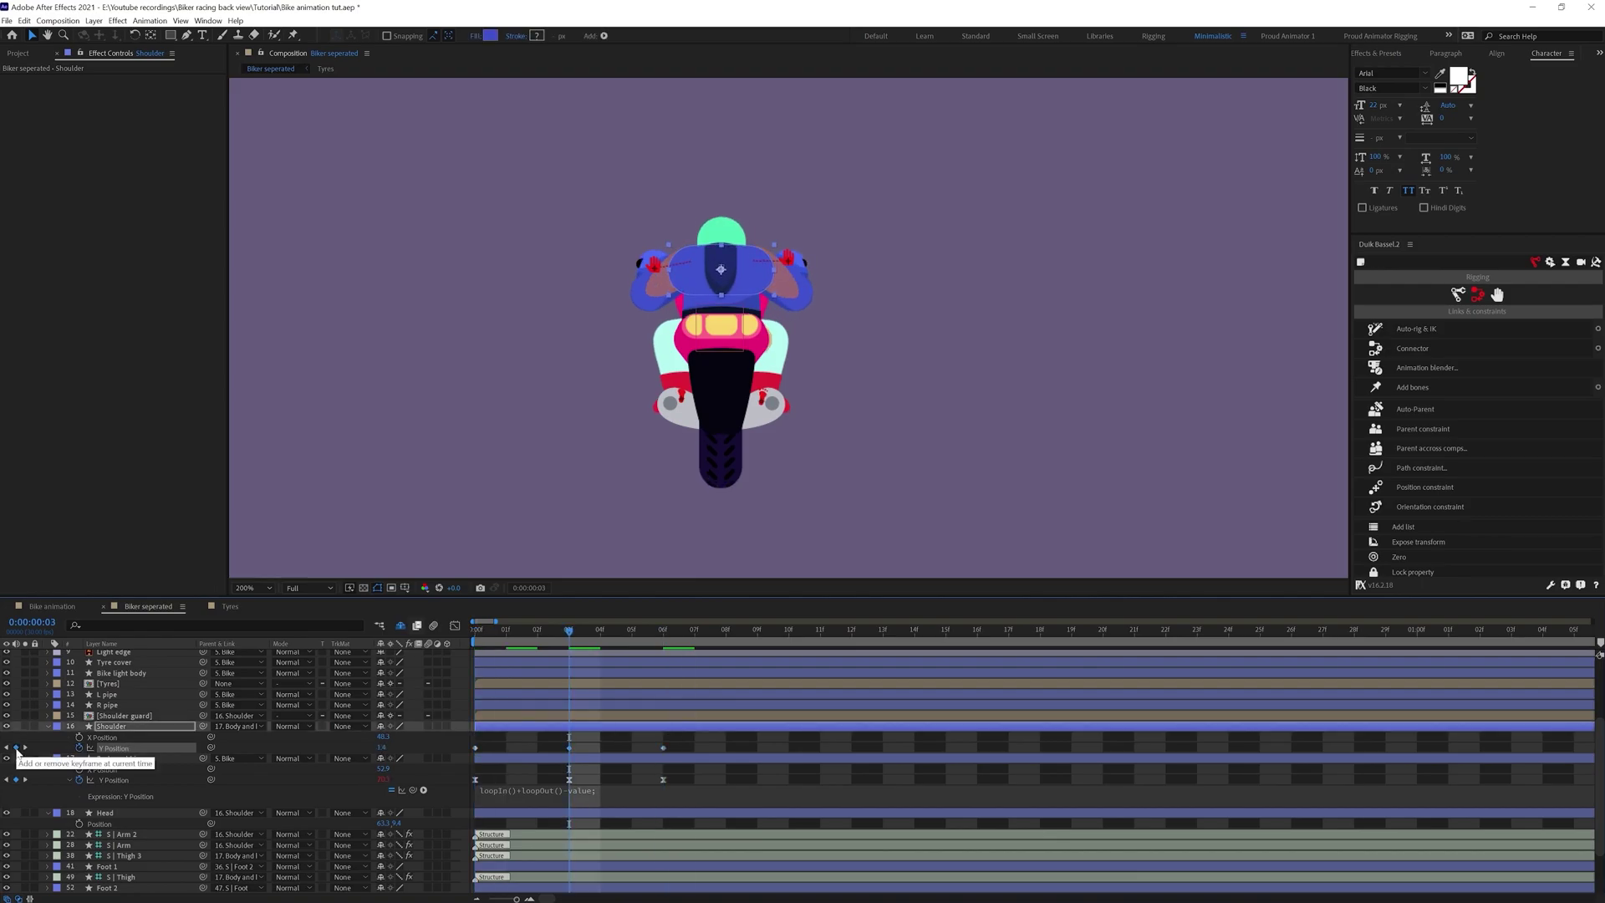
pyautogui.press('Down')
pyautogui.press('Down')
# Separate the Head's Position dimensions and keyframe its Y Position at frames 0, 3 and 6, lowering the head slightly at frame 3
pyautogui.click(107, 819)
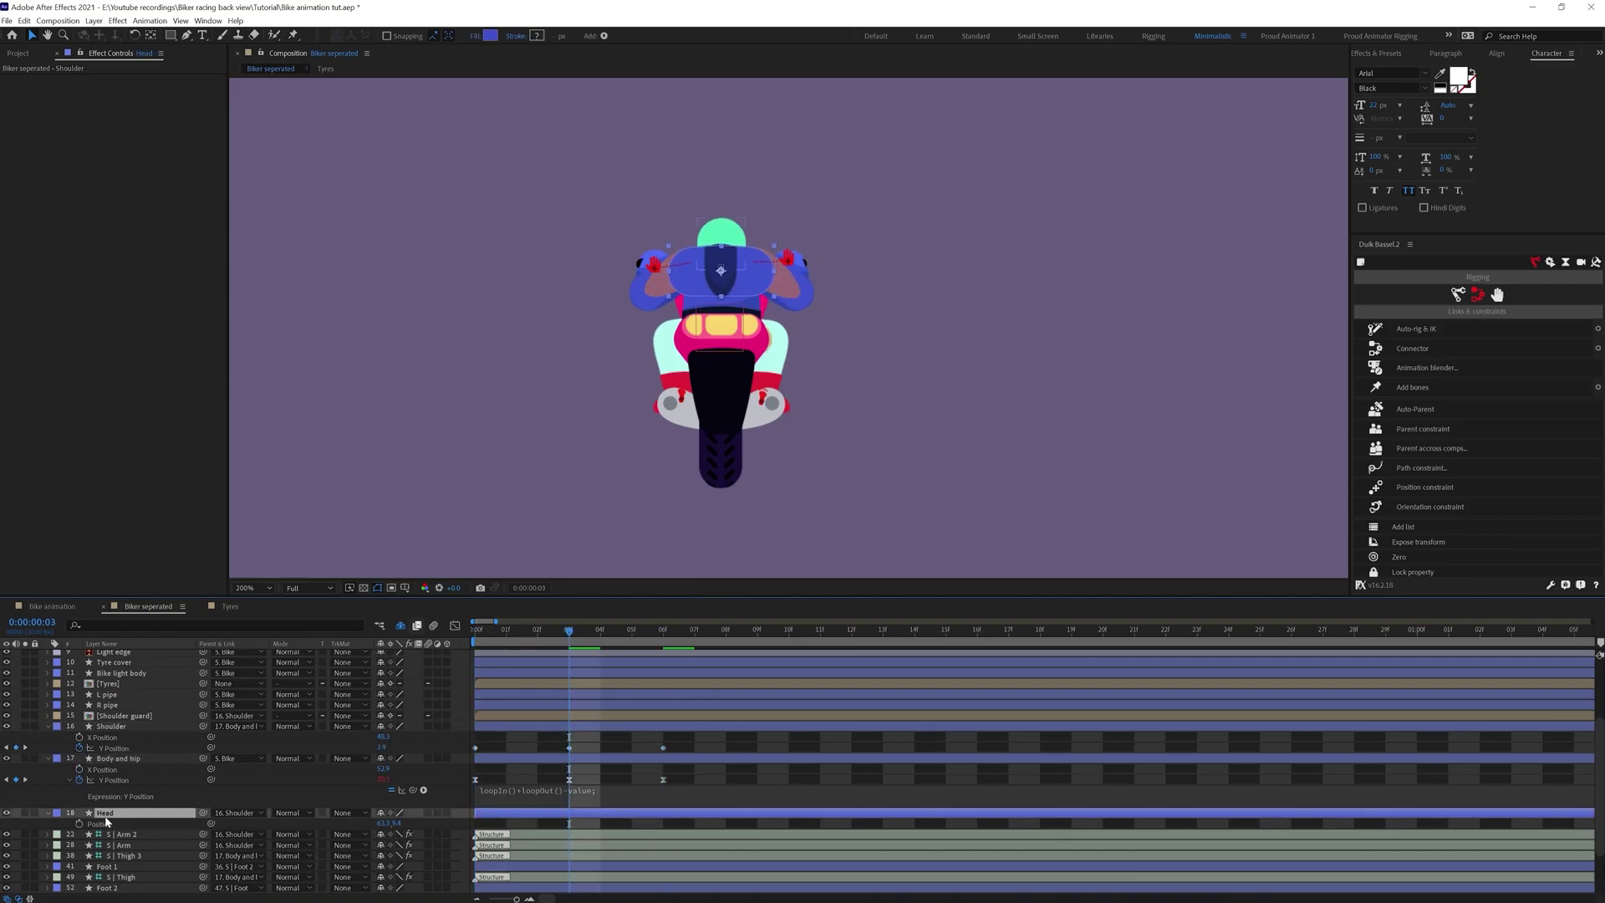
pyautogui.rightClick(94, 824)
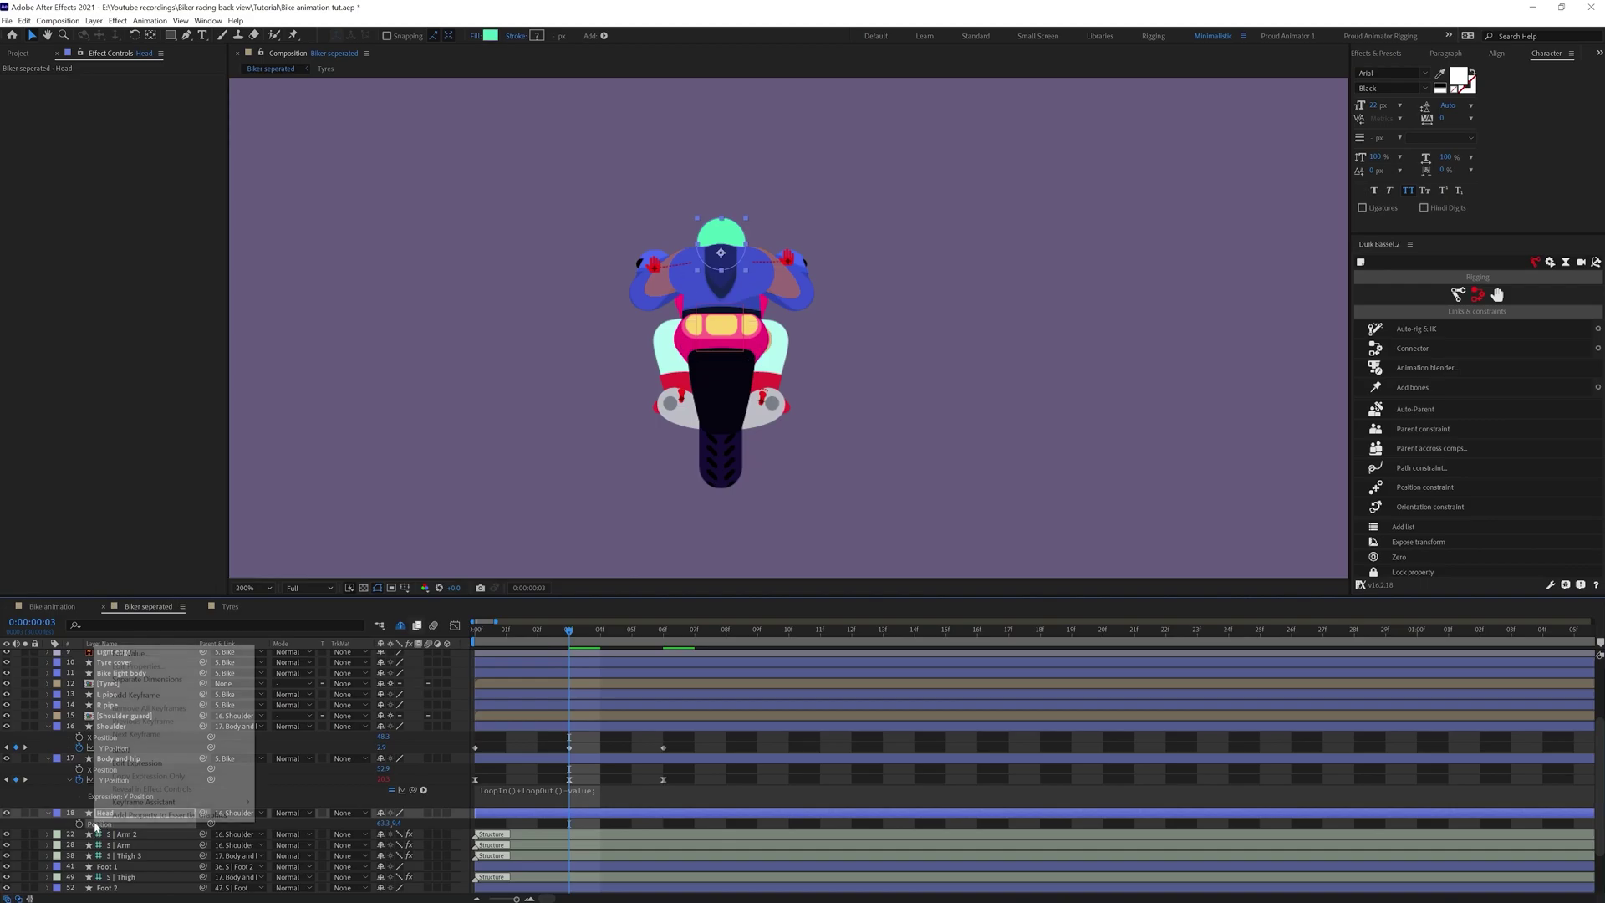
pyautogui.click(123, 678)
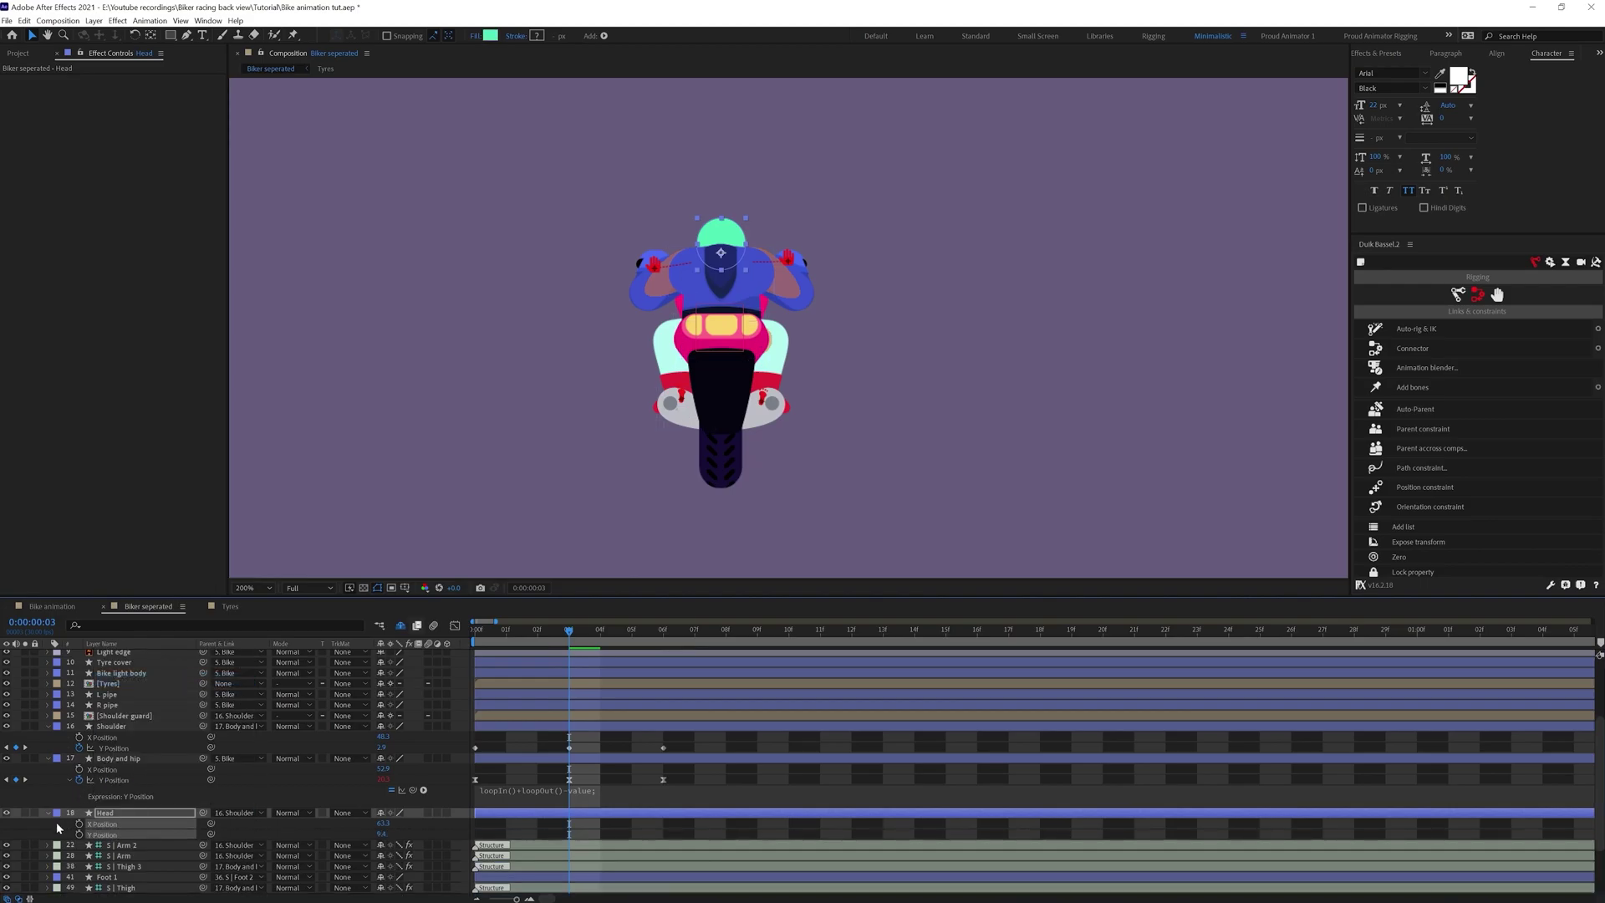
pyautogui.click(80, 834)
pyautogui.press('j')
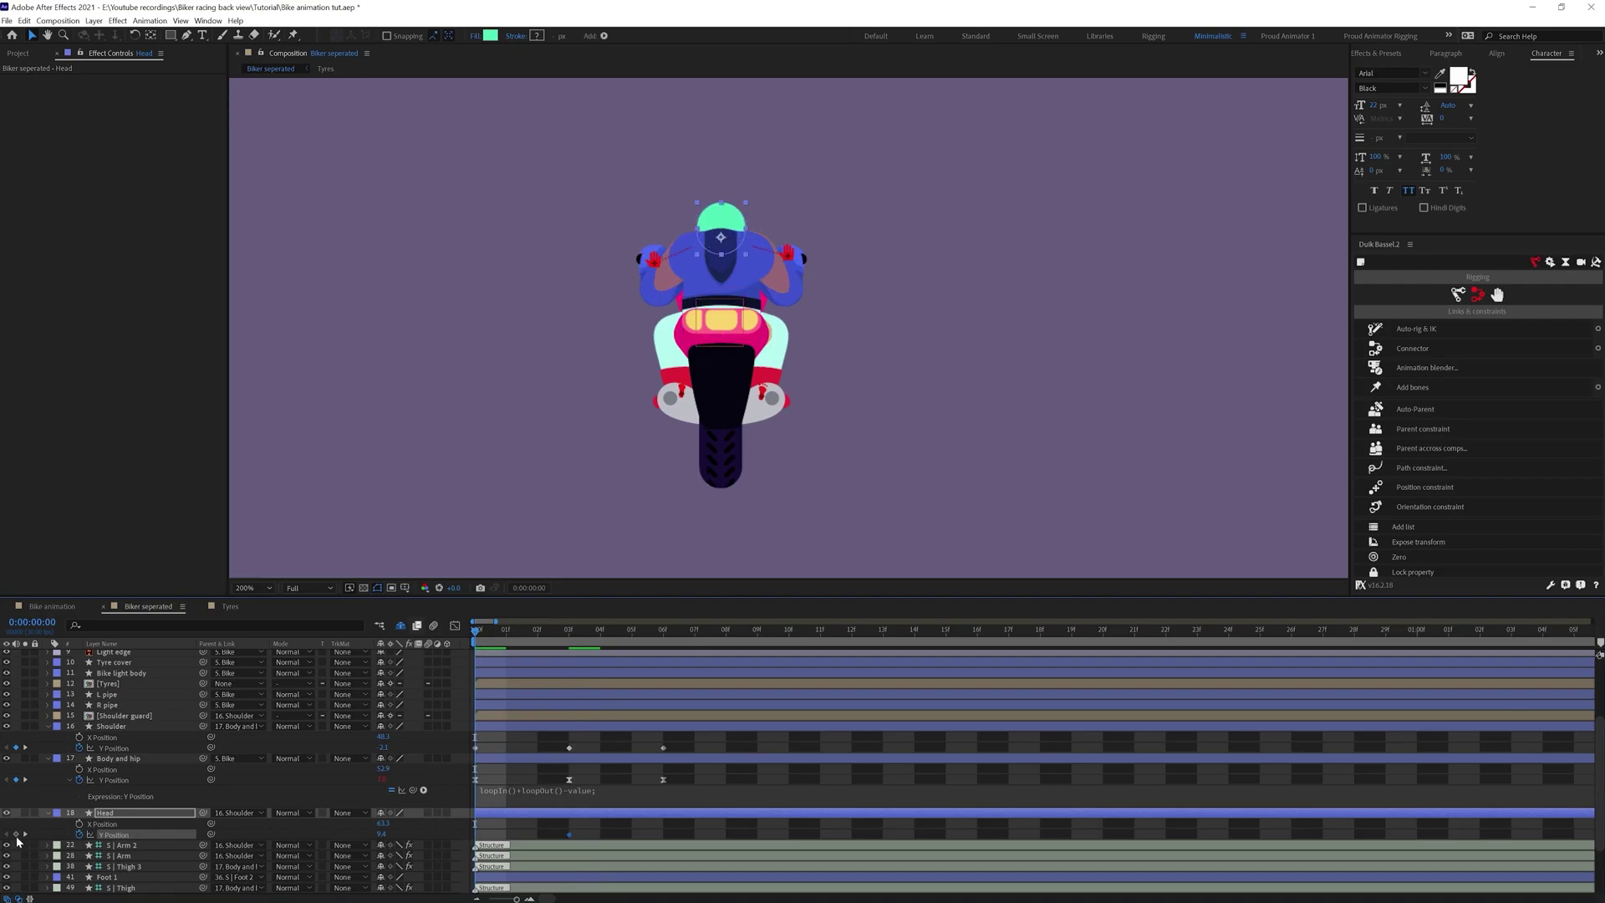
pyautogui.press('k')
pyautogui.press('k')
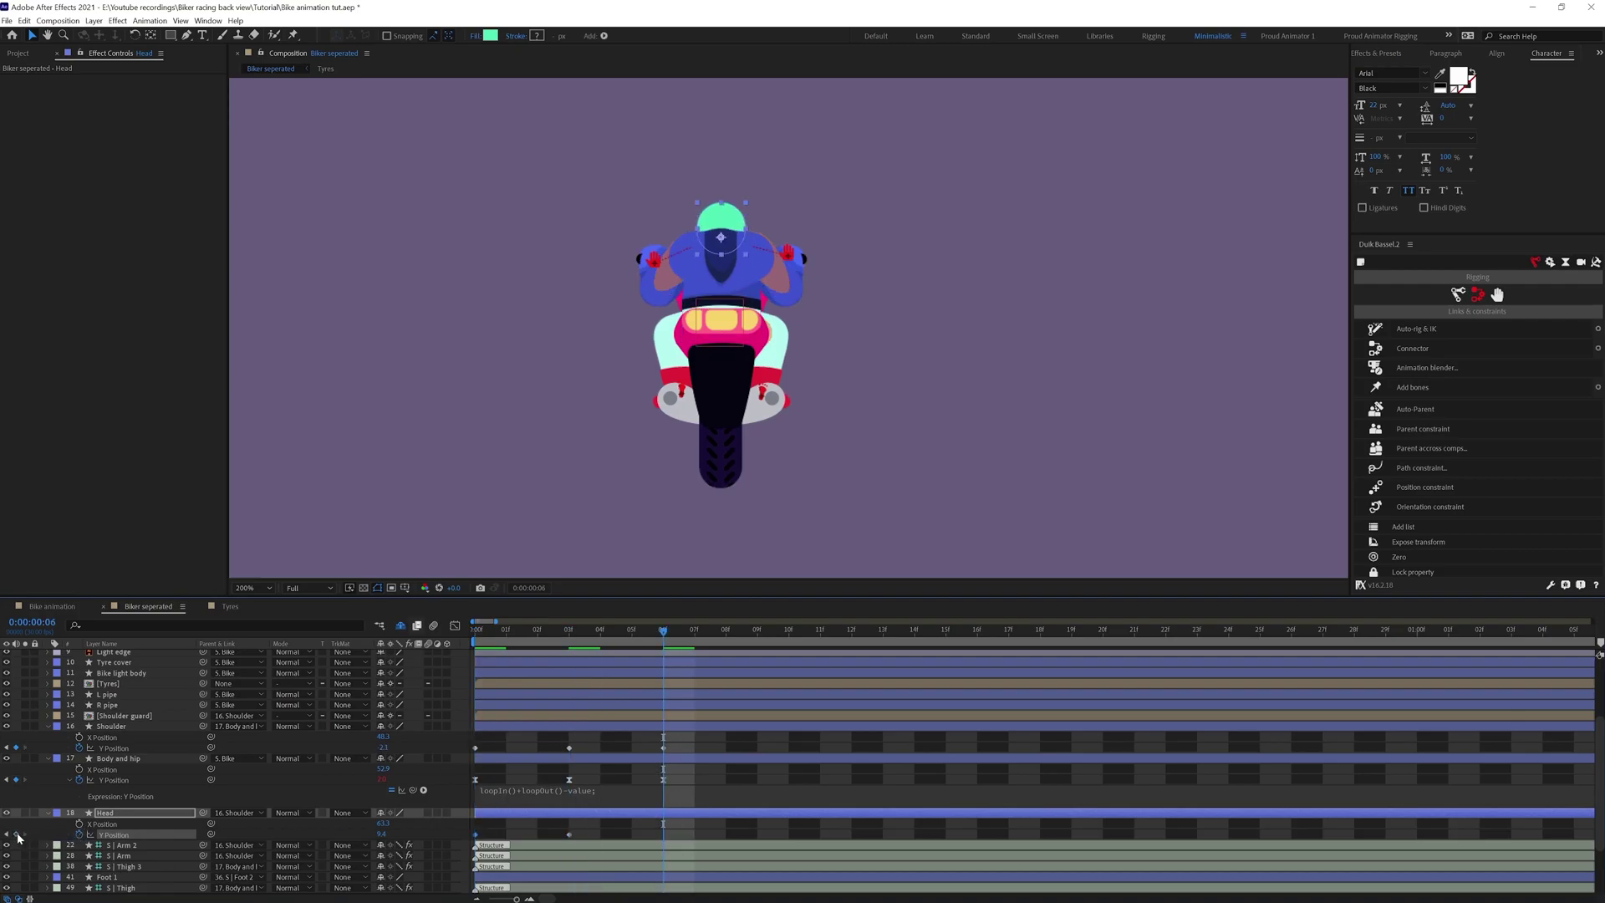
pyautogui.click(17, 834)
pyautogui.press('j')
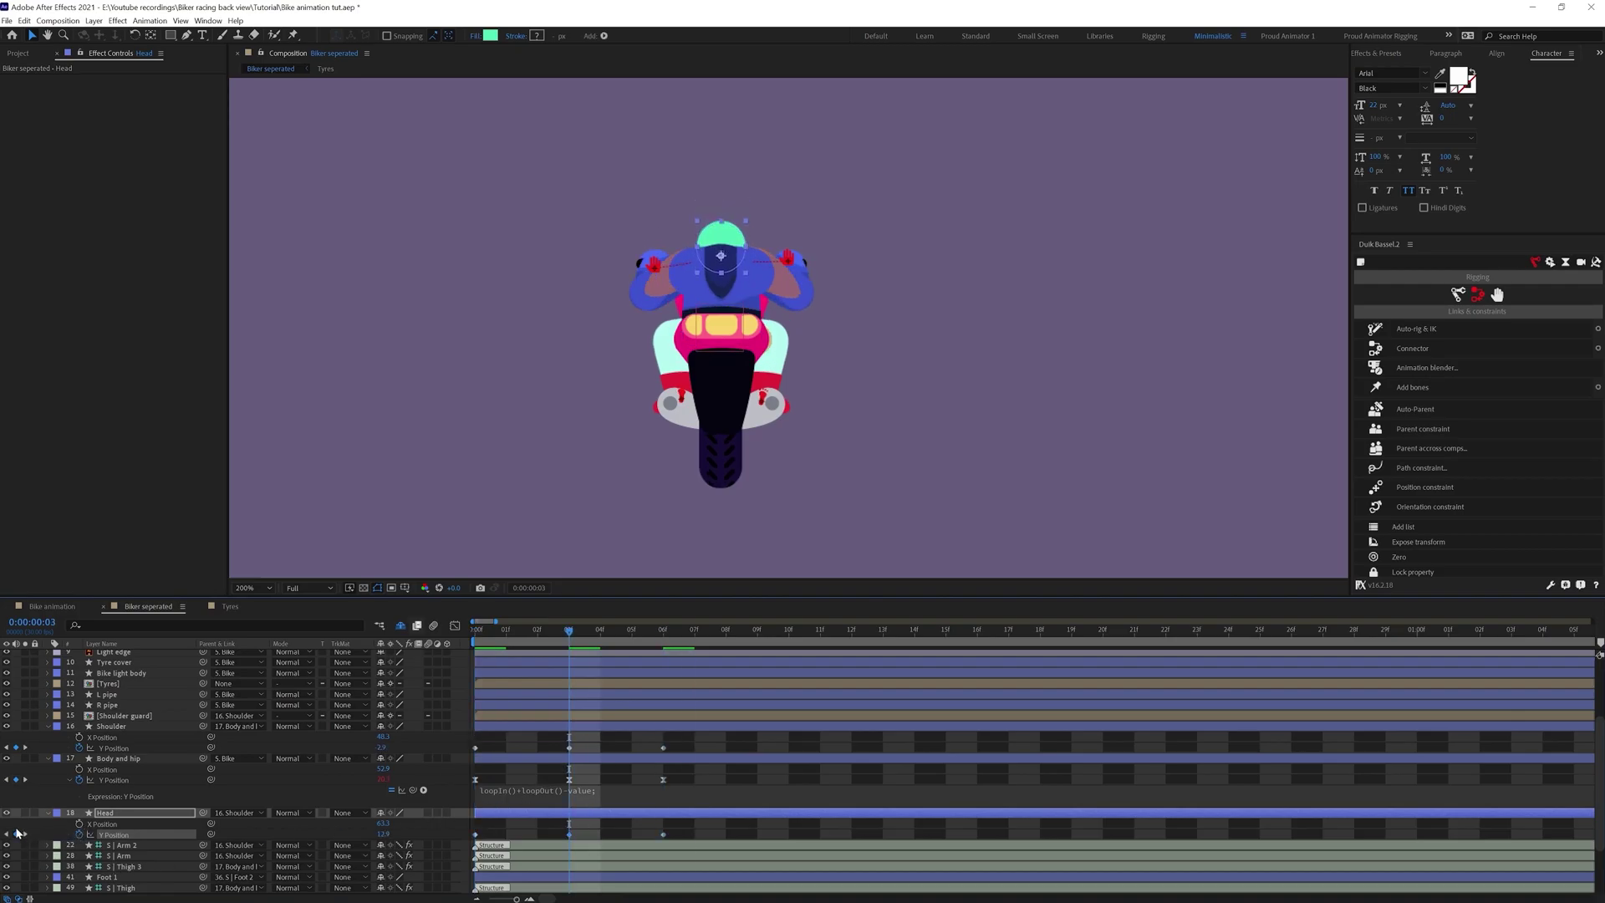
# Apply Easy Ease to all Y Position keyframes of the Head and Shoulder layers
pyautogui.moveTo(686, 829); pyautogui.dragTo(458, 838)
pyautogui.moveTo(683, 742); pyautogui.dragTo(451, 756)
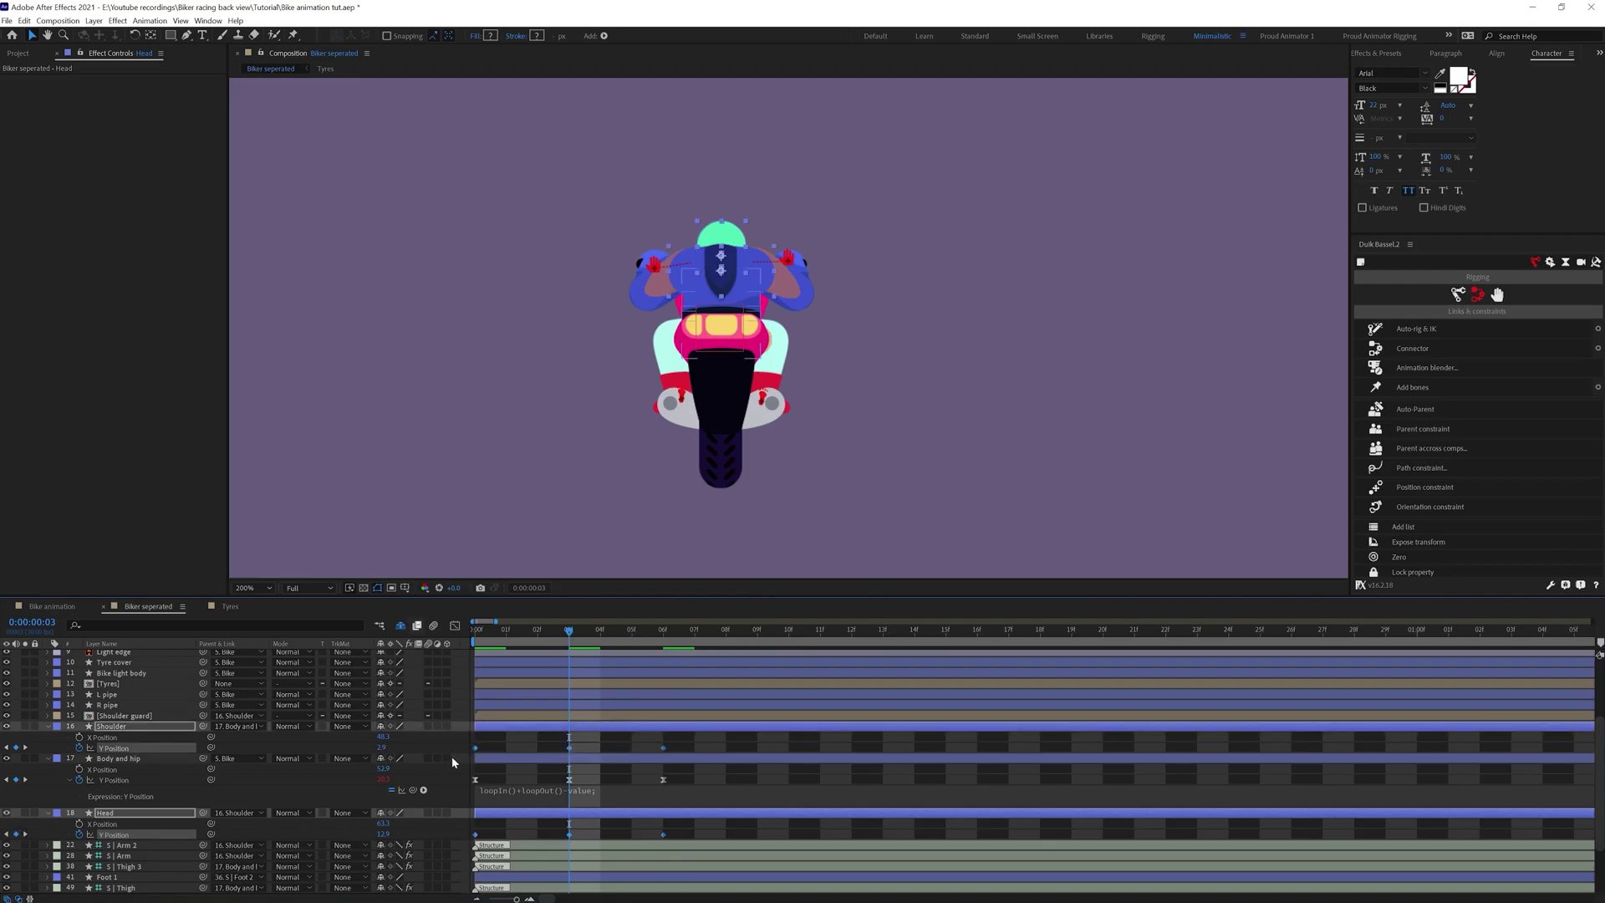
pyautogui.press('F9')
# Copy the Body and hip loopIn()+loopOut()-value expression to the Y Position of Shoulder and Head
pyautogui.click(533, 744)
pyautogui.click(524, 792)
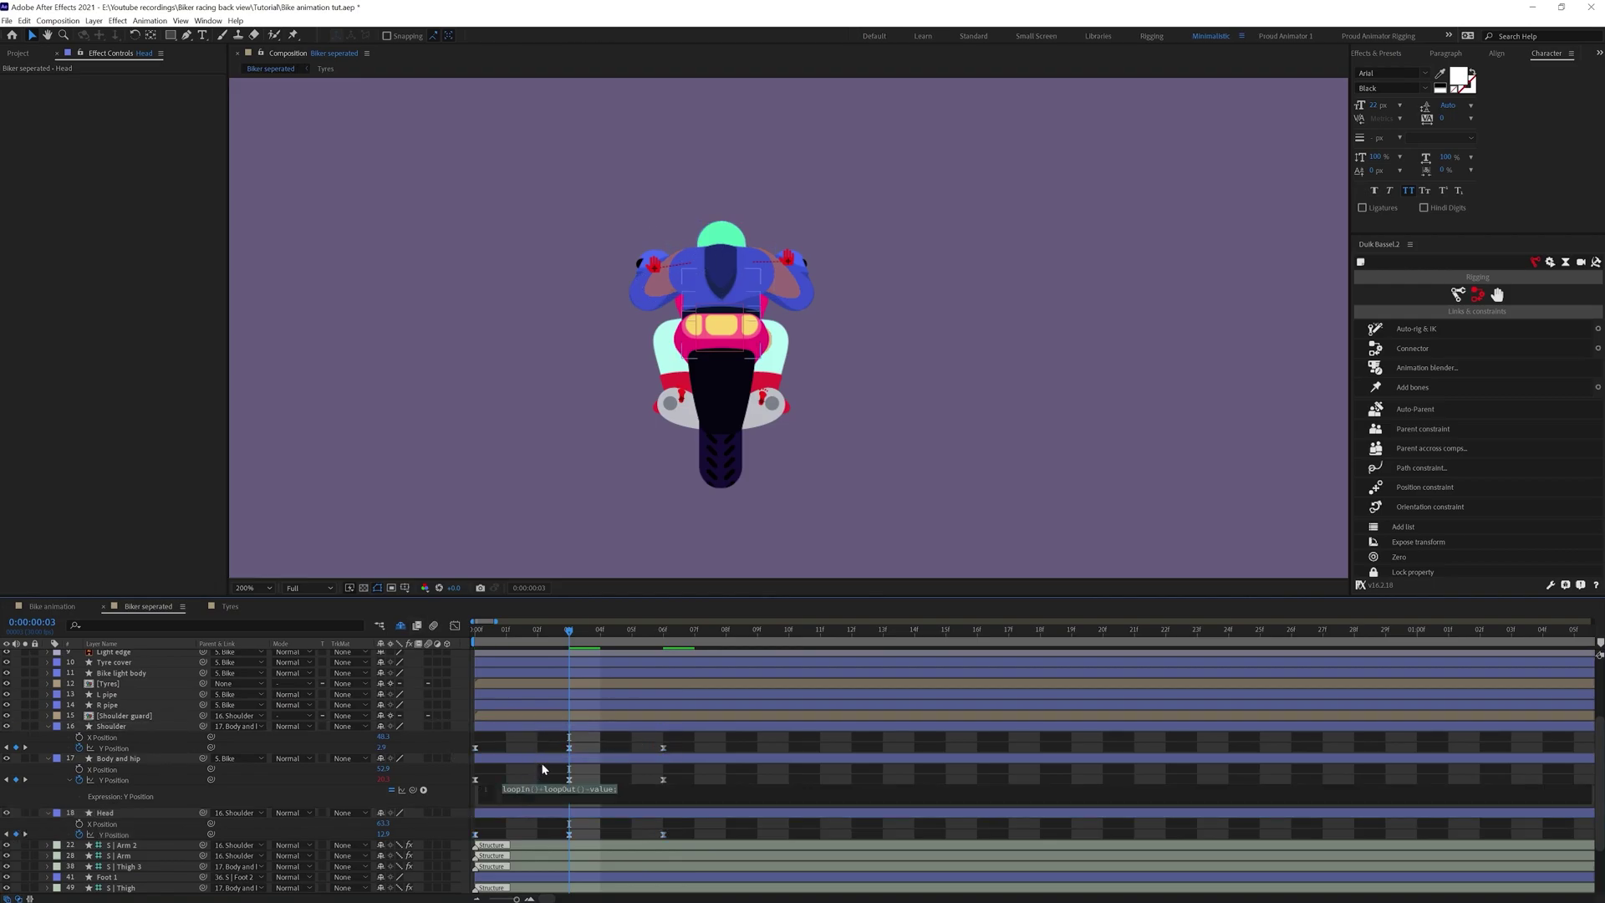
pyautogui.hotkey('ctrl', 'c')
pyautogui.keyDown('alt'); pyautogui.click(80, 748); pyautogui.keyUp('alt')
pyautogui.hotkey('ctrl', 'v')
pyautogui.keyDown('alt'); pyautogui.click(79, 857); pyautogui.keyUp('alt')
pyautogui.hotkey('ctrl', 'v')
# Shift the Y Position keyframes of Shoulder and Head one frame later, to frames 1, 4 and 7
pyautogui.click(673, 742)
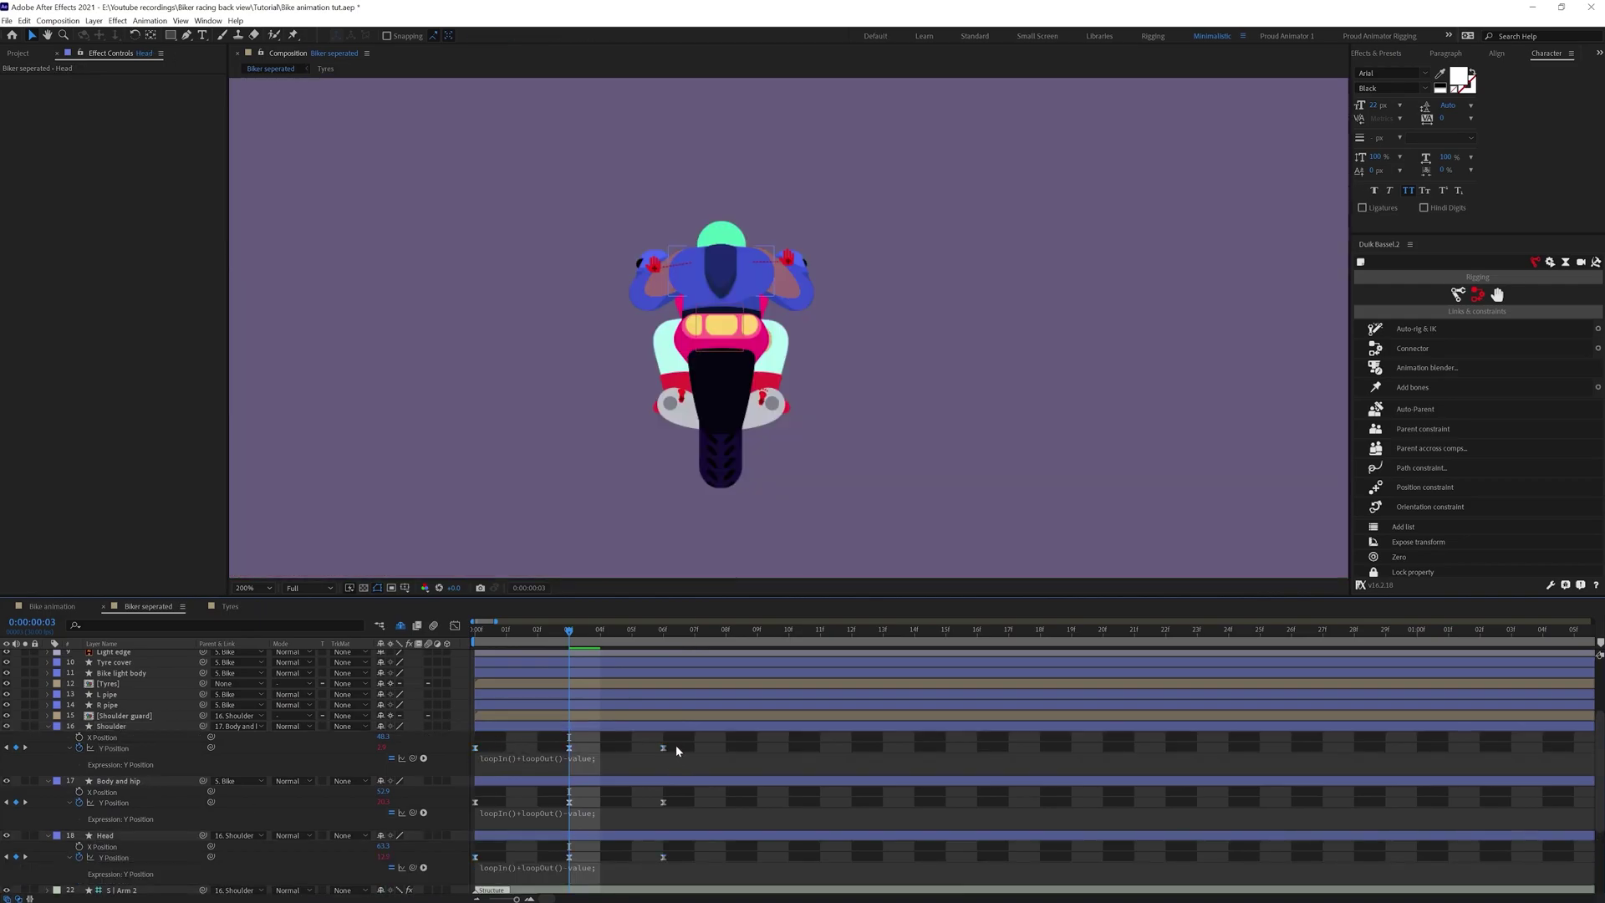
pyautogui.moveTo(674, 742); pyautogui.dragTo(485, 764)
pyautogui.moveTo(689, 851); pyautogui.dragTo(447, 877)
pyautogui.keyDown('shift'); pyautogui.click(477, 751); pyautogui.keyUp('shift')
pyautogui.hotkey('alt', 'Right')
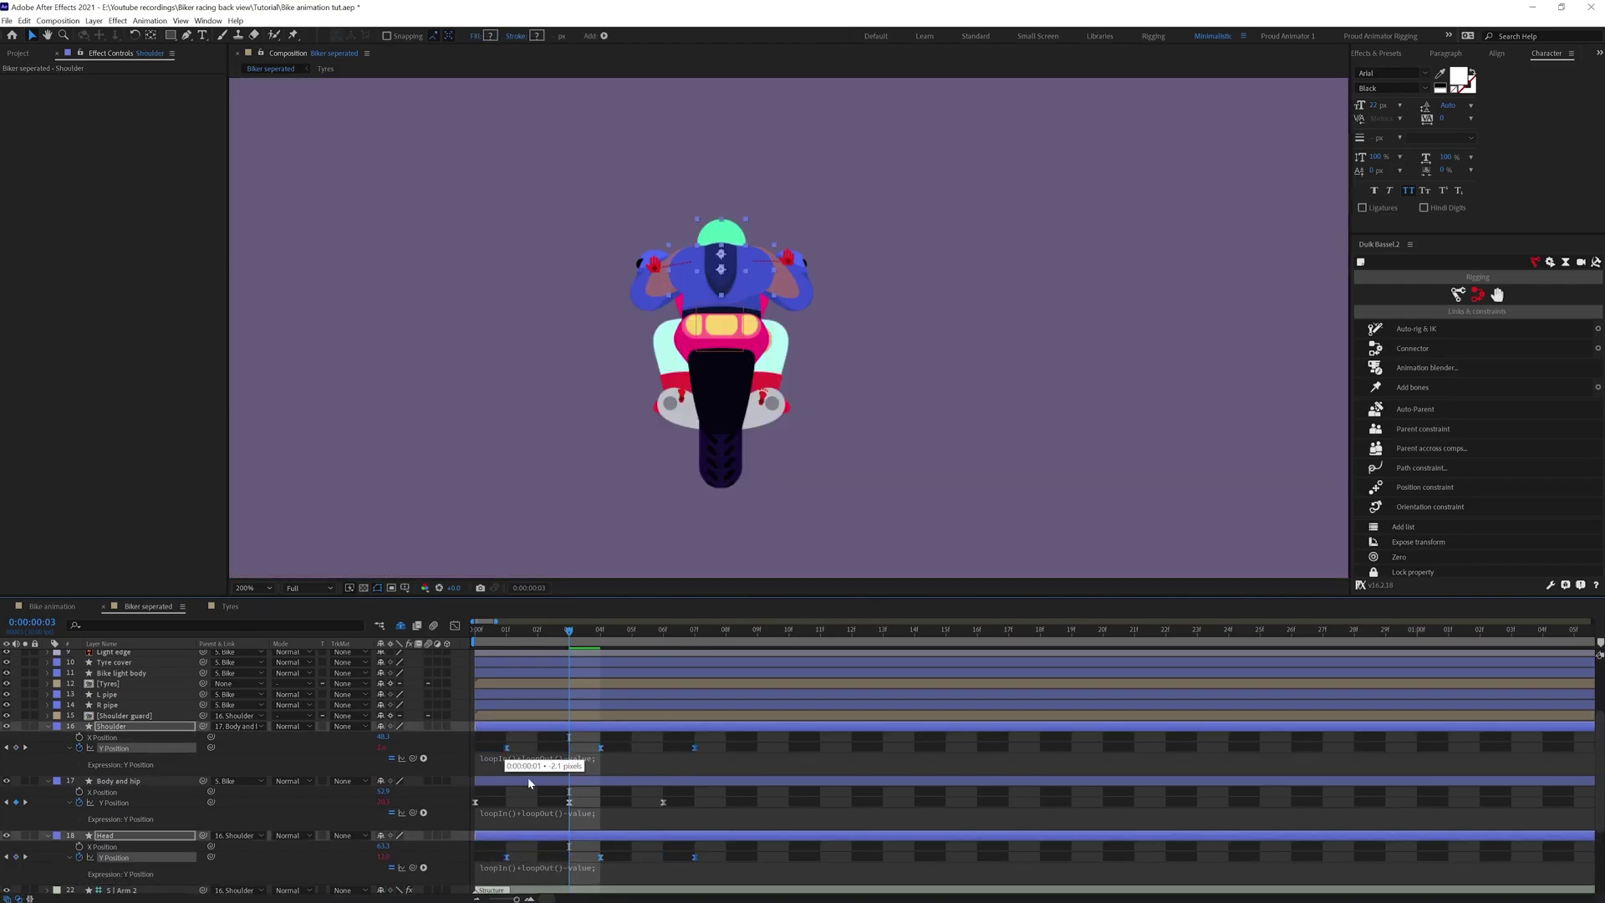
# Shift the Head's Y Position keyframes one further frame, to frames 2, 5 and 8, and preview the animation from the start
pyautogui.moveTo(716, 855); pyautogui.dragTo(462, 871)
pyautogui.hotkey('alt', 'Right')
pyautogui.click(504, 859)
pyautogui.press('Home')
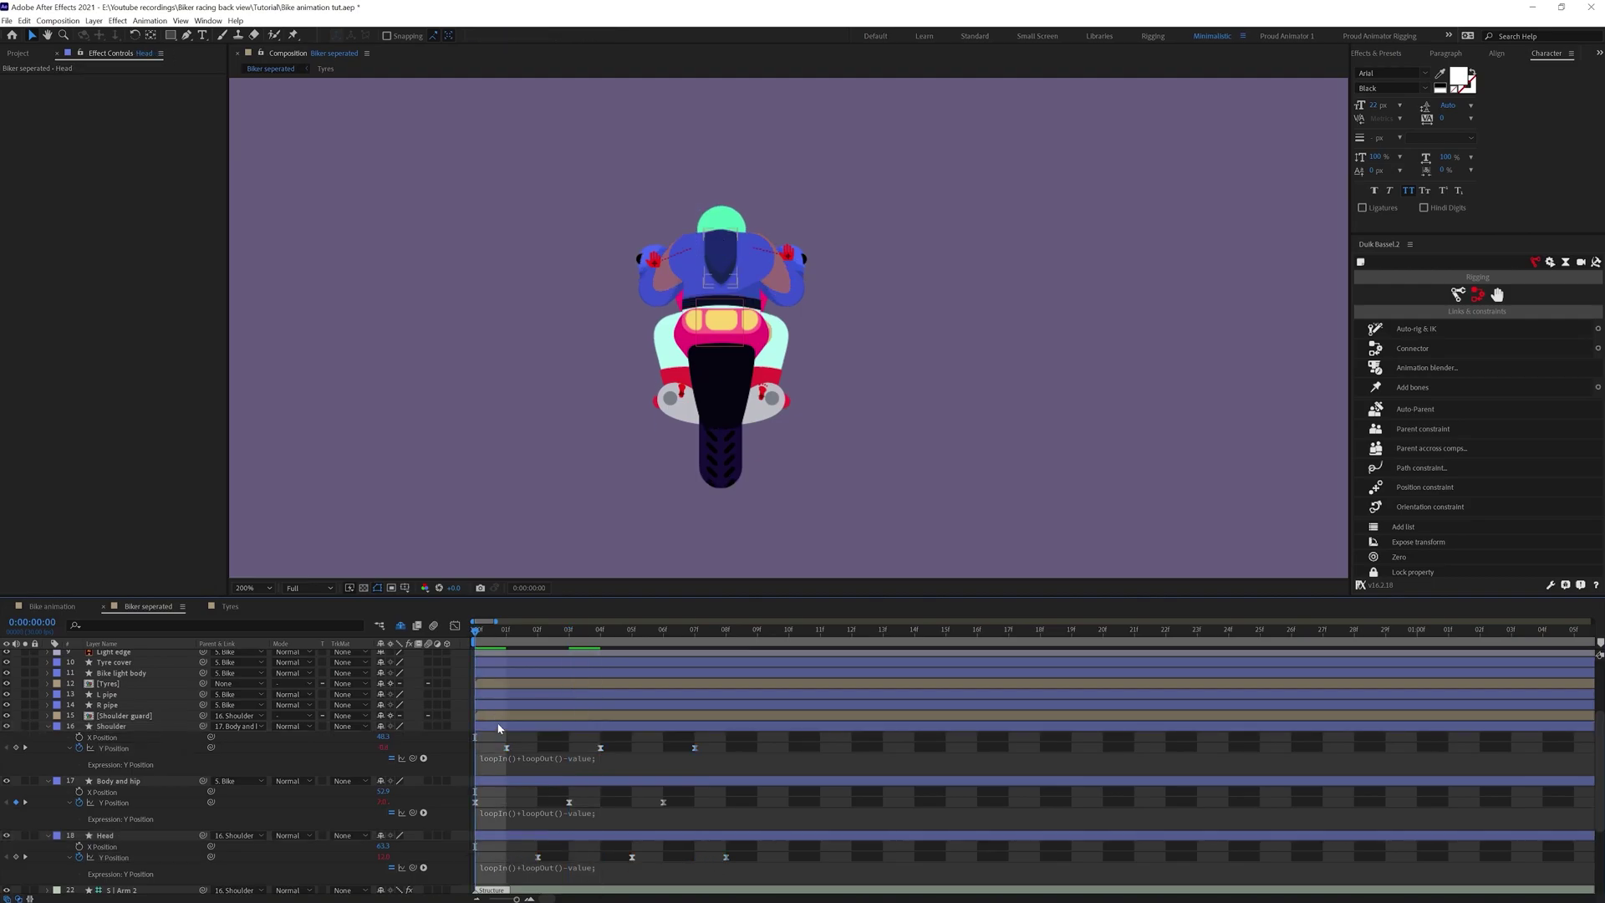
pyautogui.press('space')
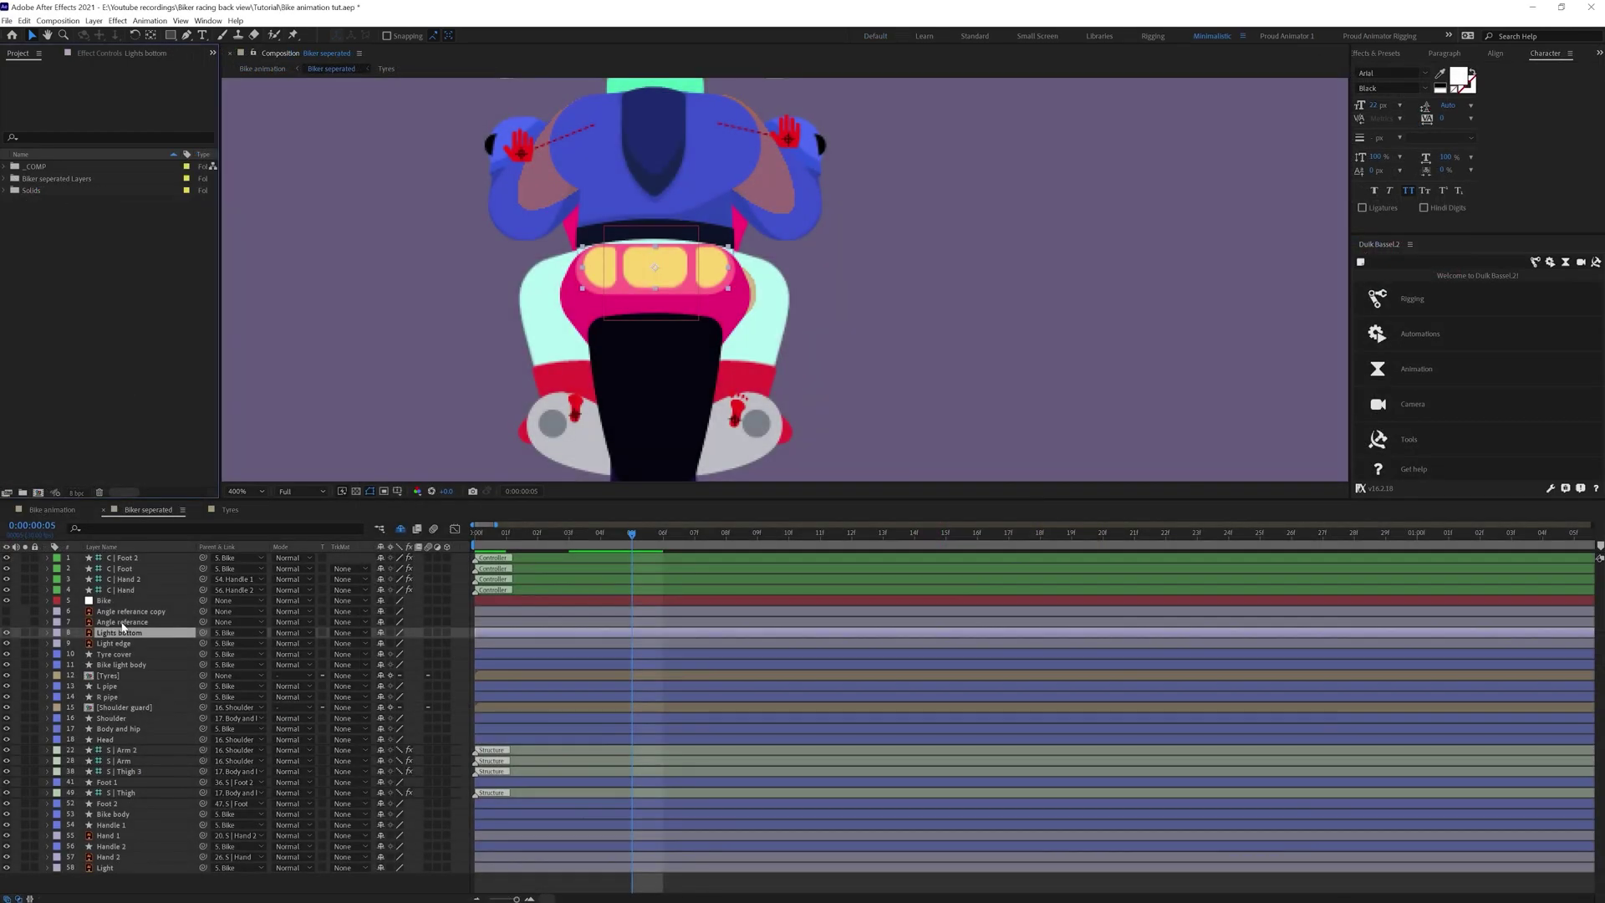
# Show the Angle reference layer over the rig, keeping Angle reference copy hidden
pyautogui.click(121, 622)
pyautogui.click(125, 611)
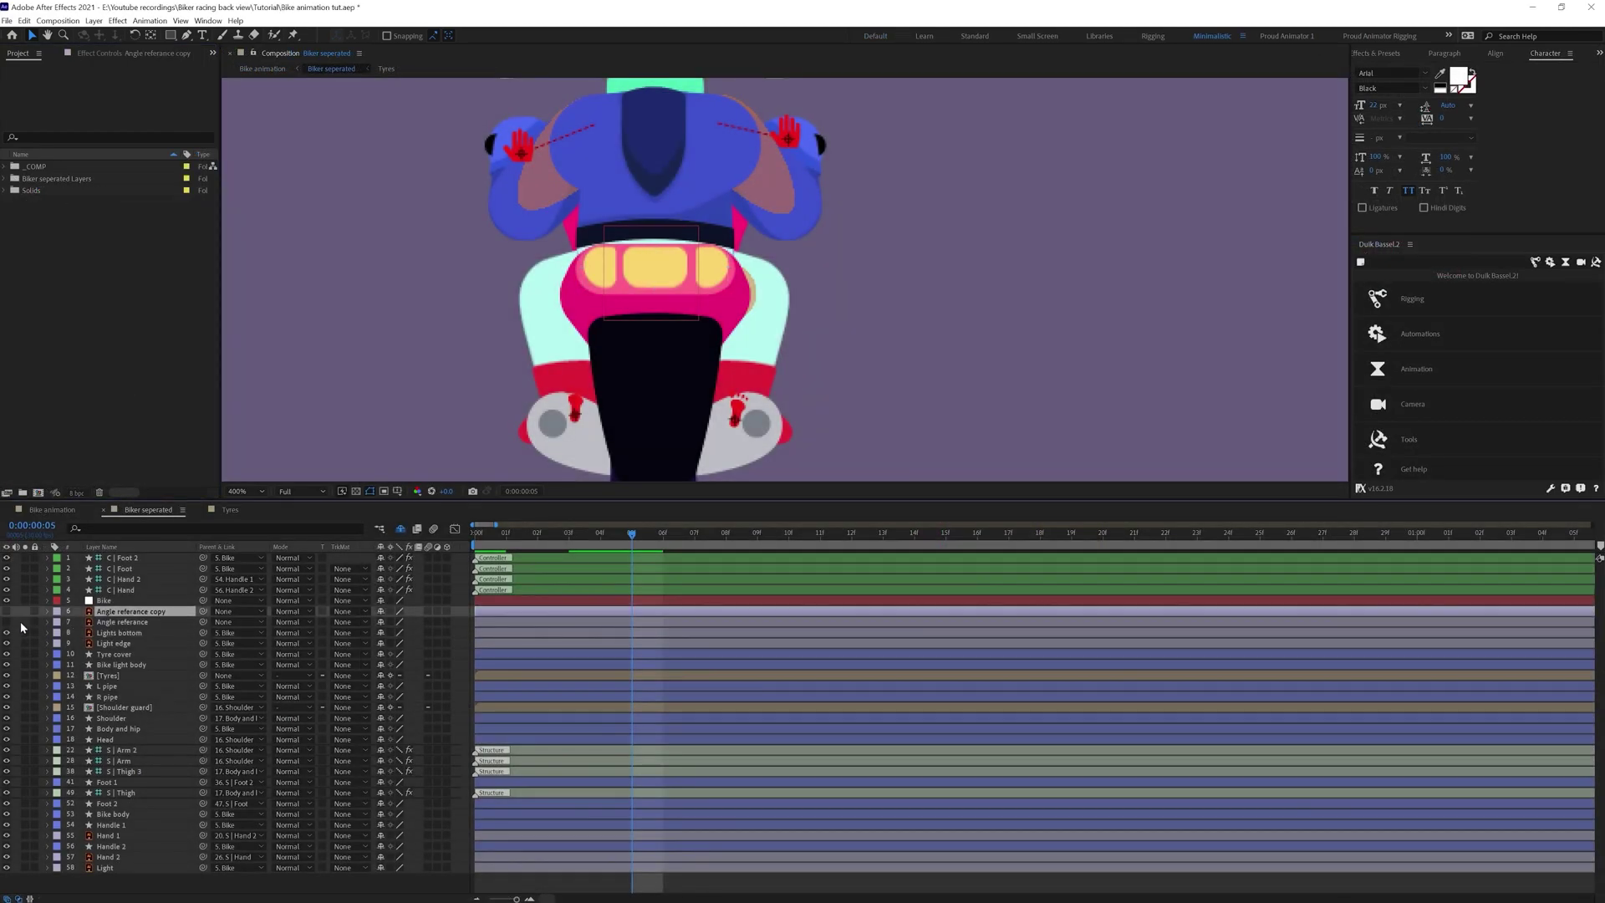
pyautogui.click(6, 611)
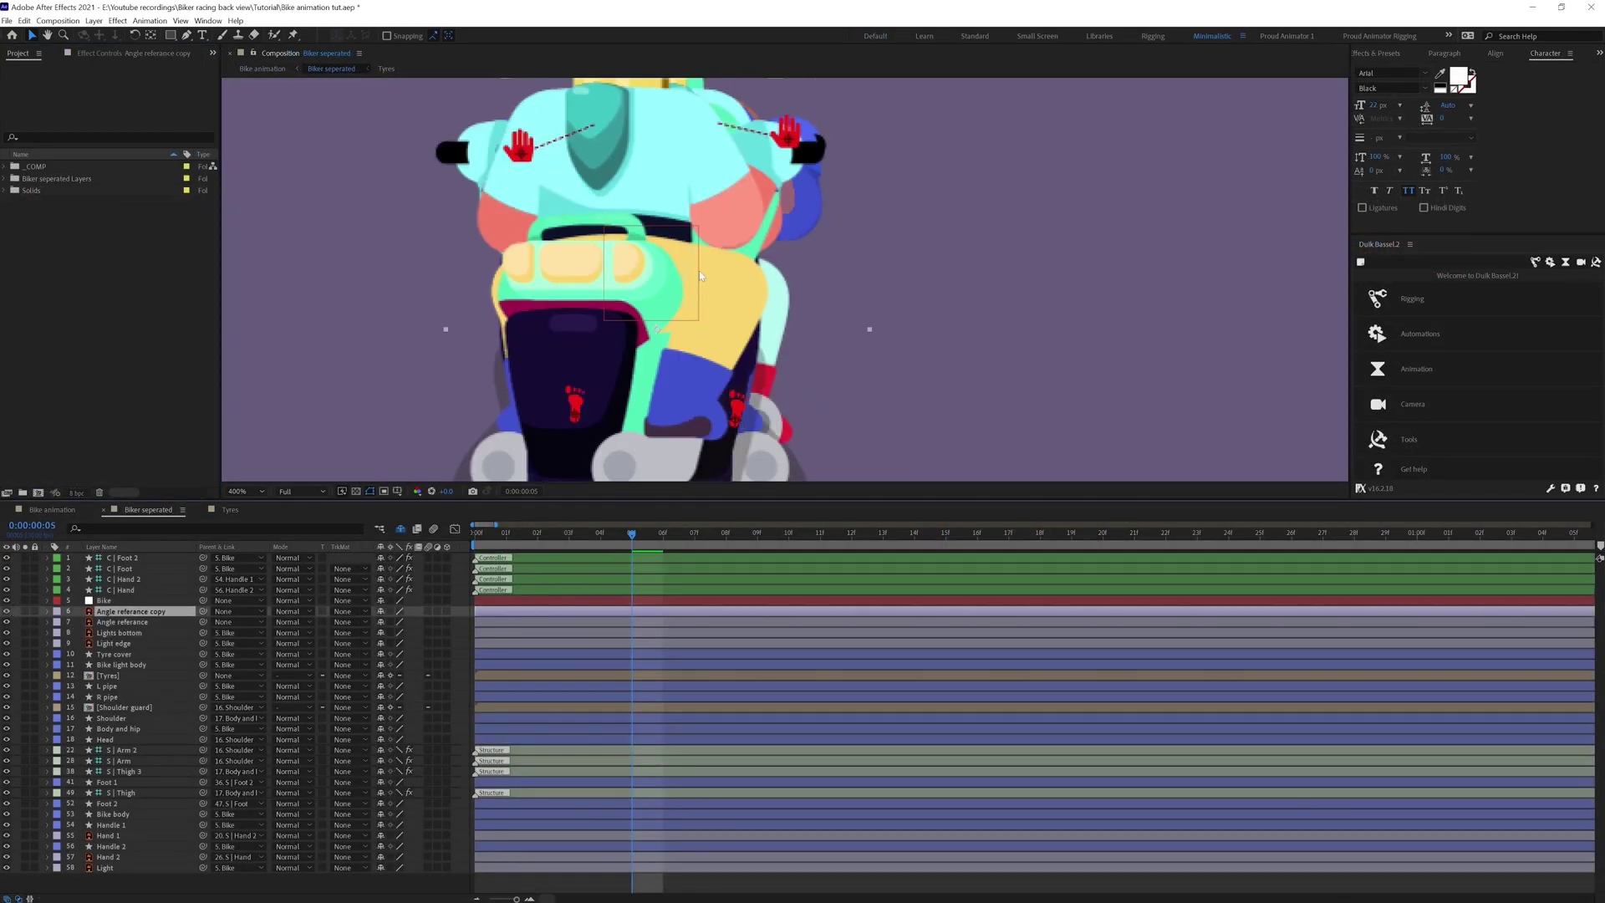
pyautogui.scroll(-2, 774, 259)
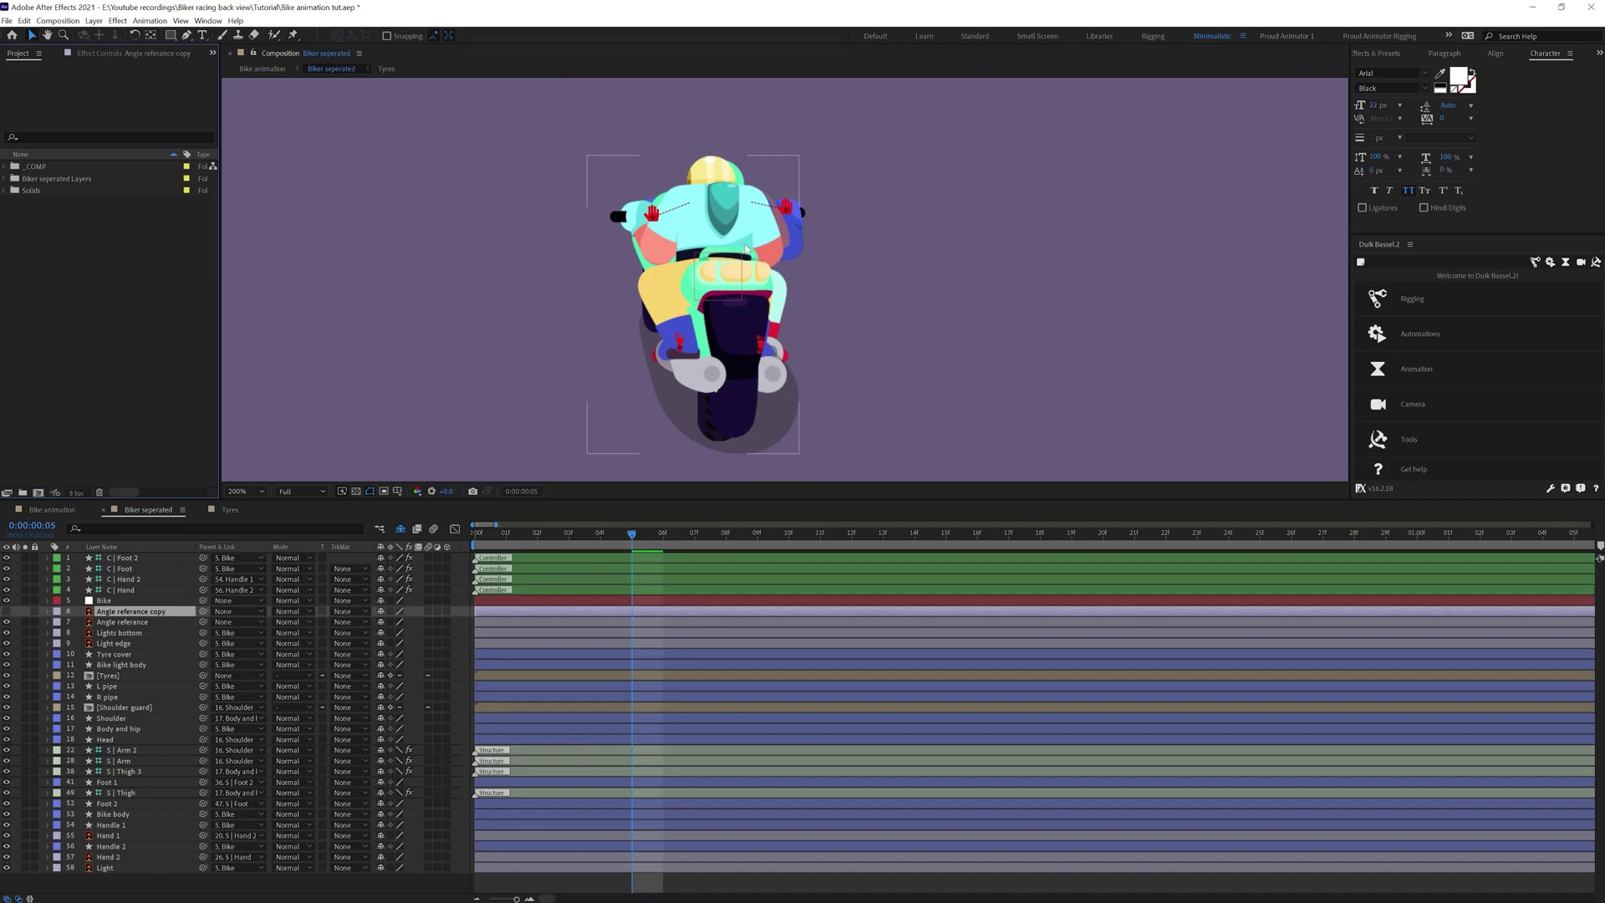
# Reduce the opacity of the Angle reference layer so the rig shows through, and lock the layer
pyautogui.click(122, 622)
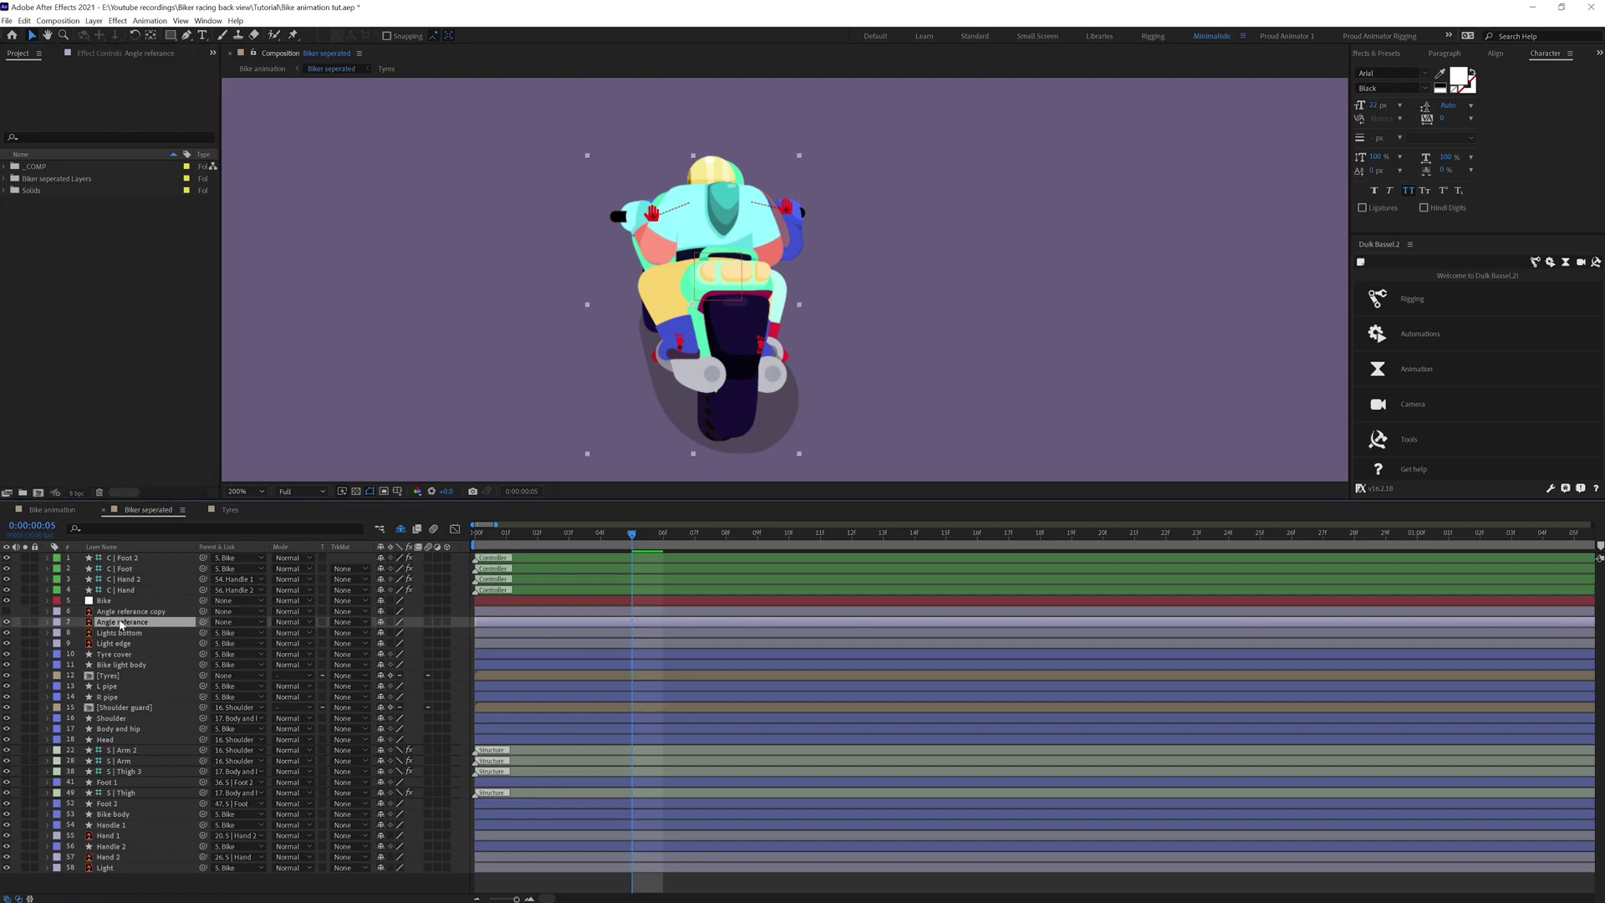
pyautogui.press('t')
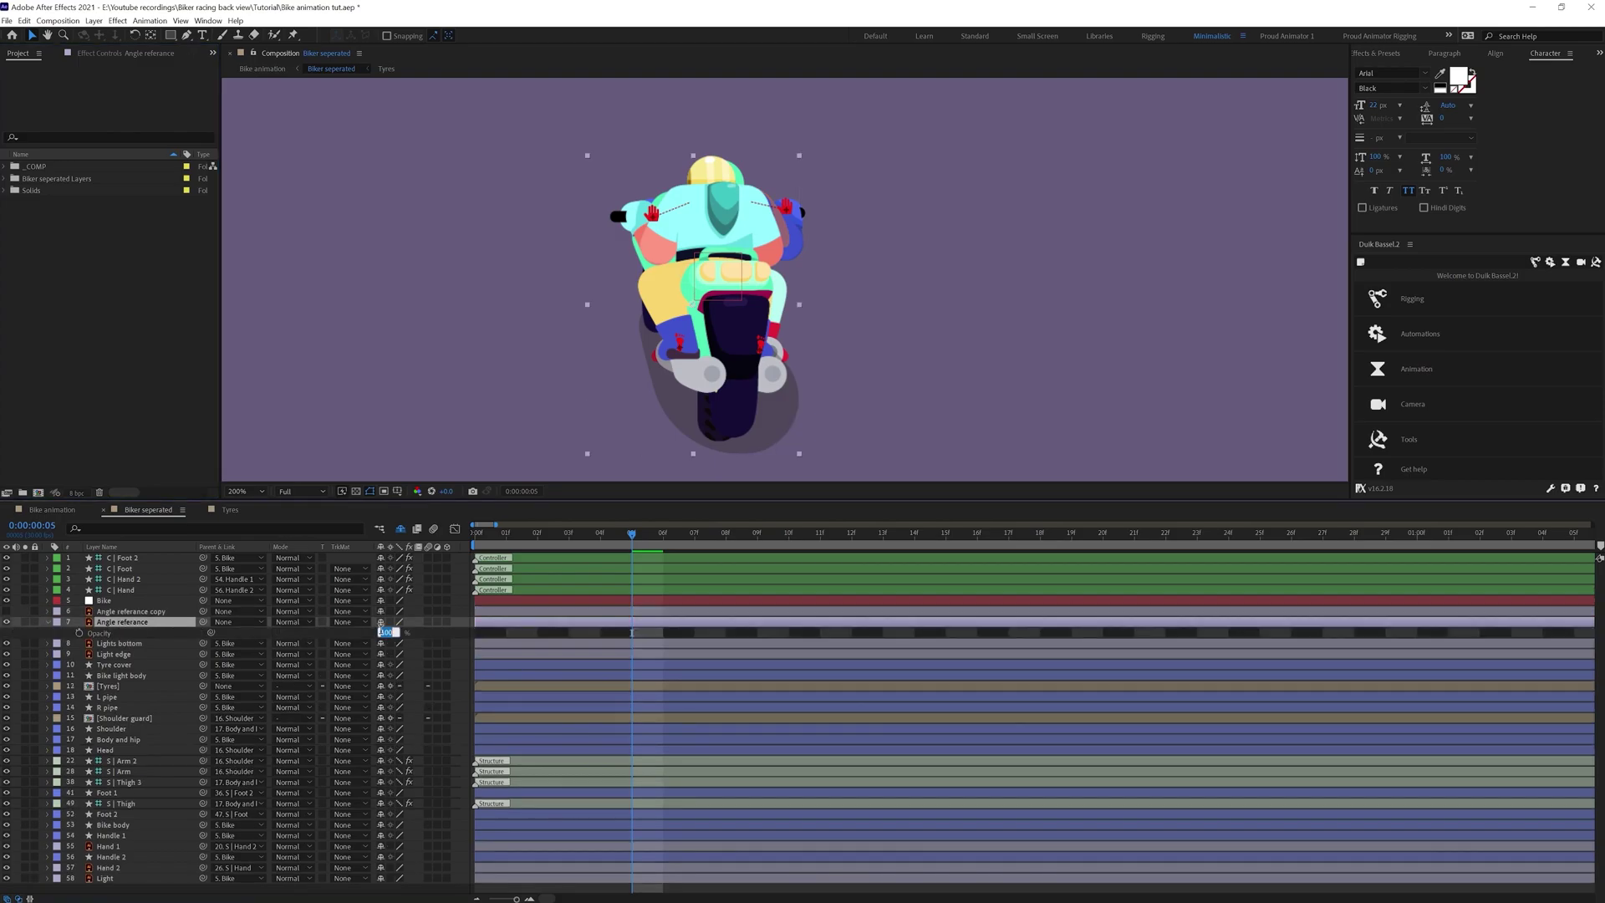
pyautogui.press('Return')
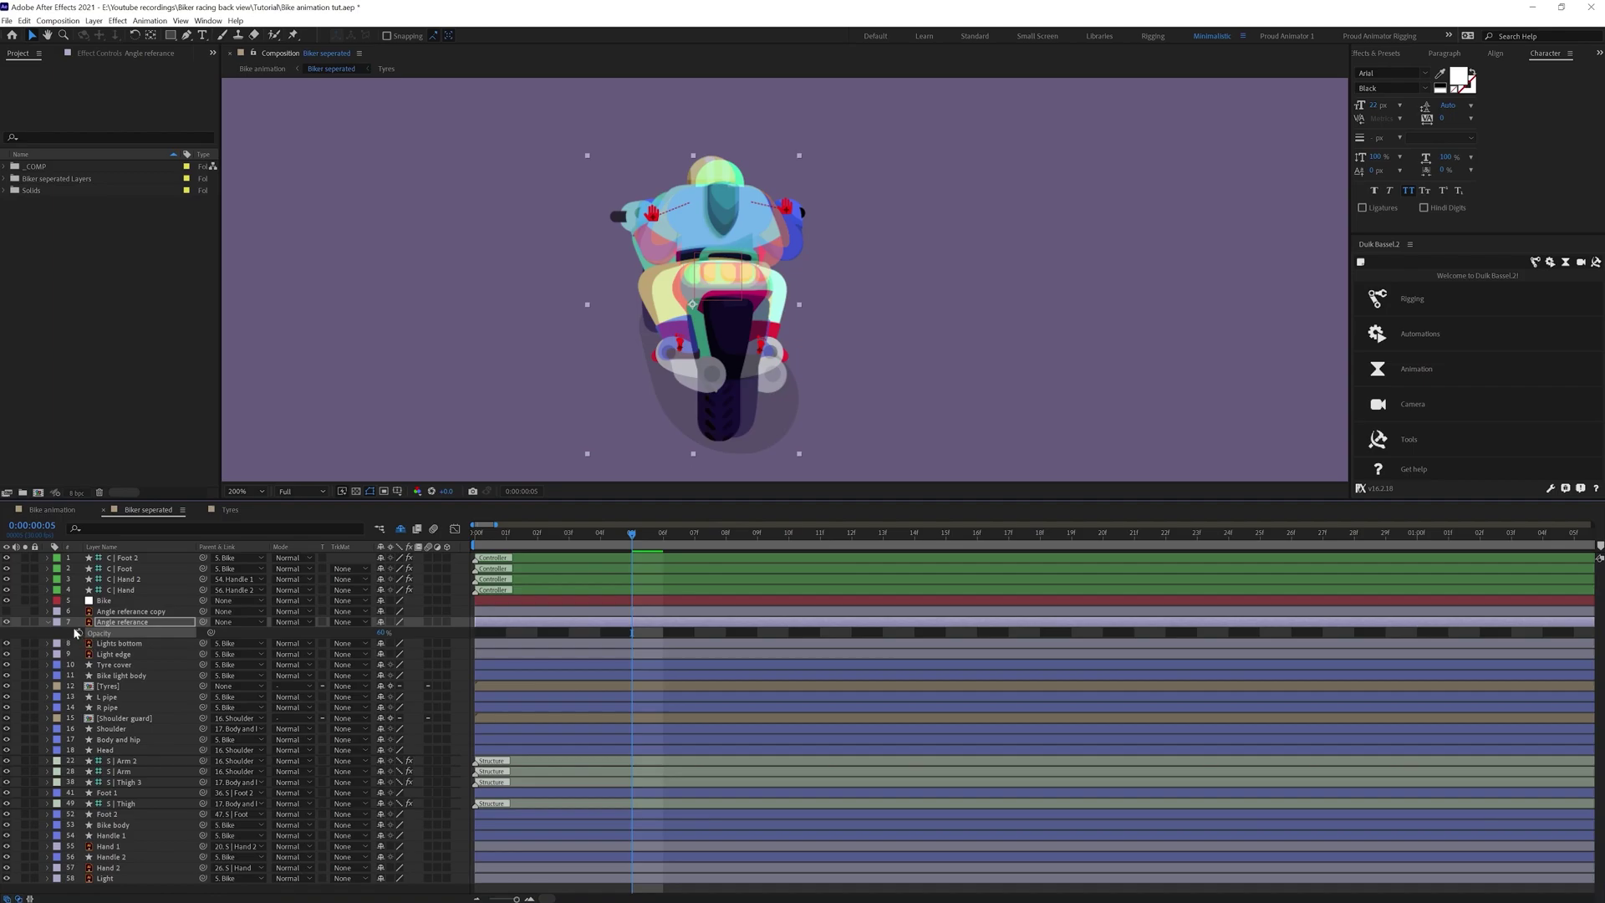
pyautogui.click(34, 621)
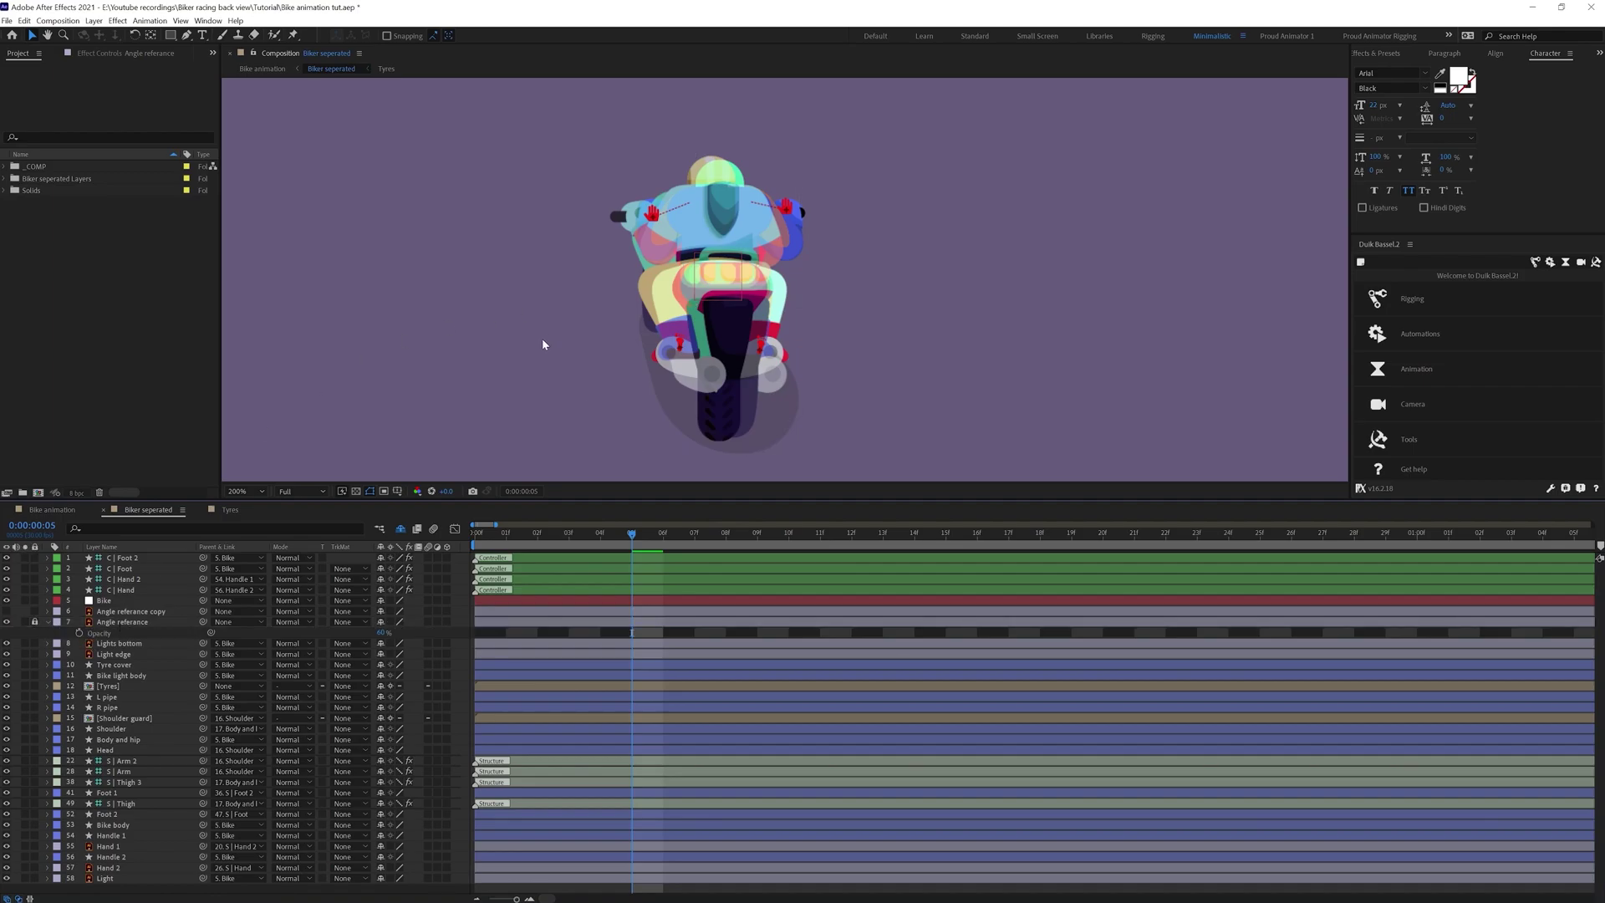
# Set a Position keyframe on the Lights bottom layer at 0:00:03:17
pyautogui.click(711, 276)
pyautogui.scroll(1, 703, 303)
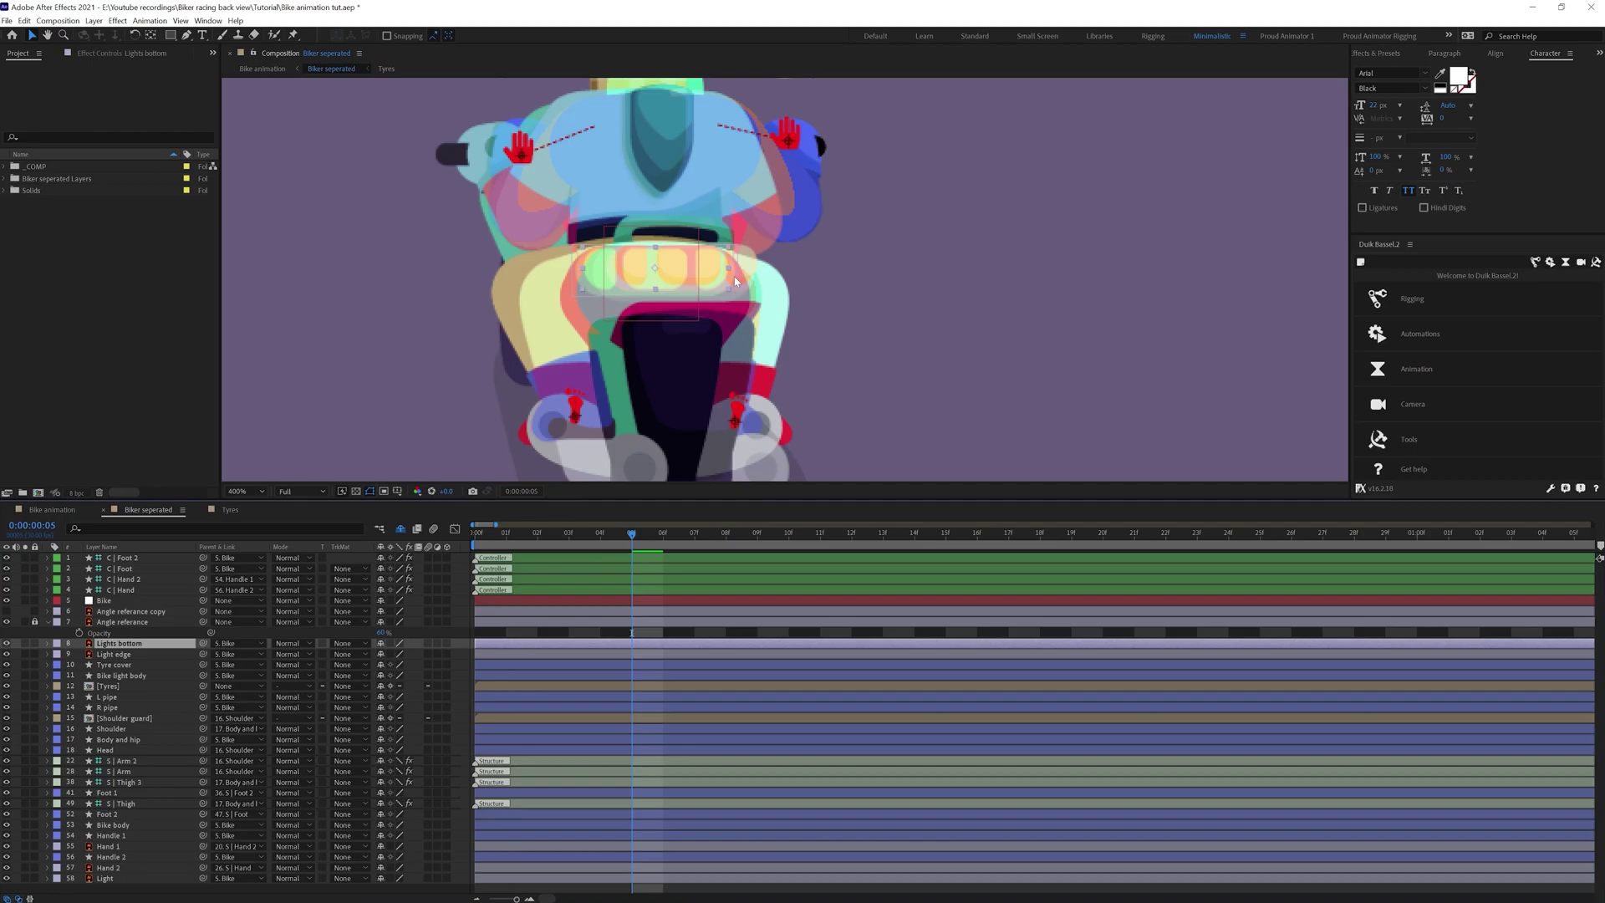
pyautogui.press('p')
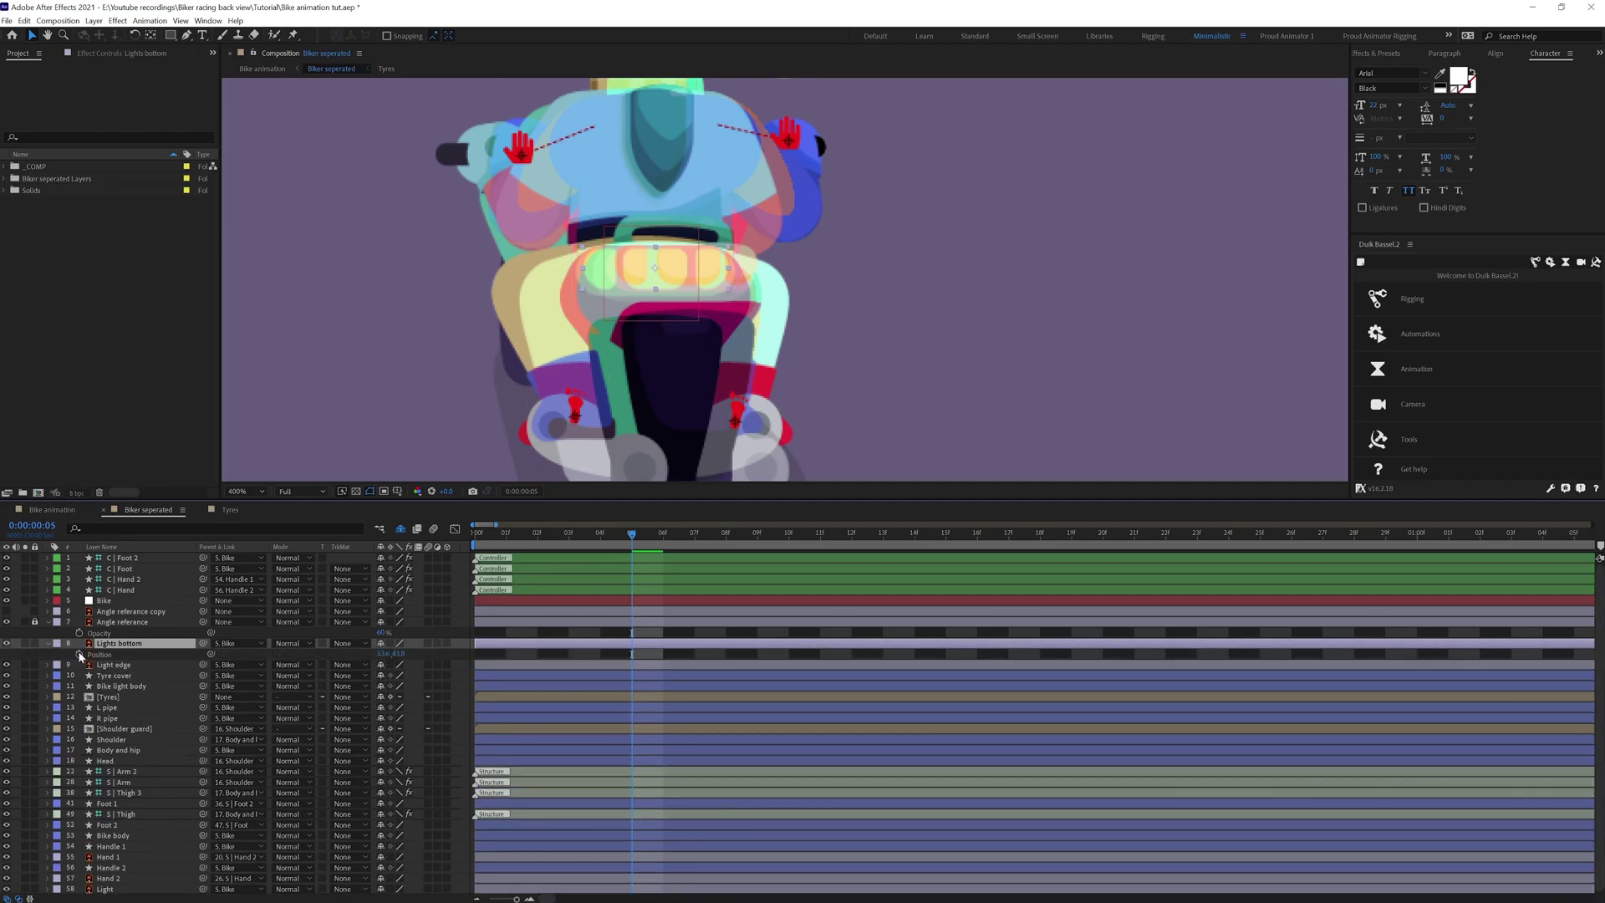
pyautogui.click(80, 654)
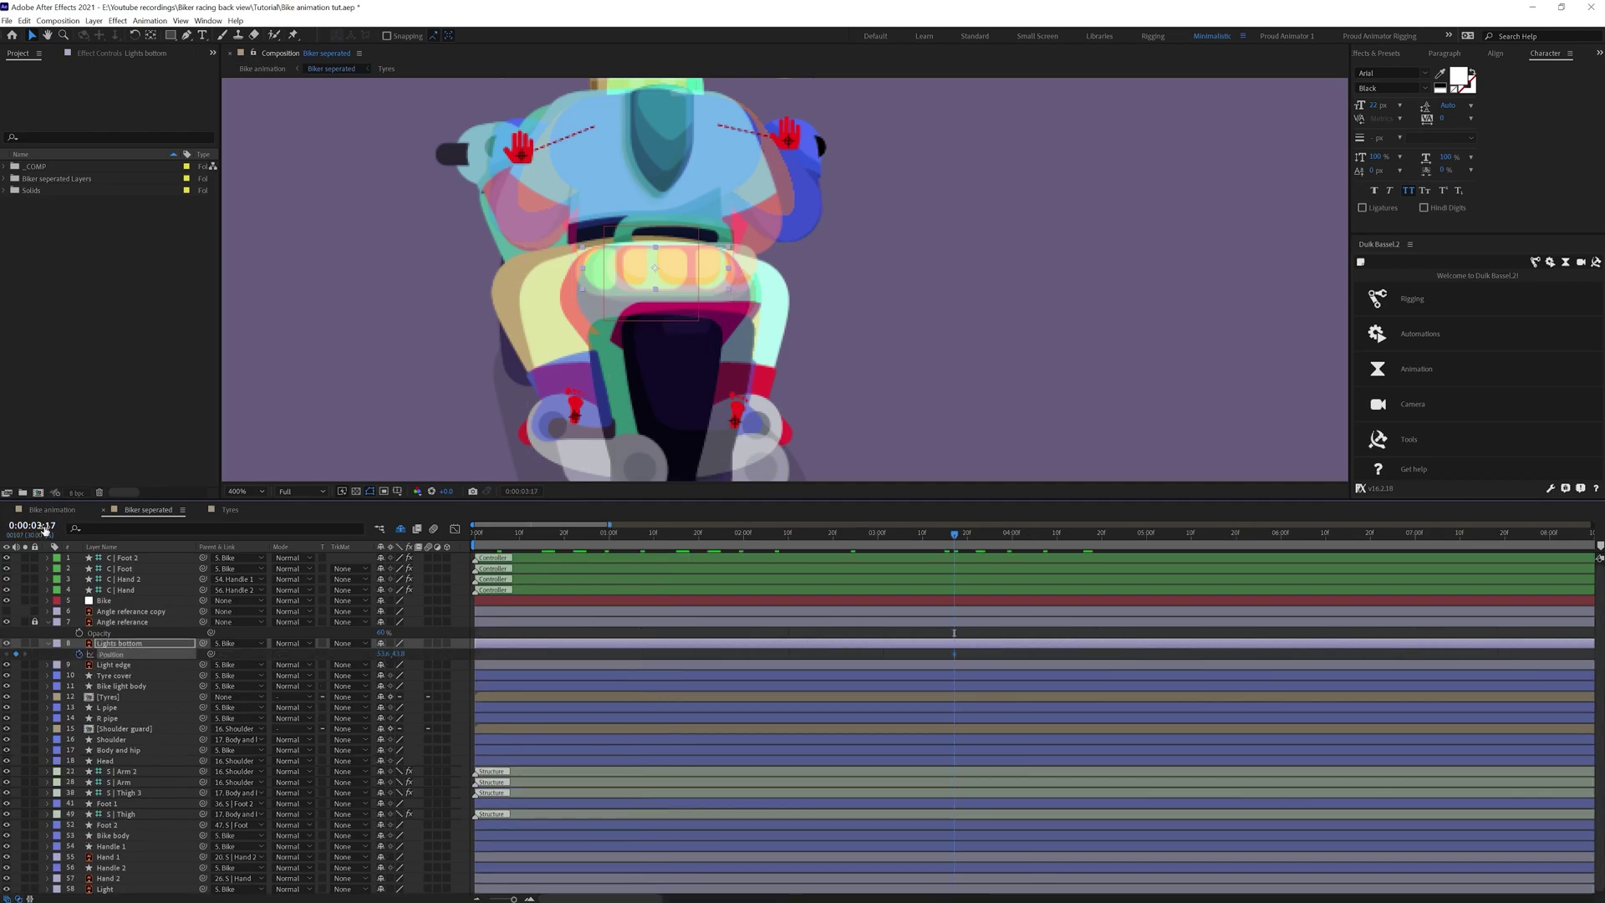
# Go 12 frames ahead to 0:00:03:29 and move Lights bottom sideways to match the lights in the angle reference
pyautogui.click(11, 525)
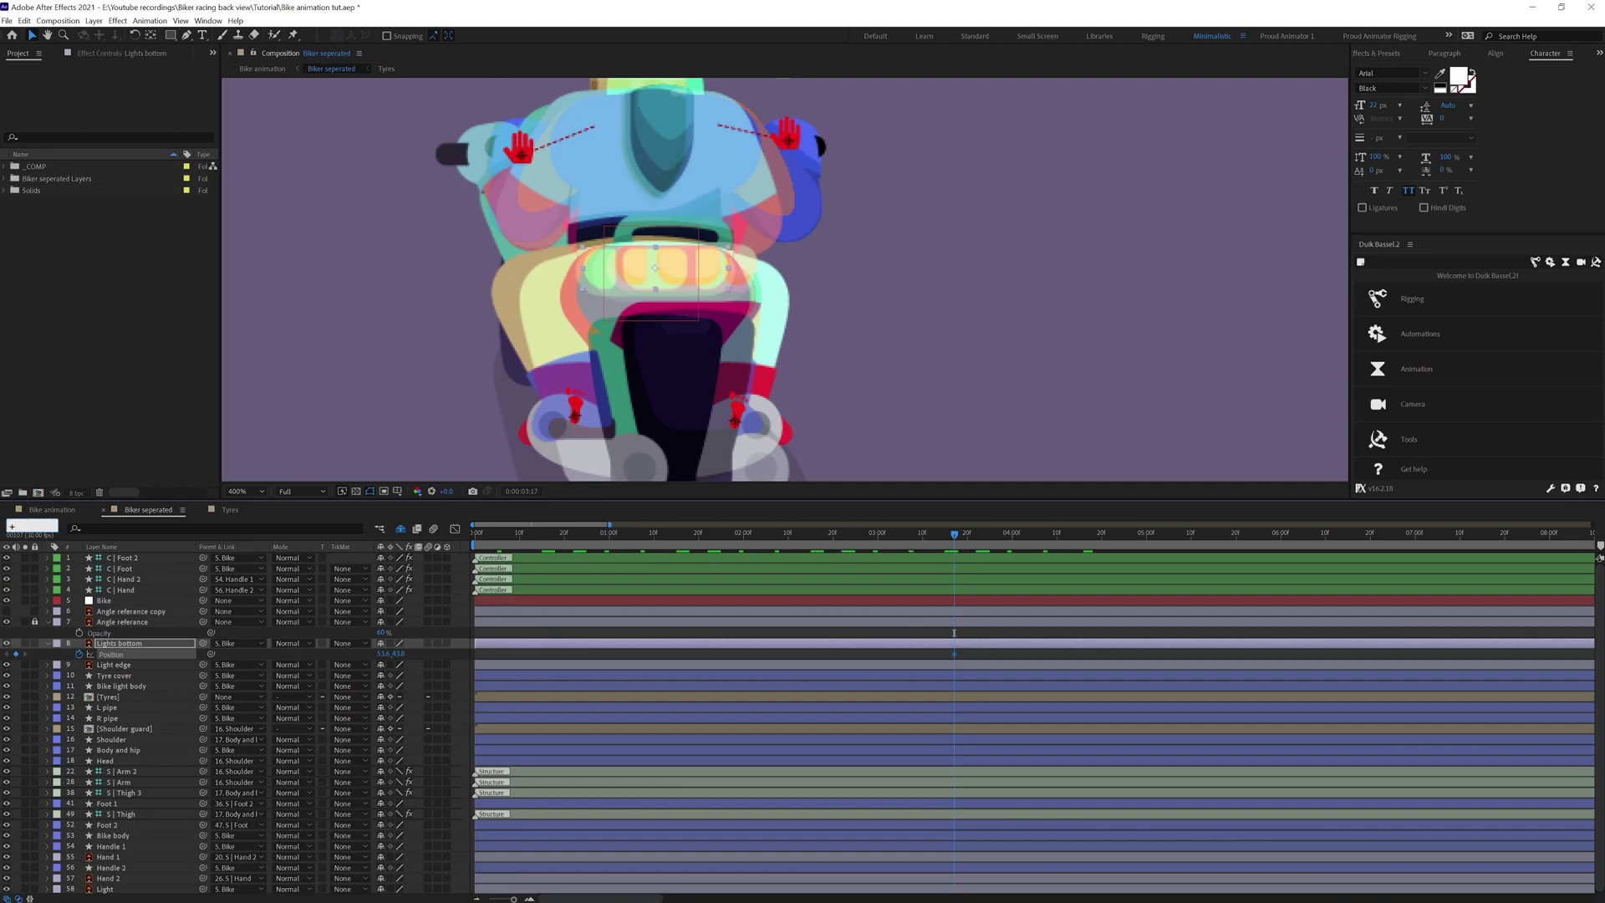
pyautogui.write('+12')
pyautogui.press('Return')
pyautogui.press('.')
pyautogui.moveTo(618, 279); pyautogui.dragTo(682, 271)
pyautogui.press('Up')
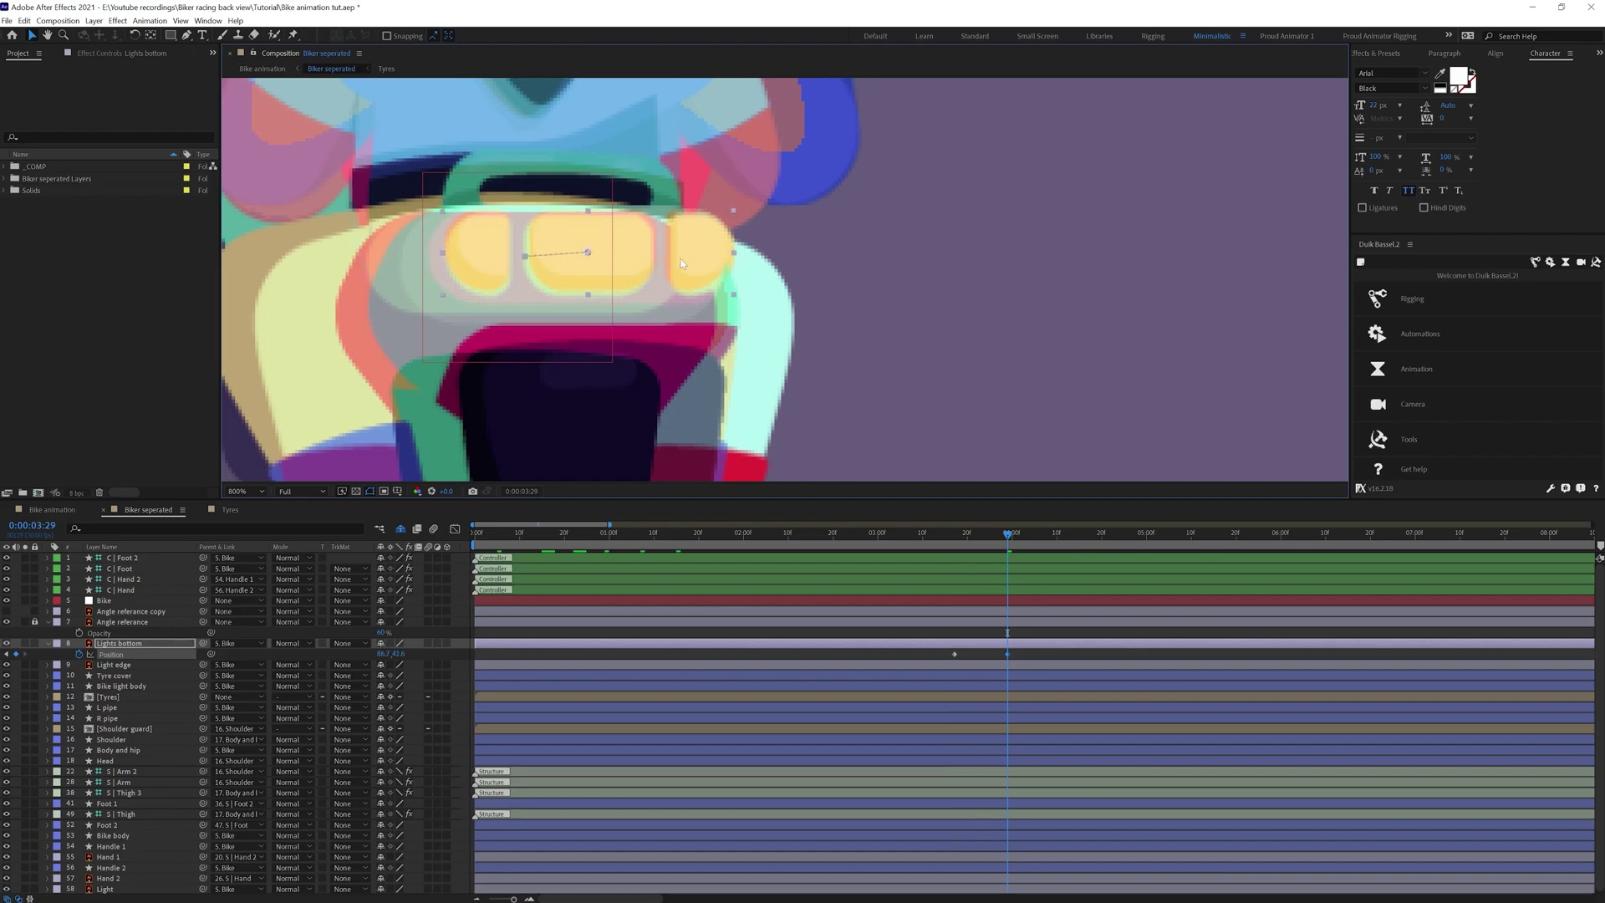
# Match the Light edge layer's Position to the angle reference at 0:00:03:29, and convert the layer to an editable shape, removing the original
pyautogui.click(143, 666)
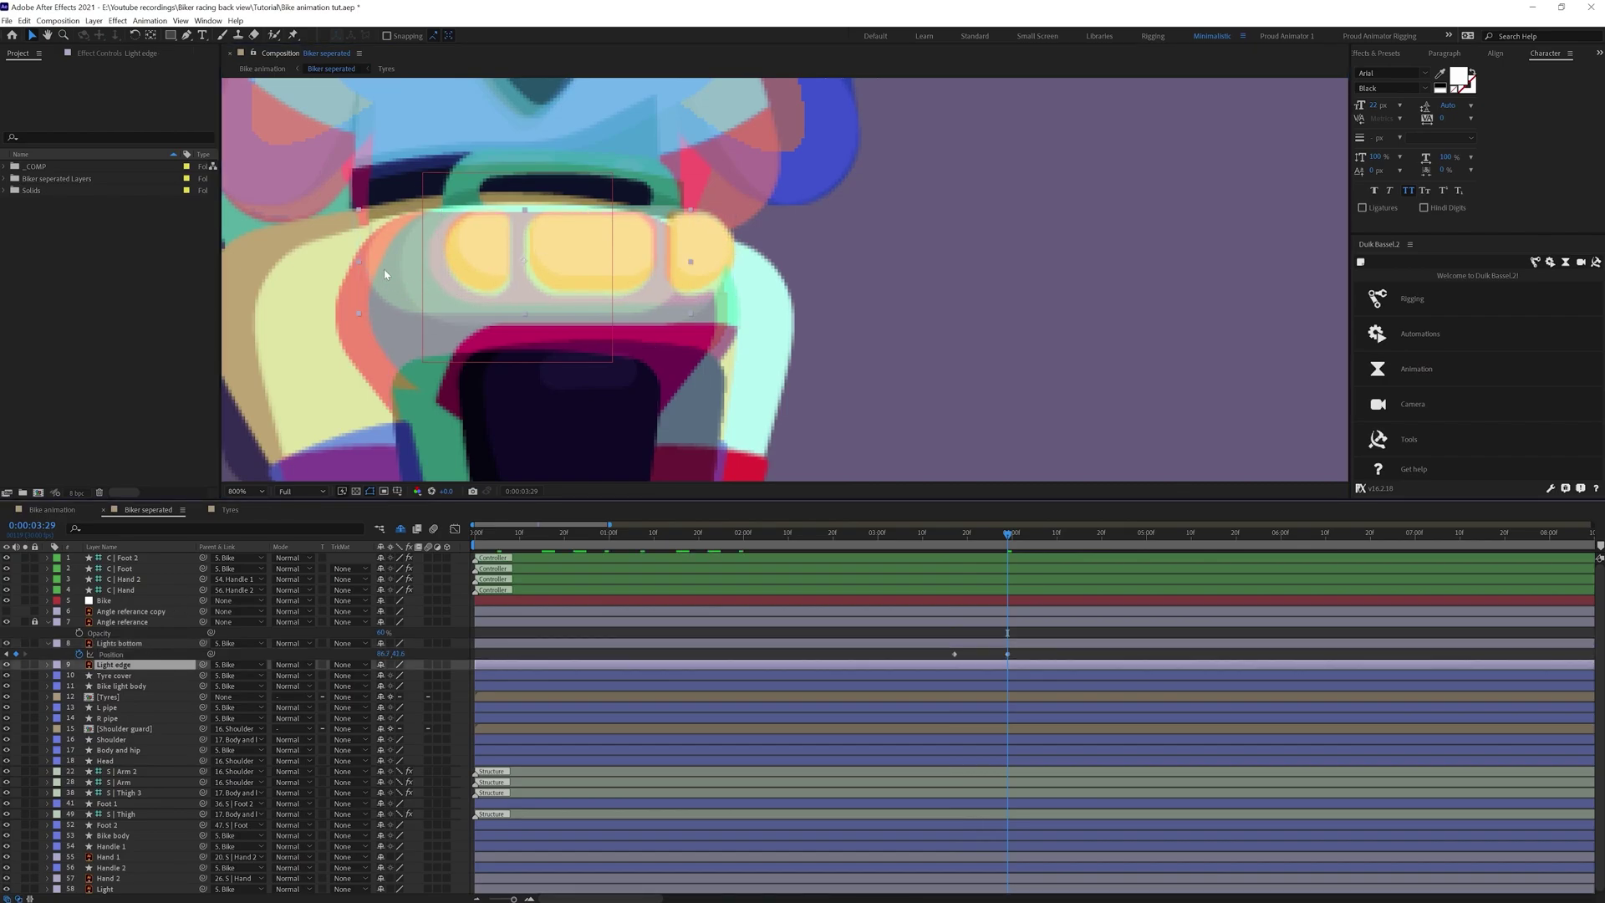
pyautogui.hotkey('ctrl', 'v')
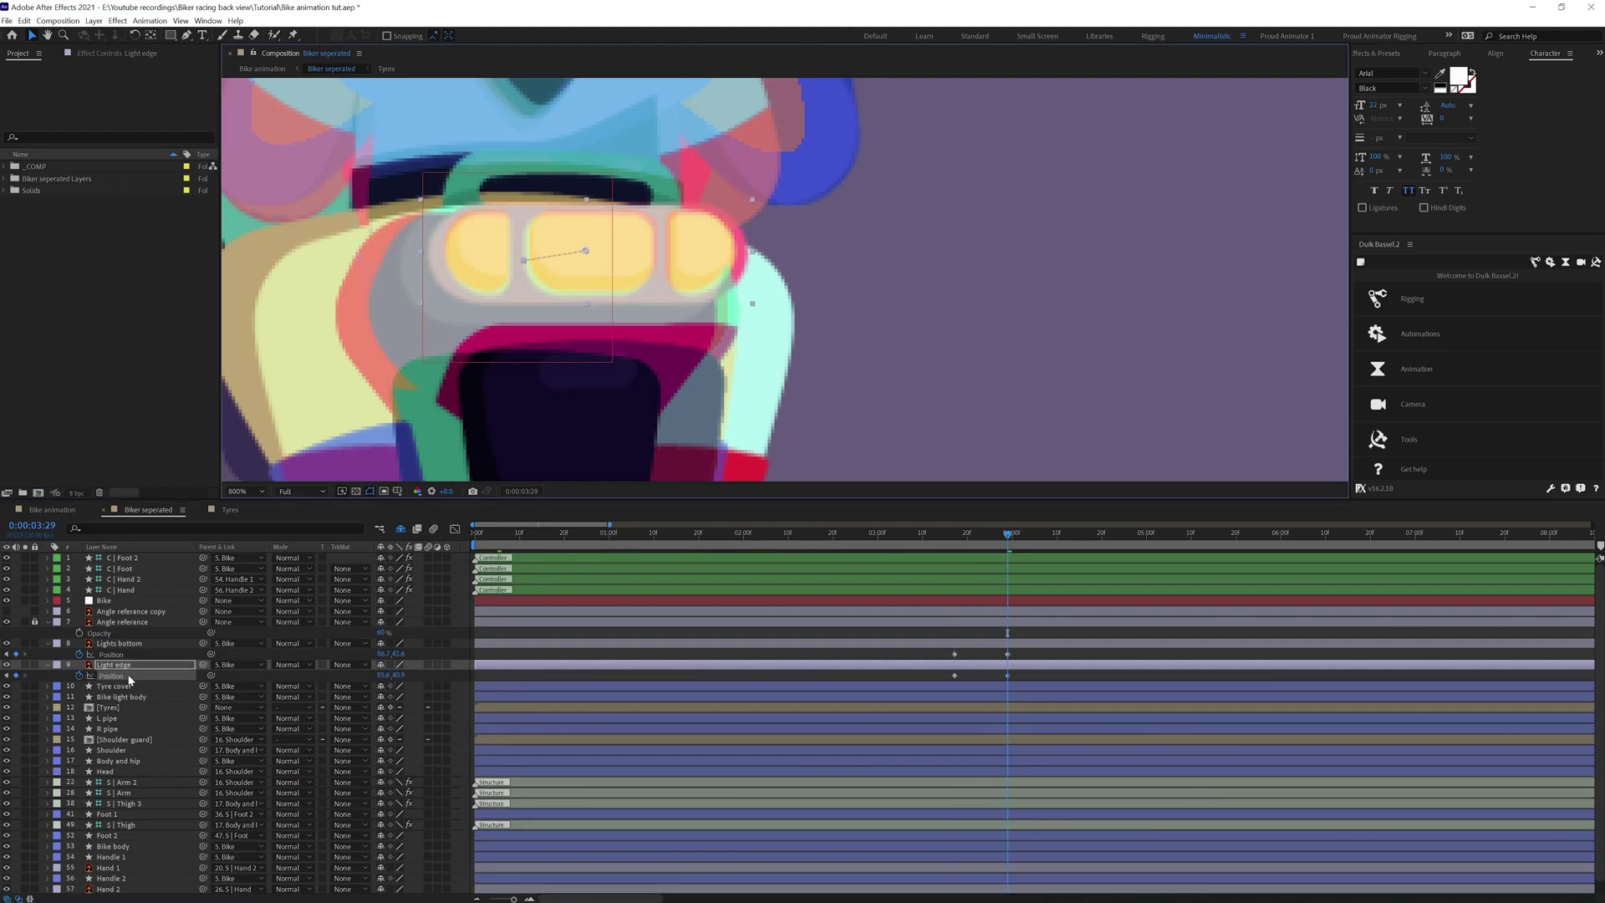
pyautogui.rightClick(114, 668)
pyautogui.moveTo(180, 588)
pyautogui.click(279, 613)
pyautogui.click(117, 675)
pyautogui.press('Delete')
pyautogui.click(116, 663)
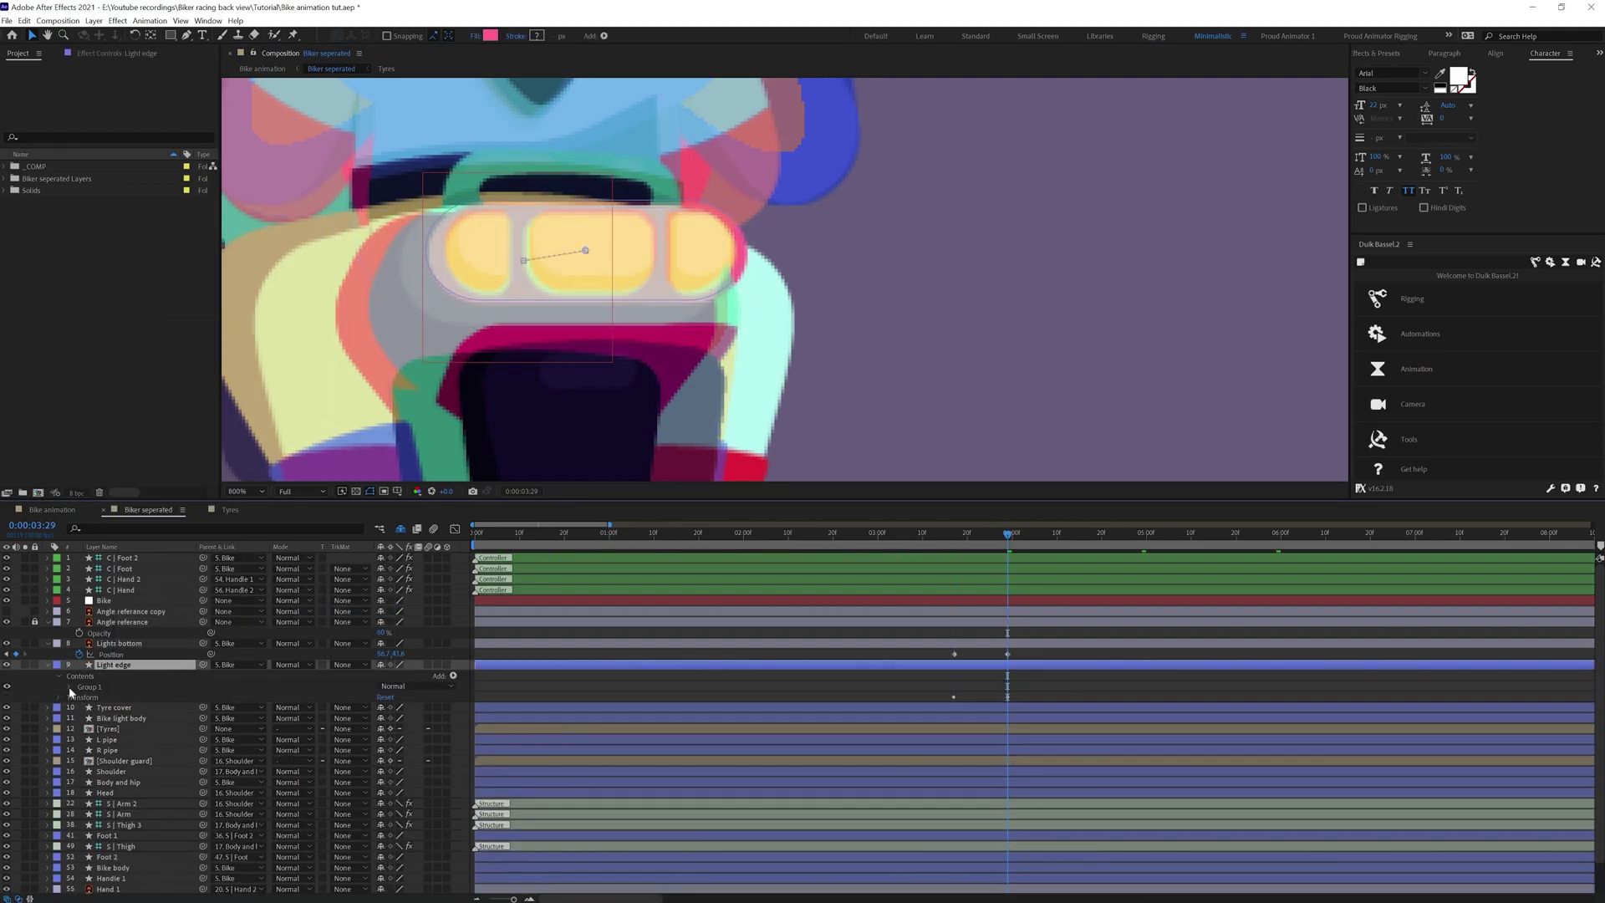
# Keyframe the Light edge Path at 0:00:03:17, and at 0:00:03:29 pull its right end inward to match the reference
pyautogui.click(70, 687)
pyautogui.press('j')
pyautogui.click(16, 708)
pyautogui.press('k')
pyautogui.click(90, 687)
pyautogui.click(99, 697)
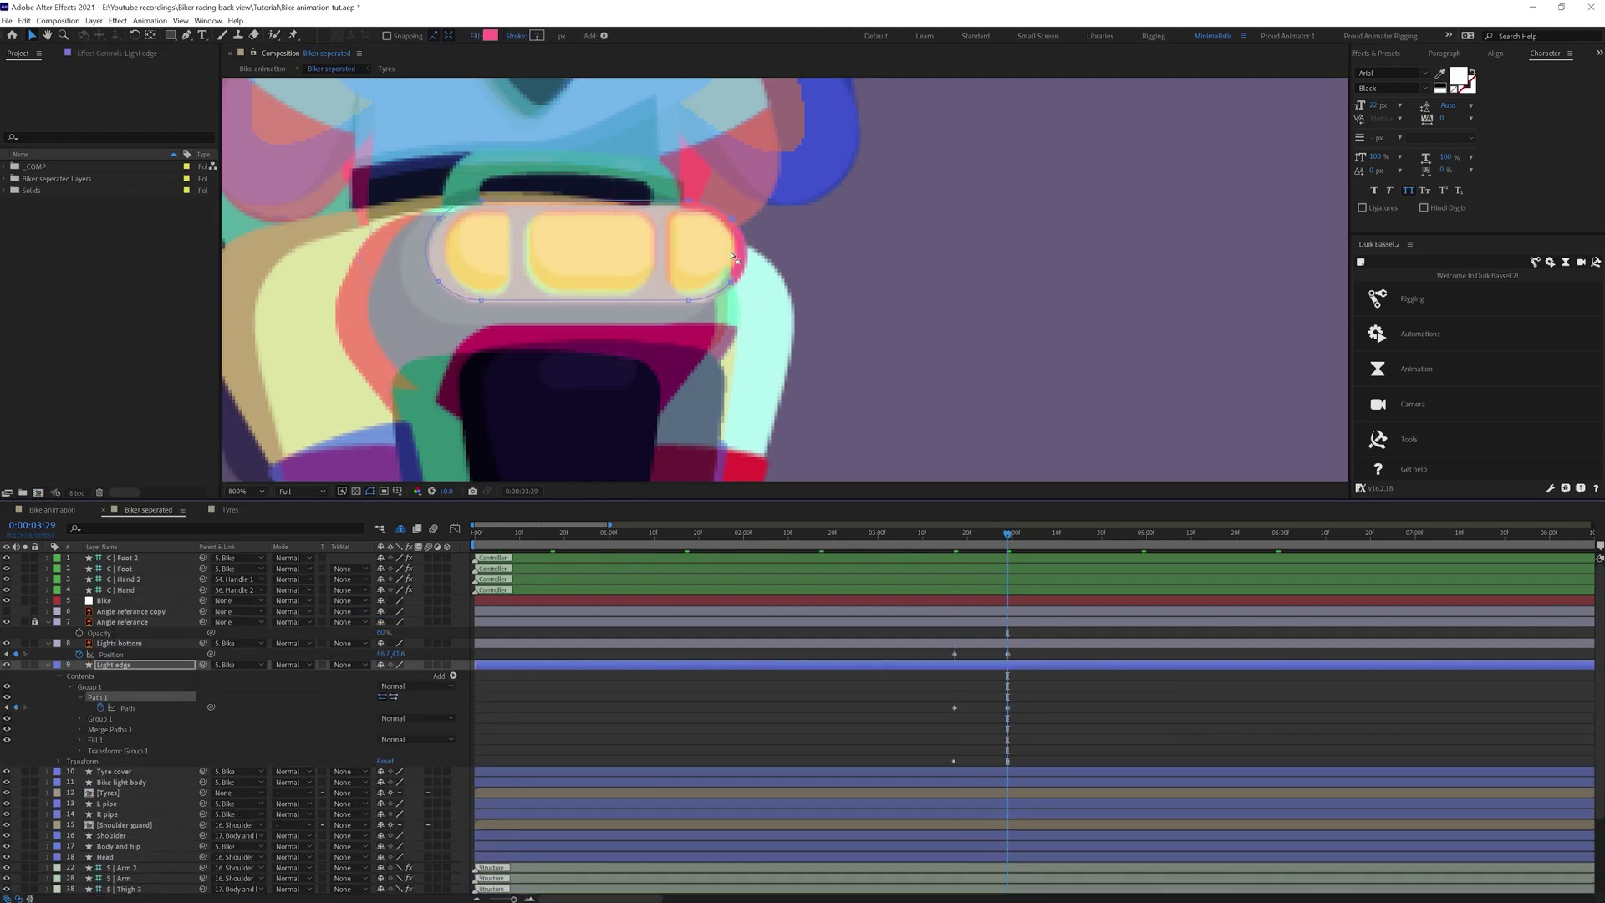
pyautogui.moveTo(665, 180); pyautogui.dragTo(767, 336)
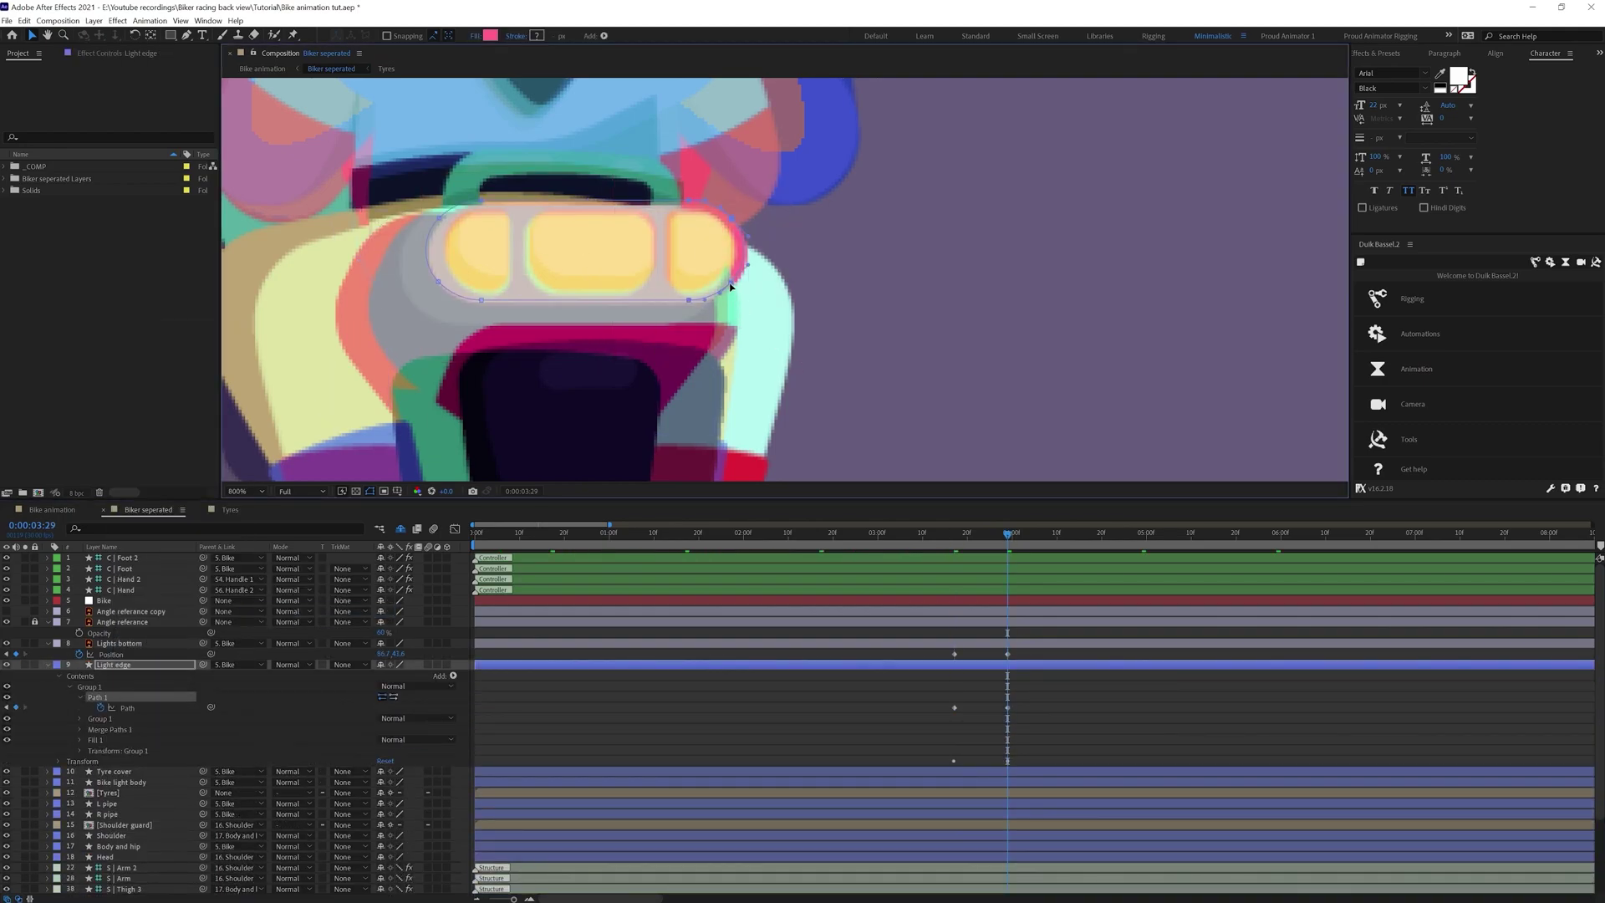
pyautogui.doubleClick(731, 284)
pyautogui.moveTo(726, 285); pyautogui.dragTo(716, 290)
pyautogui.click(730, 747)
pyautogui.click(117, 771)
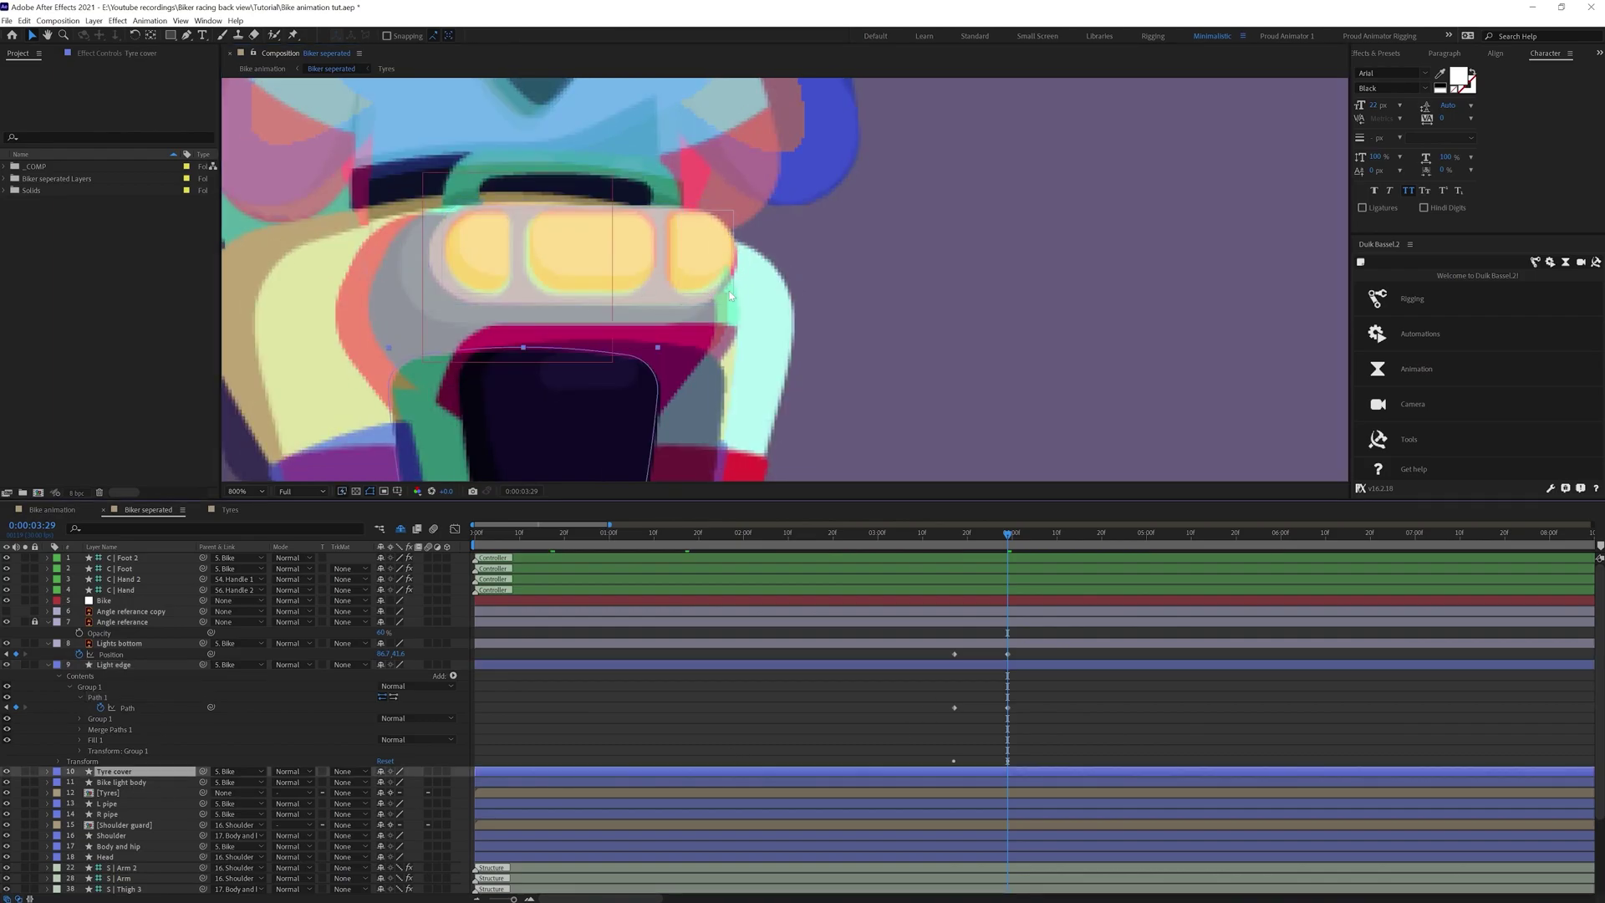
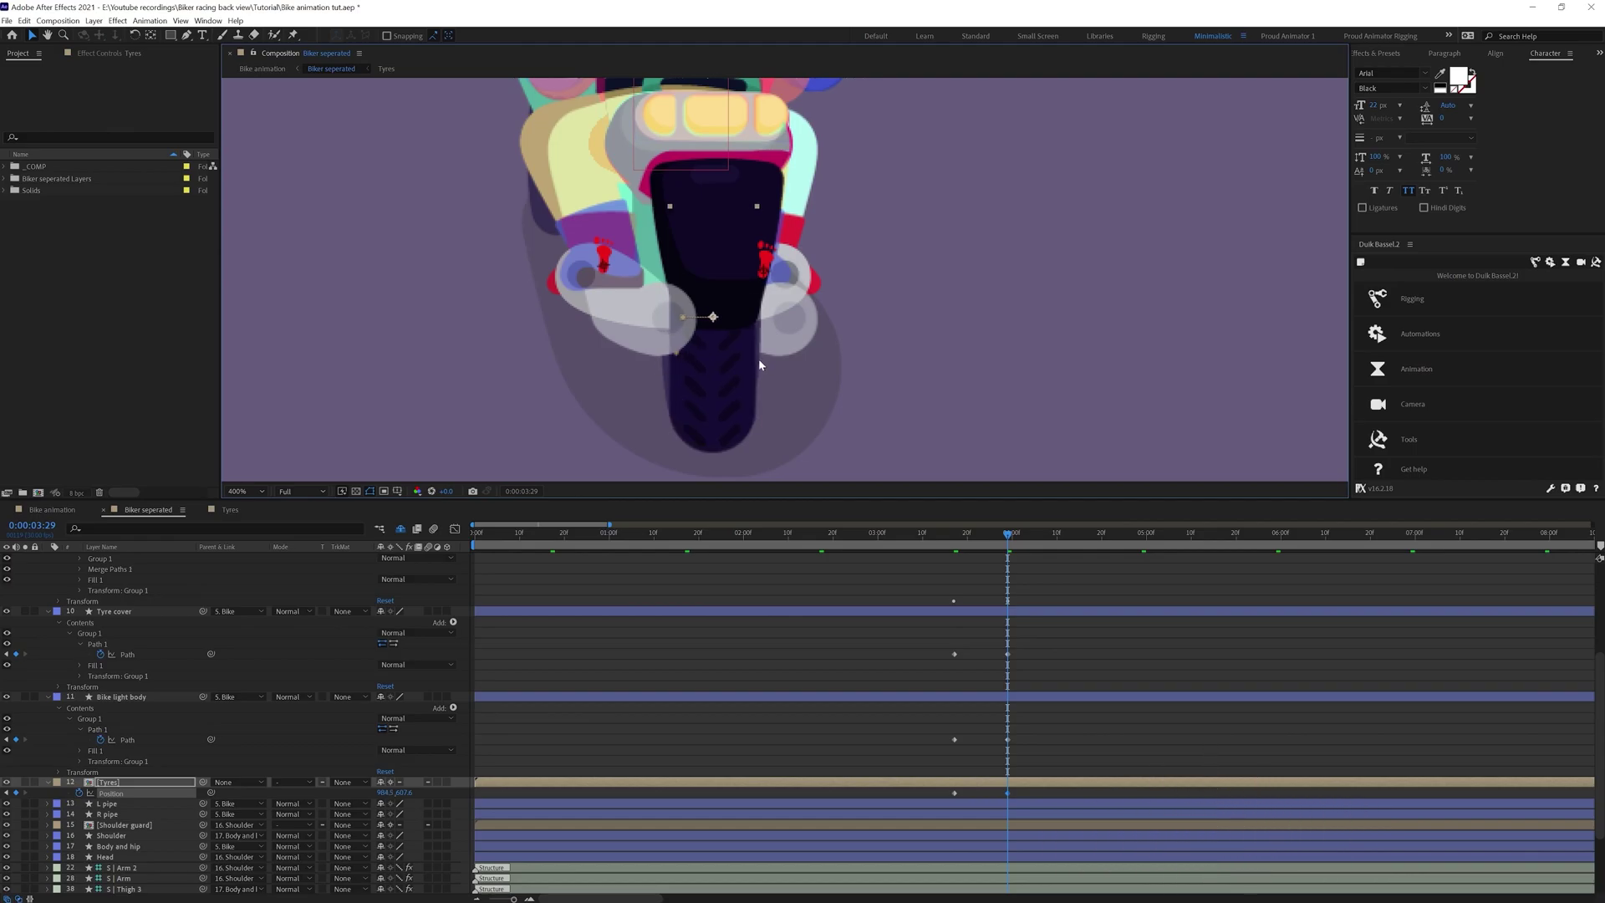
# Convert the Tyre layer in the Tyres composition to an editable shape layer
pyautogui.rightClick(148, 611)
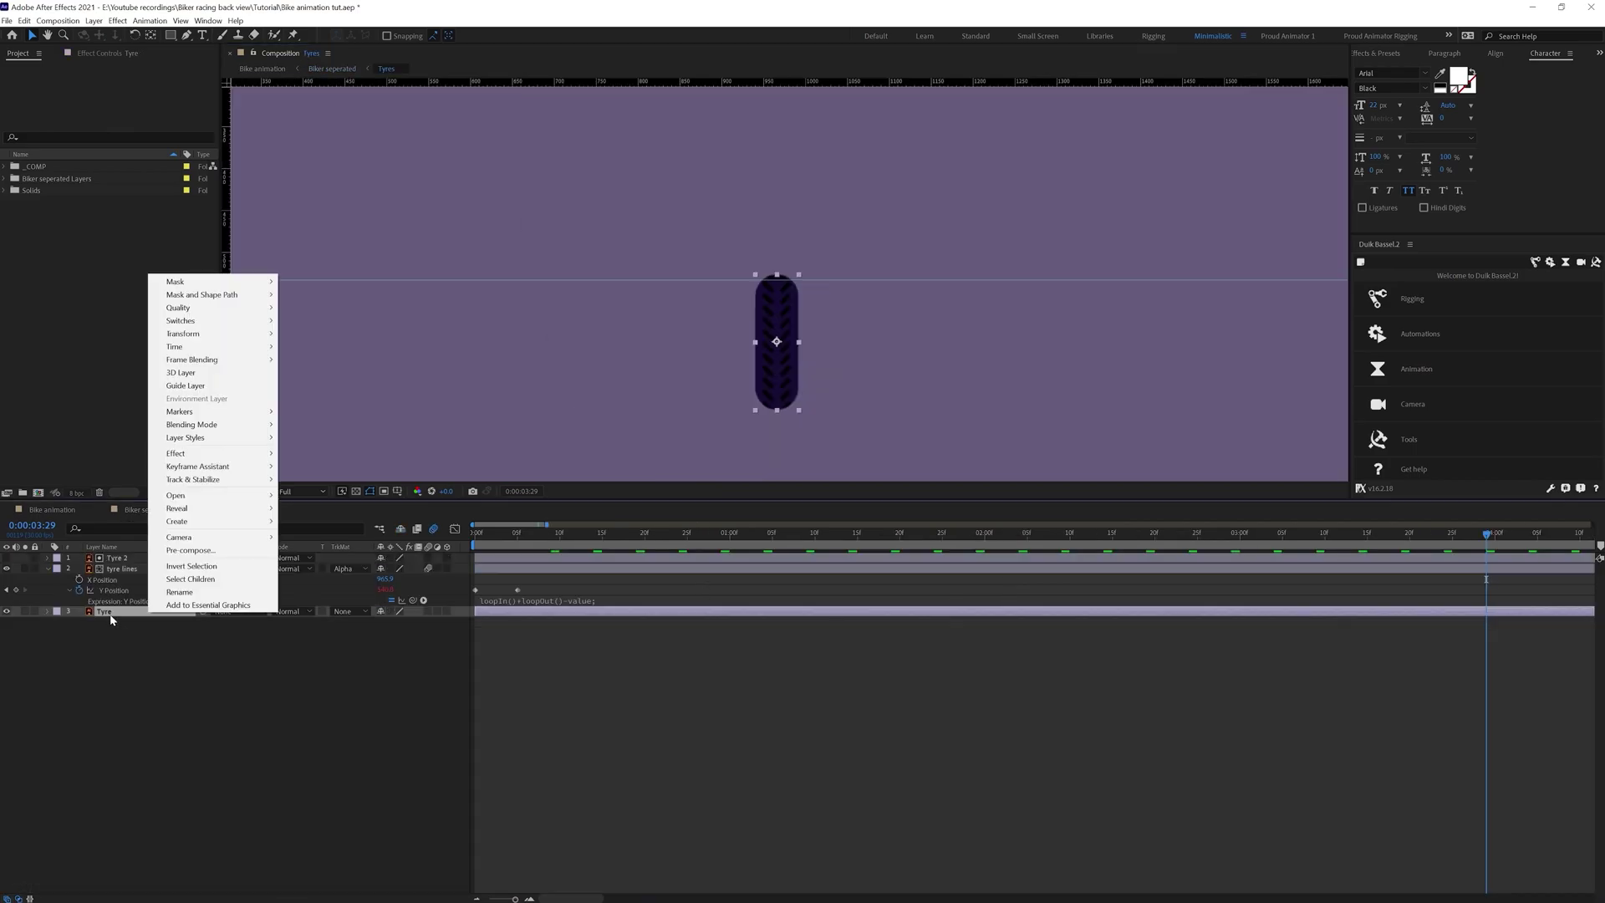
pyautogui.click(110, 615)
pyautogui.rightClick(119, 614)
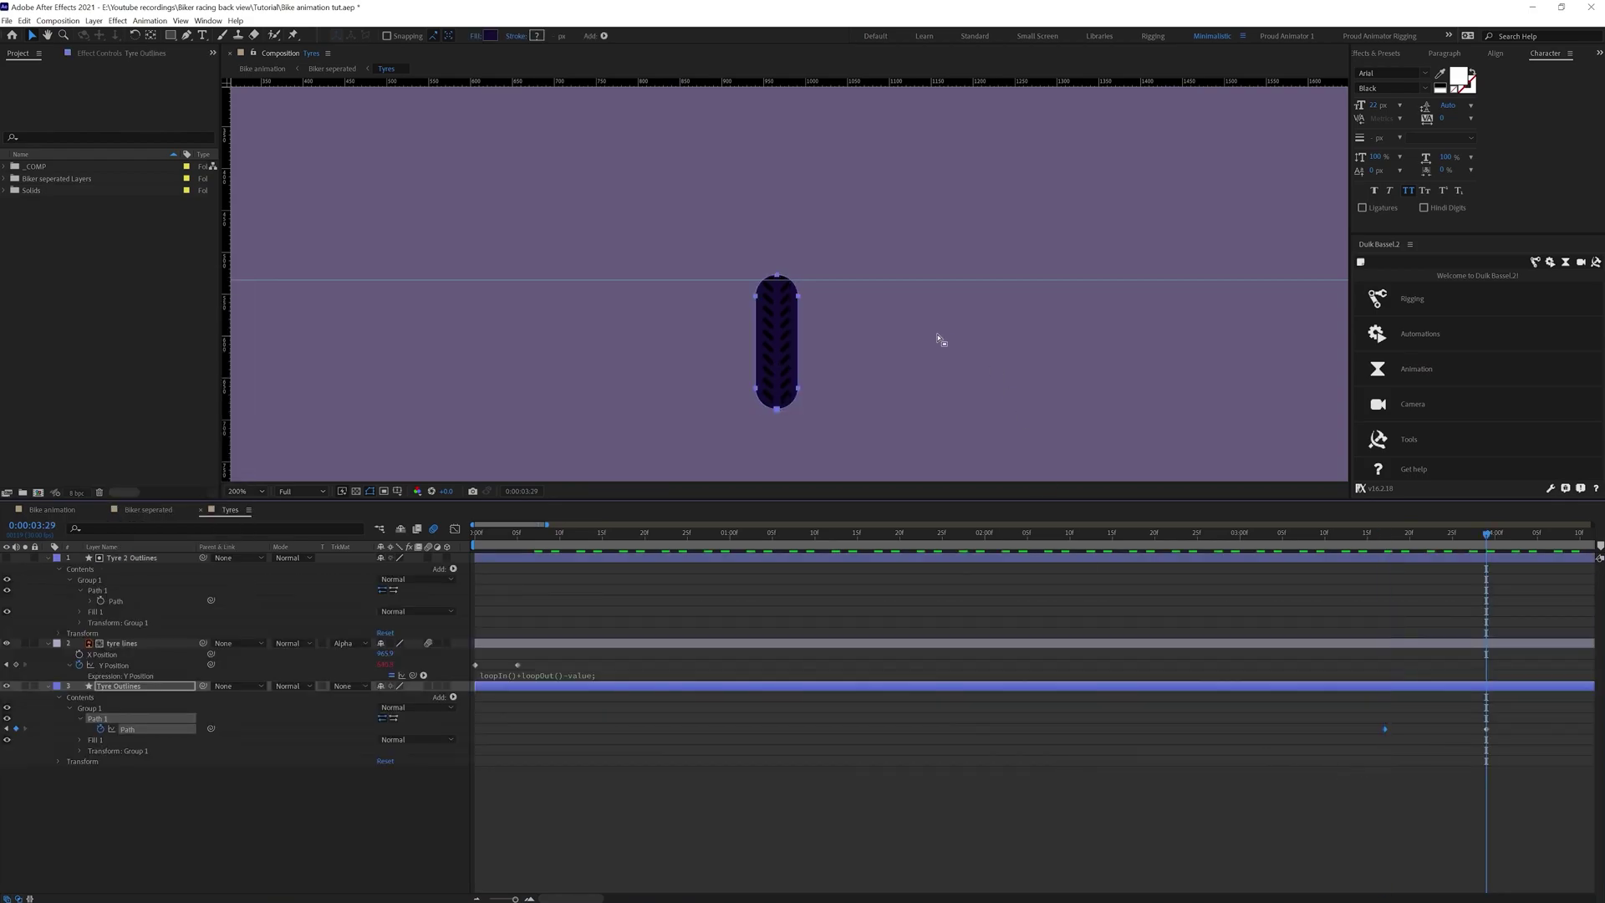
# Reshape the Tyre Outlines path at 0:00:03:29 by widening both sides and bending the curve handles
pyautogui.scroll(1, 808, 352)
pyautogui.click(789, 251)
pyautogui.press('Right')
pyautogui.press('Right')
pyautogui.press('Right')
pyautogui.press('Right')
pyautogui.press('Right')
pyautogui.moveTo(698, 255); pyautogui.dragTo(693, 276)
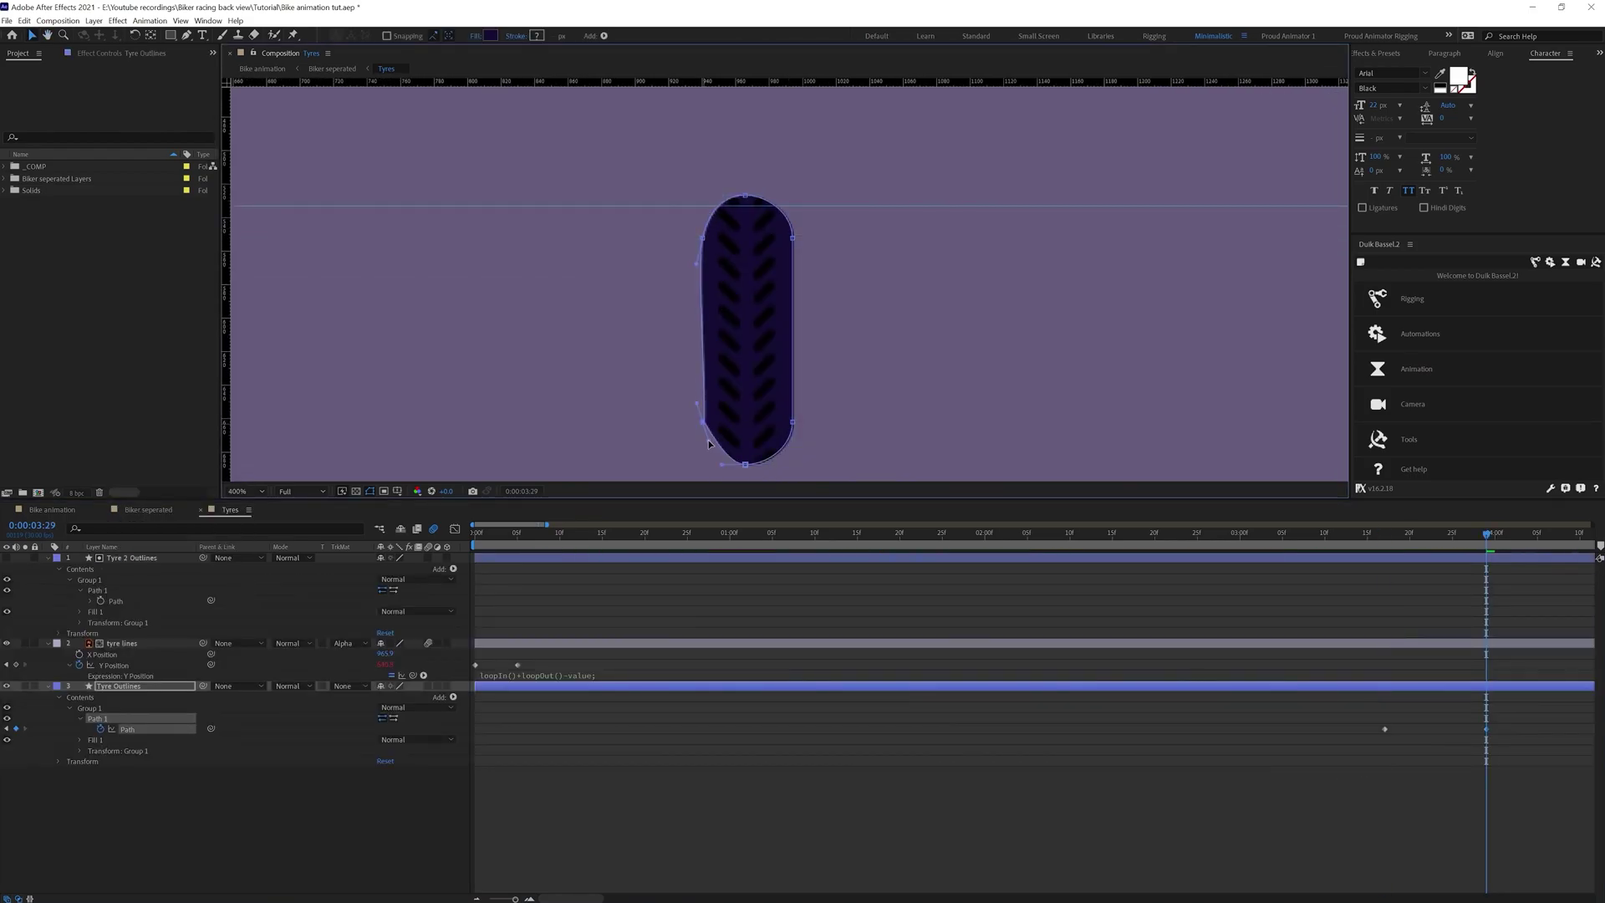
pyautogui.moveTo(792, 250); pyautogui.dragTo(798, 276)
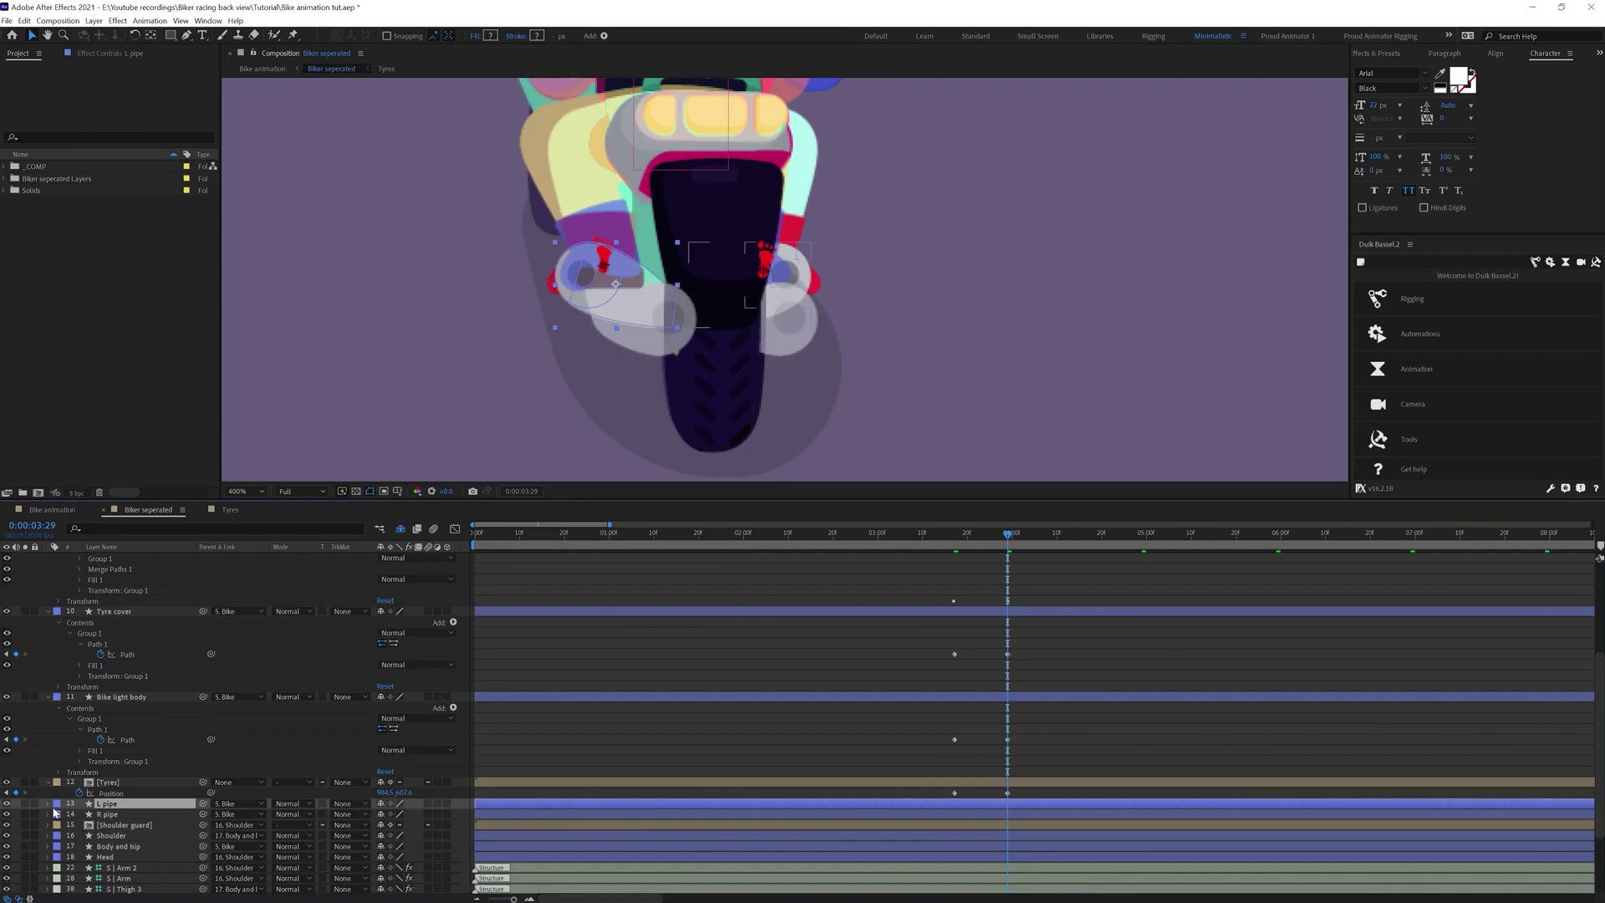
# Keyframe the L pipe group paths at 0:00:03:17 and reshape the Group 4 path at 0:00:03:29 to match the reference exhaust
pyautogui.click(48, 804)
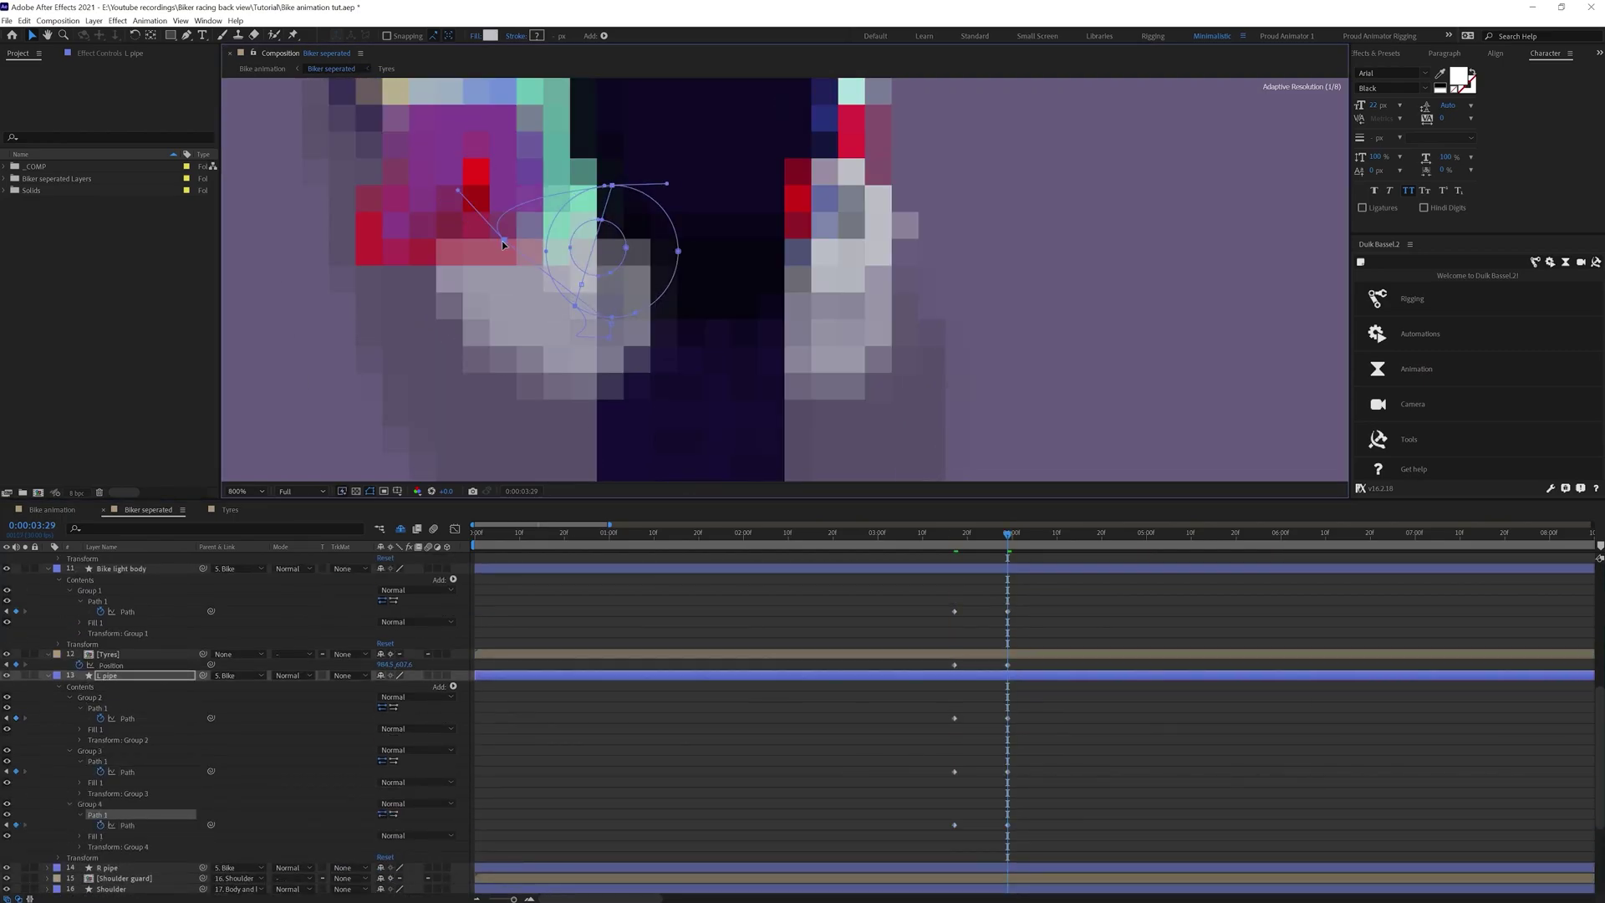
pyautogui.moveTo(548, 243); pyautogui.dragTo(438, 239)
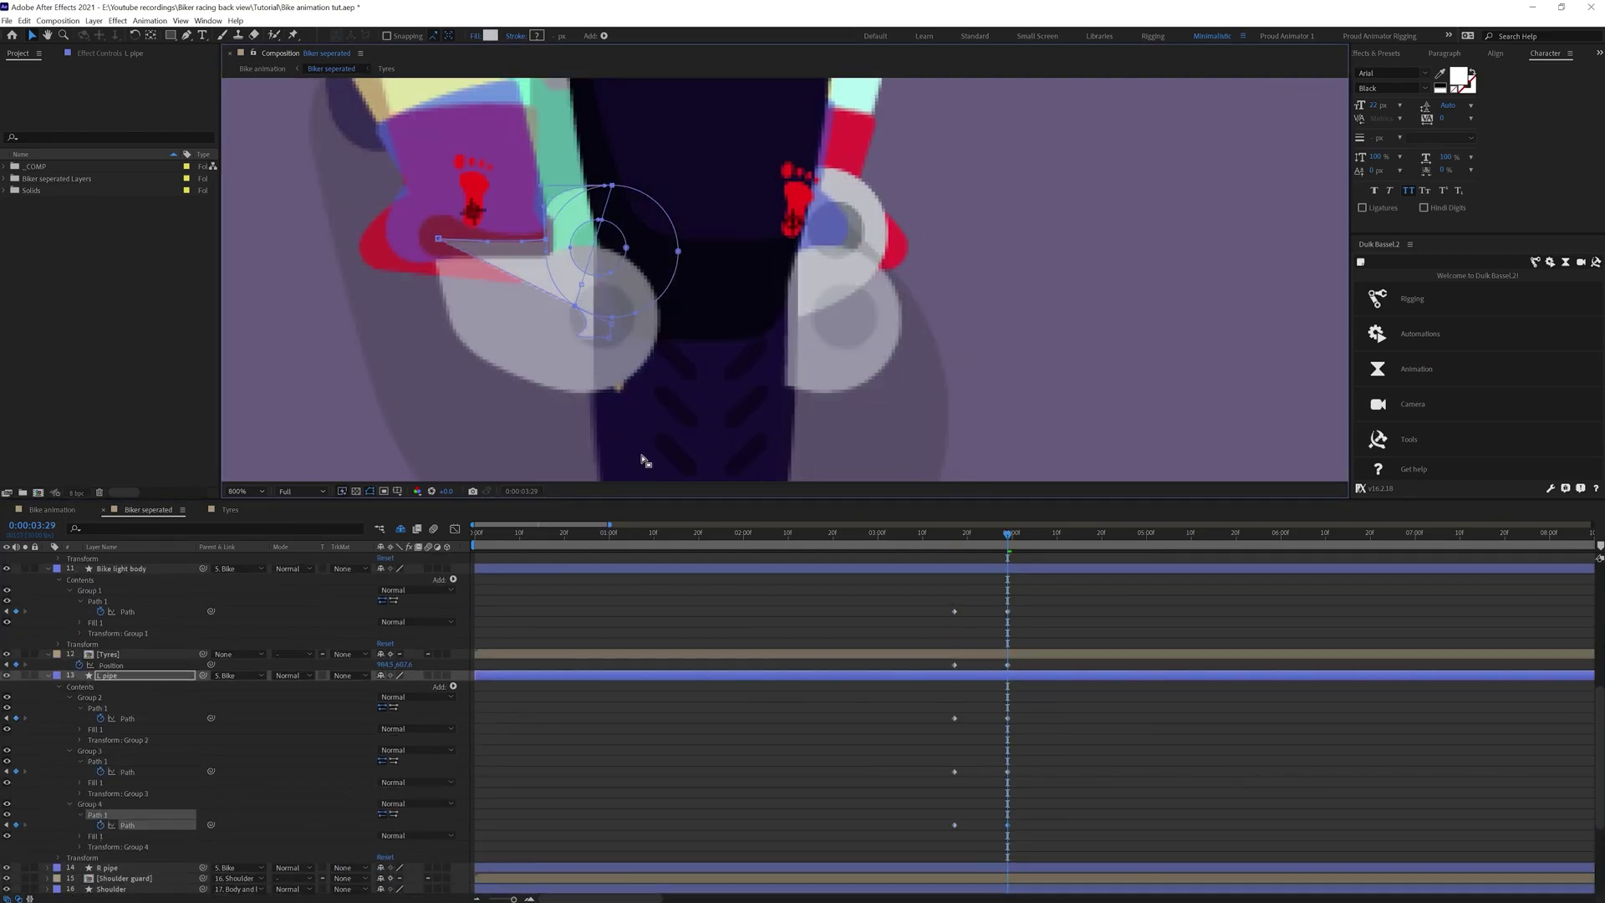
pyautogui.moveTo(575, 305); pyautogui.dragTo(611, 326)
# Keyframe the R pipe group paths at 0:00:03:17 and move their points at 0:00:03:29 onto the reference's right exhaust
pyautogui.scroll(-2, 235, 758)
pyautogui.click(107, 803)
pyautogui.click(48, 803)
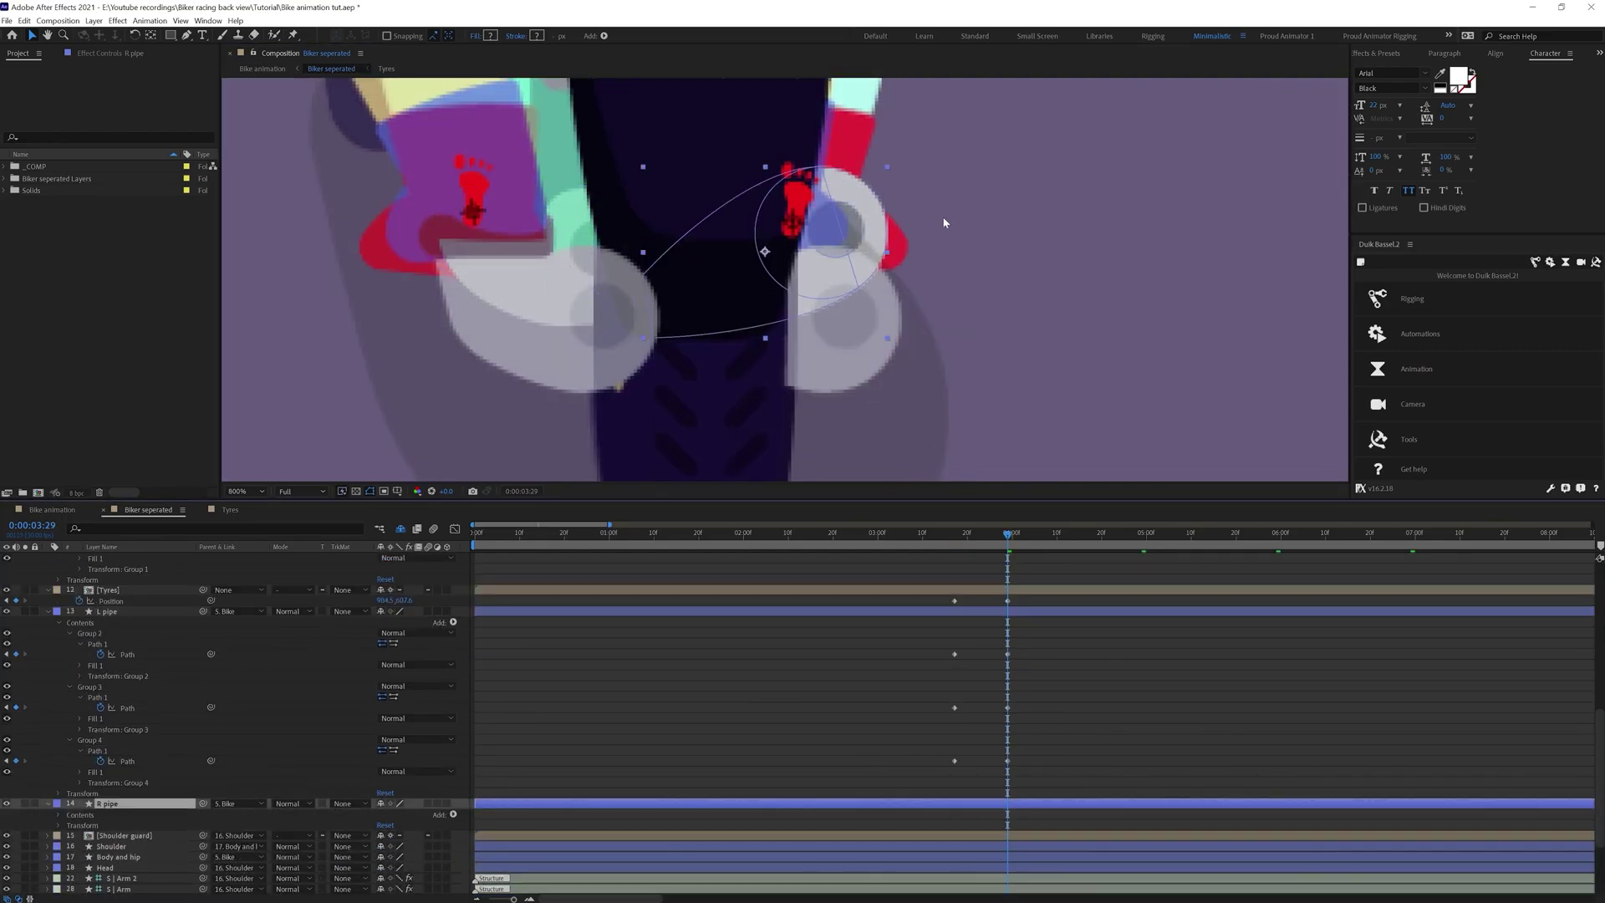
pyautogui.click(59, 815)
pyautogui.click(69, 825)
pyautogui.click(80, 836)
pyautogui.click(100, 846)
pyautogui.click(81, 857)
pyautogui.click(100, 868)
pyautogui.doubleClick(860, 351)
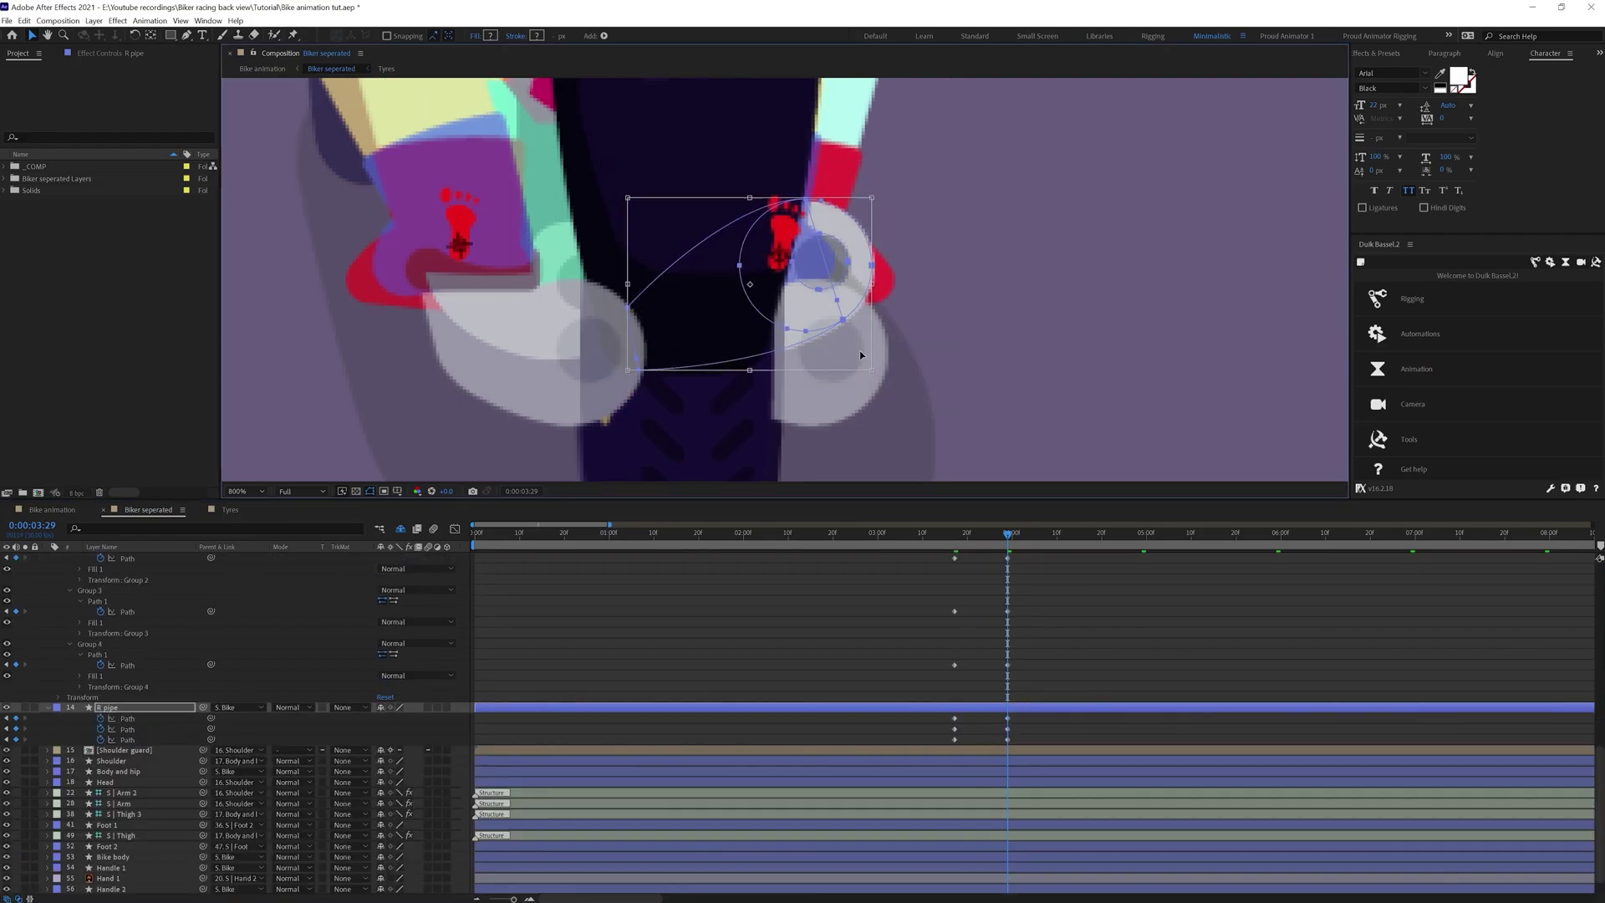
pyautogui.moveTo(833, 325); pyautogui.dragTo(864, 348)
# Keyframe the Shoulder guard Position at 0:00:03:17 and move the guard sideways at 0:00:03:29 to match the reference
pyautogui.click(117, 752)
pyautogui.scroll(-1, 771, 109)
pyautogui.moveTo(771, 100); pyautogui.dragTo(786, 259)
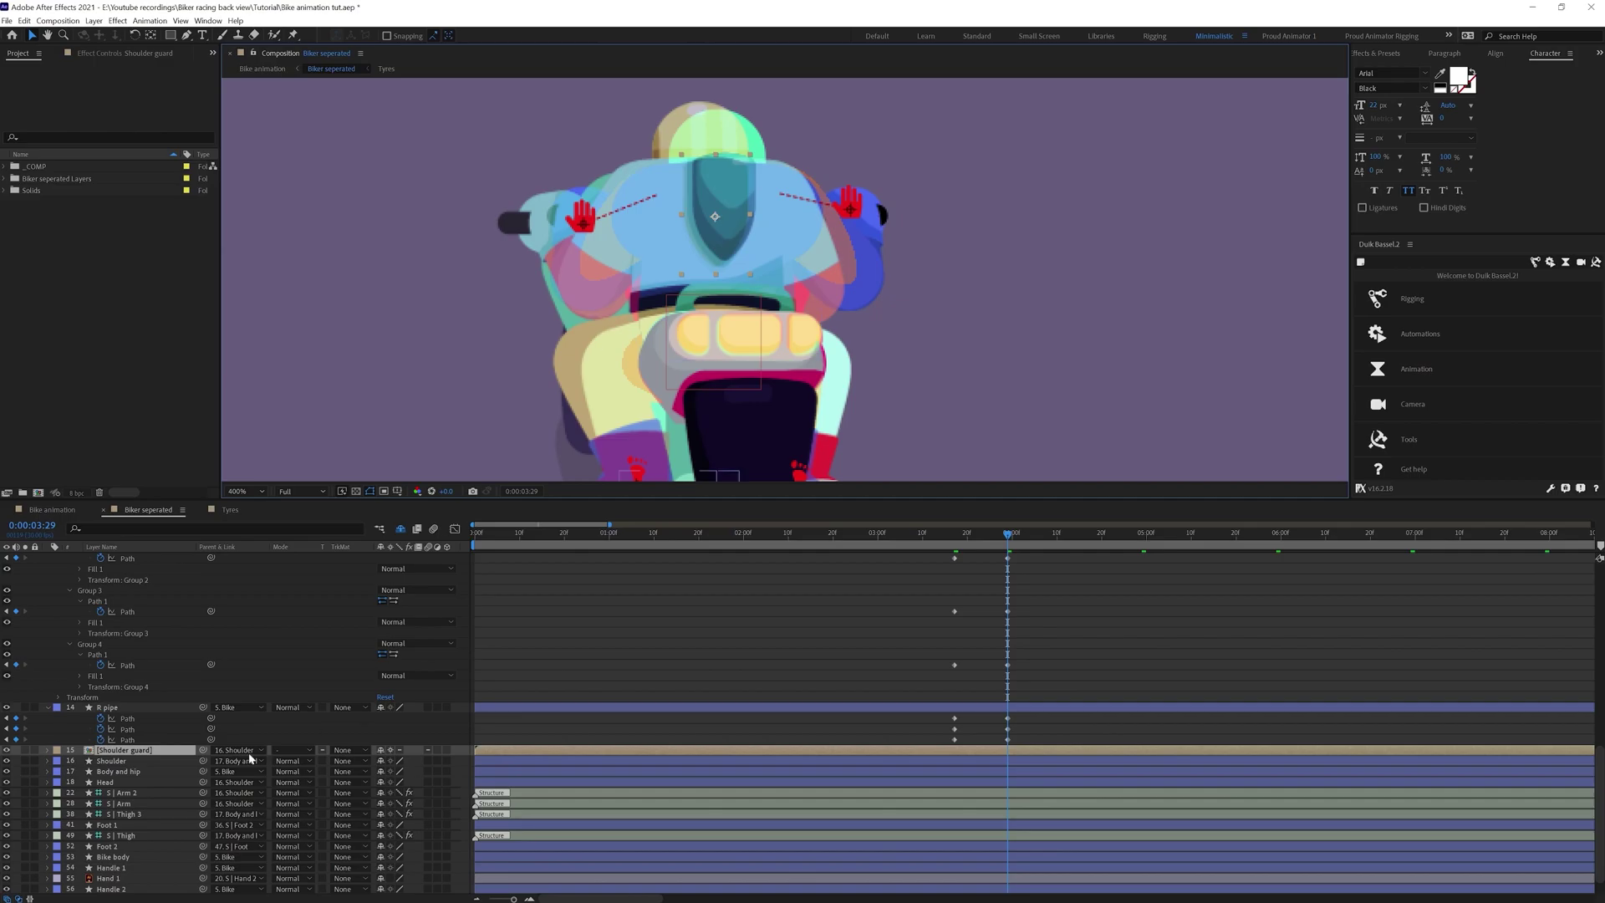
pyautogui.press('p')
pyautogui.press('j')
pyautogui.click(80, 761)
pyautogui.press('k')
pyautogui.moveTo(717, 219); pyautogui.dragTo(721, 216)
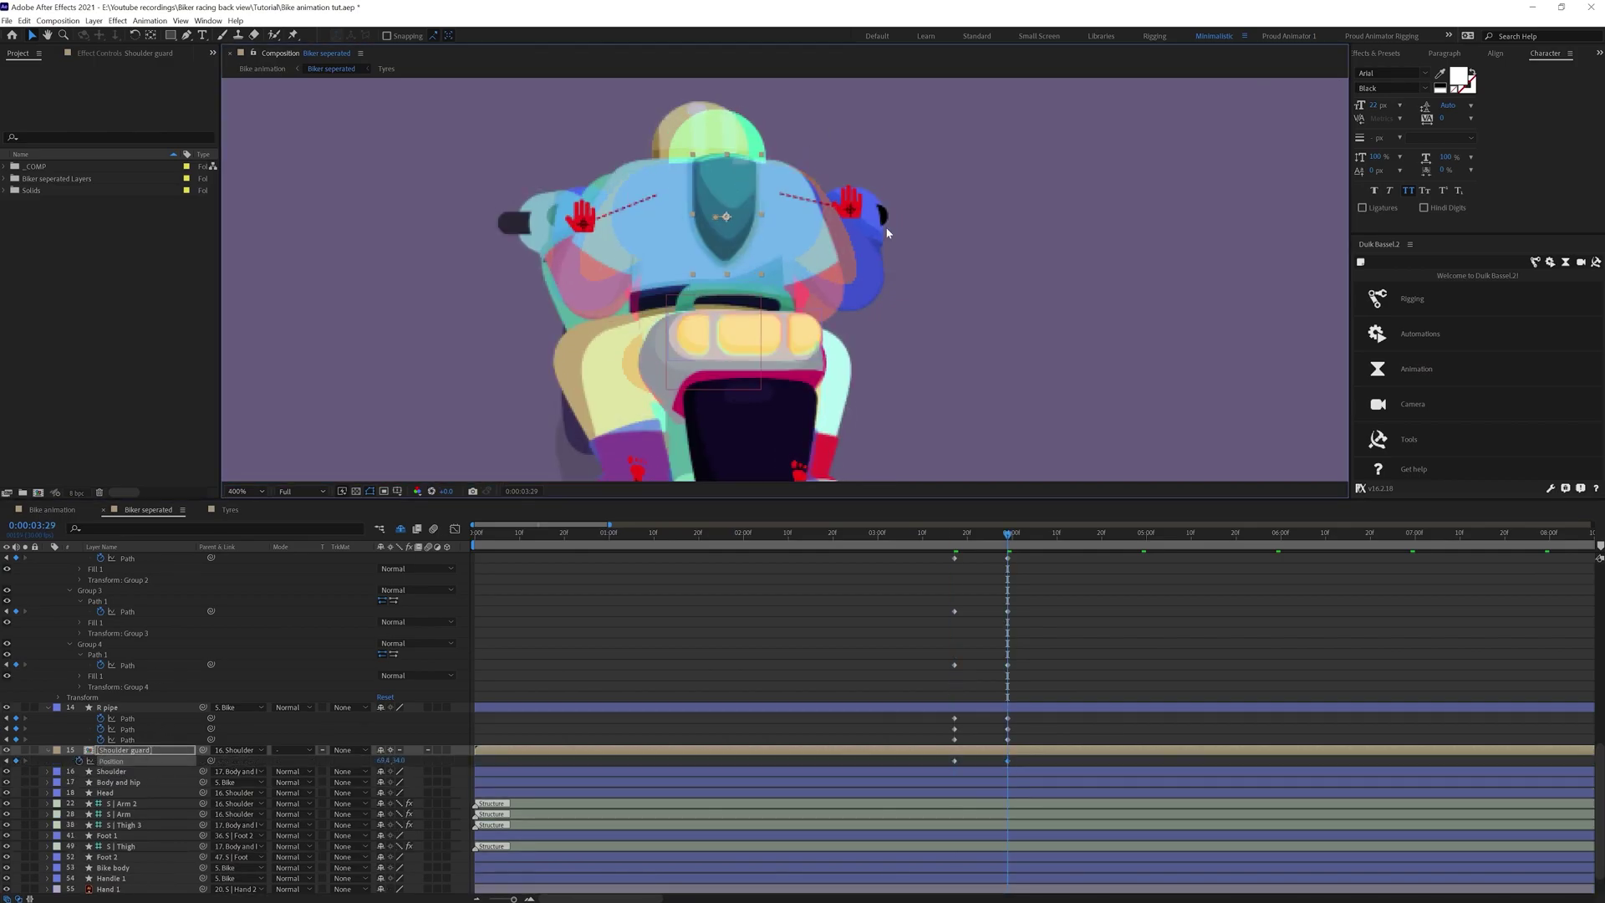
# Keyframe the Shoulder layer's X Position at 0:00:03:17 and shift it left at 0:00:03:29 to match the reference
pyautogui.moveTo(895, 226); pyautogui.dragTo(890, 183)
pyautogui.click(111, 771)
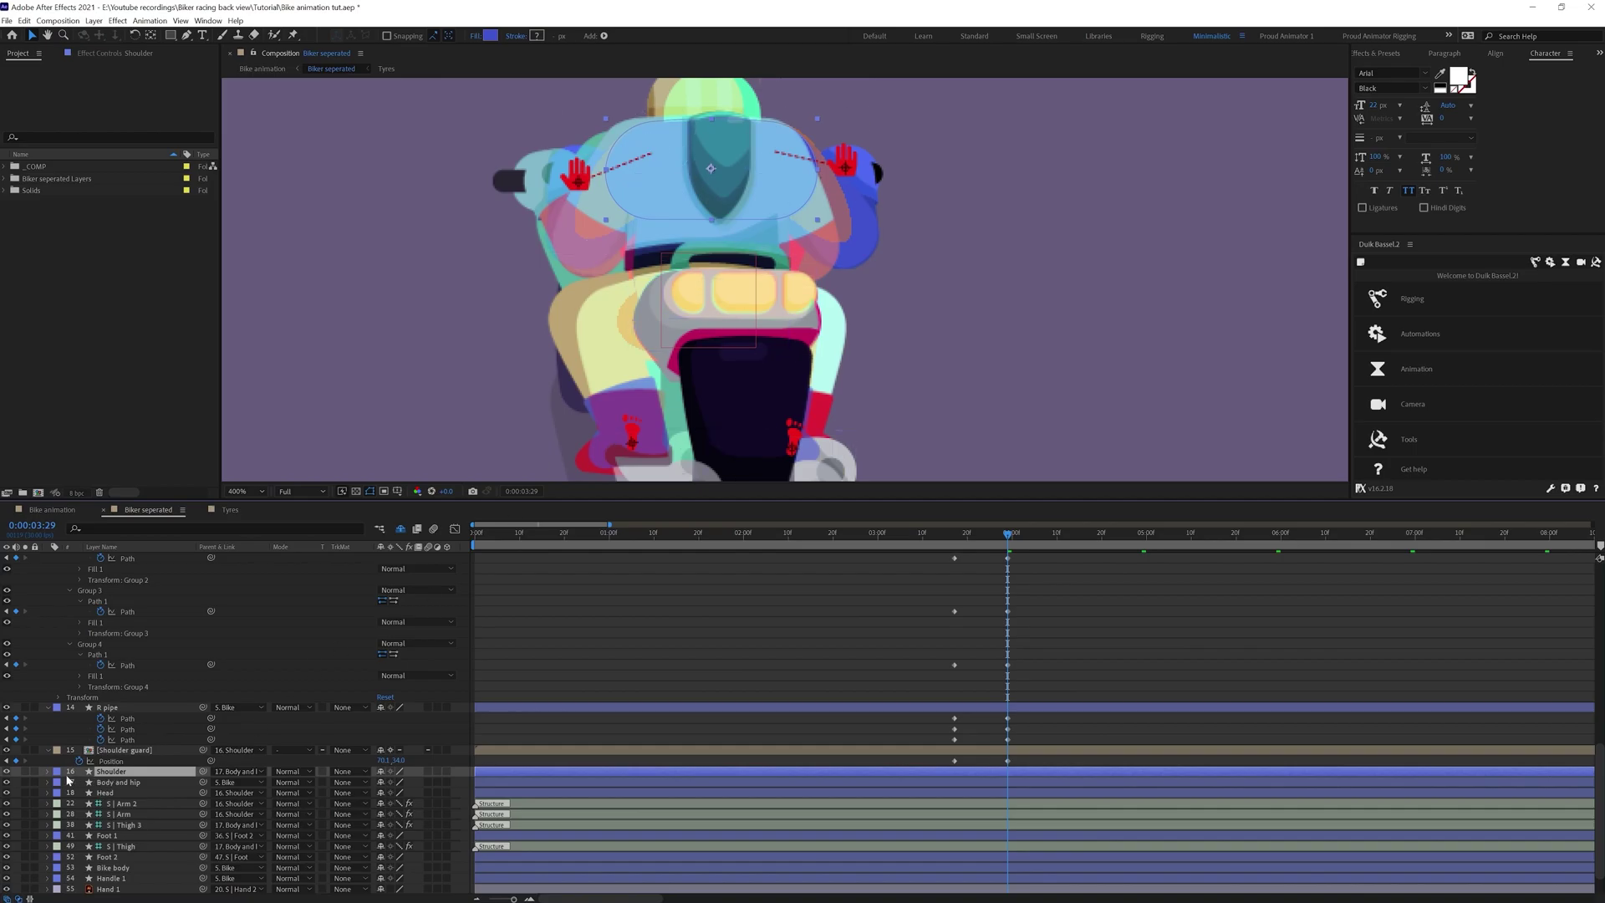
pyautogui.press('p')
pyautogui.press('j')
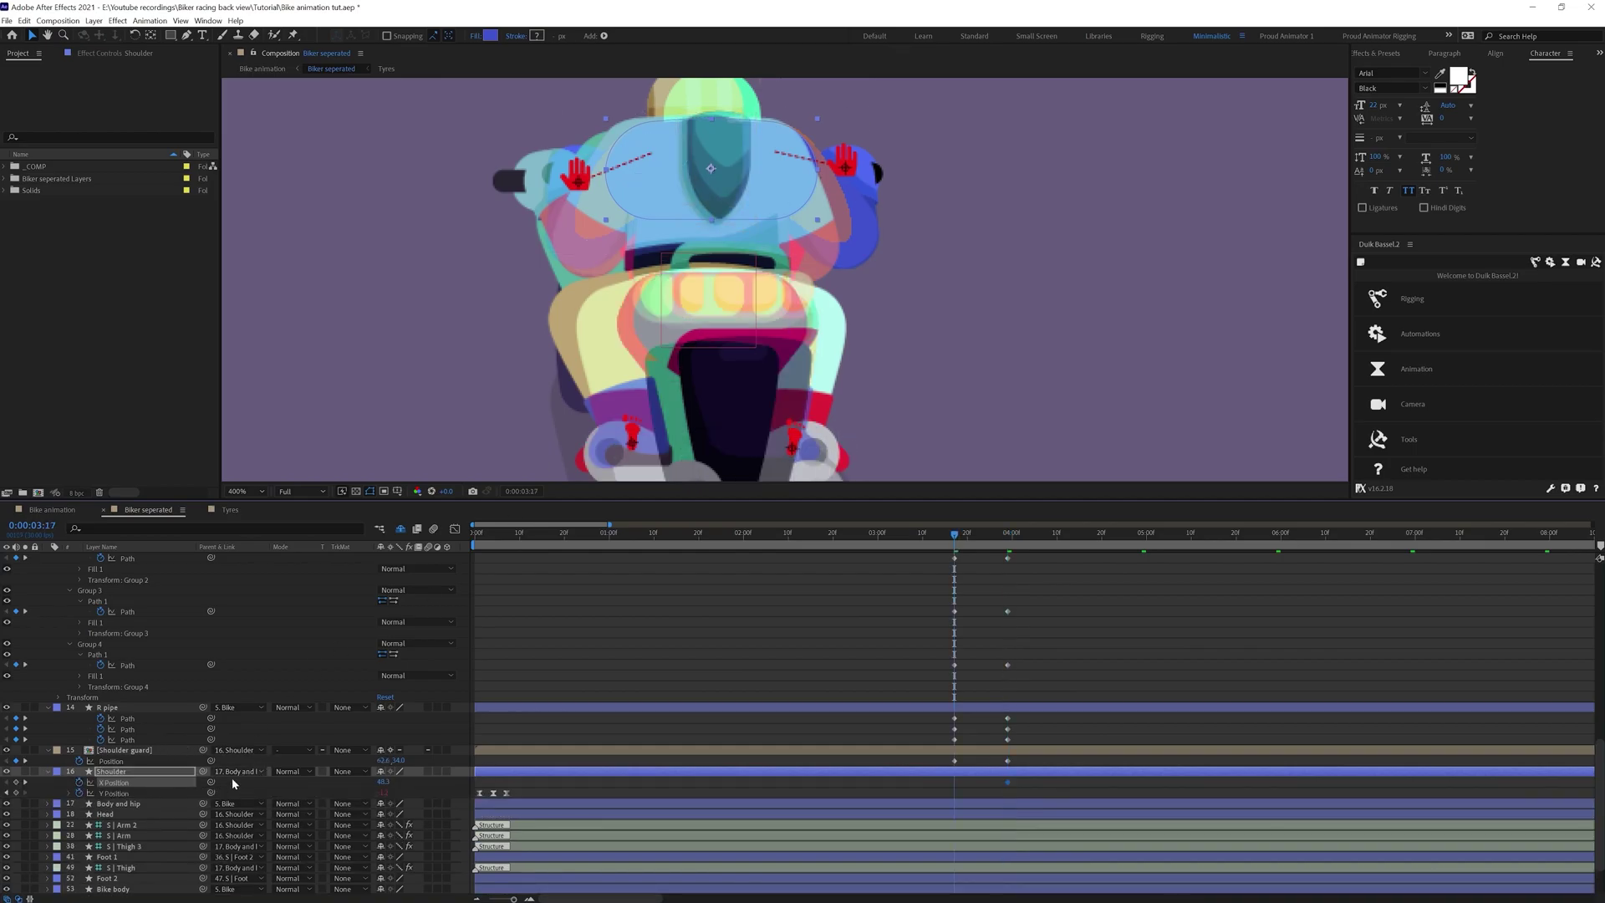
pyautogui.press('k')
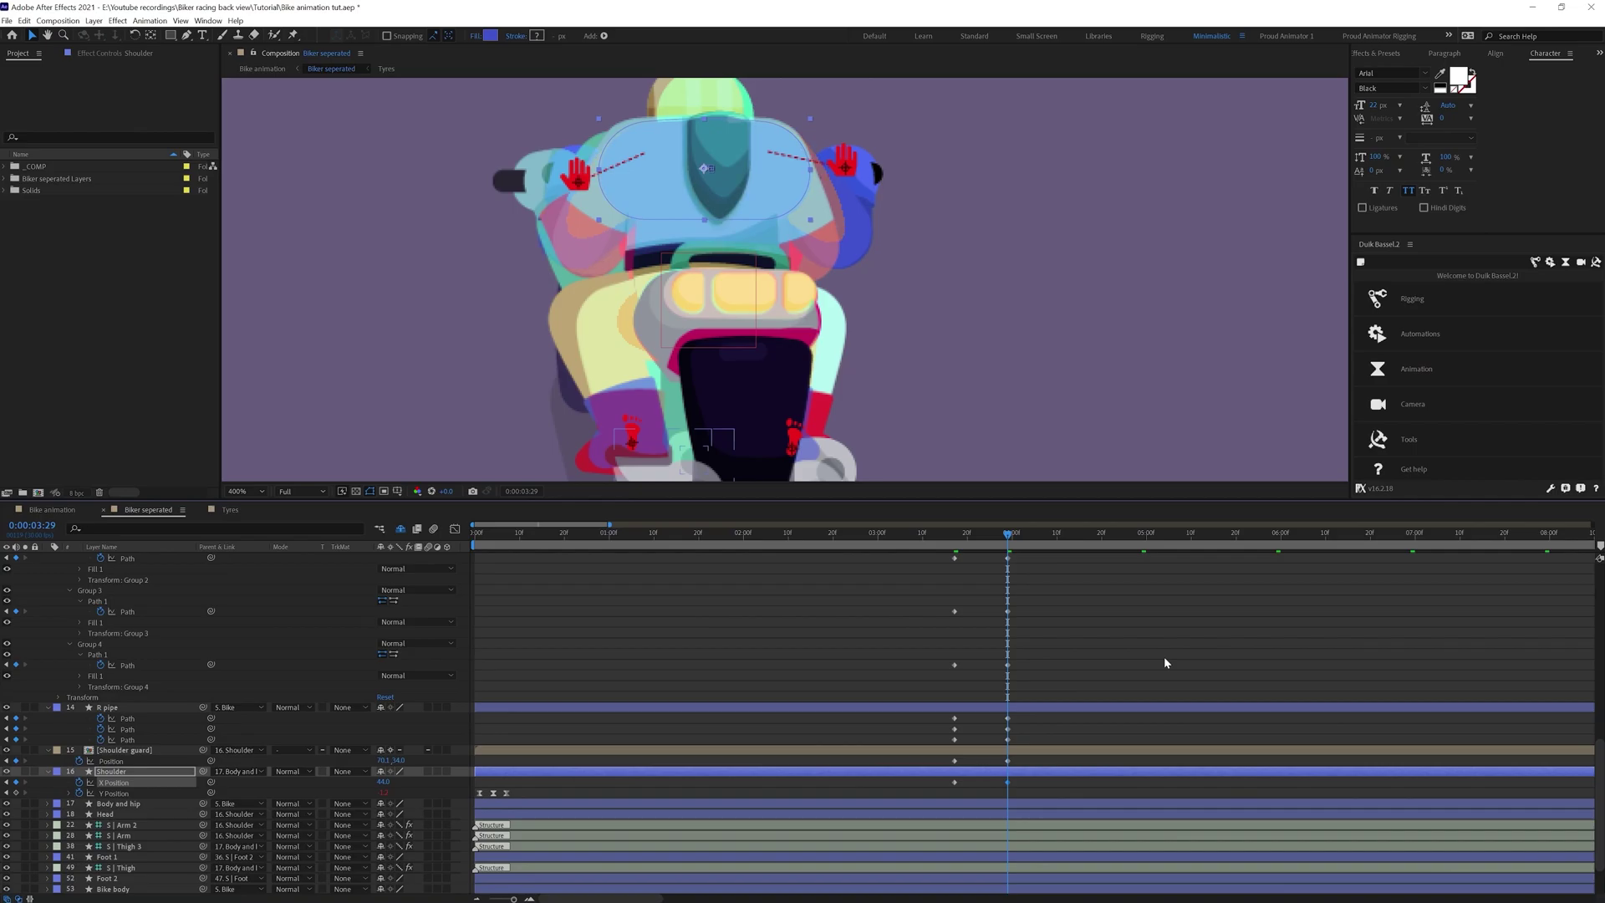
pyautogui.click(808, 637)
# Keyframe the Body and hip layer's X Position at 0:00:03:17 and shift it left at 0:00:03:29
pyautogui.click(118, 803)
pyautogui.click(47, 803)
pyautogui.scroll(-2, 60, 794)
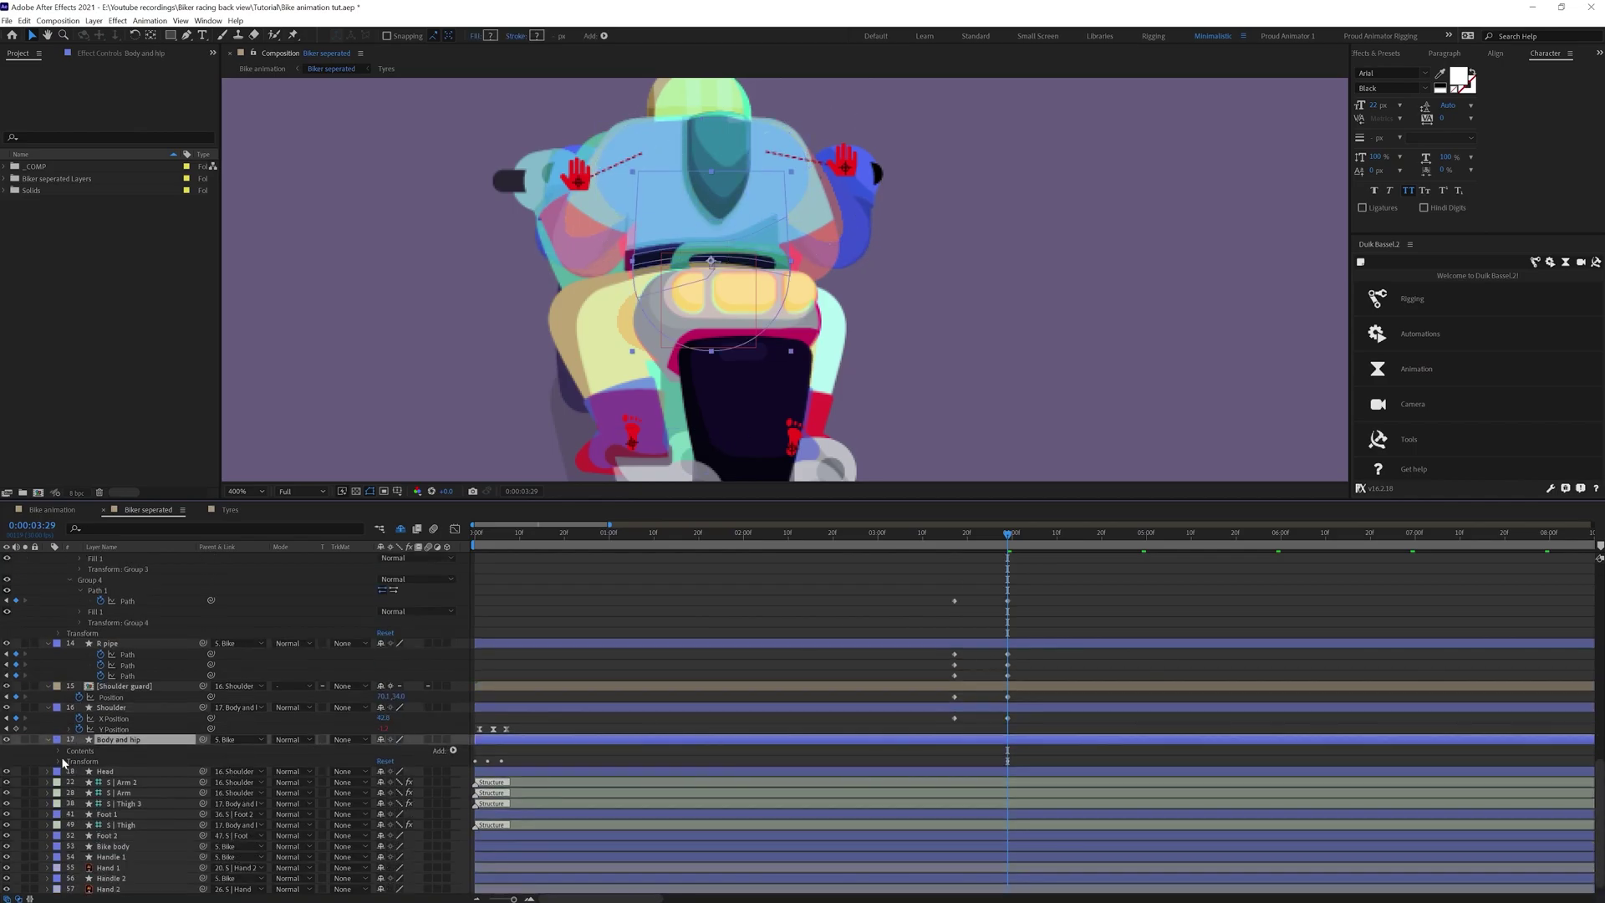
pyautogui.click(59, 751)
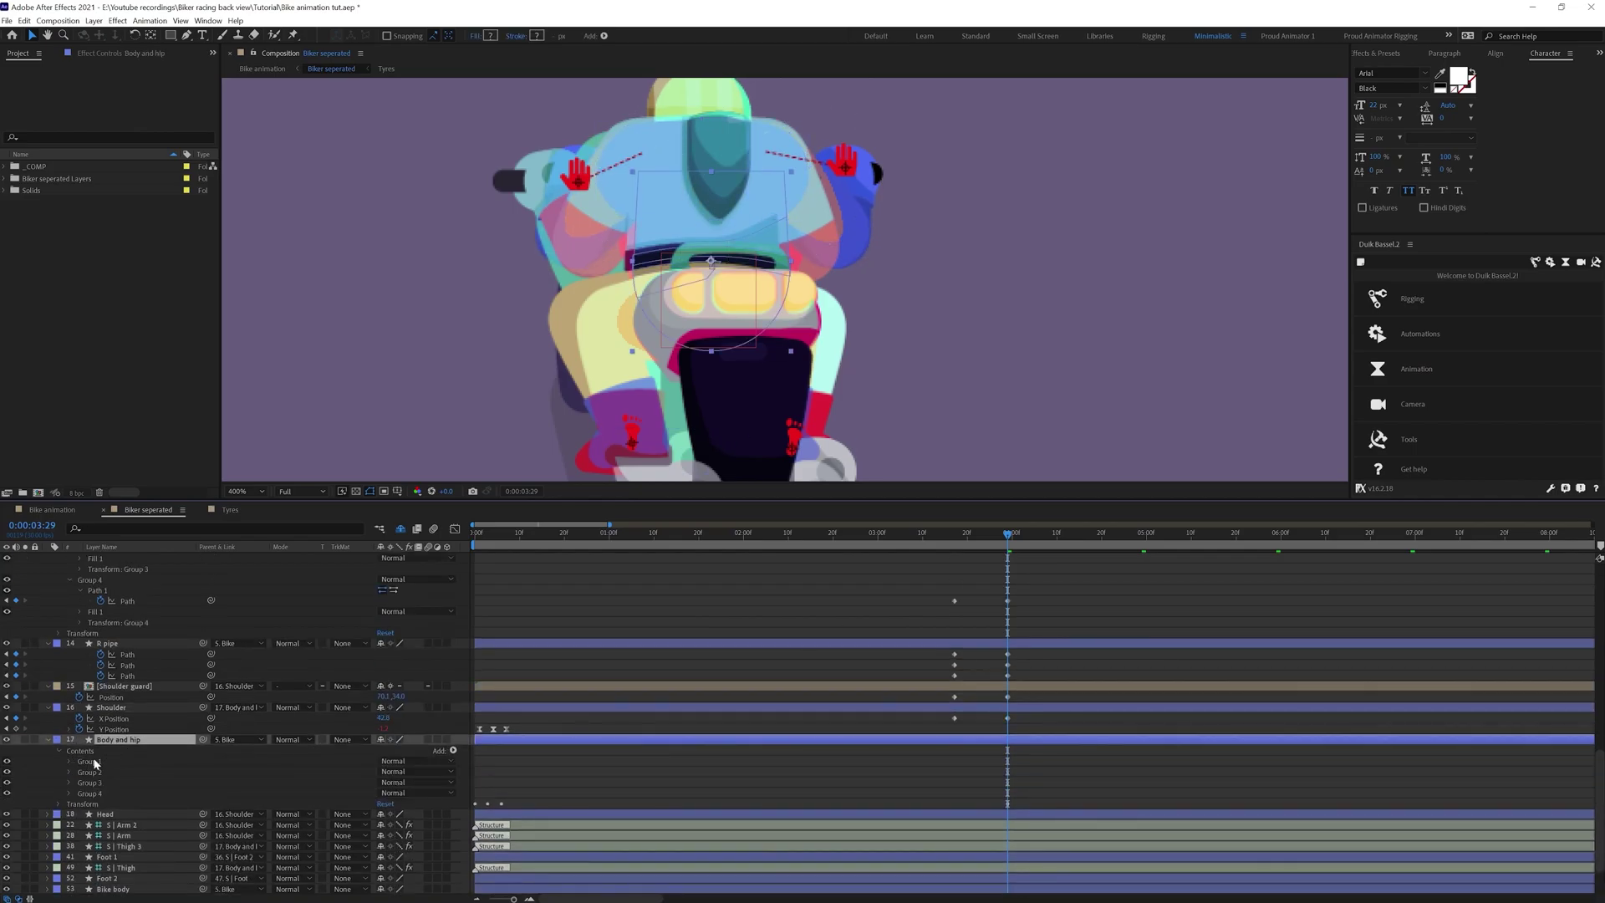
pyautogui.press('p')
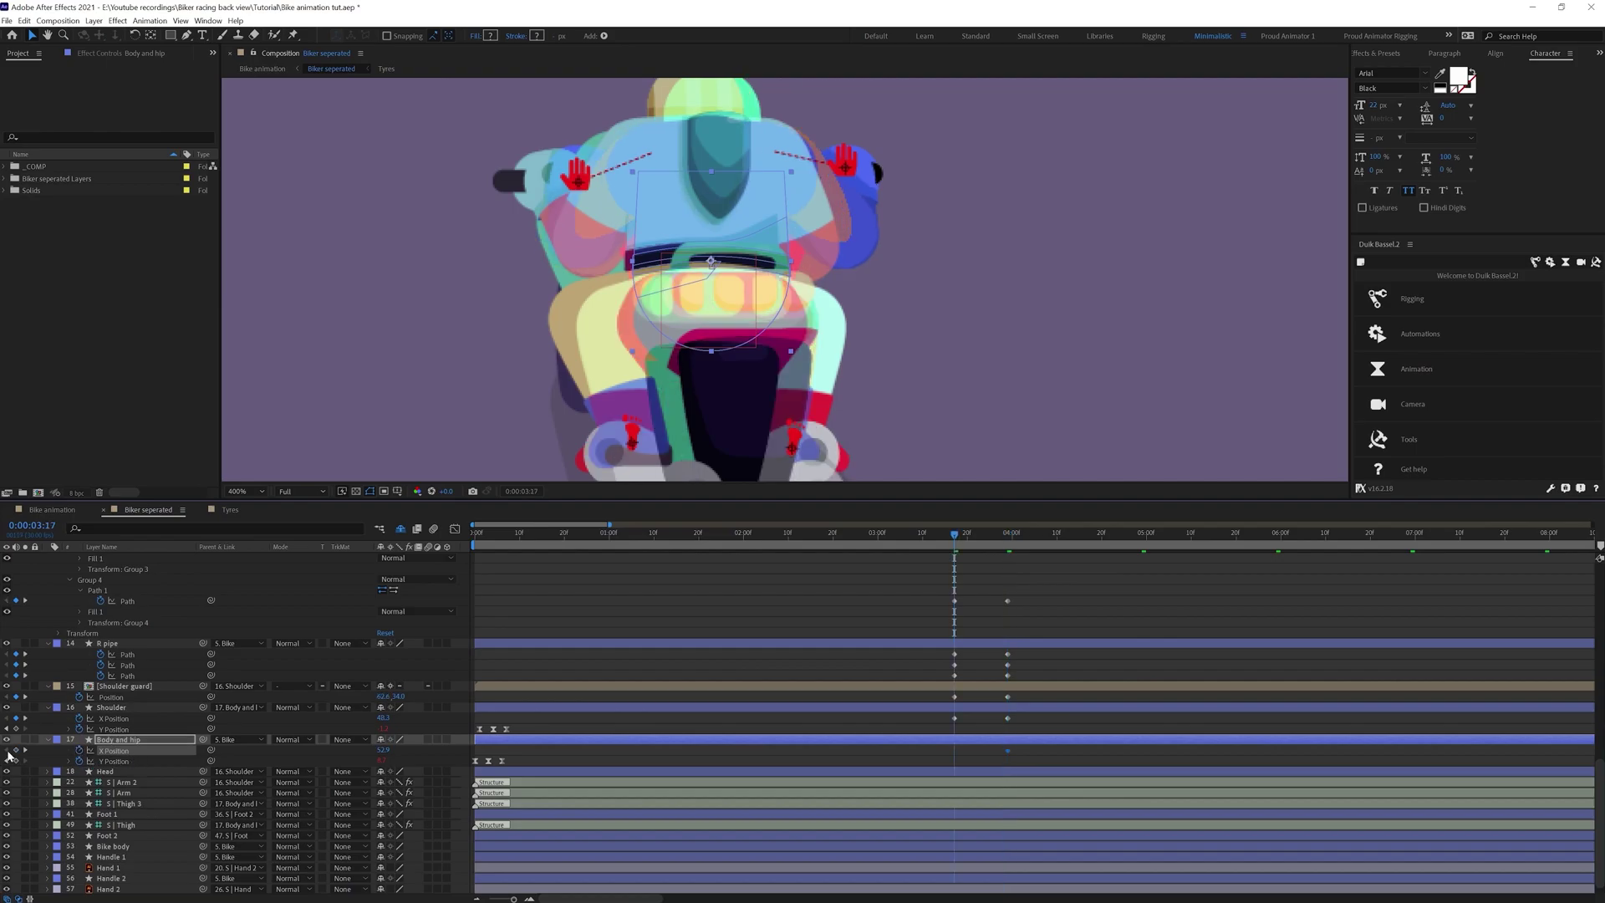
pyautogui.press('k')
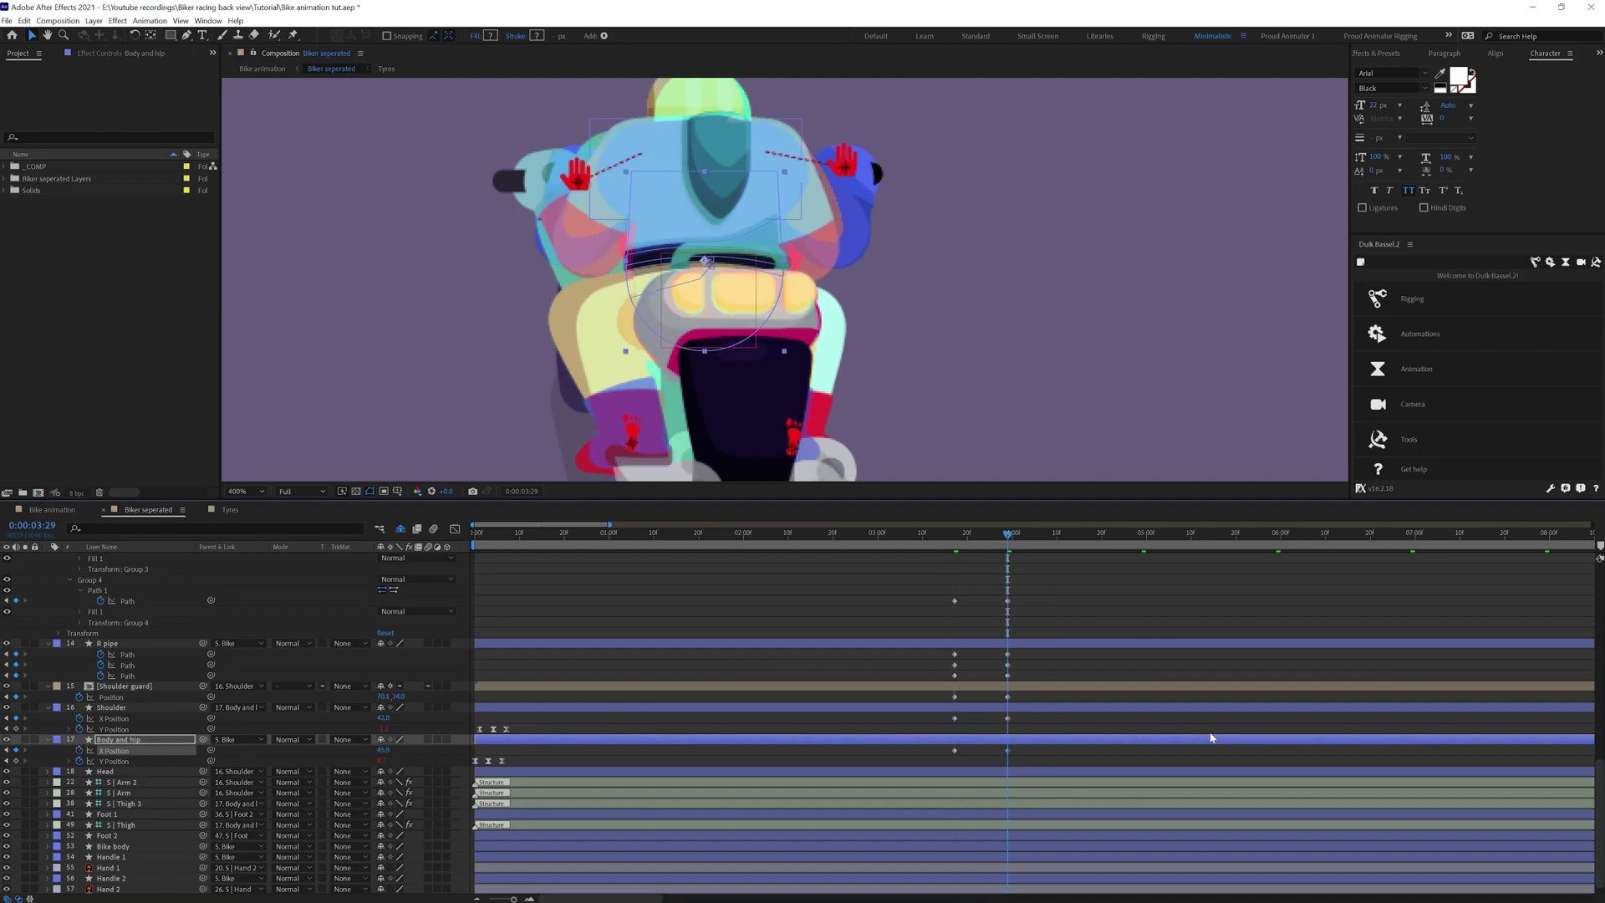
pyautogui.click(1009, 707)
# Keyframe the Head layer's X Position at 0:00:03:17 and nudge it left at 0:00:03:29
pyautogui.scroll(-1, 334, 735)
pyautogui.click(75, 761)
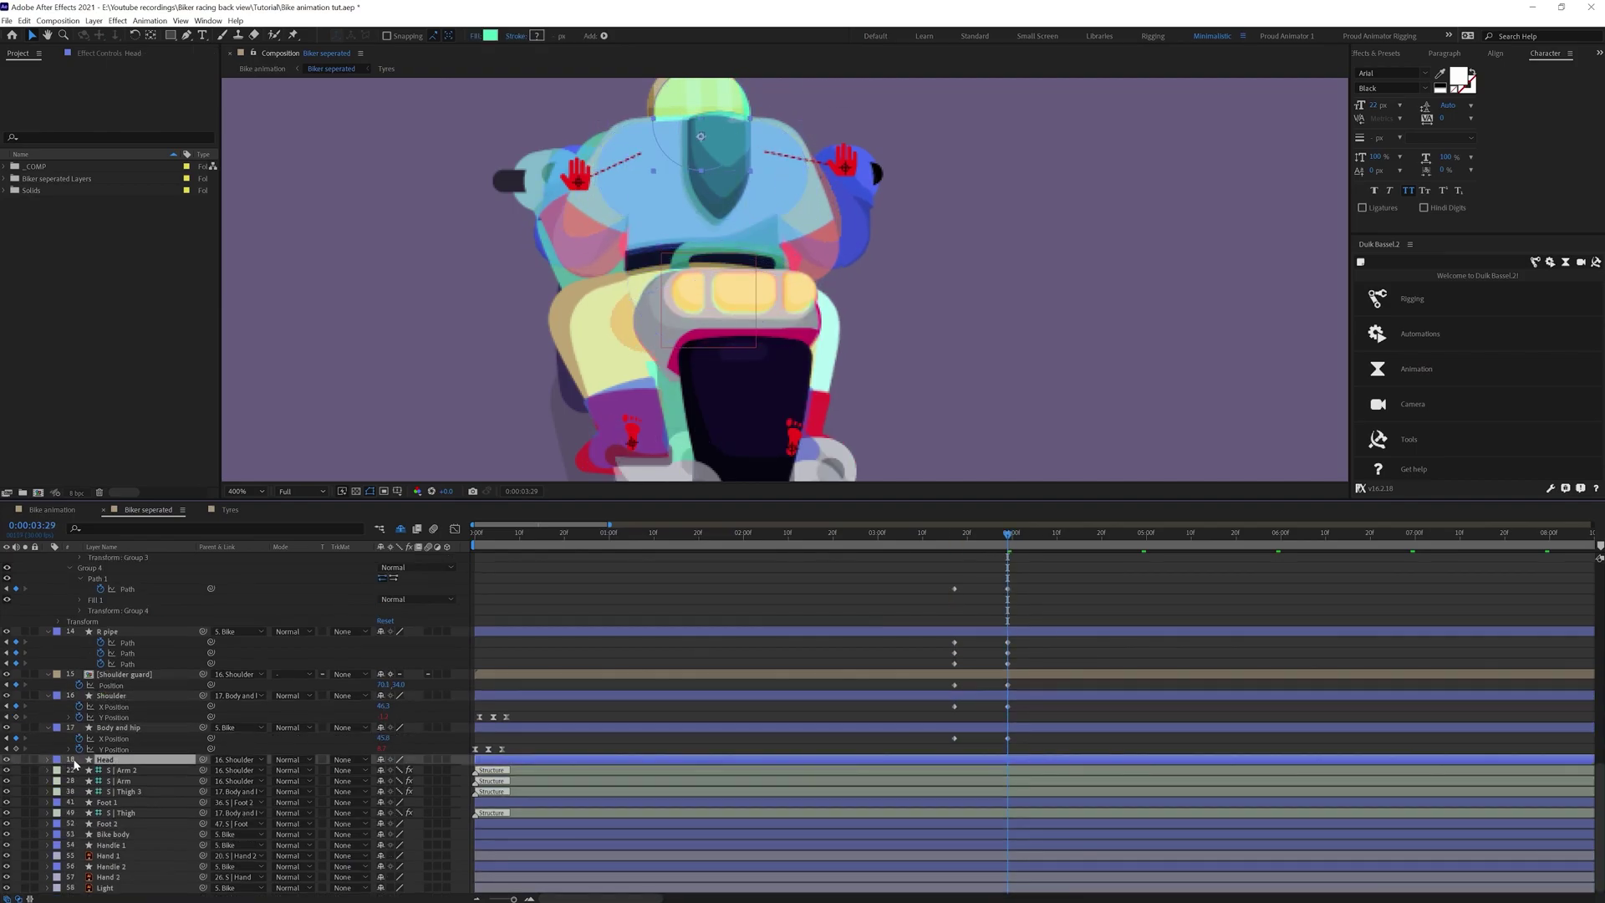
pyautogui.press('p')
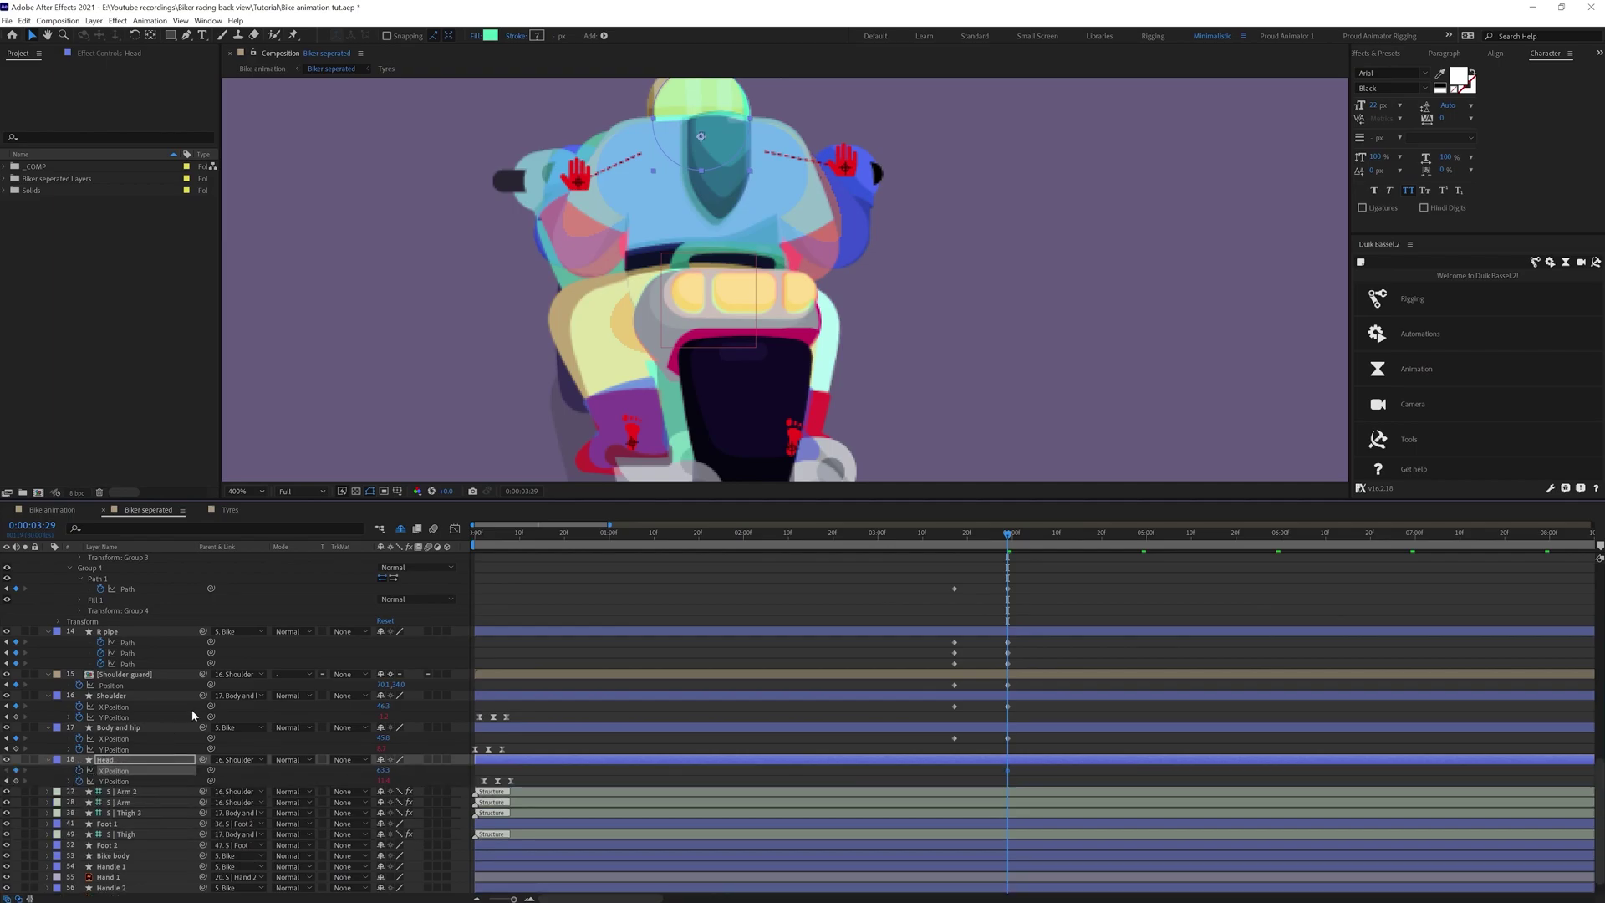
pyautogui.press('j')
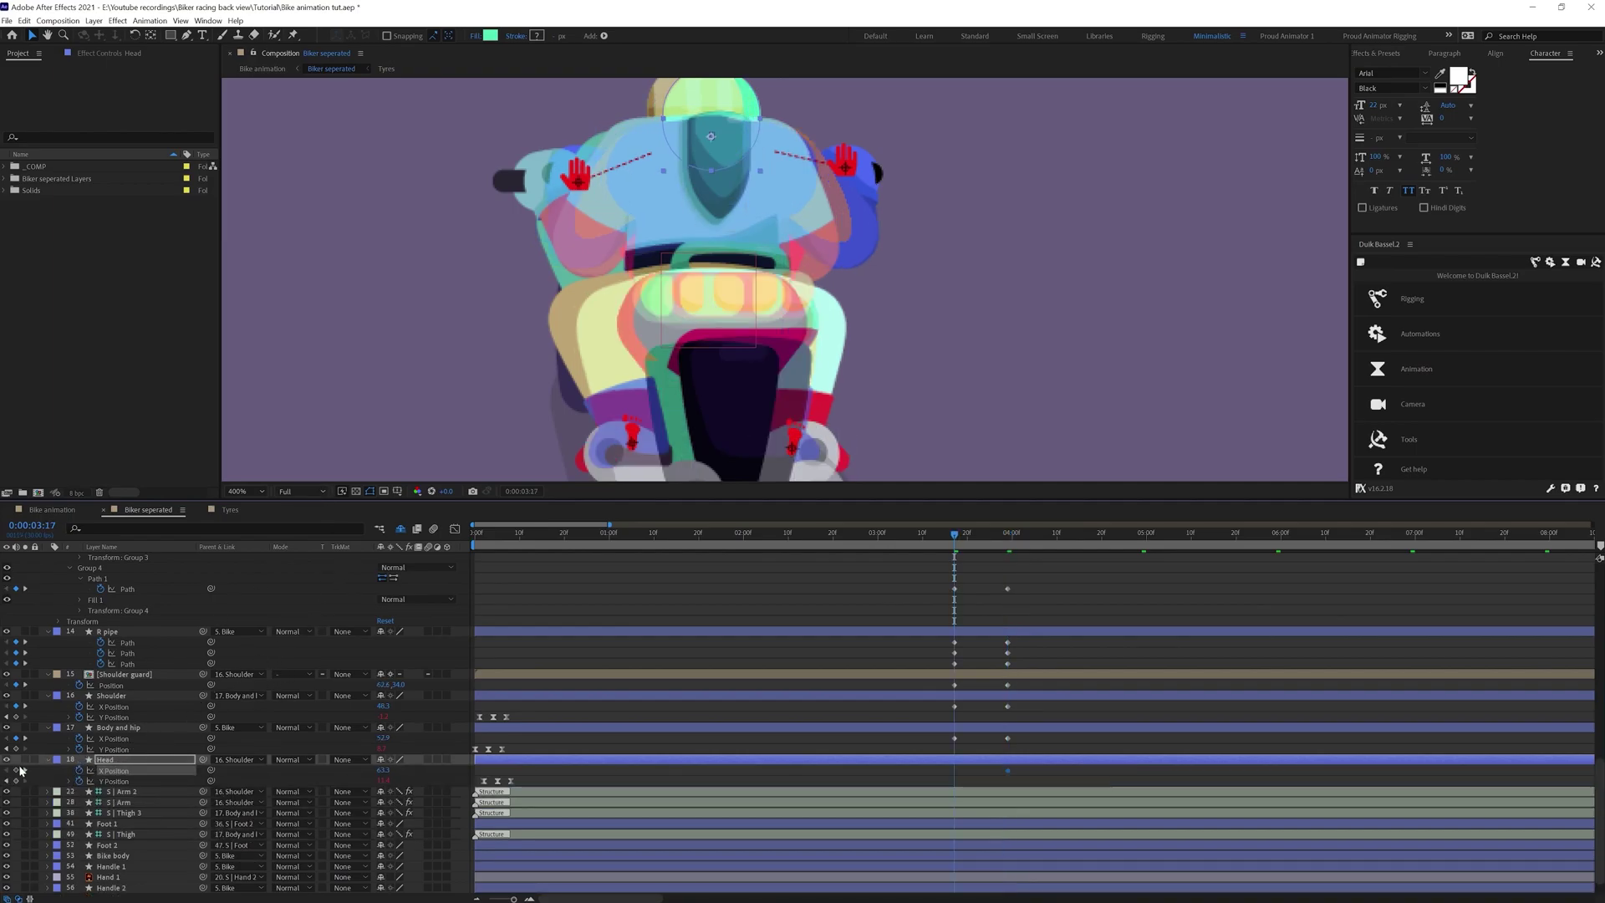
pyautogui.click(16, 769)
pyautogui.press('k')
pyautogui.hotkey('shift', 'Left')
pyautogui.click(703, 707)
# Collapse the layers so that only their keyframed properties are listed
pyautogui.scroll(8, 919, 644)
pyautogui.press('u')
pyautogui.scroll(5, 992, 612)
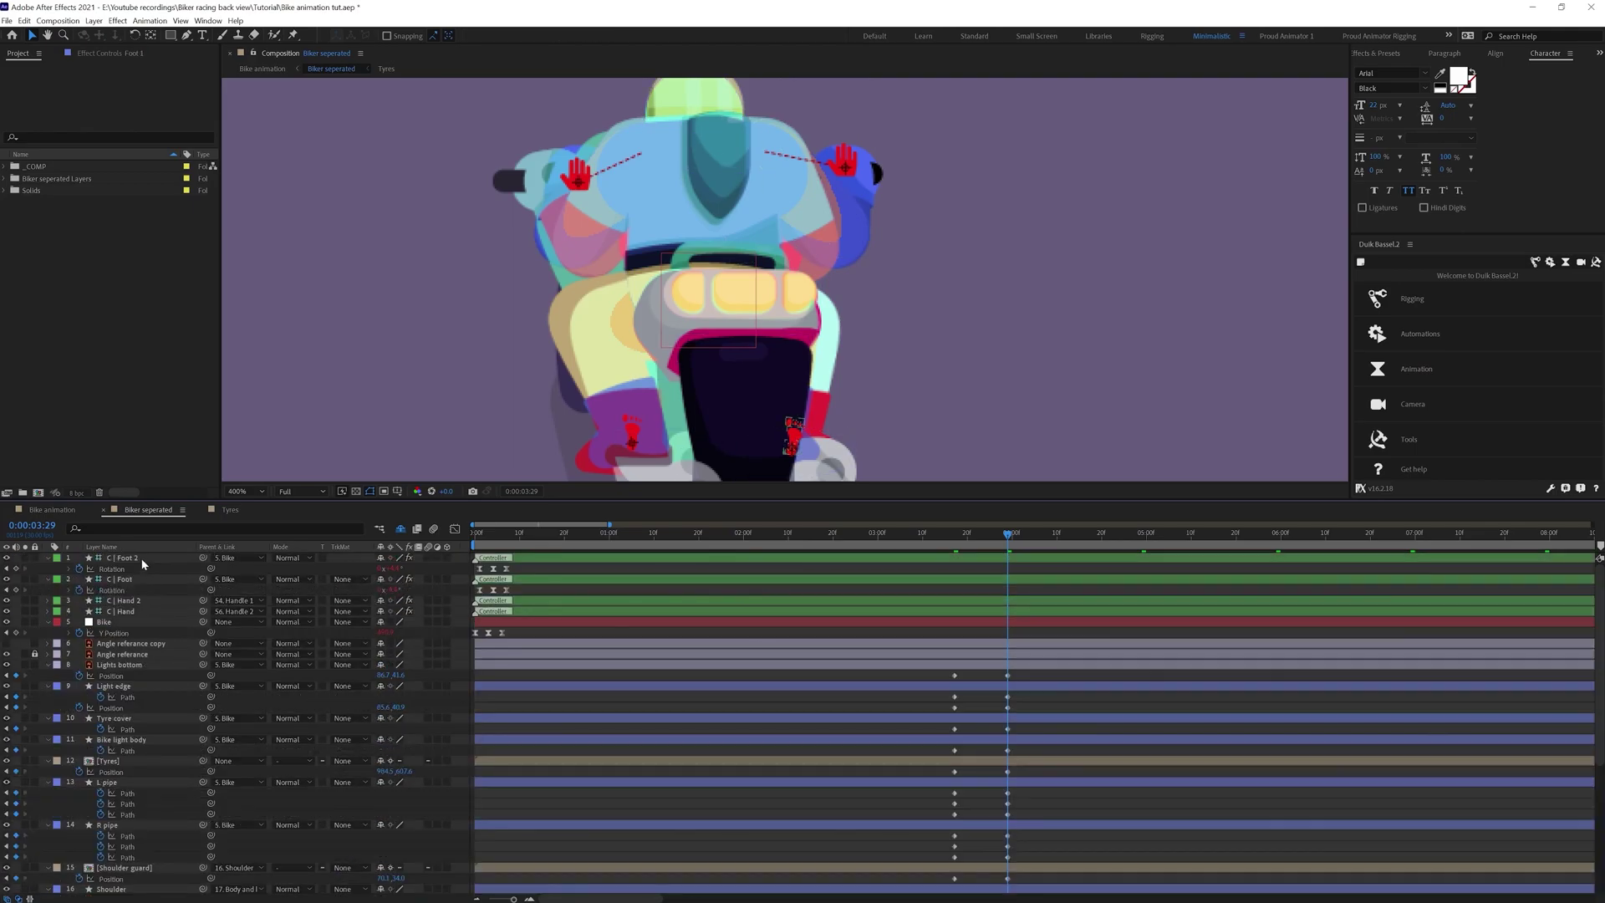
# Keyframe Position on the C | Foot 2 and C | Foot controllers at 0:00:03:17, and move both feet to match the reference at 0:00:03:29
pyautogui.click(143, 558)
pyautogui.moveTo(794, 442); pyautogui.dragTo(789, 384)
pyautogui.keyDown('shift'); pyautogui.click(155, 578); pyautogui.keyUp('shift')
pyautogui.press('j')
pyautogui.hotkey('alt', 'shift', 'p')
pyautogui.press('k')
pyautogui.click(1032, 559)
pyautogui.hotkey('shift', 'Left')
pyautogui.hotkey('shift', 'Left')
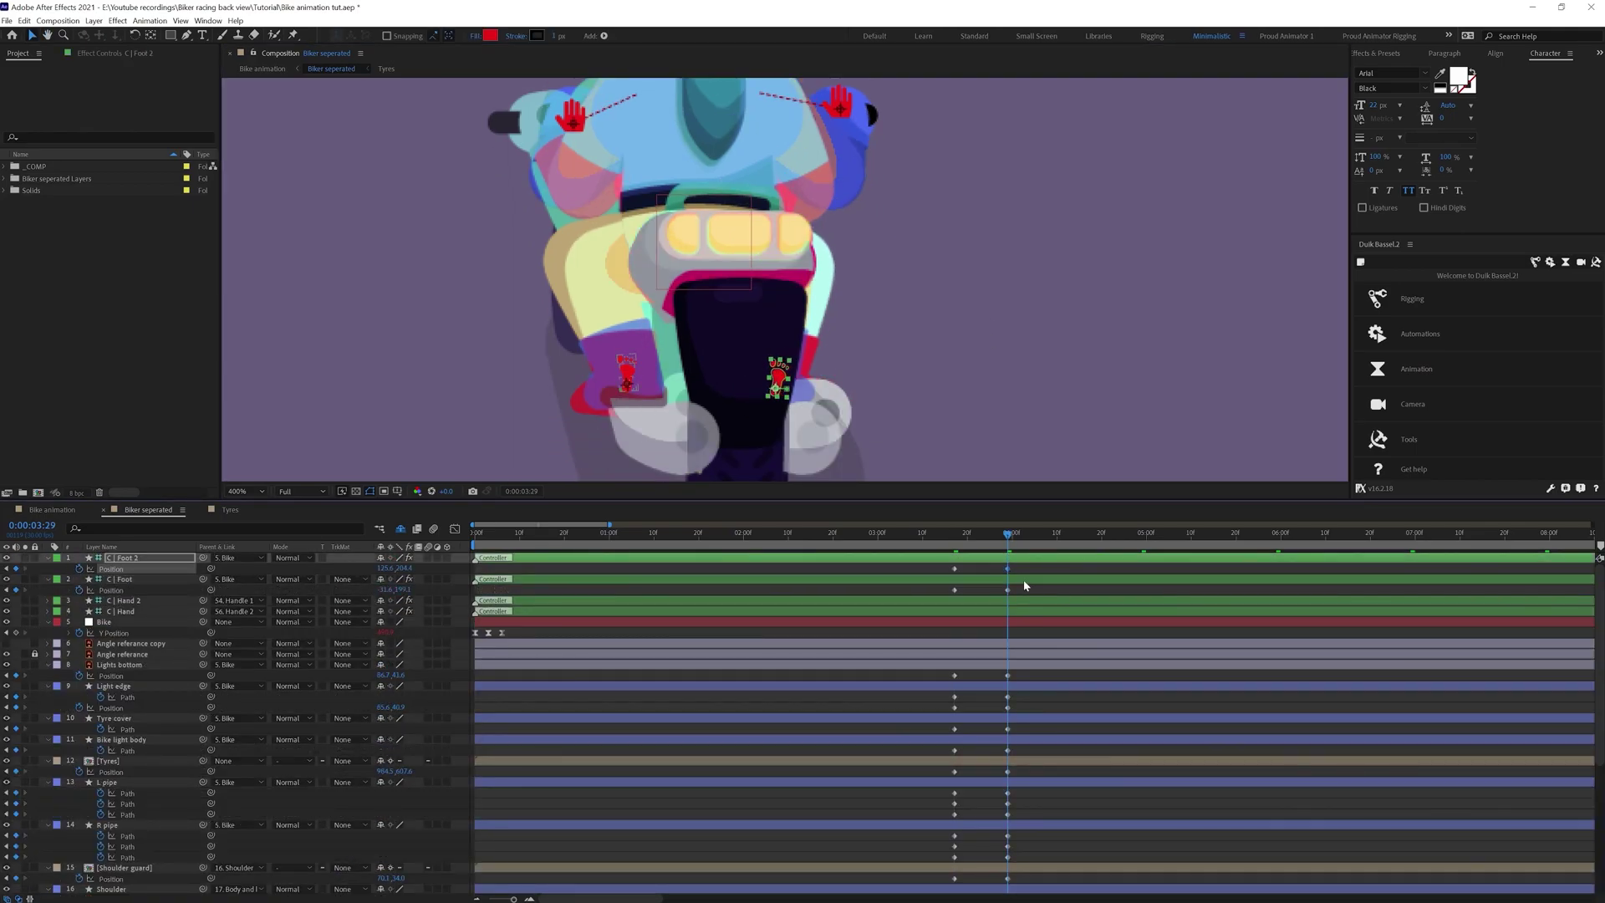
pyautogui.moveTo(627, 373); pyautogui.dragTo(639, 368)
# Keyframe Position on S | Thigh 3 and S | Thigh at 0:00:03:17 and adjust the thighs at 0:00:03:29 to match the reference
pyautogui.click(125, 686)
pyautogui.scroll(-6, 190, 755)
pyautogui.moveTo(736, 384); pyautogui.dragTo(763, 270)
pyautogui.click(142, 813)
pyautogui.press(',')
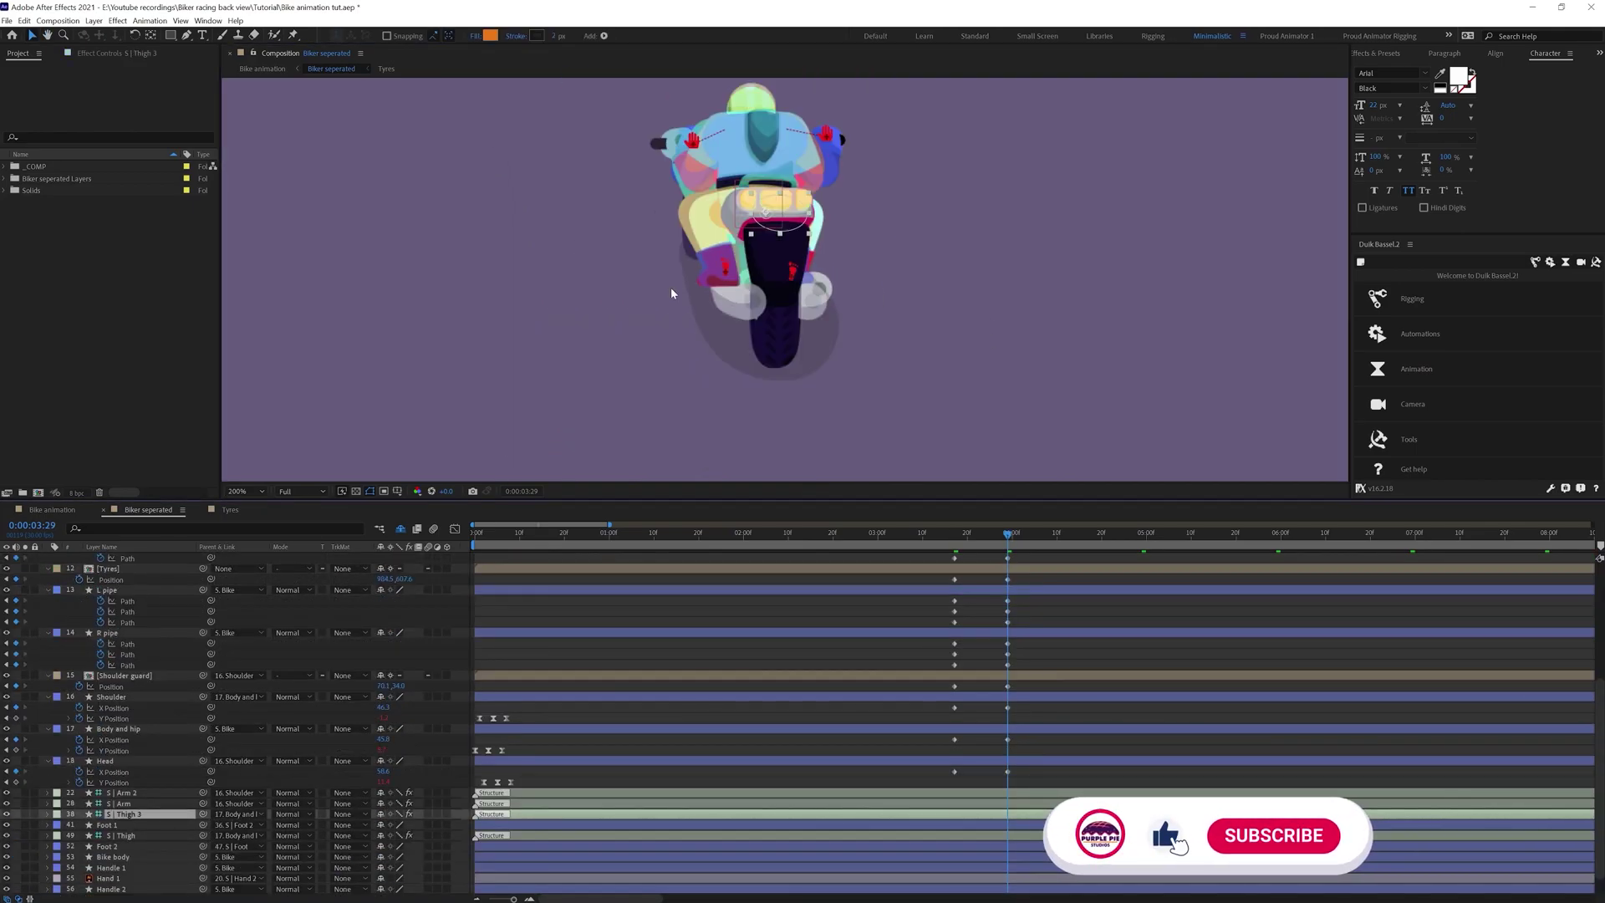
pyautogui.keyDown('ctrl'); pyautogui.click(126, 835); pyautogui.keyUp('ctrl')
pyautogui.press('p')
pyautogui.click(79, 824)
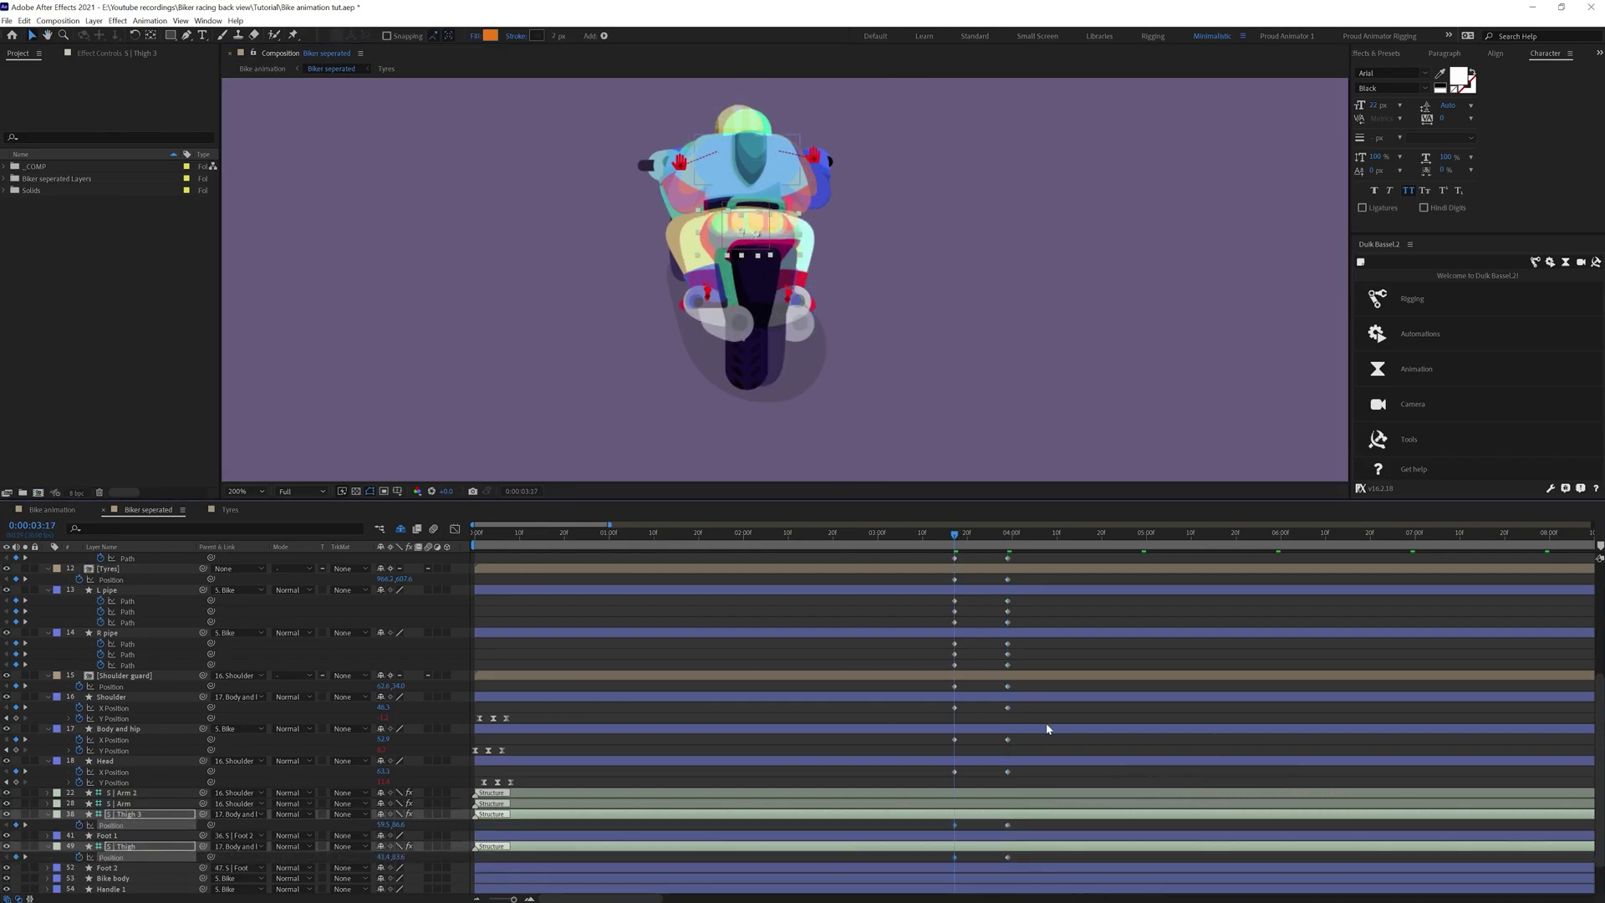
pyautogui.click(1009, 855)
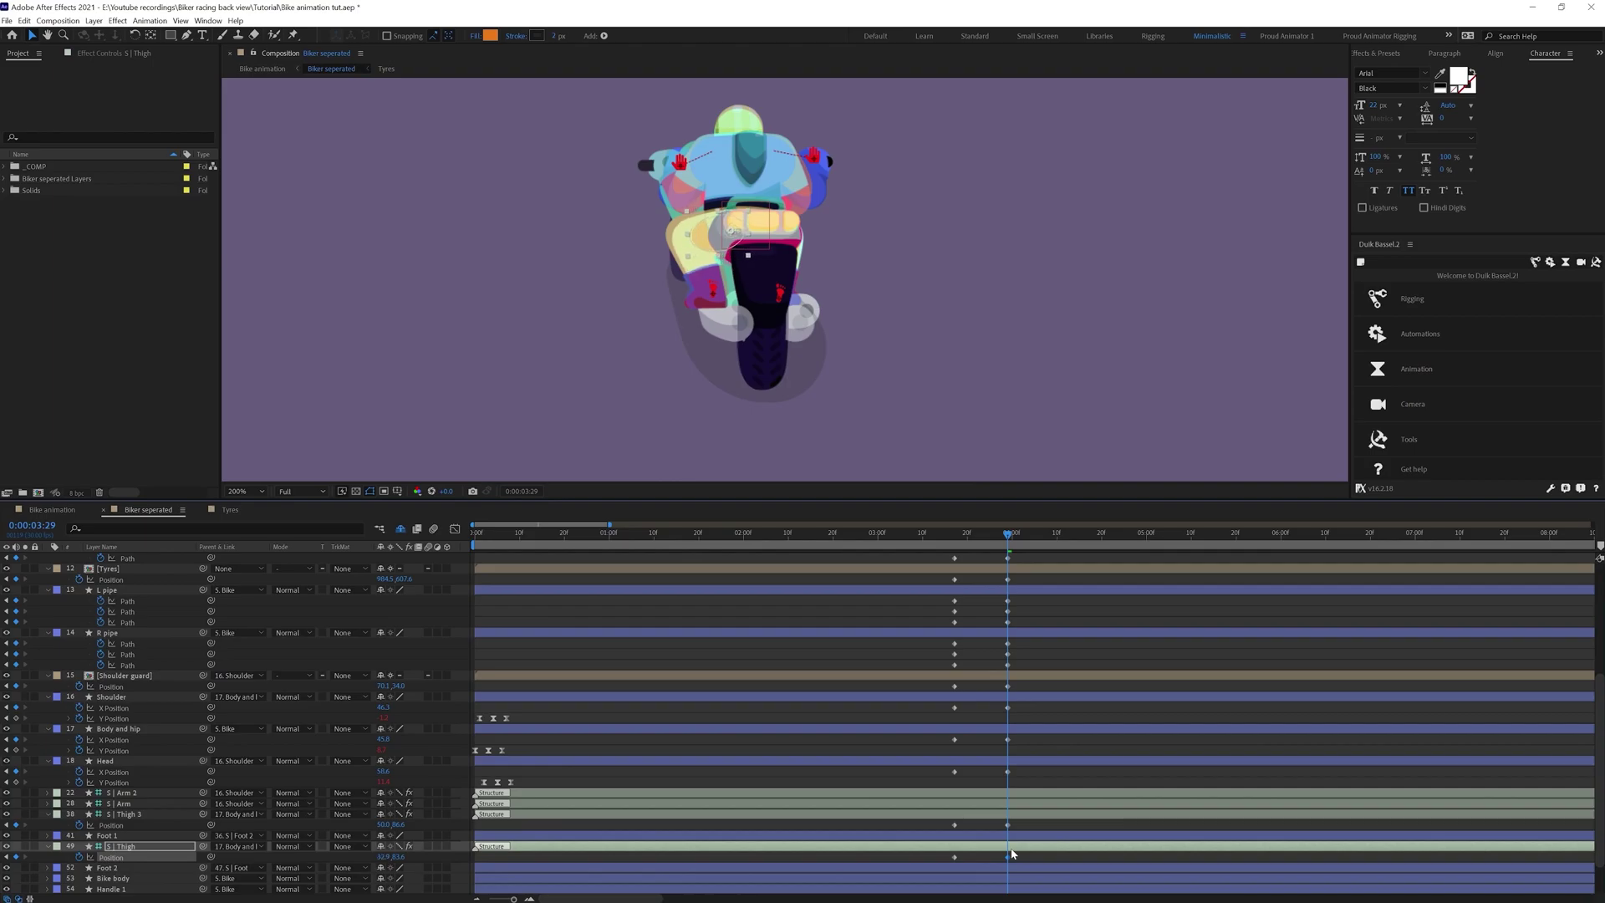
pyautogui.scroll(-2, 1050, 819)
pyautogui.click(1051, 823)
# Keyframe the Foot 2 Path at 0:00:03:17 and 0:00:03:29, reshaping the foot to match the reference, and collapse the layer to its keyframes
pyautogui.scroll(2, 692, 296)
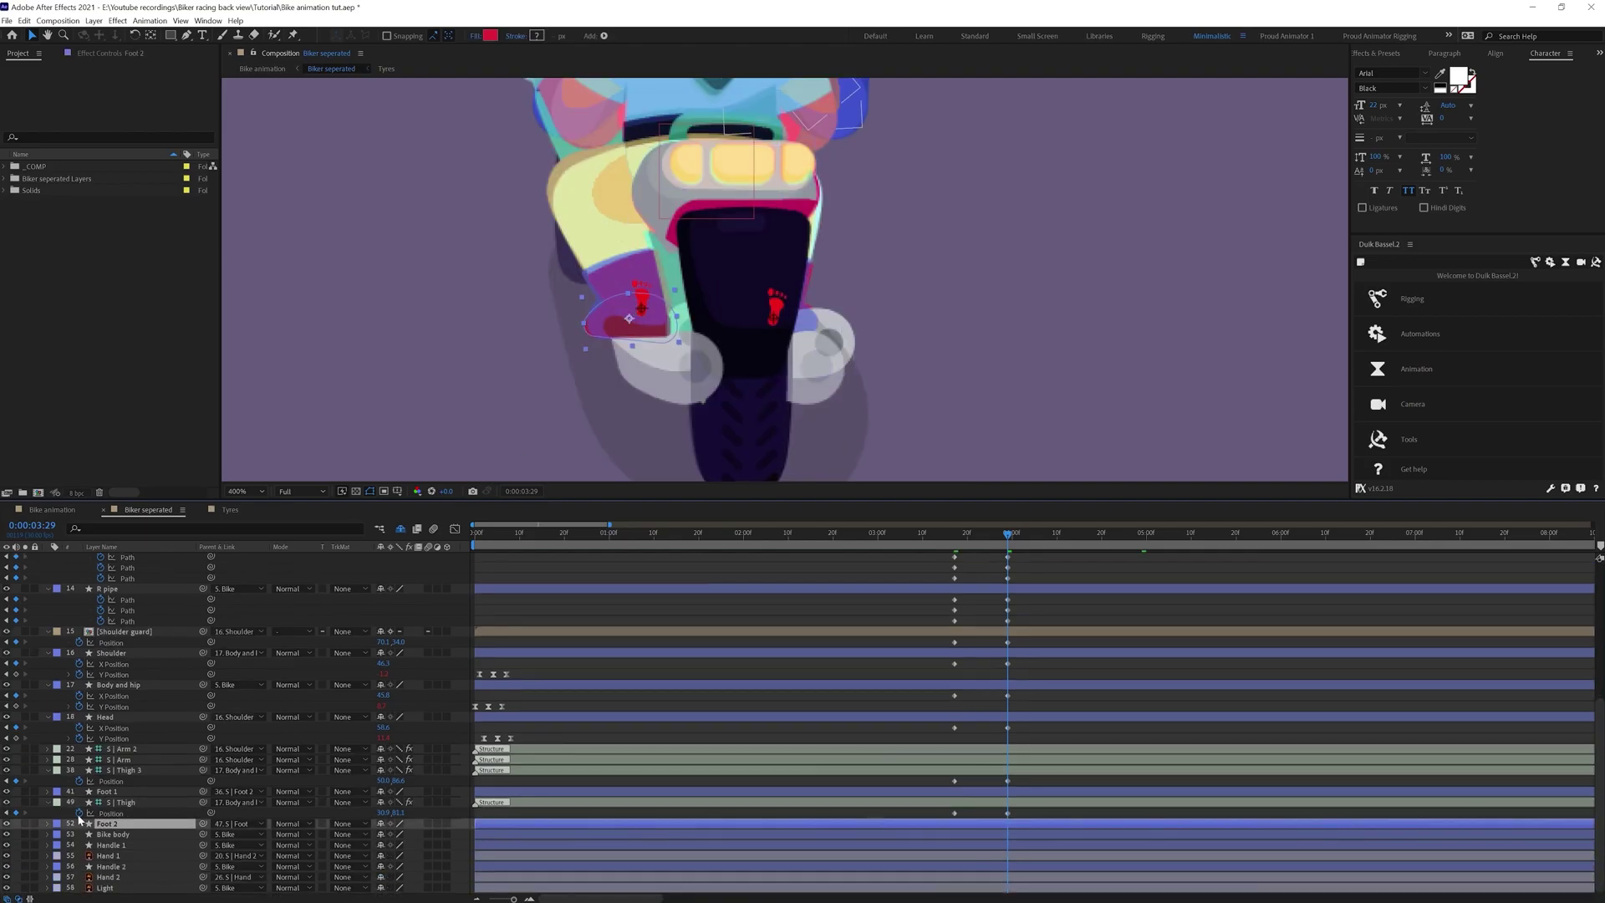
pyautogui.click(48, 824)
pyautogui.click(59, 834)
pyautogui.click(126, 866)
pyautogui.scroll(1, 709, 339)
pyautogui.scroll(-1, 782, 275)
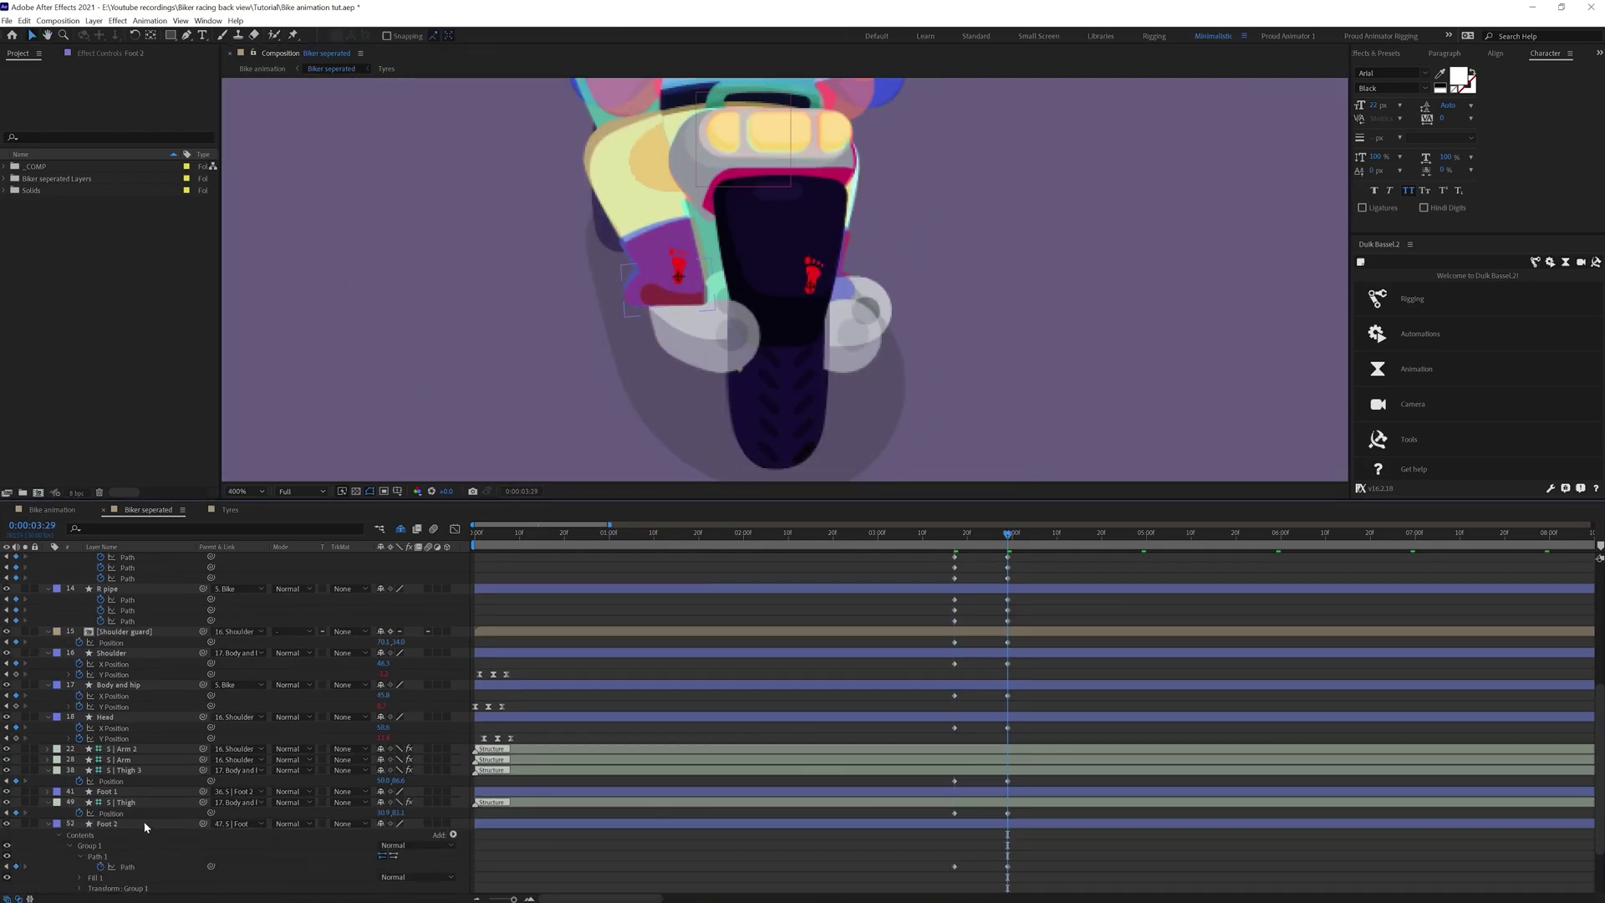
pyautogui.press('u')
# Keyframe the Bike body Path at 0:00:03:17 and 0:00:03:29, reshaping it to match the reference, and collapse the layer to its keyframes
pyautogui.click(125, 844)
pyautogui.scroll(-2, 798, 248)
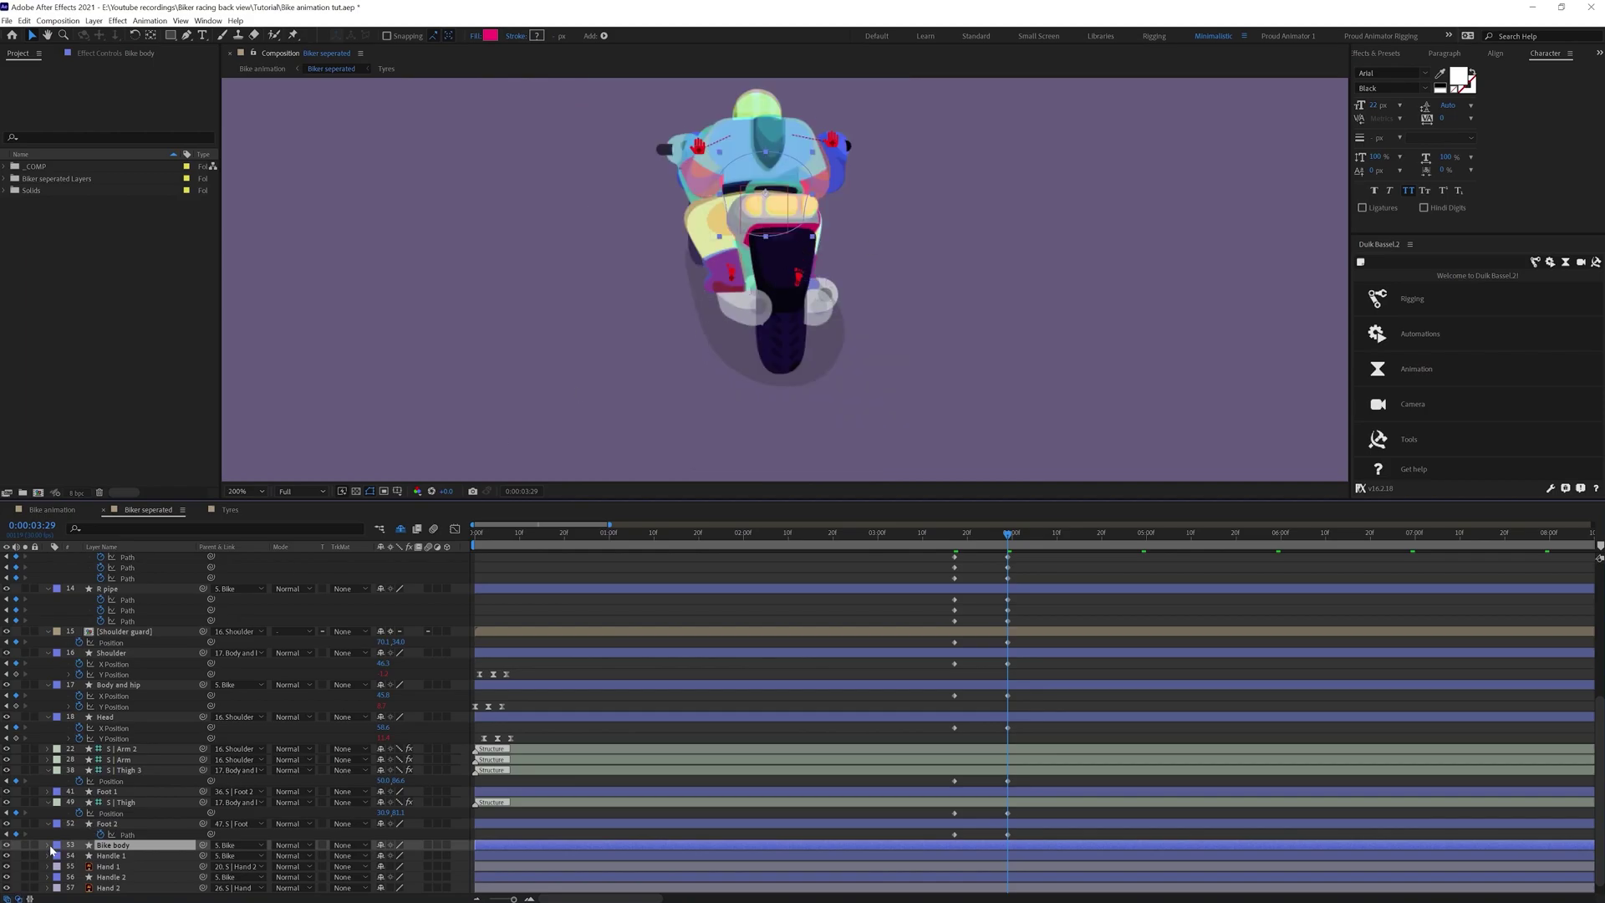
pyautogui.press('u')
pyautogui.scroll(2, 574, 265)
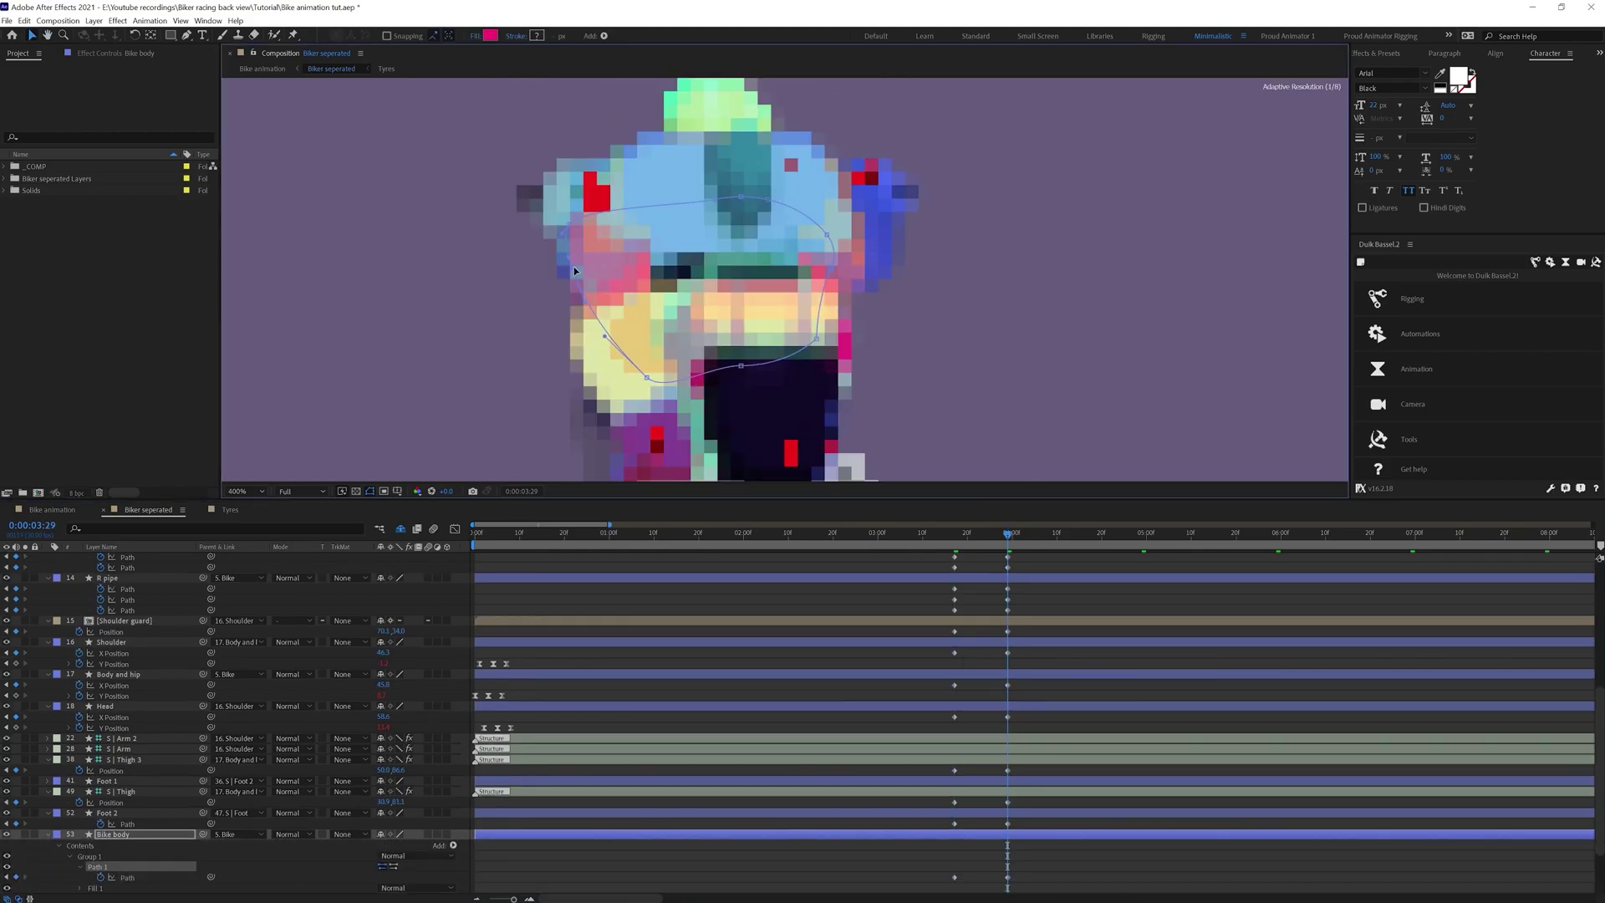
pyautogui.moveTo(740, 196); pyautogui.dragTo(702, 174)
pyautogui.moveTo(718, 368); pyautogui.dragTo(619, 401)
pyautogui.moveTo(669, 280); pyautogui.dragTo(698, 375)
pyautogui.click(126, 834)
pyautogui.press('u')
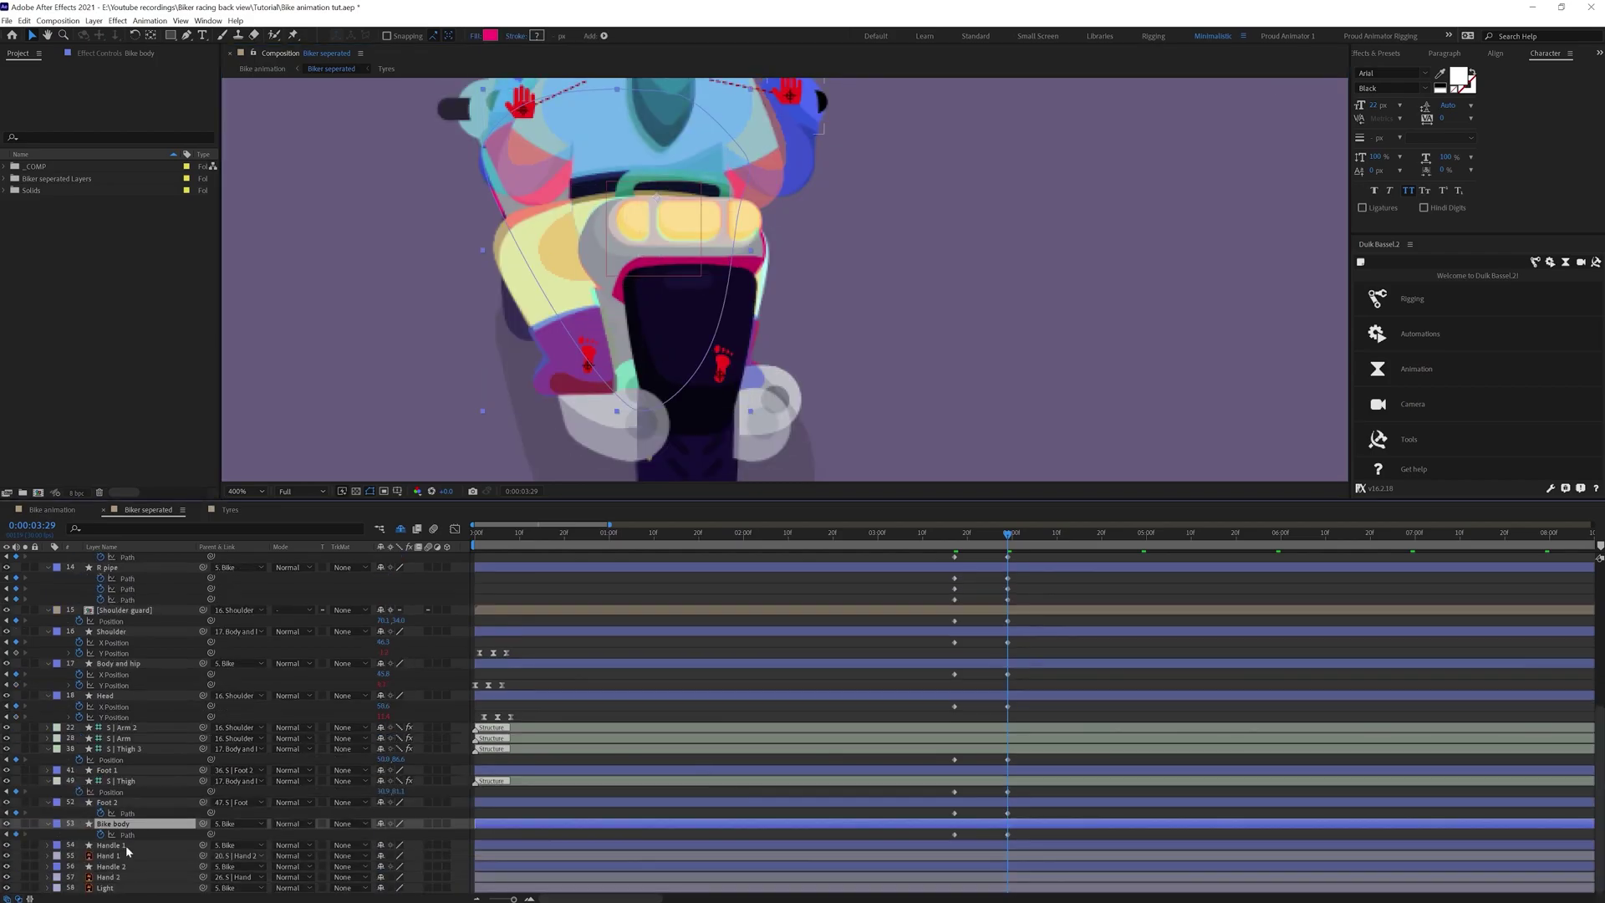
# Keyframe Position on C | Hand 2 and C | Hand at 0:00:03:17, and move both hands to match the reference at 0:00:03:29
pyautogui.click(108, 844)
pyautogui.scroll(5, 208, 641)
pyautogui.click(141, 601)
pyautogui.keyDown('shift'); pyautogui.click(137, 611); pyautogui.keyUp('shift')
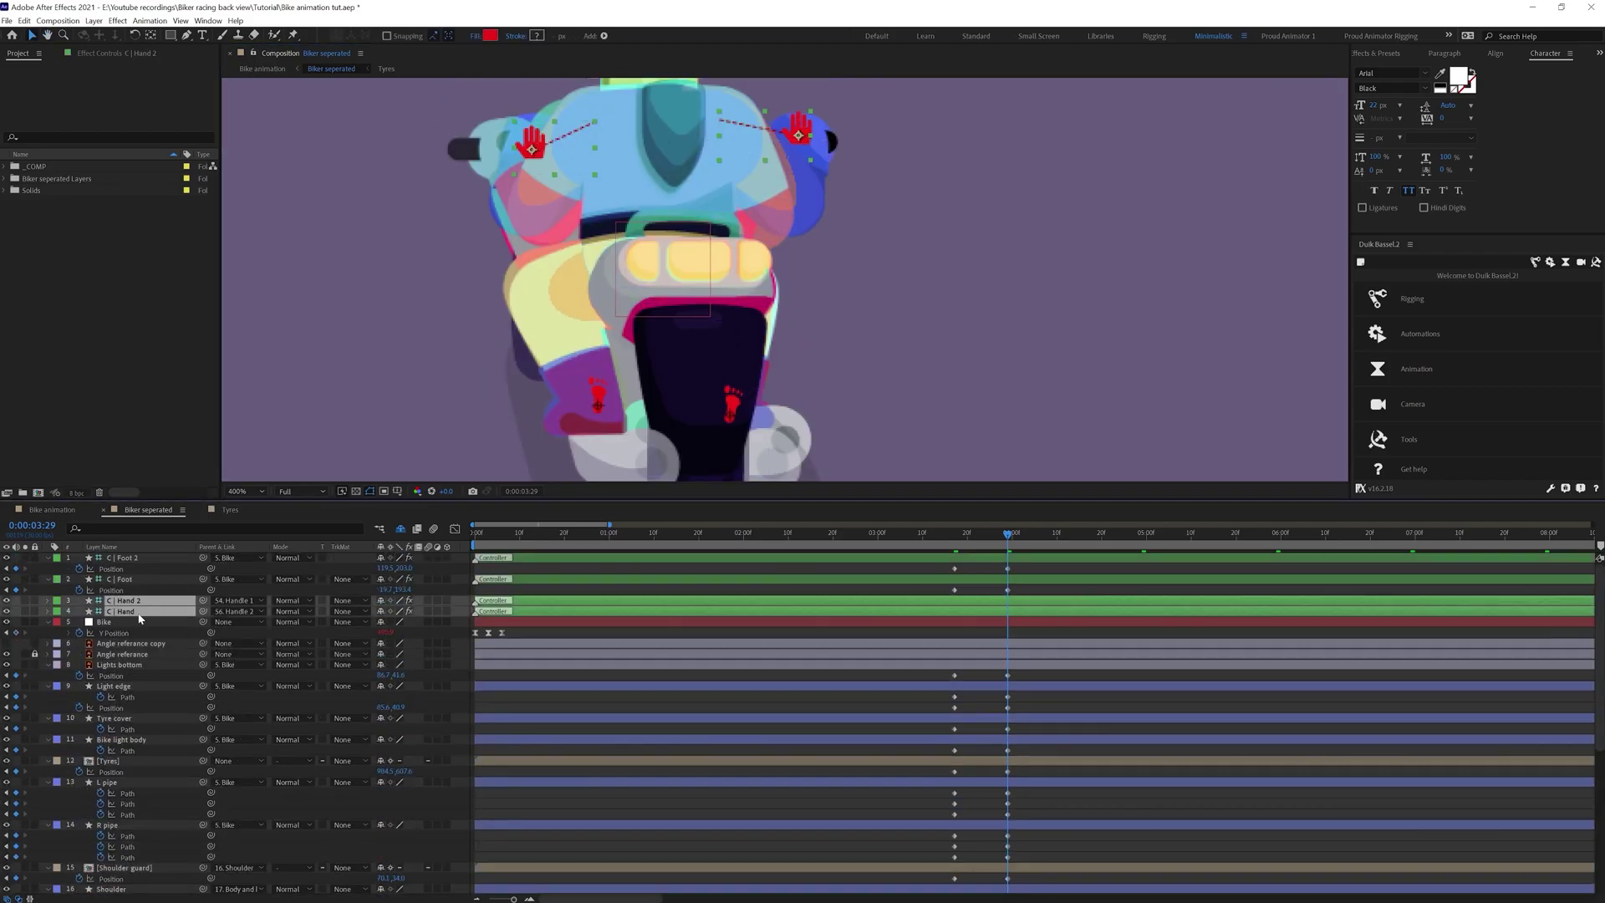
pyautogui.press('p')
pyautogui.press('j')
pyautogui.press('k')
pyautogui.click(1007, 610)
pyautogui.moveTo(804, 128); pyautogui.dragTo(770, 135)
pyautogui.moveTo(529, 143); pyautogui.dragTo(500, 145)
# Keyframe the Handle 1 Path at 0:00:03:17 and shorten the handlebar at 0:00:03:29 to match the reference
pyautogui.scroll(-5, 147, 854)
pyautogui.click(149, 846)
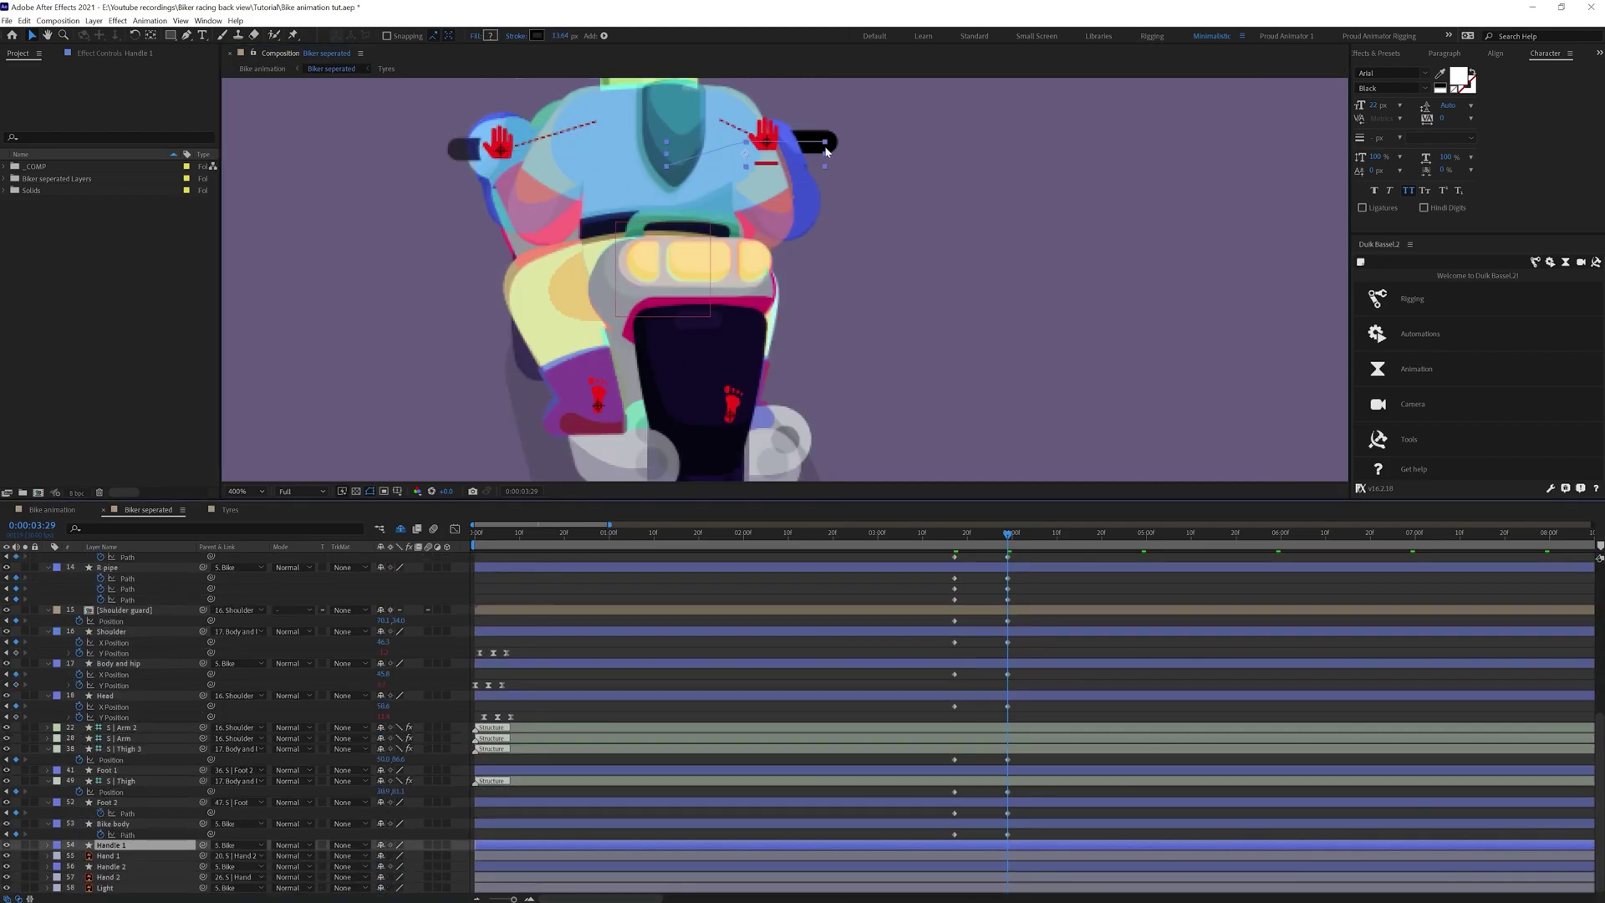
pyautogui.click(47, 845)
pyautogui.click(69, 866)
pyautogui.click(80, 877)
pyautogui.click(101, 887)
pyautogui.press('j')
pyautogui.click(16, 877)
pyautogui.press('k')
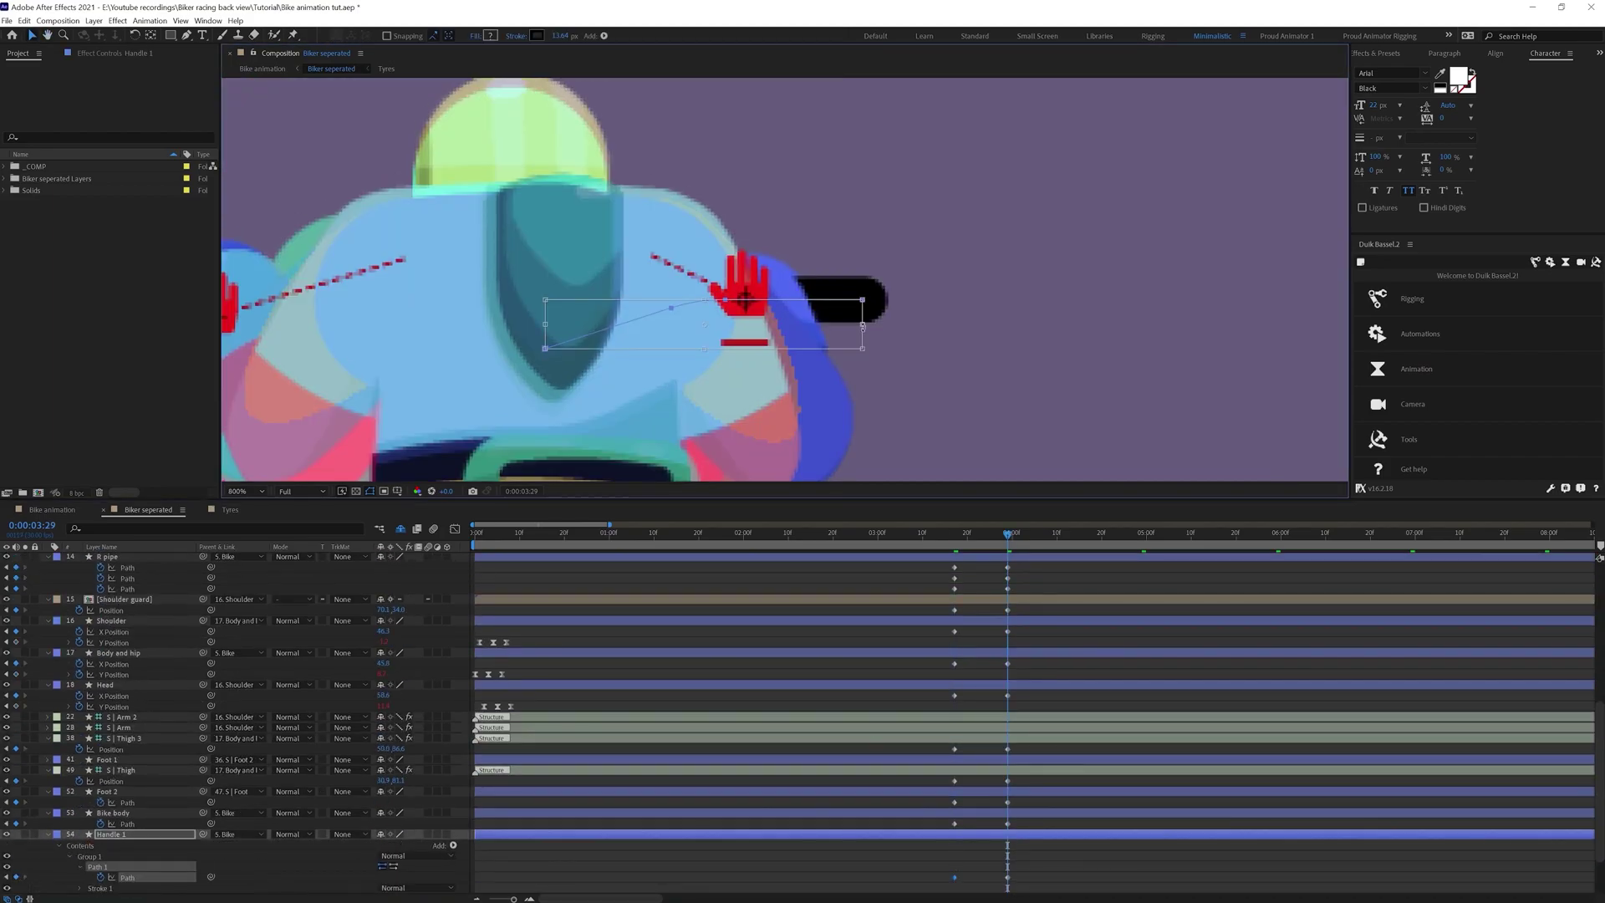
pyautogui.moveTo(863, 323); pyautogui.dragTo(808, 323)
# Expand Handle 2 down to its Path property and collapse all the layers
pyautogui.click(144, 867)
pyautogui.click(47, 867)
pyautogui.scroll(-2, 100, 860)
pyautogui.click(69, 824)
pyautogui.click(81, 833)
pyautogui.click(100, 844)
pyautogui.scroll(-1, 747, 235)
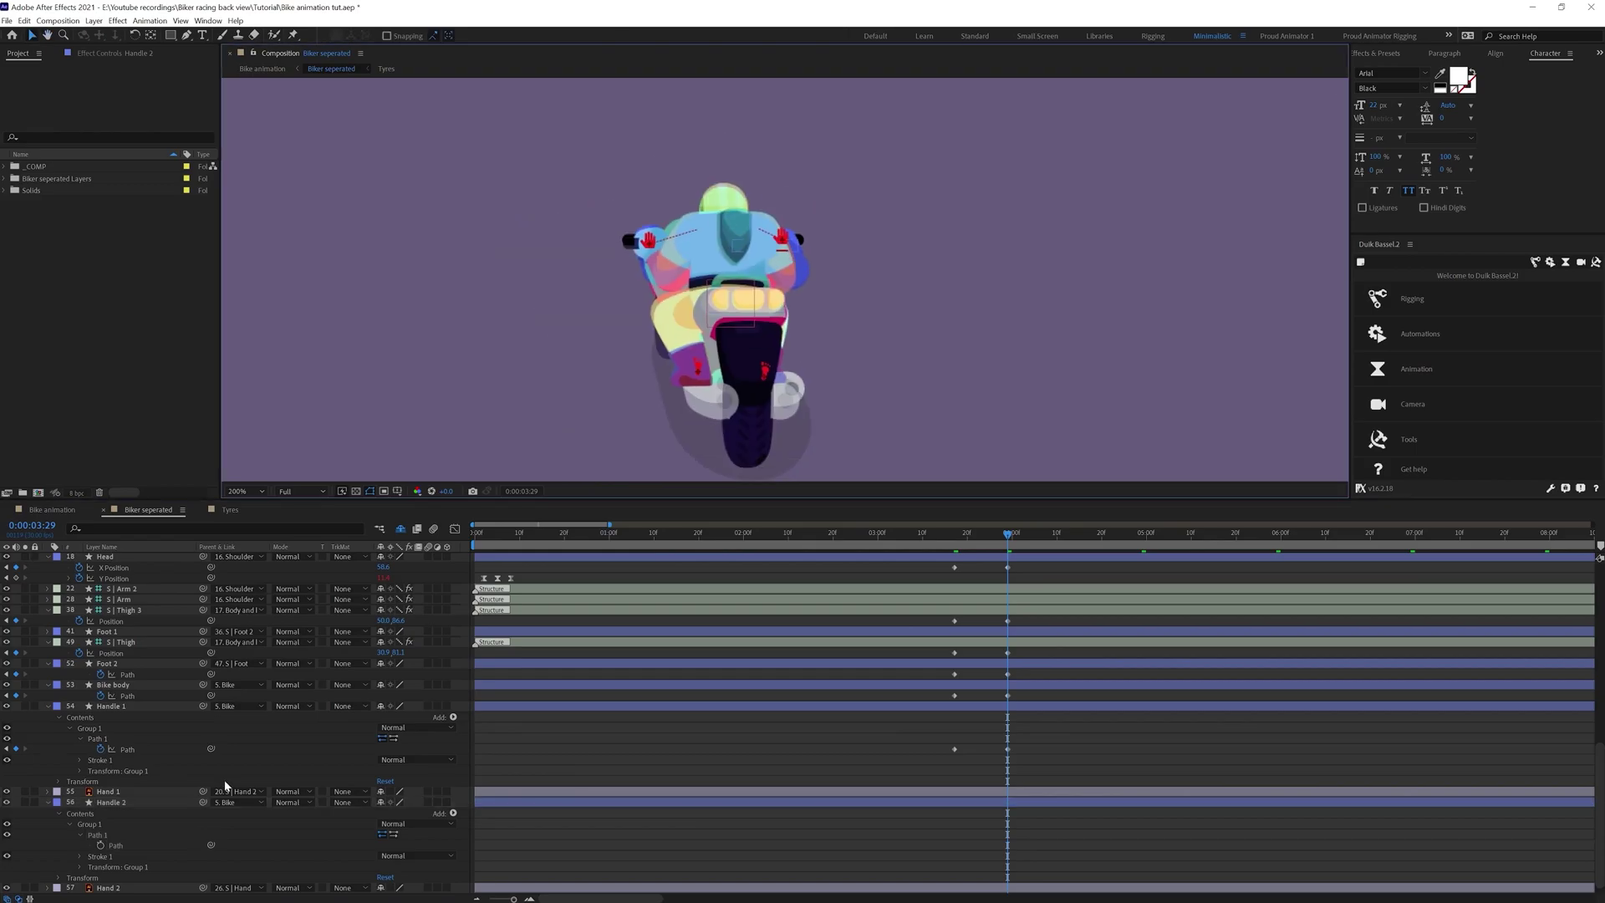
pyautogui.press('u')
pyautogui.press('u')
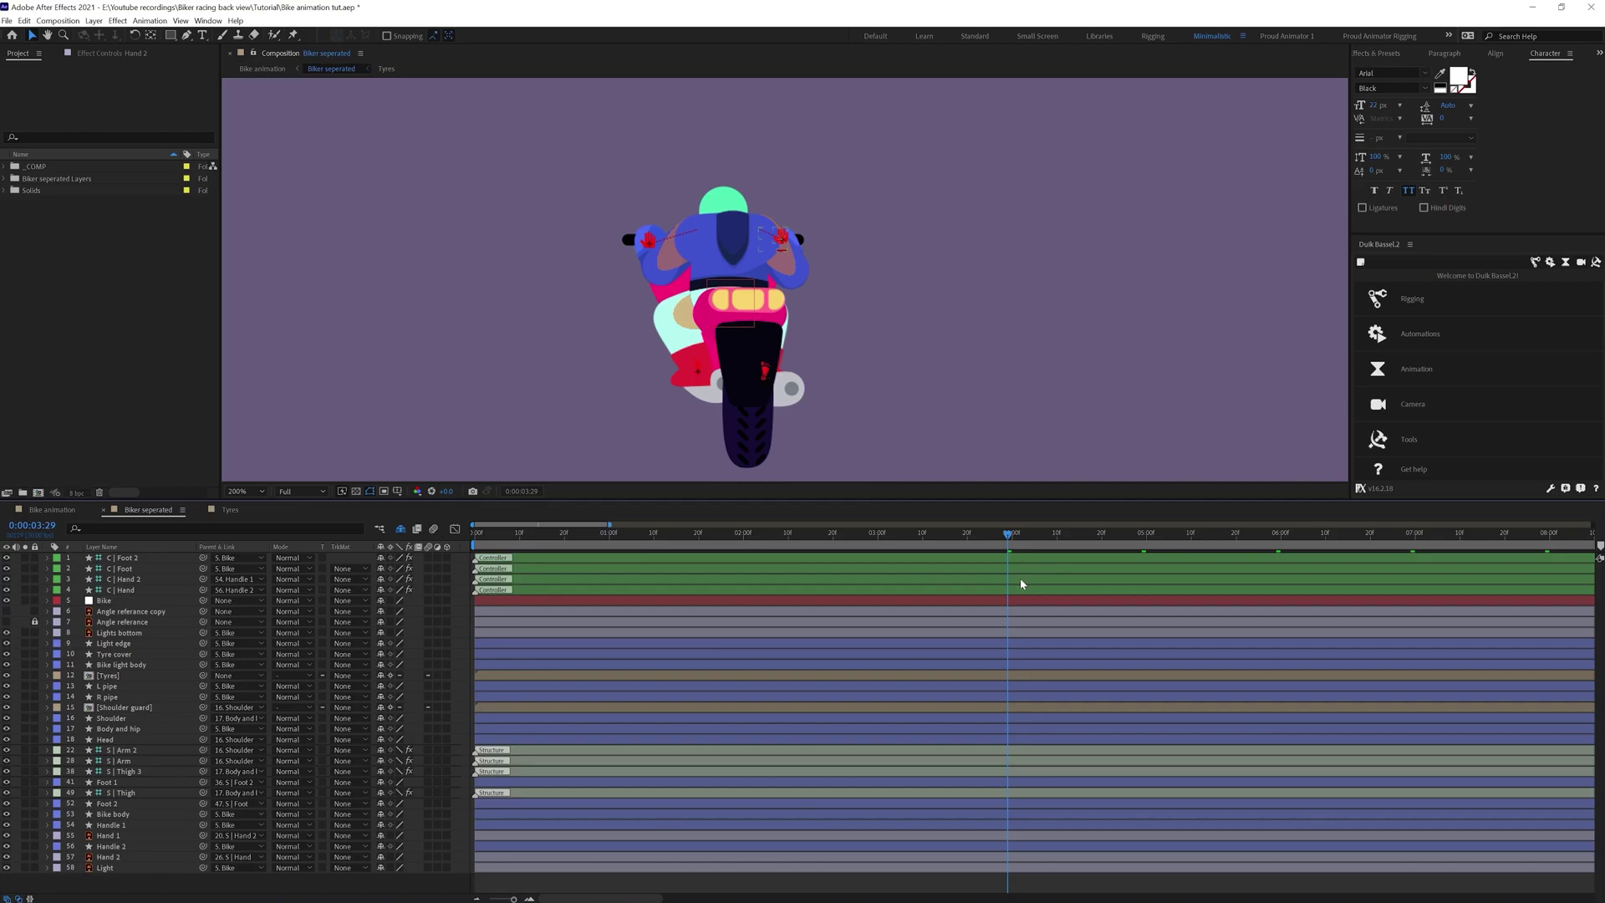
# List all keyframed properties and compare the bike's pose between the keyframes at 0:00:03:17 and 0:00:03:29
pyautogui.press('u')
pyautogui.press('j')
pyautogui.press('k')
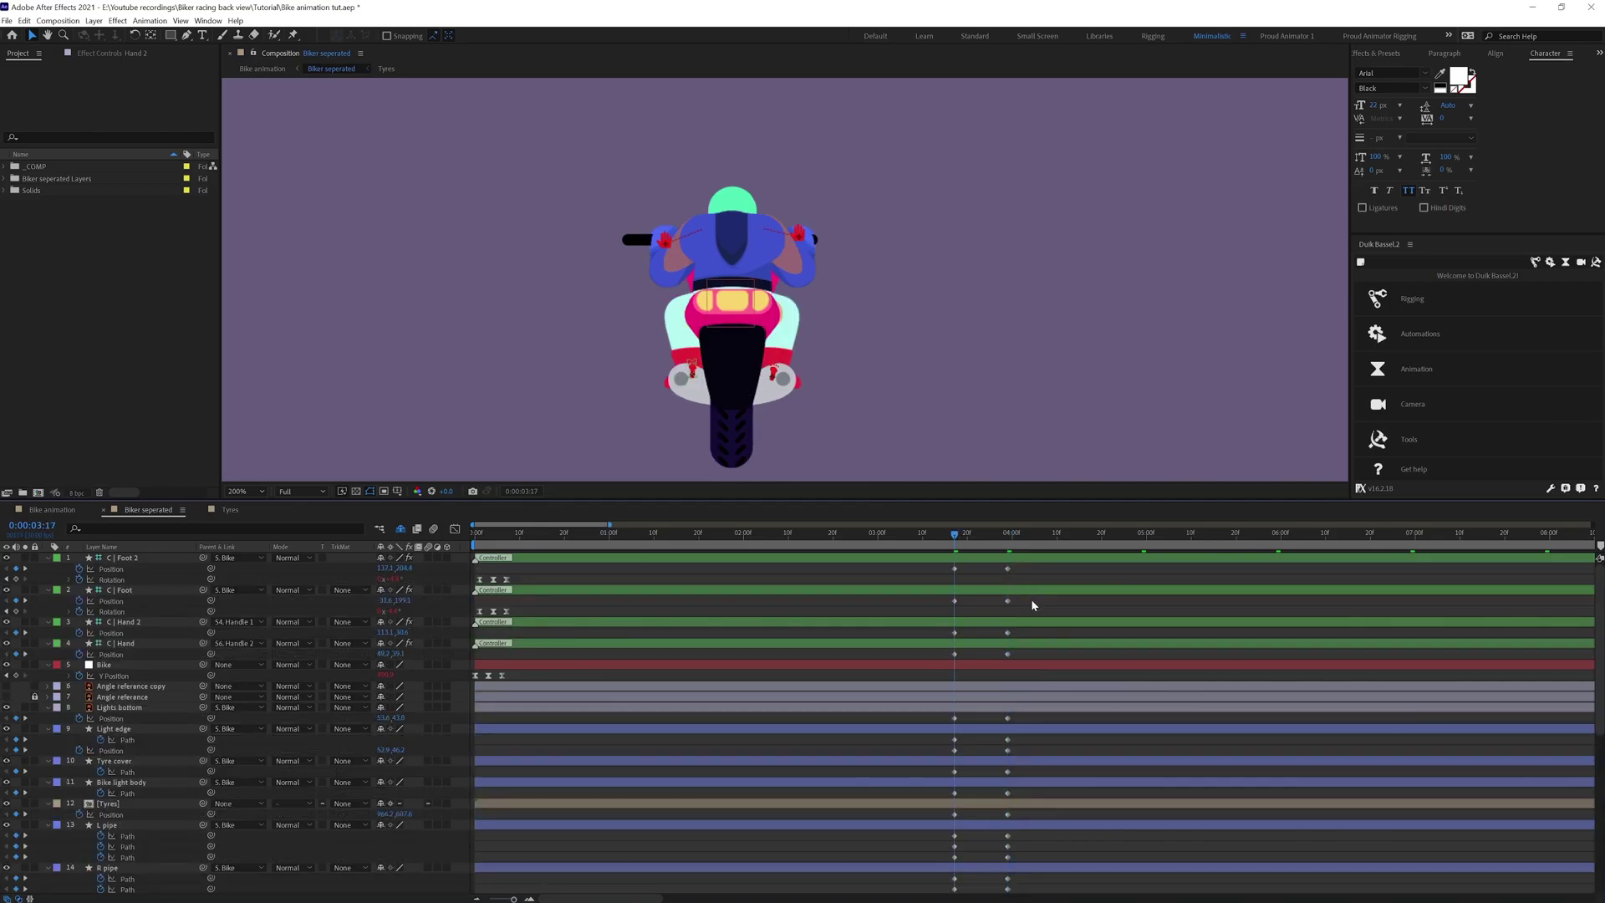
pyautogui.press('j')
pyautogui.press('k')
pyautogui.scroll(-10, 1032, 603)
pyautogui.press('j')
pyautogui.press('k')
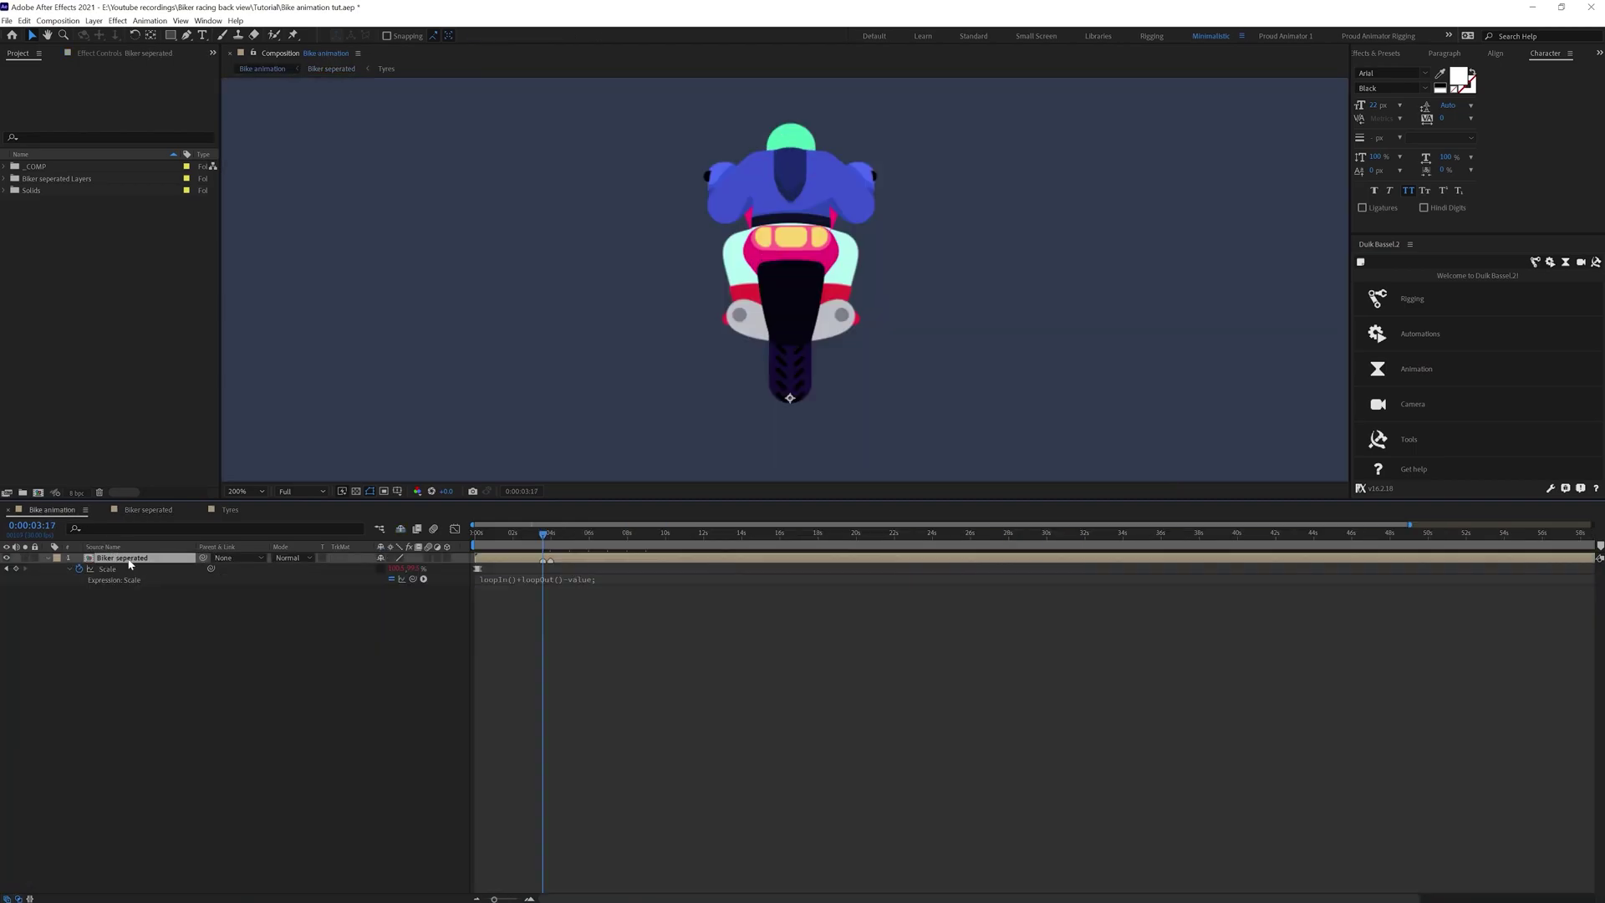
# Keyframe Rotation and Position of the Biker seperated layer at 0:00:03:17 and 0:00:03:29 in the Bike animation composition
pyautogui.press('r')
pyautogui.click(78, 569)
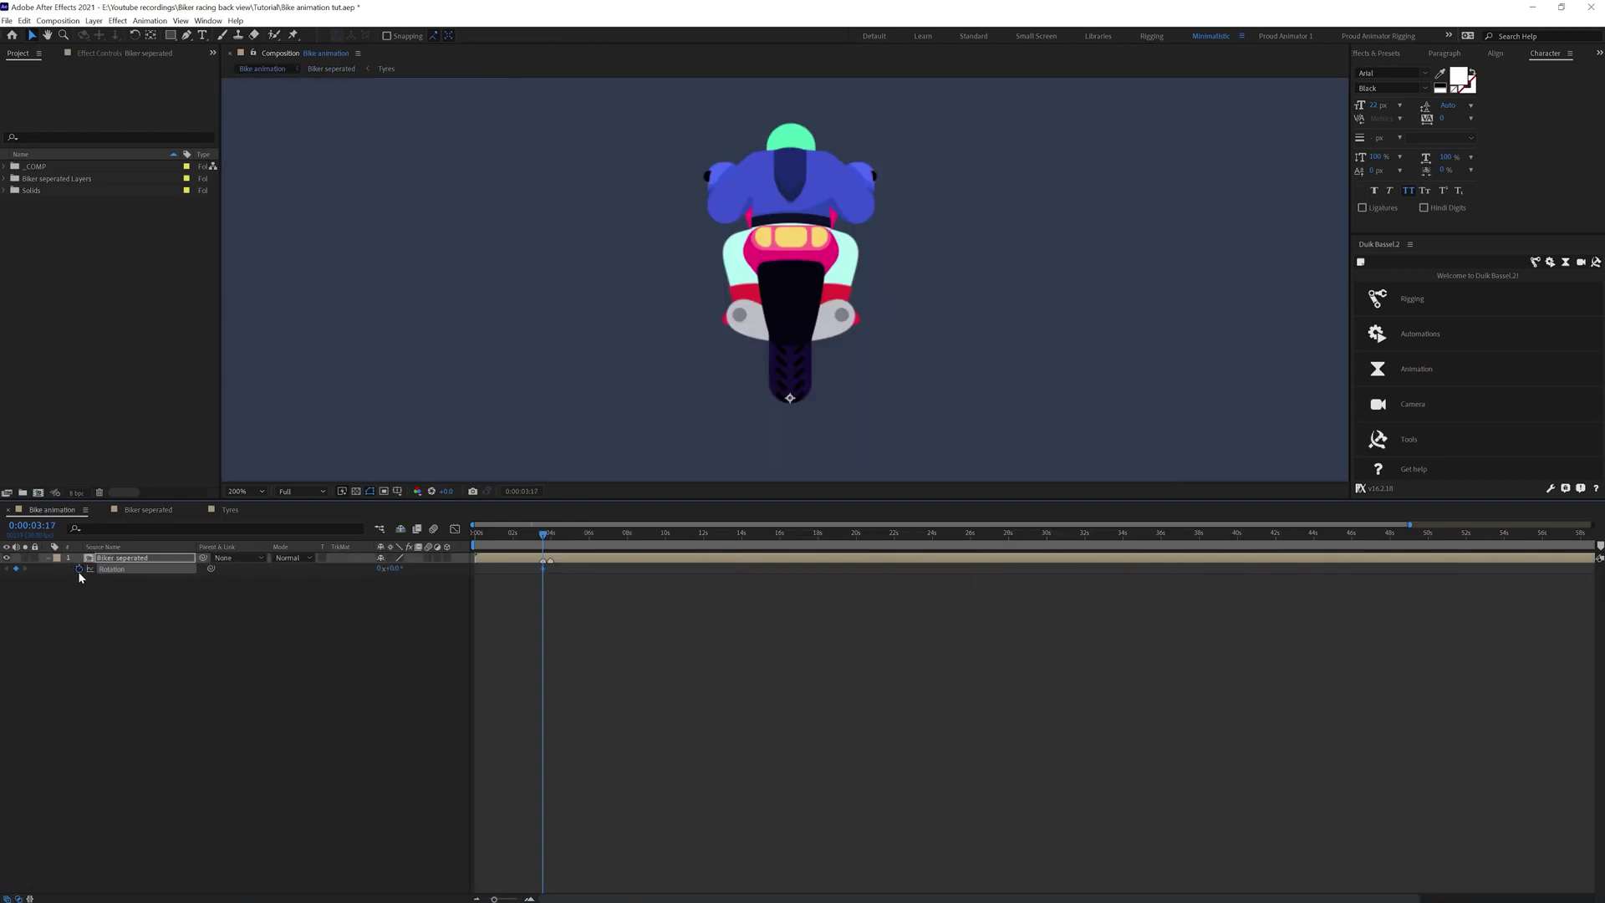
pyautogui.hotkey('shift', 's')
pyautogui.press('k')
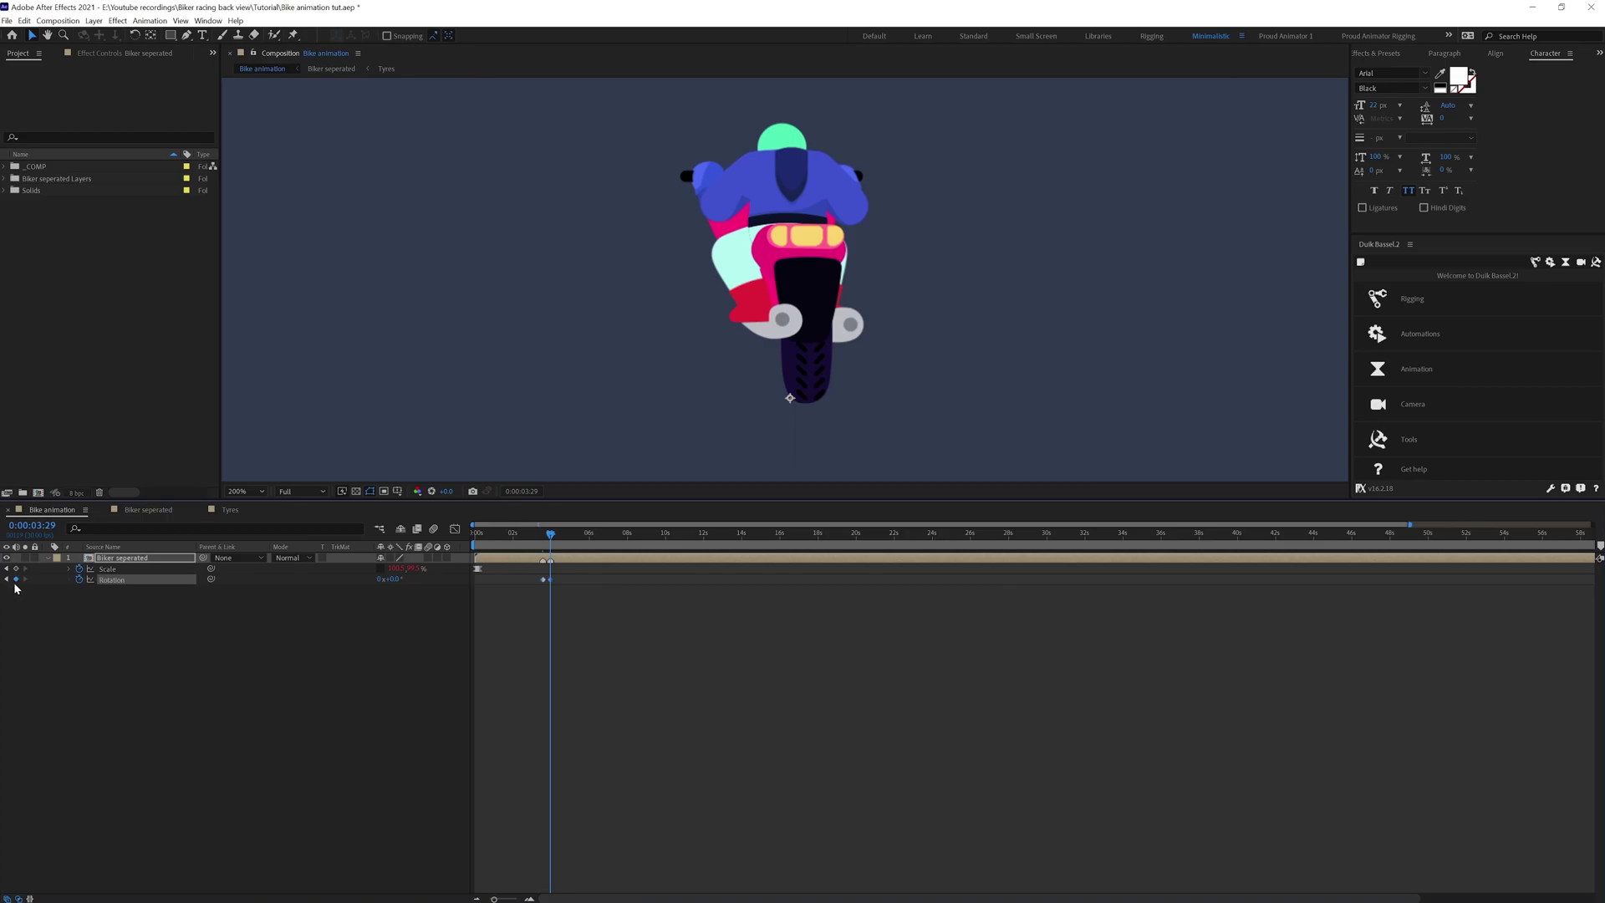
pyautogui.press('p')
pyautogui.click(79, 569)
pyautogui.press('p')
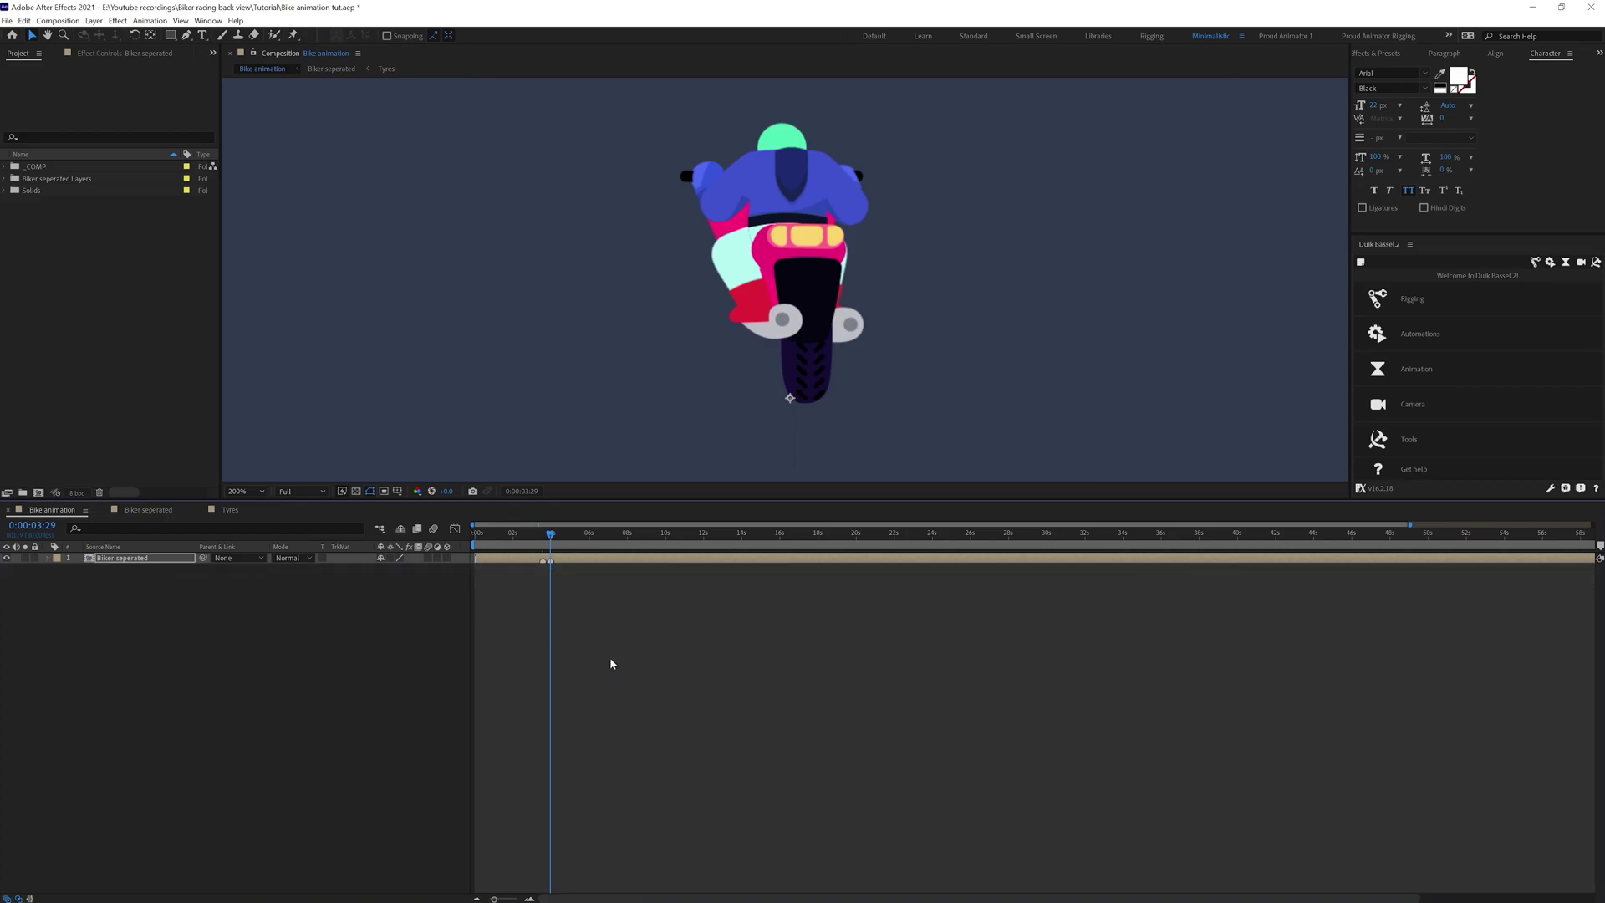
pyautogui.press('u')
pyautogui.click(618, 595)
pyautogui.click(587, 565)
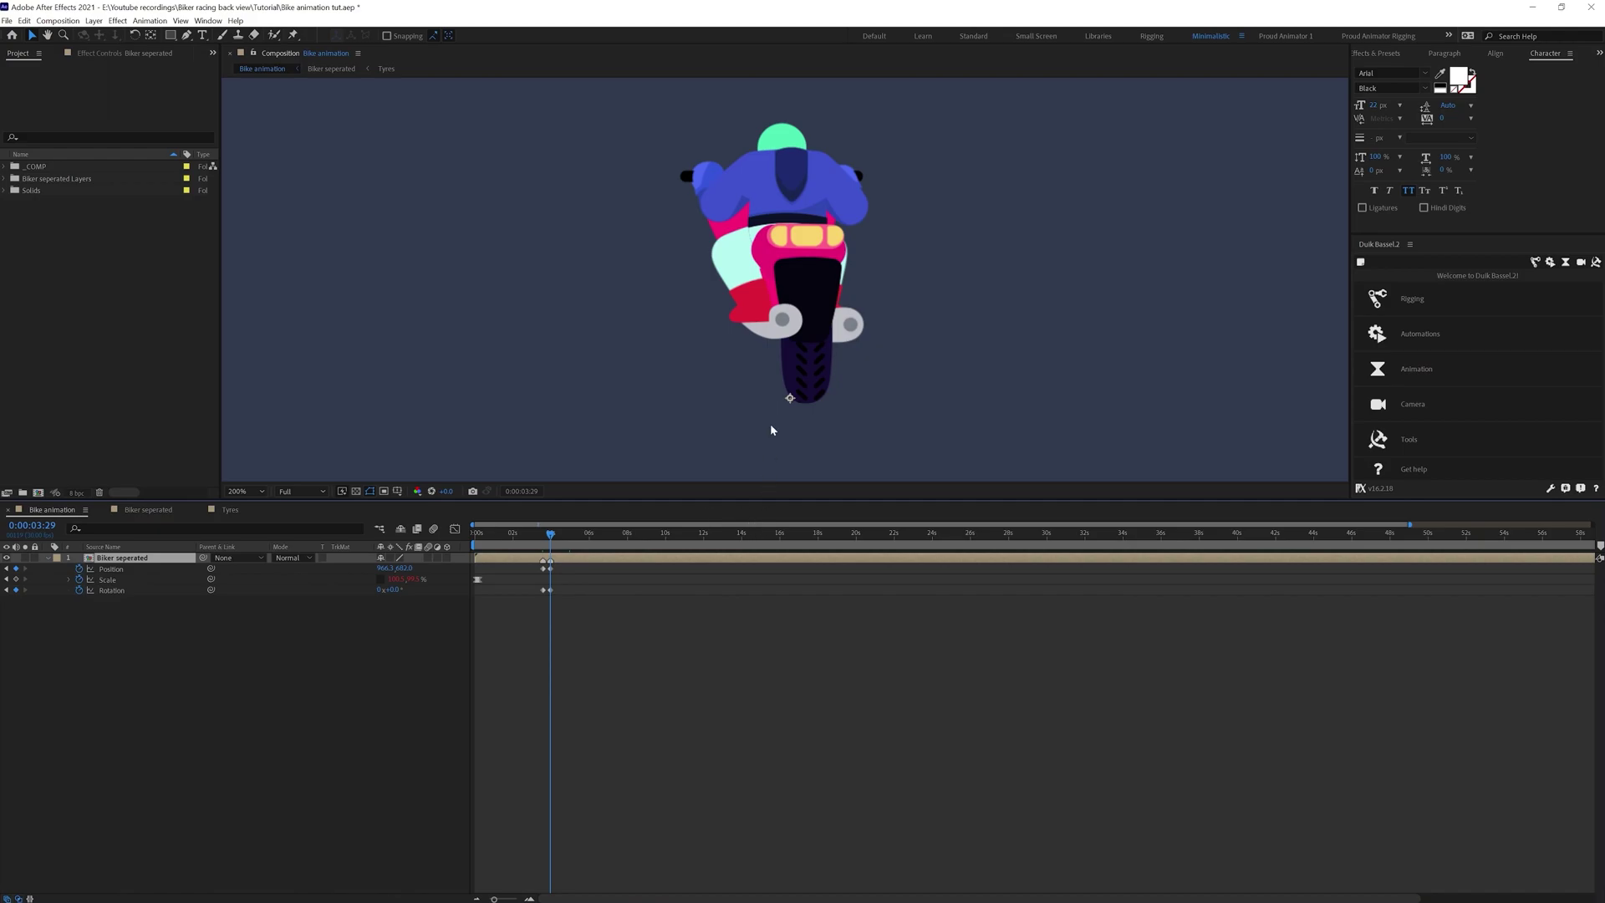
# At 0:00:03:29, move the biker right and slightly up to about X 1139, and set its Rotation to 4°
pyautogui.moveTo(834, 296); pyautogui.dragTo(876, 271)
pyautogui.scroll(-1, 958, 266)
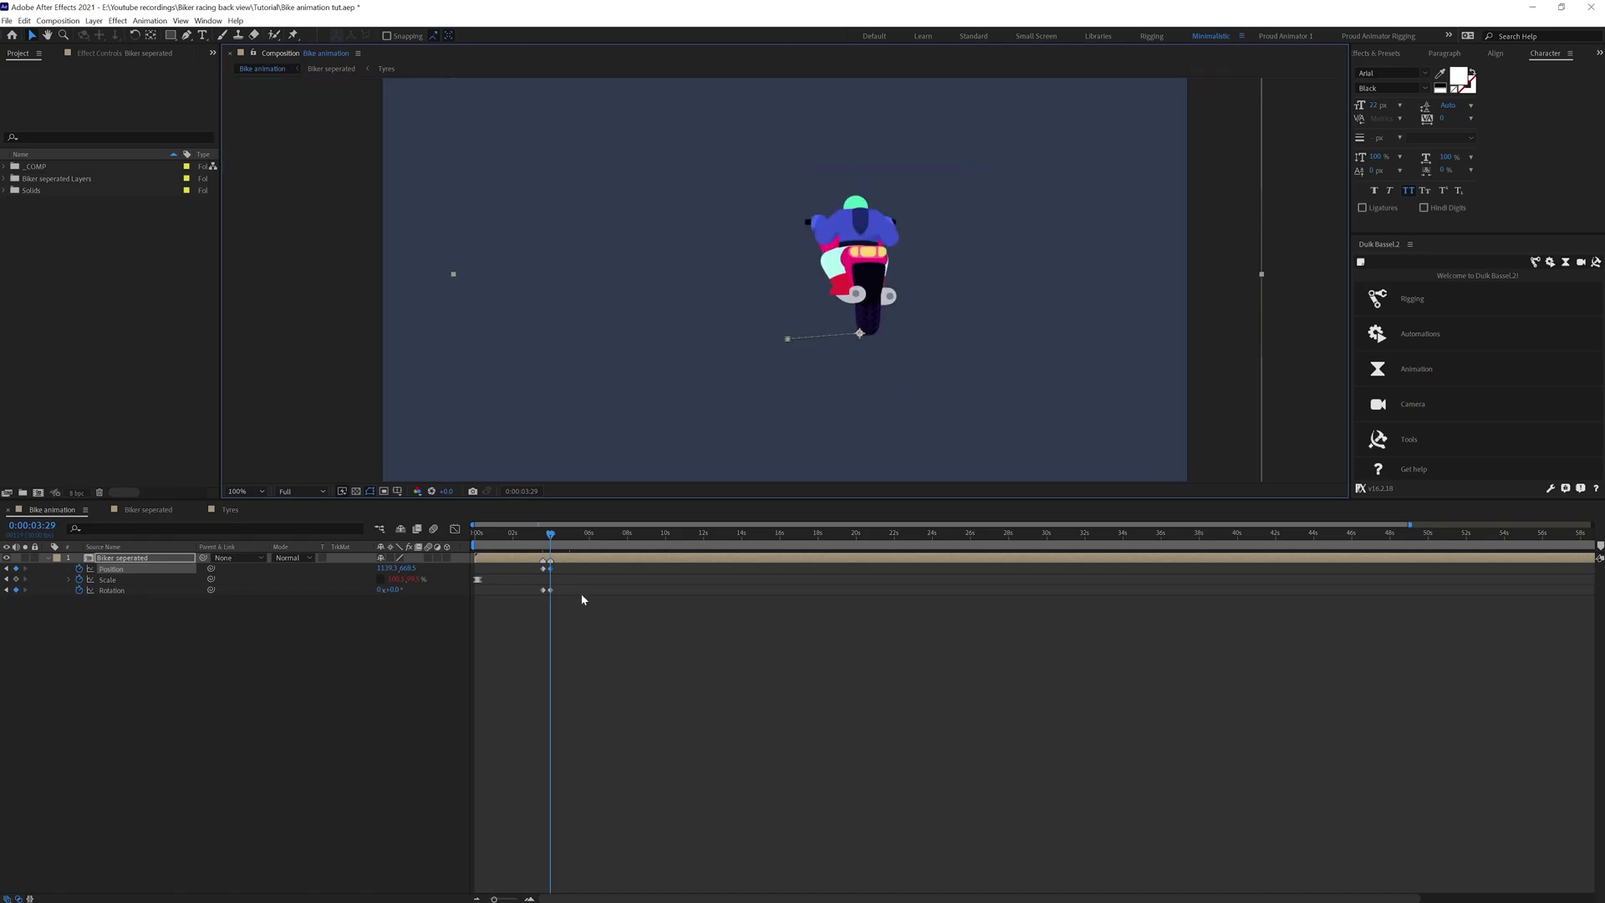
pyautogui.click(395, 590)
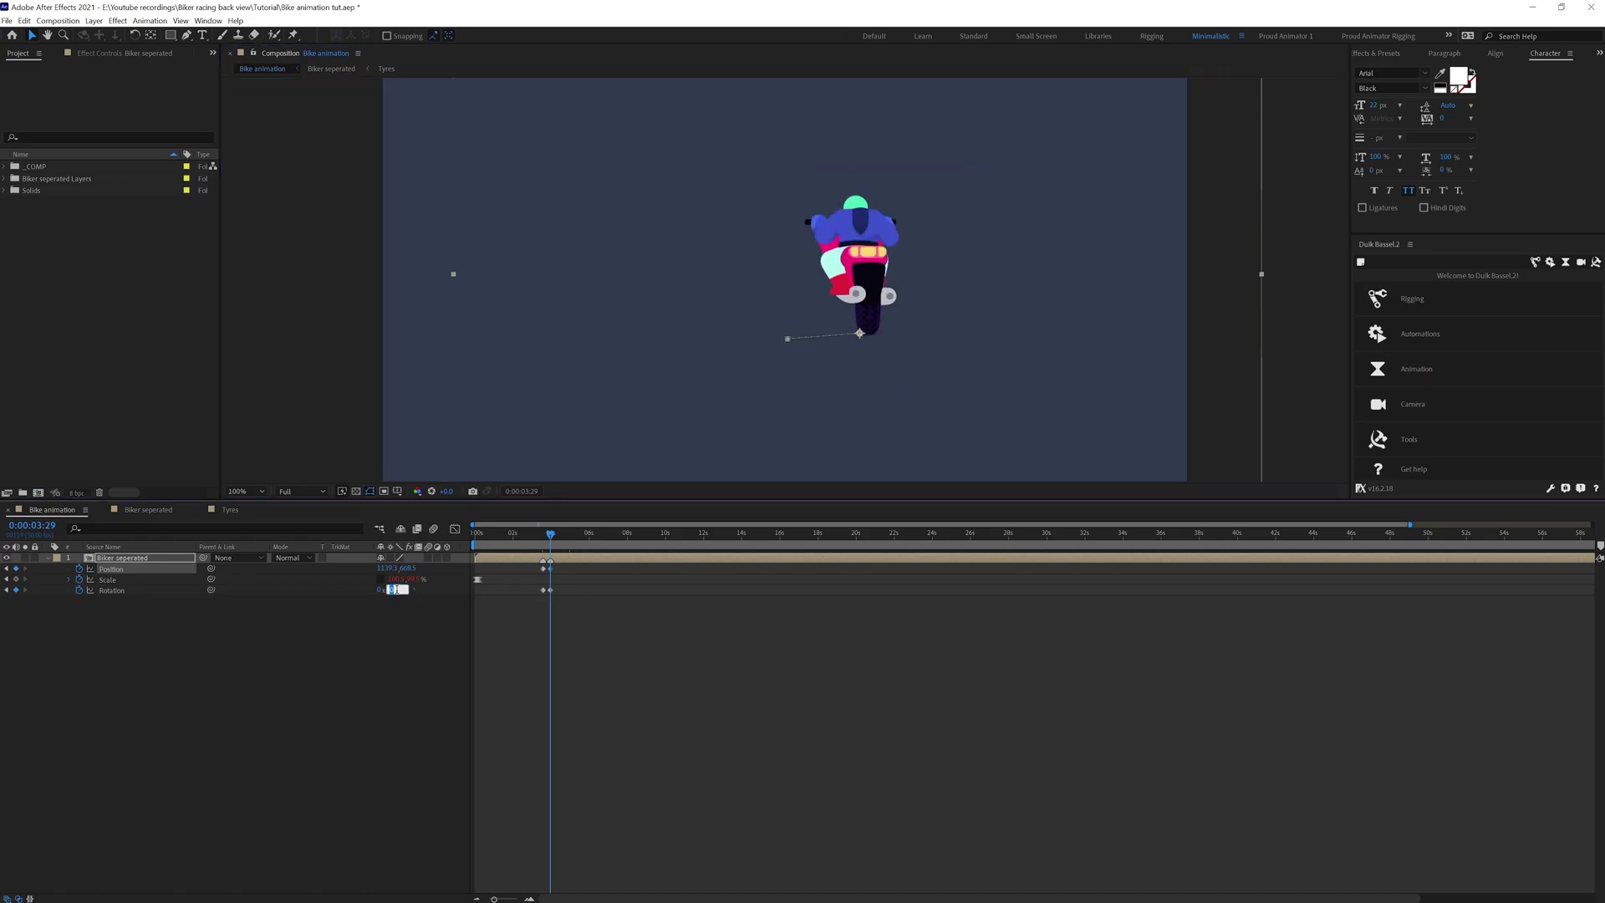
pyautogui.press('Up')
pyautogui.press('Up')
pyautogui.press('Up')
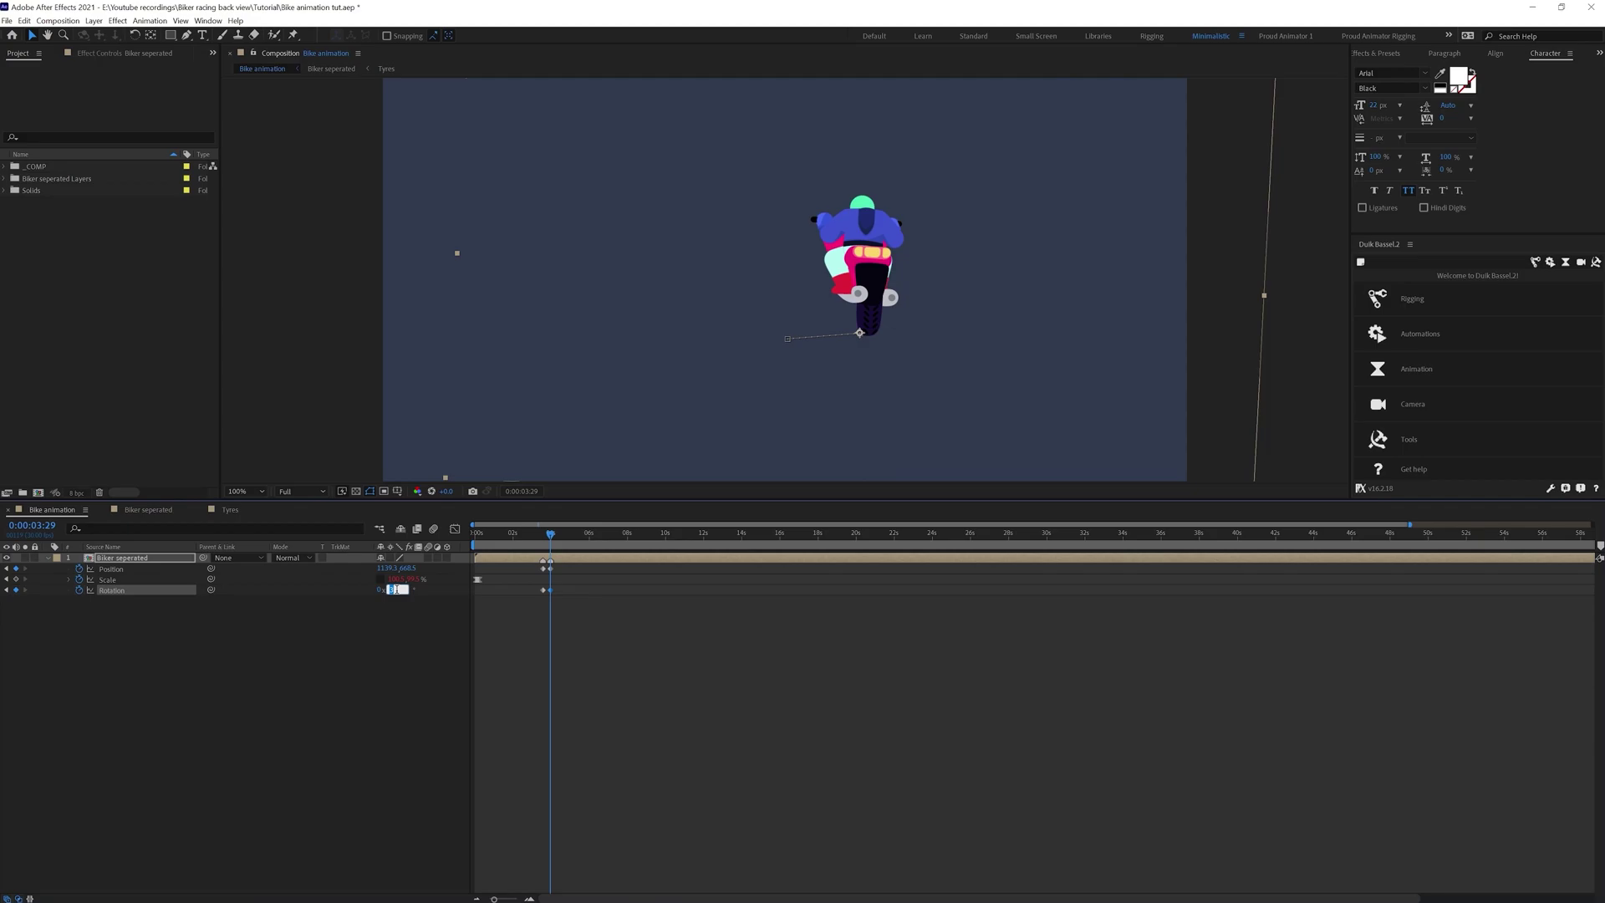
pyautogui.press('Up')
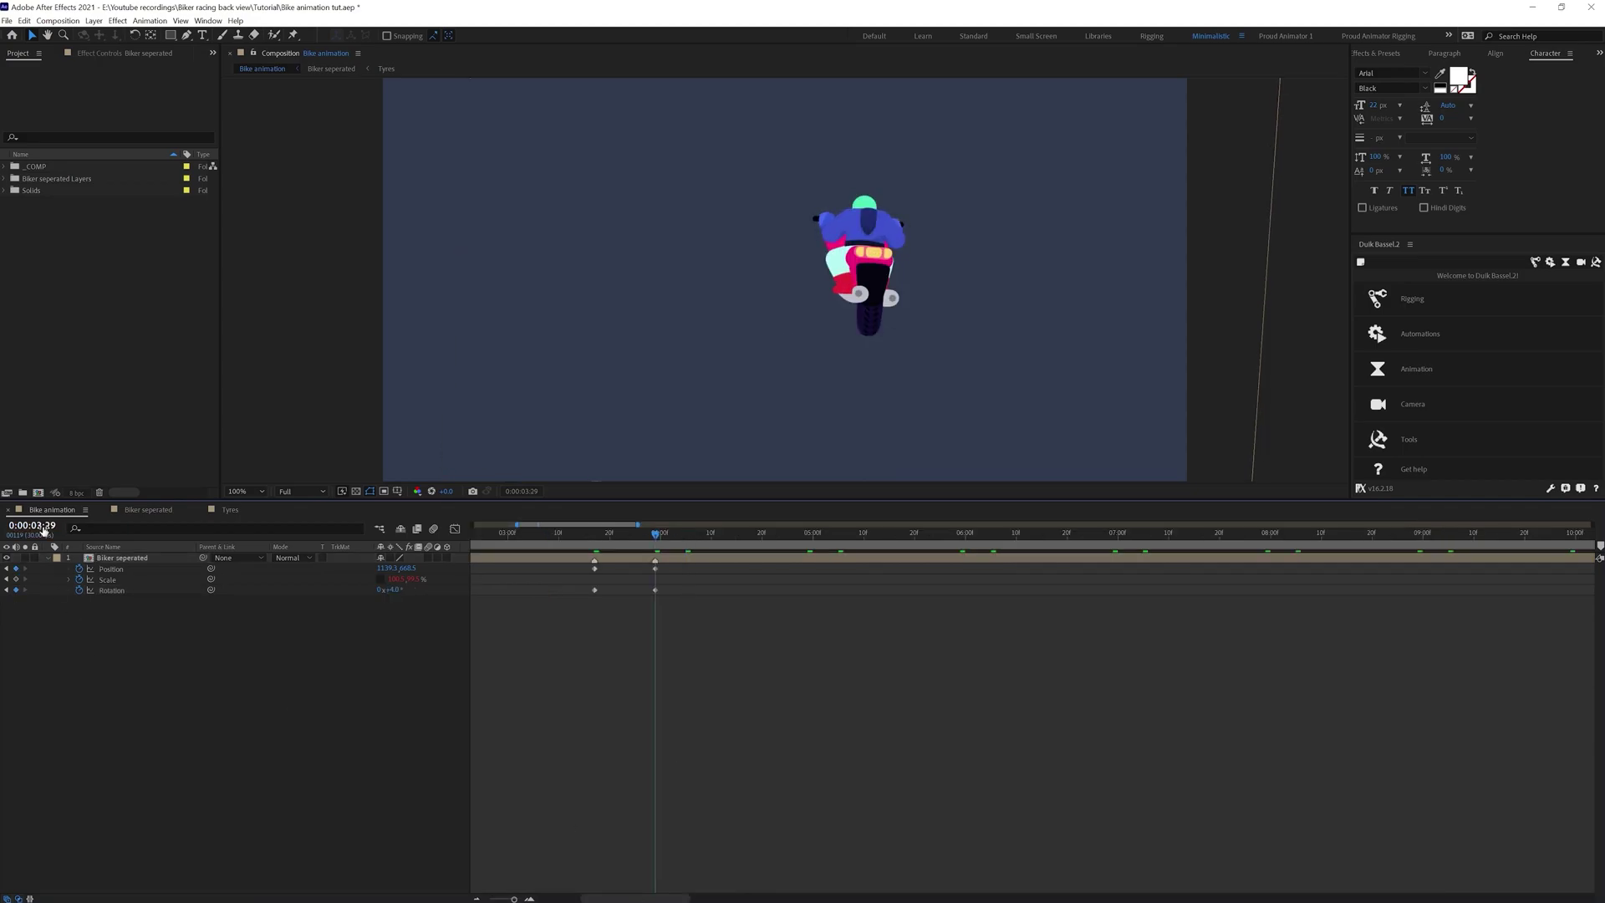
# Add Position and Rotation keyframes to the biker at 0:00:04:05
pyautogui.press('pagedown')
pyautogui.press('pagedown')
pyautogui.press('pagedown')
pyautogui.press('pagedown')
pyautogui.press('pagedown')
pyautogui.press('pagedown')
pyautogui.click(16, 568)
pyautogui.click(16, 590)
# Add a Rotation keyframe at 0:00:04:10 and delete the Position keyframes after 0:00:03:29
pyautogui.press('pagedown')
pyautogui.press('pagedown')
pyautogui.press('pagedown')
pyautogui.press('pagedown')
pyautogui.press('pagedown')
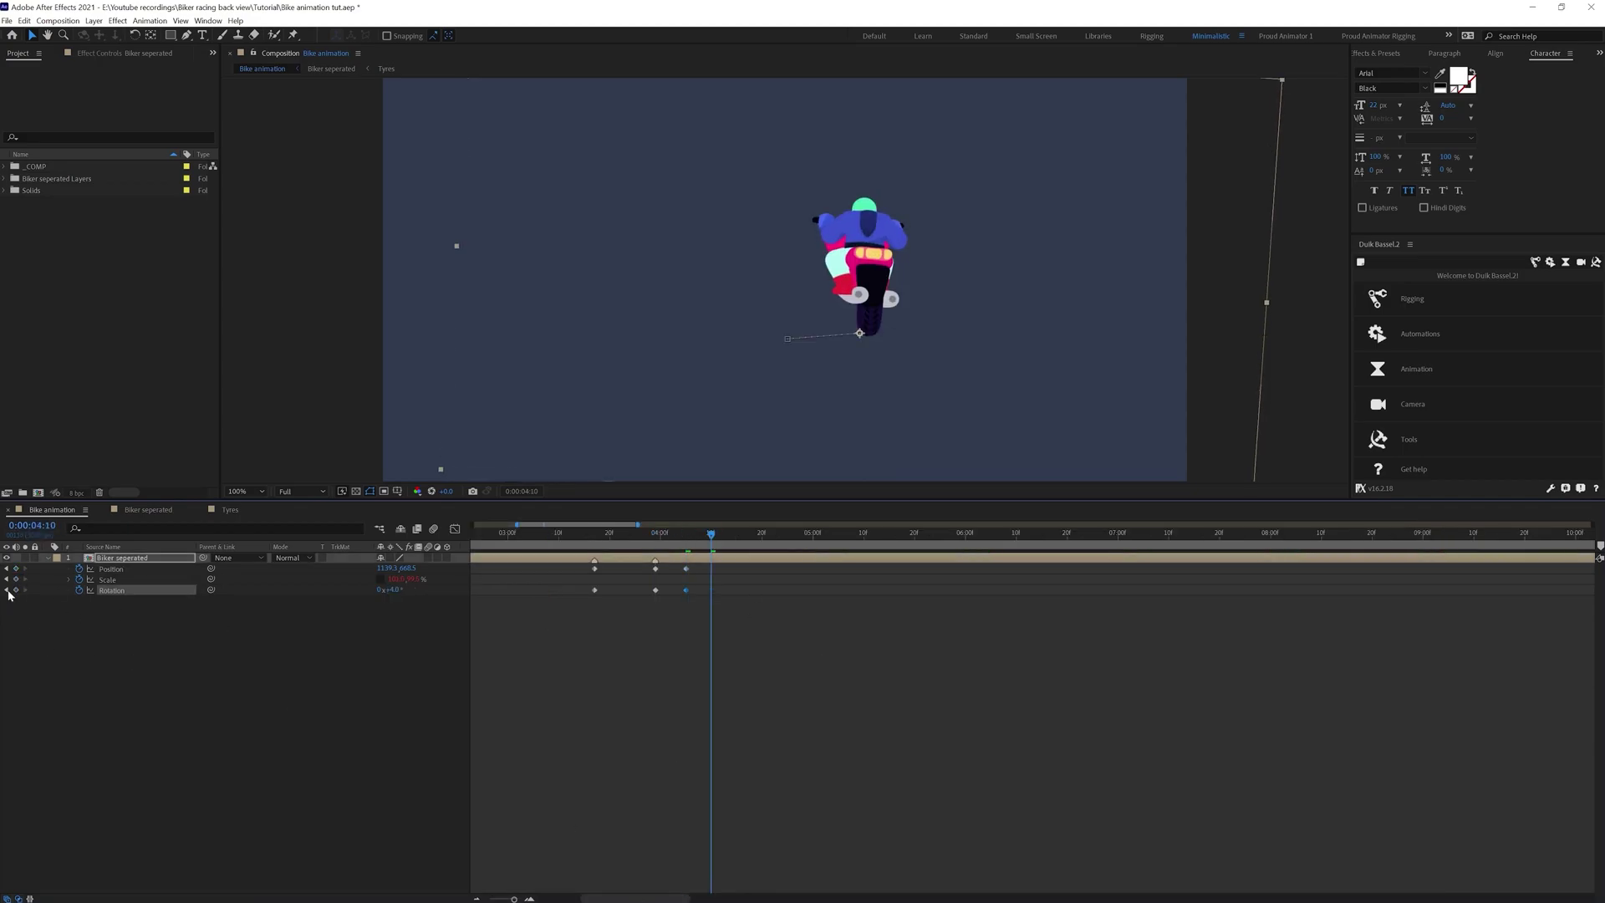
pyautogui.click(16, 568)
pyautogui.press('Delete')
# Set the biker's Rotation to -1° at 0:00:04:05 and apply Easy Ease to all its Rotation keyframes
pyautogui.press('j')
pyautogui.click(406, 590)
pyautogui.write('-1')
pyautogui.press('Return')
pyautogui.moveTo(727, 616); pyautogui.dragTo(585, 584)
pyautogui.press('F9')
# Add a Rotation keyframe at 0:00:03:12 and set Rotation to -1° at 0:00:03:17 as anticipation for the turn
pyautogui.click(583, 619)
pyautogui.moveTo(569, 539)
pyautogui.mouseDown()
pyautogui.moveTo(592, 544)
pyautogui.moveTo(575, 546)
pyautogui.mouseUp()
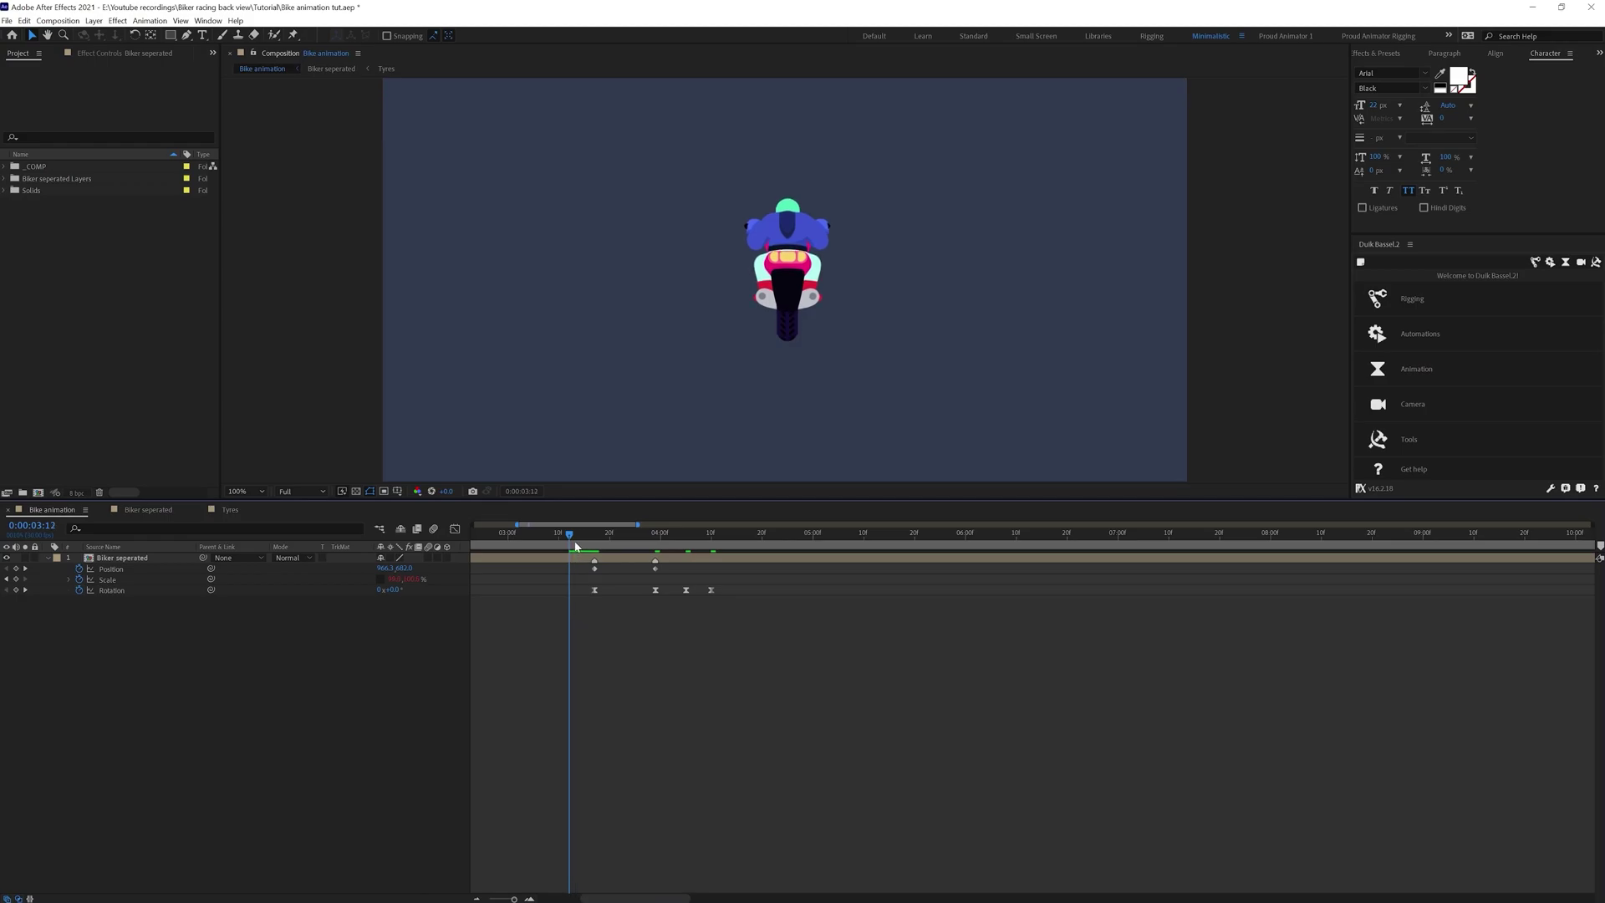
pyautogui.click(16, 590)
pyautogui.press('k')
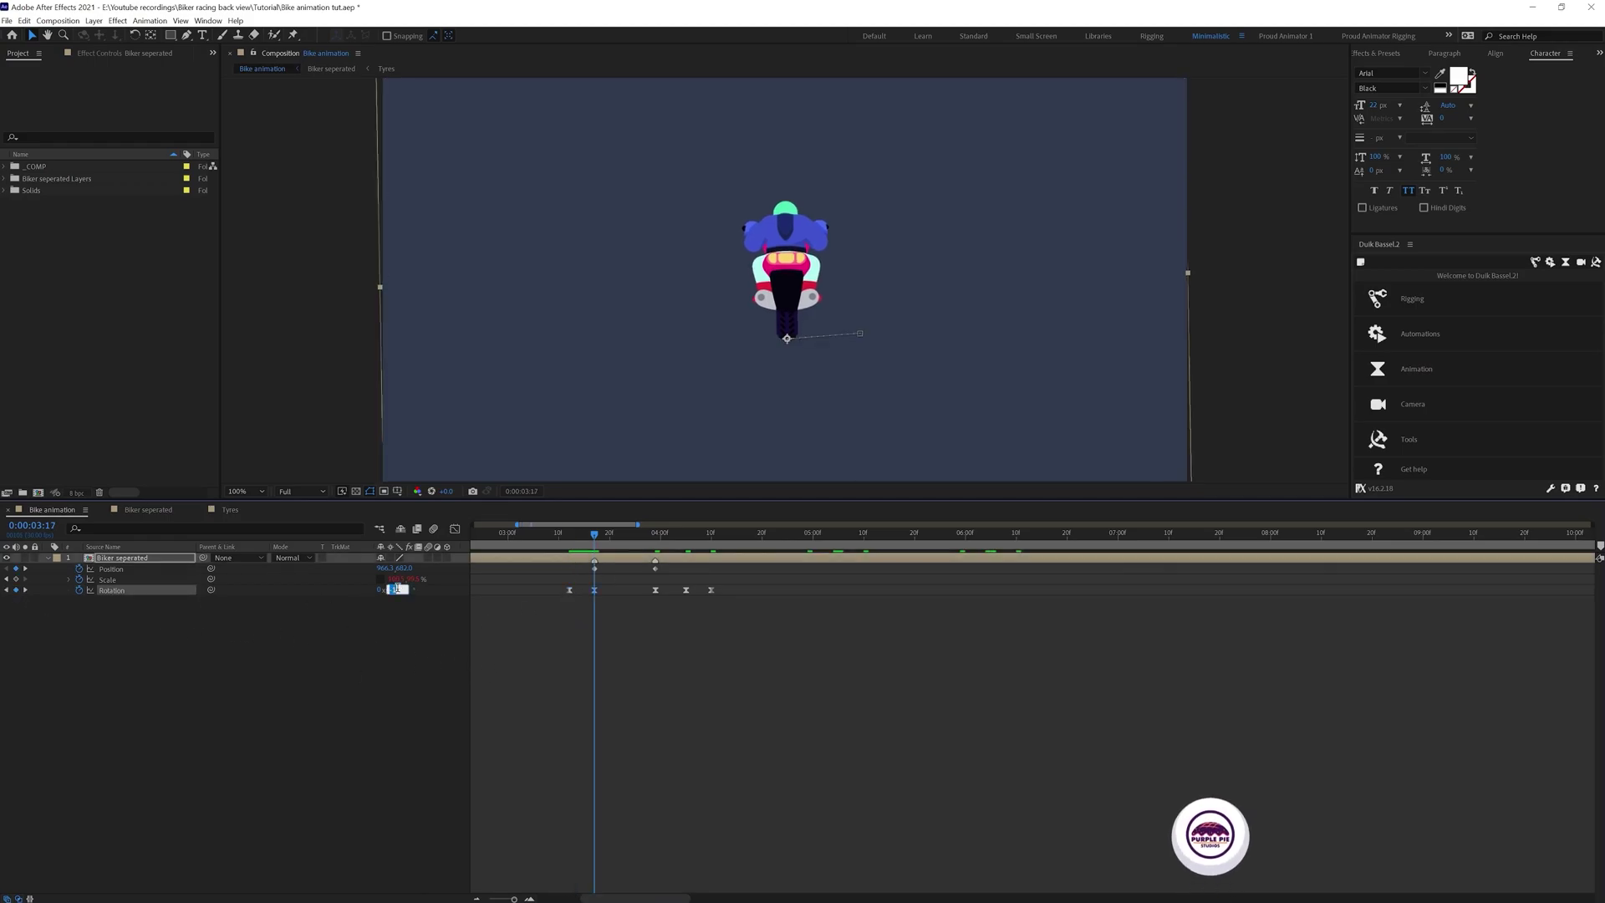
pyautogui.click(598, 612)
# Preview the biker's turn from 0:00:03:11
pyautogui.press('pageup')
pyautogui.press('pageup')
pyautogui.press('pageup')
pyautogui.press('pageup')
pyautogui.press('pageup')
pyautogui.press('pageup')
pyautogui.press('space')
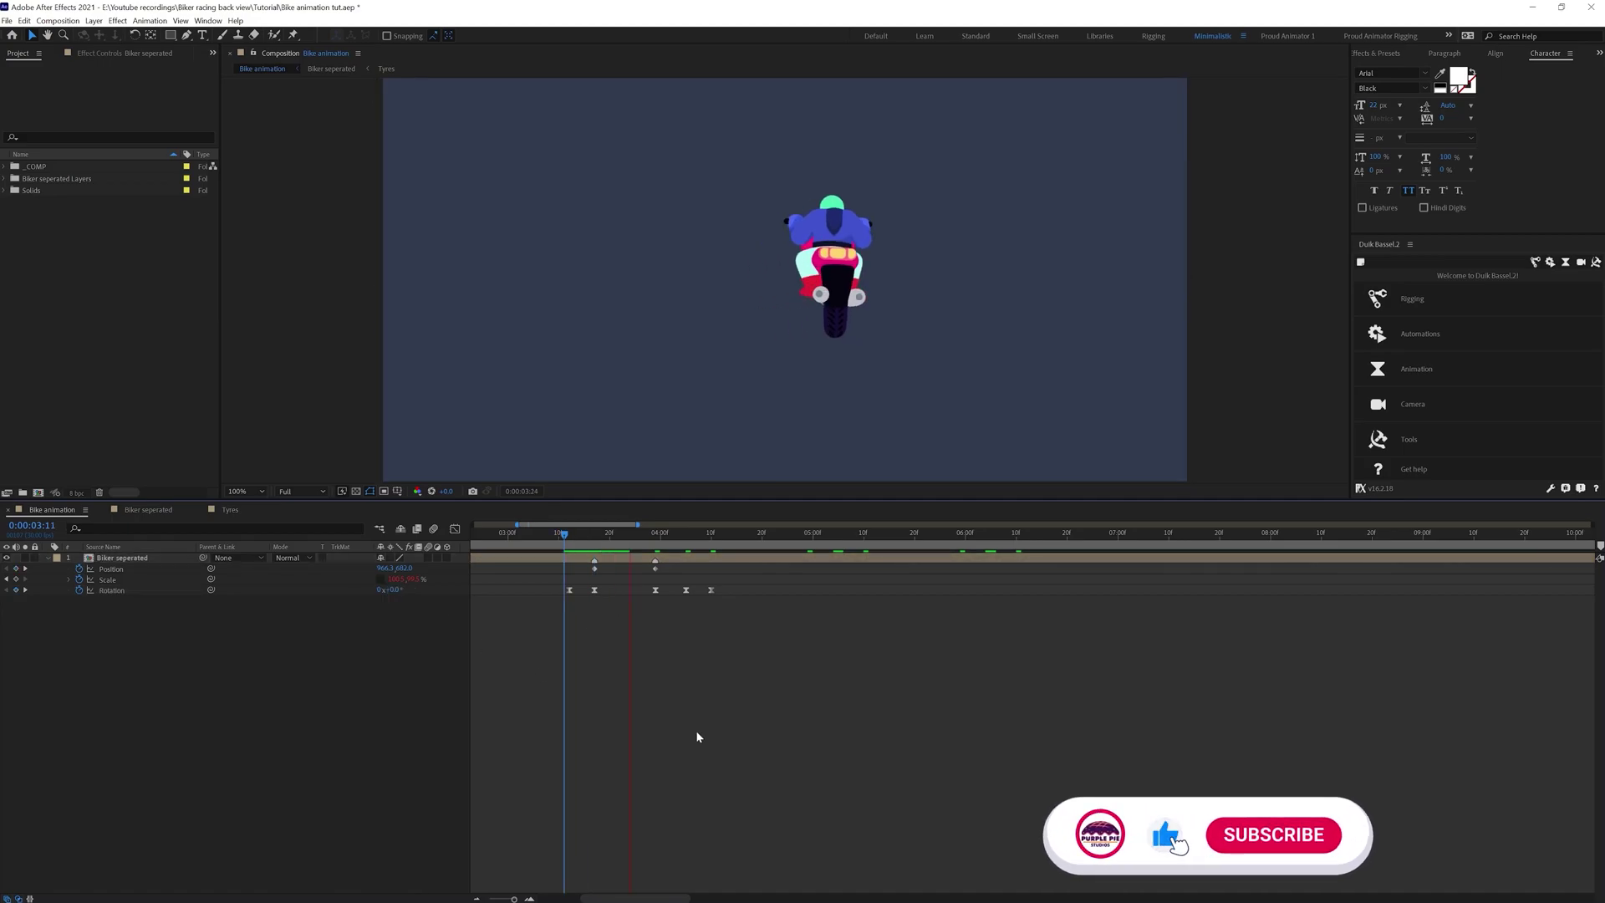
# Shift the Position and Rotation keyframes from 0:00:03:29 onward three frames earlier and preview the faster turn
pyautogui.press('k')
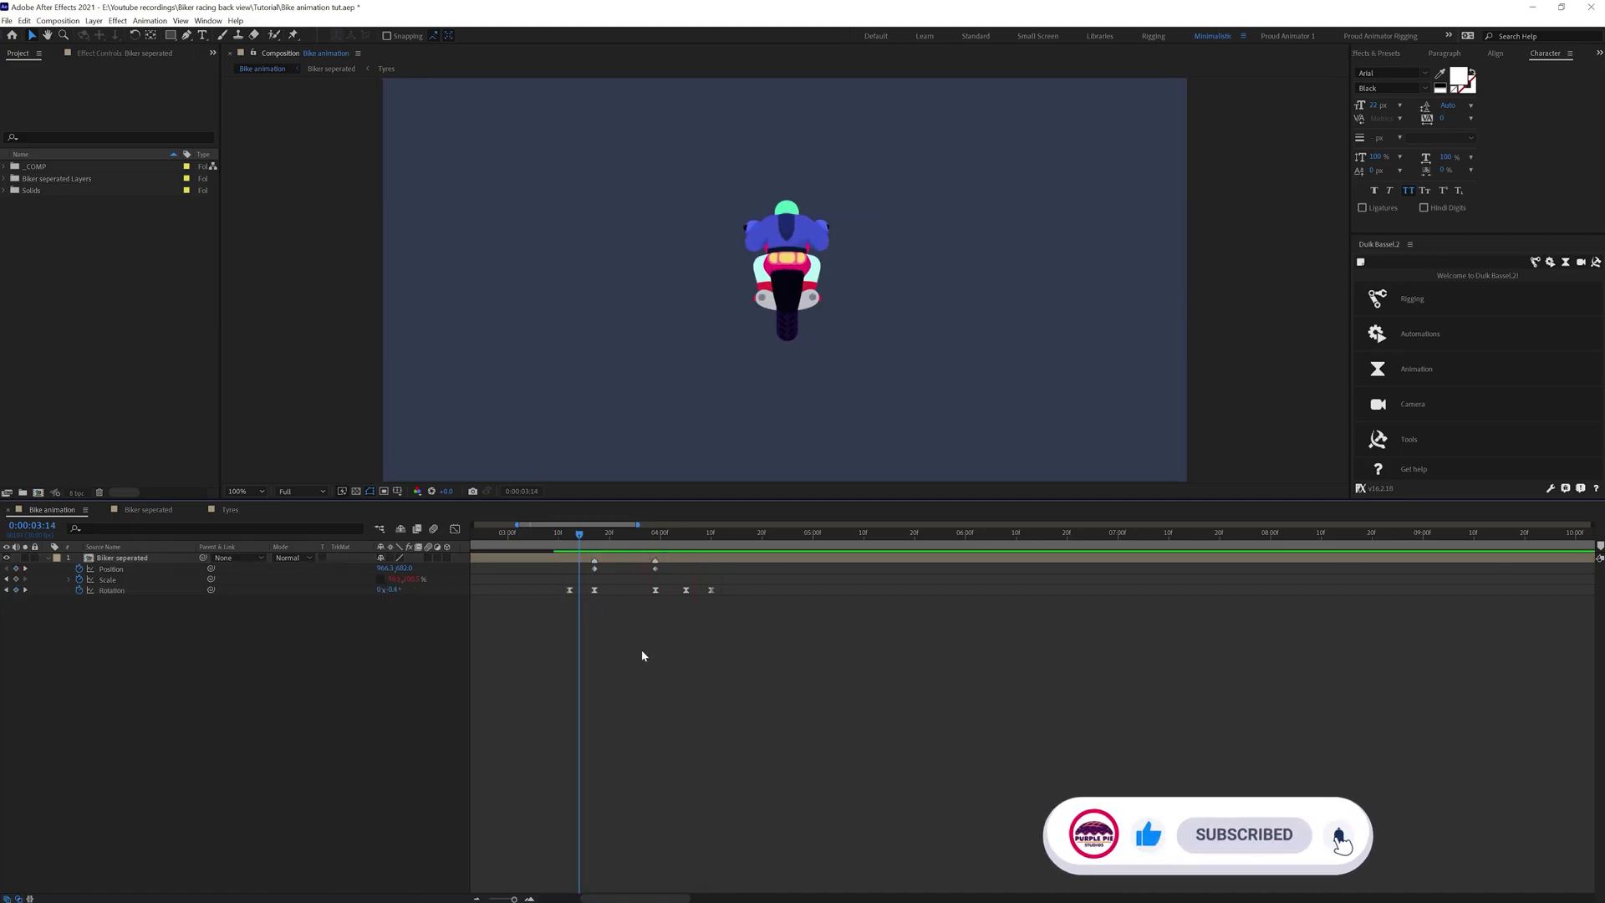
pyautogui.moveTo(755, 657); pyautogui.dragTo(635, 570)
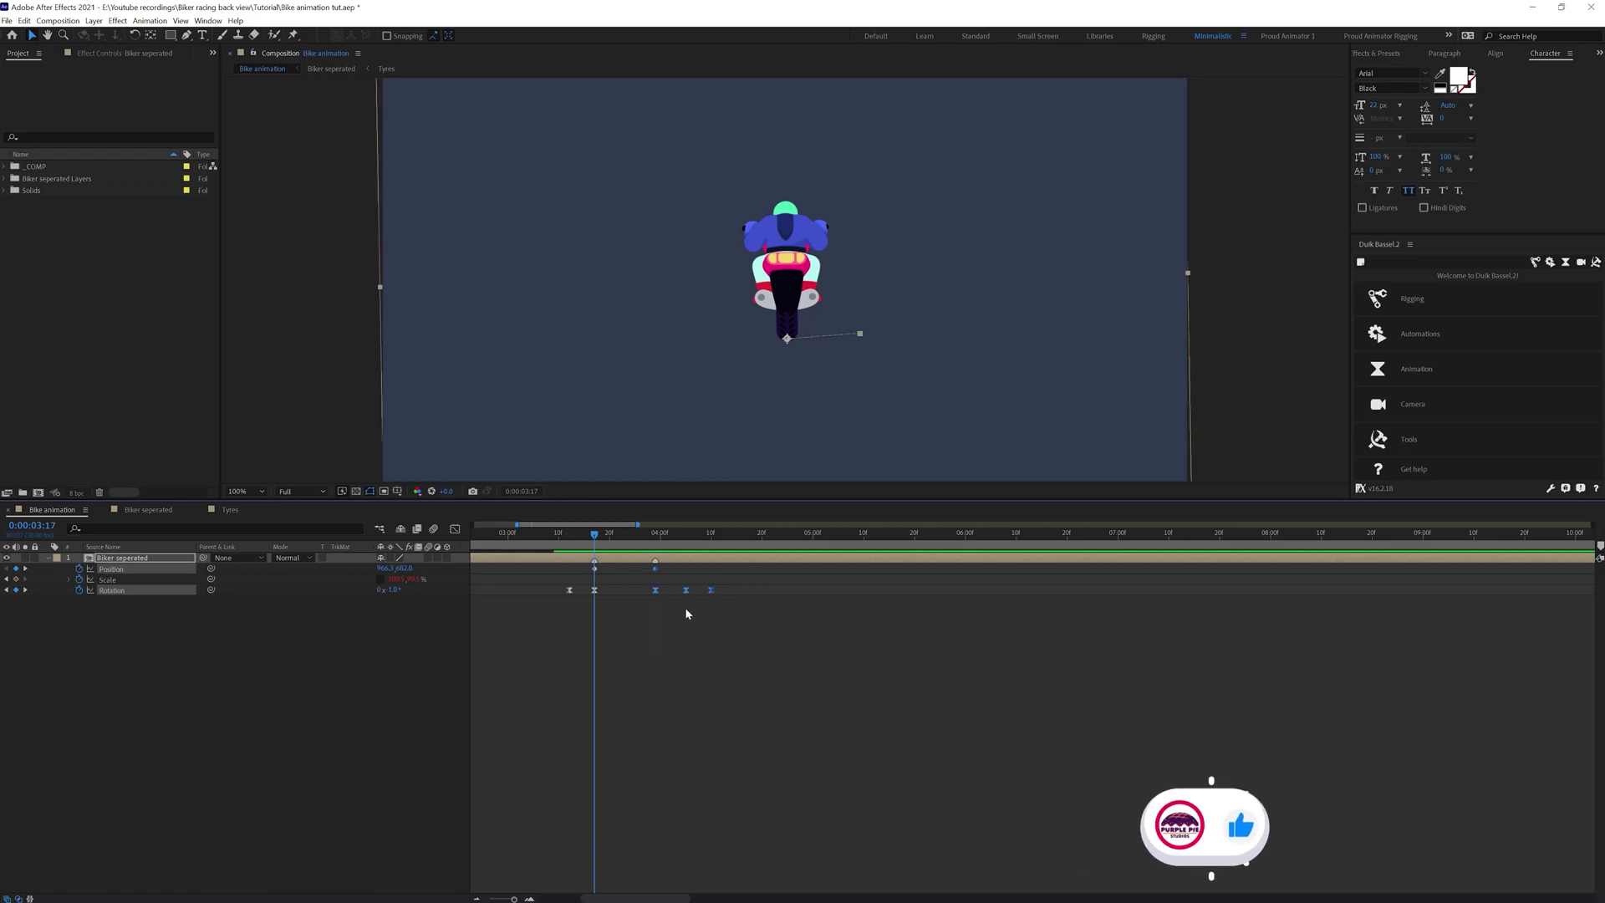
pyautogui.click(644, 535)
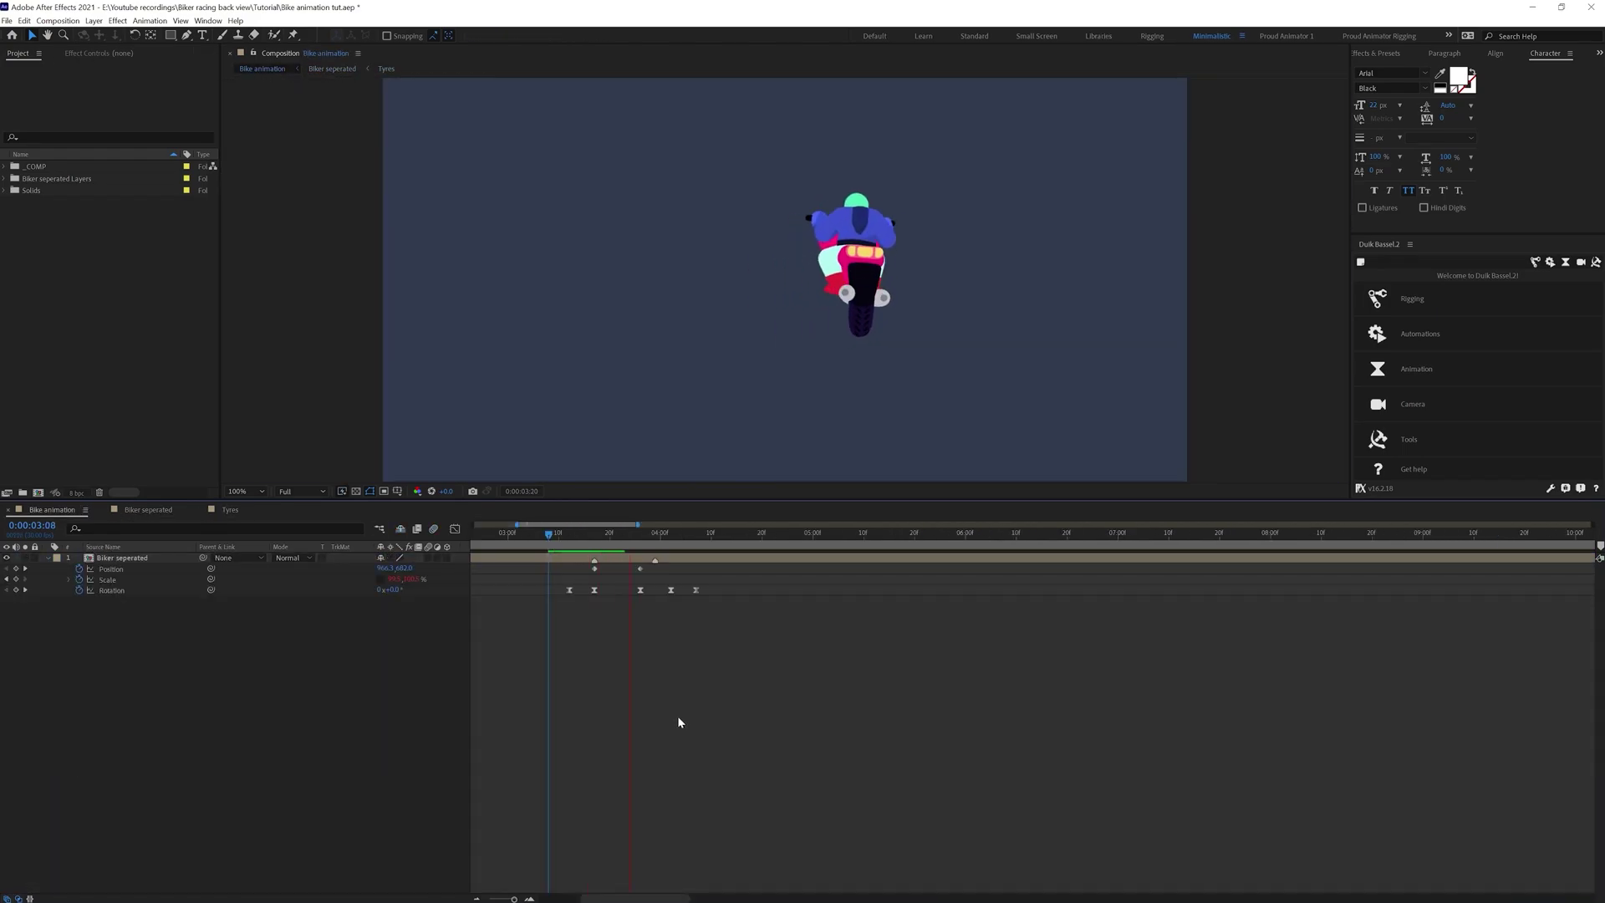
pyautogui.press('space')
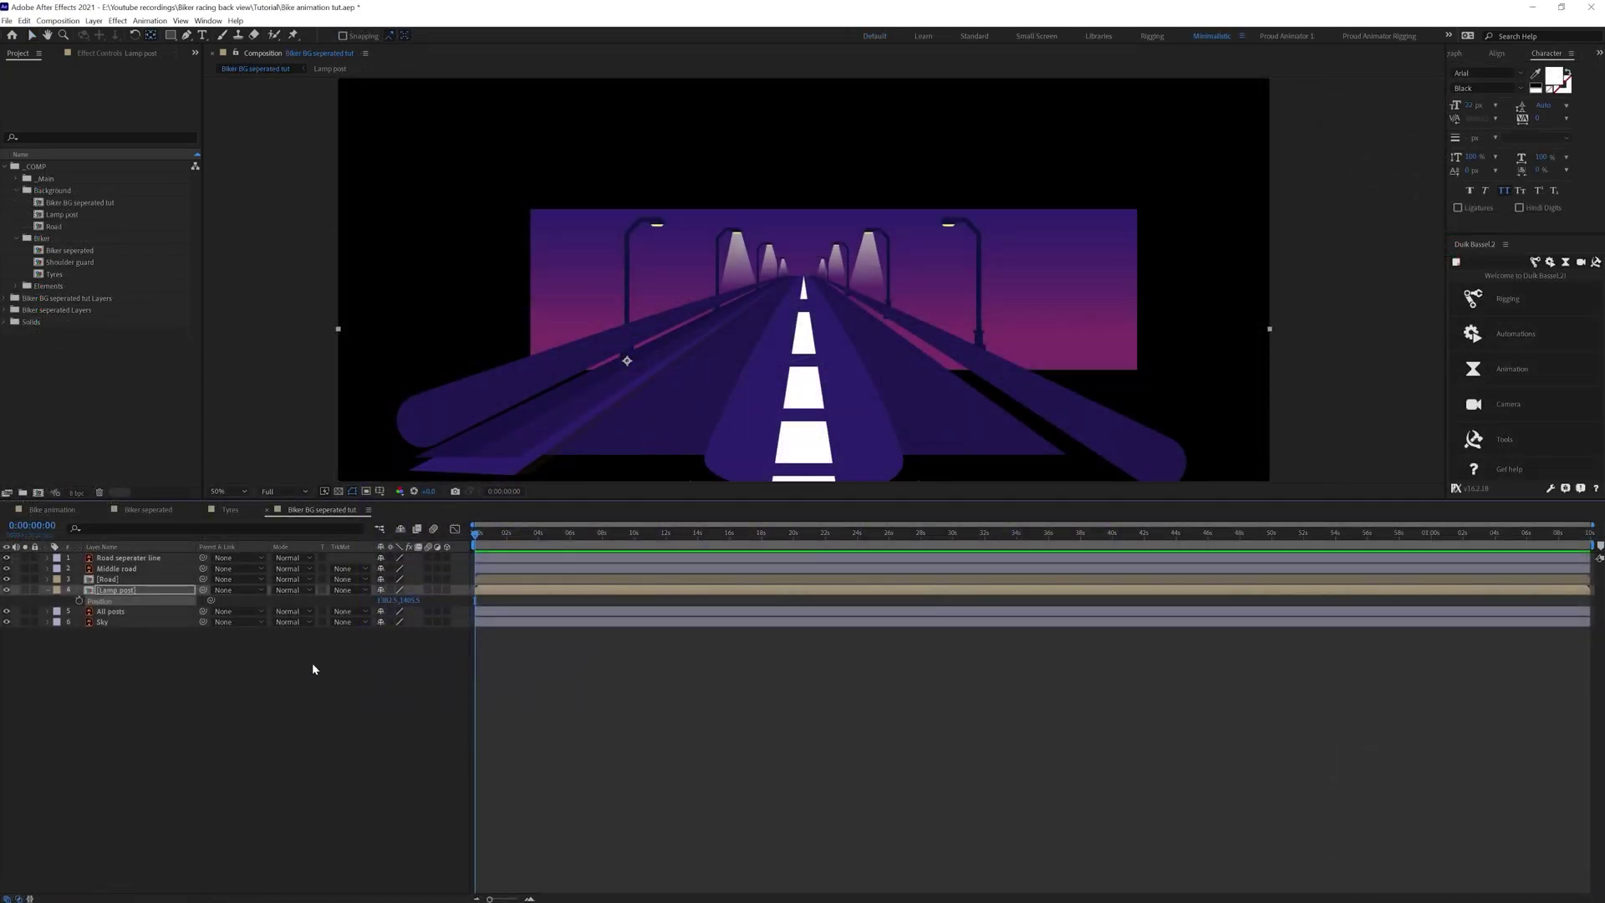
# Make the Lamp post layer 3D, keyframe its Position at 0:00:00:00, and bring it out of view toward the camera at Z -4354
pyautogui.click(155, 593)
pyautogui.click(447, 590)
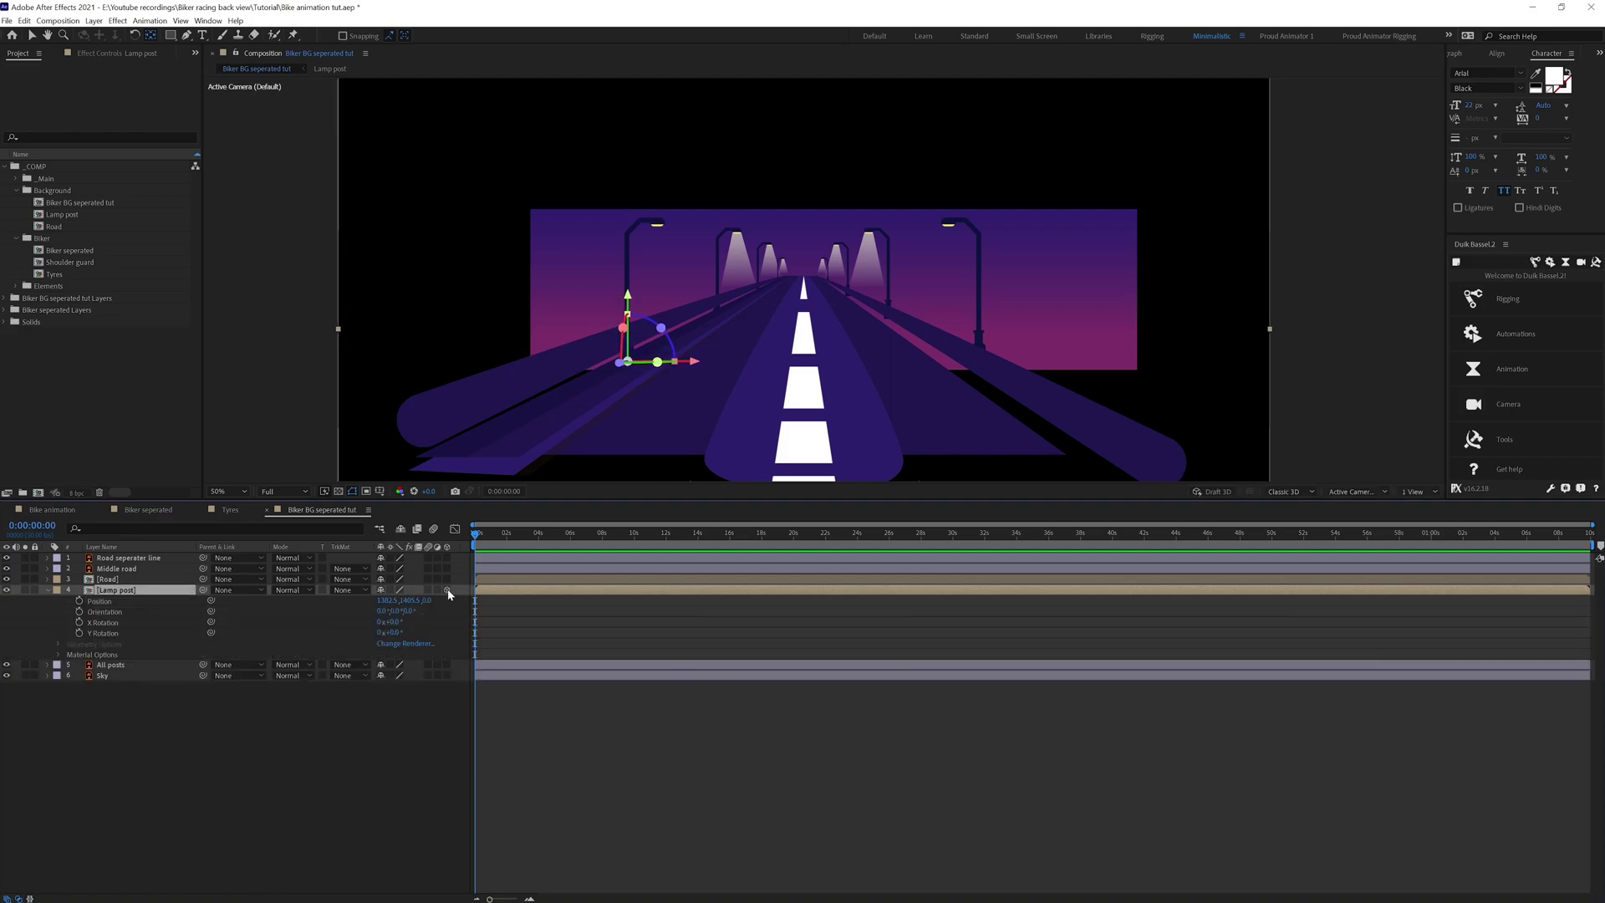
pyautogui.click(80, 600)
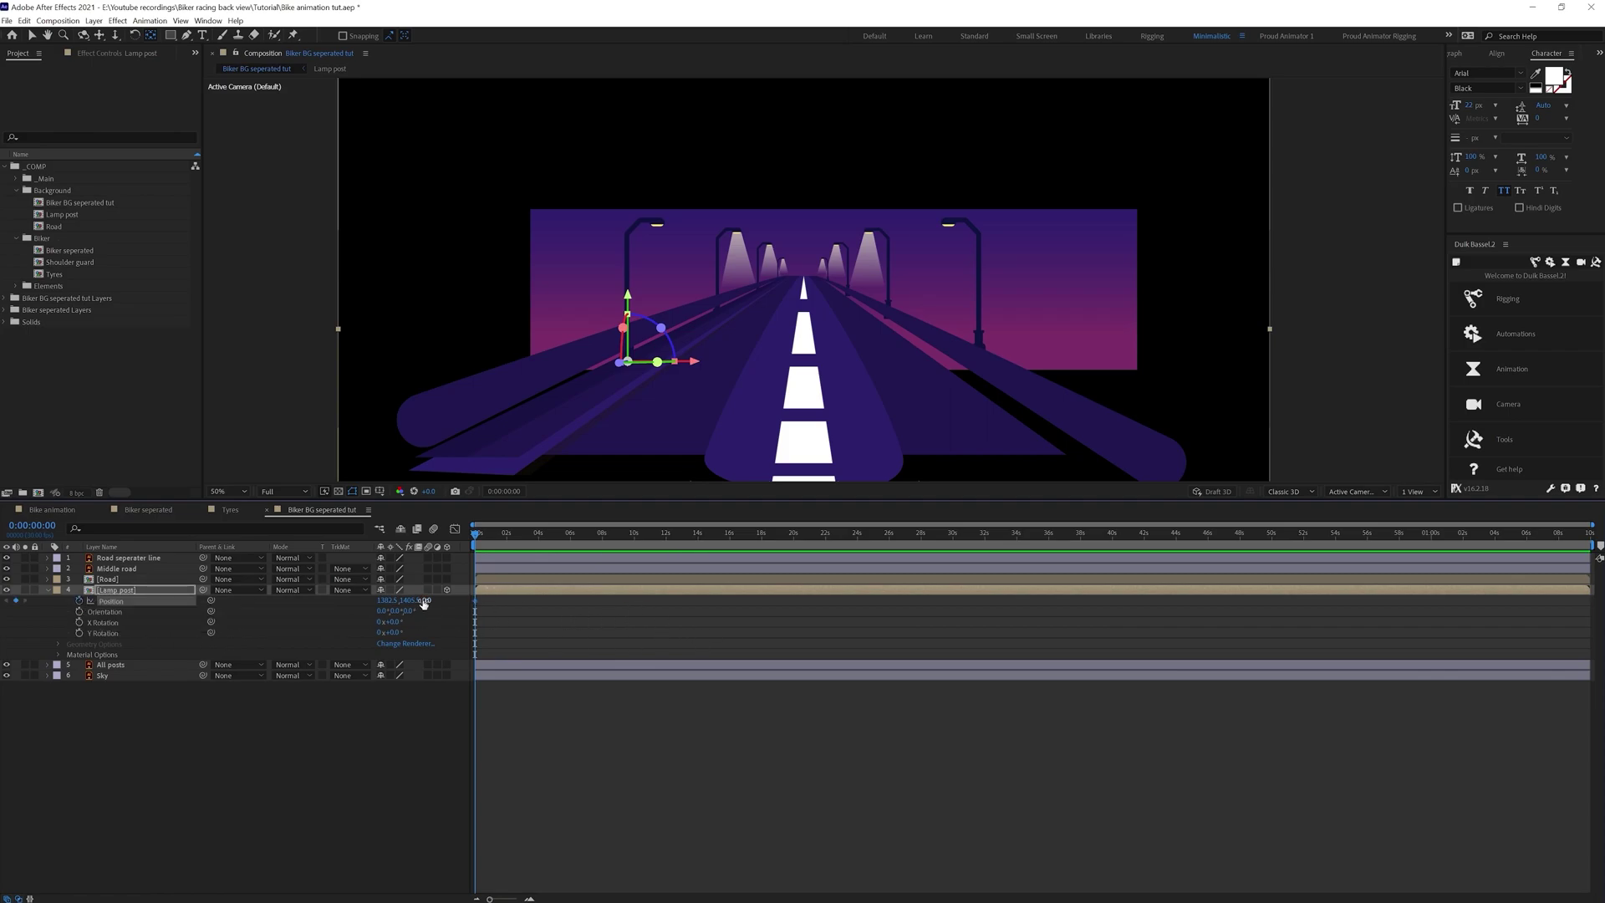
pyautogui.moveTo(425, 600); pyautogui.dragTo(153, 685)
pyautogui.moveTo(435, 601)
pyautogui.mouseDown()
pyautogui.moveTo(458, 626)
pyautogui.moveTo(403, 601)
pyautogui.mouseUp()
pyautogui.moveTo(405, 601); pyautogui.dragTo(371, 603)
pyautogui.scroll(-3, 702, 365)
pyautogui.scroll(1, 775, 378)
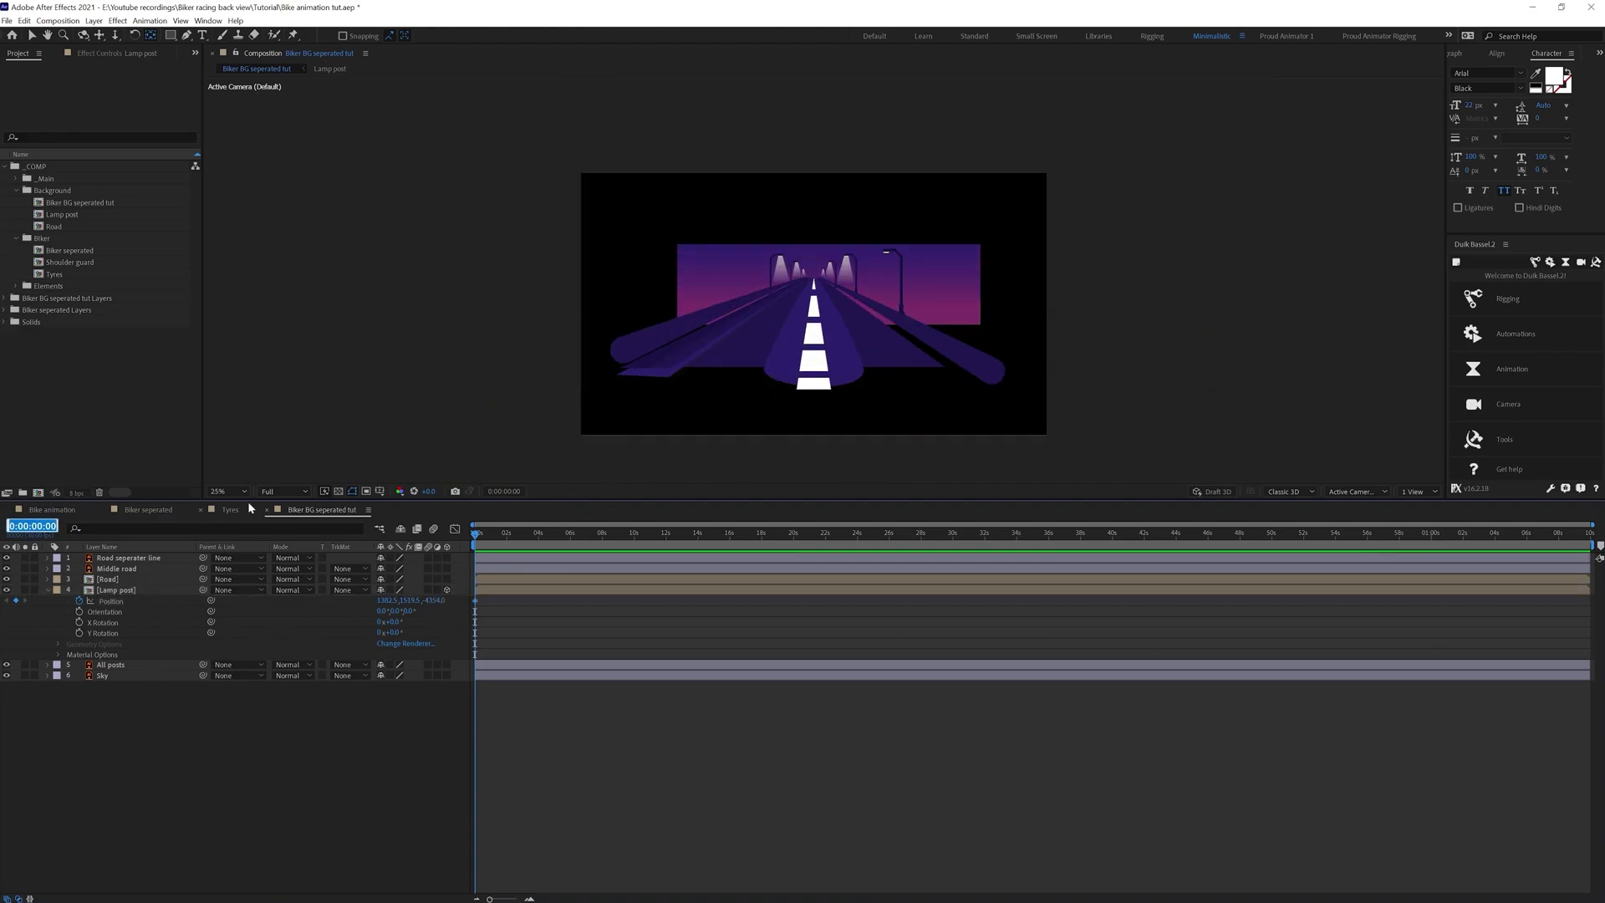
# At 0:00:00:15, send the Lamp post back along Z to about 7670 and raise it toward the horizon
pyautogui.write('+')
pyautogui.write('15')
pyautogui.press('Return')
pyautogui.moveTo(430, 601); pyautogui.dragTo(436, 609)
pyautogui.scroll(1, 827, 277)
pyautogui.moveTo(834, 266); pyautogui.dragTo(824, 149)
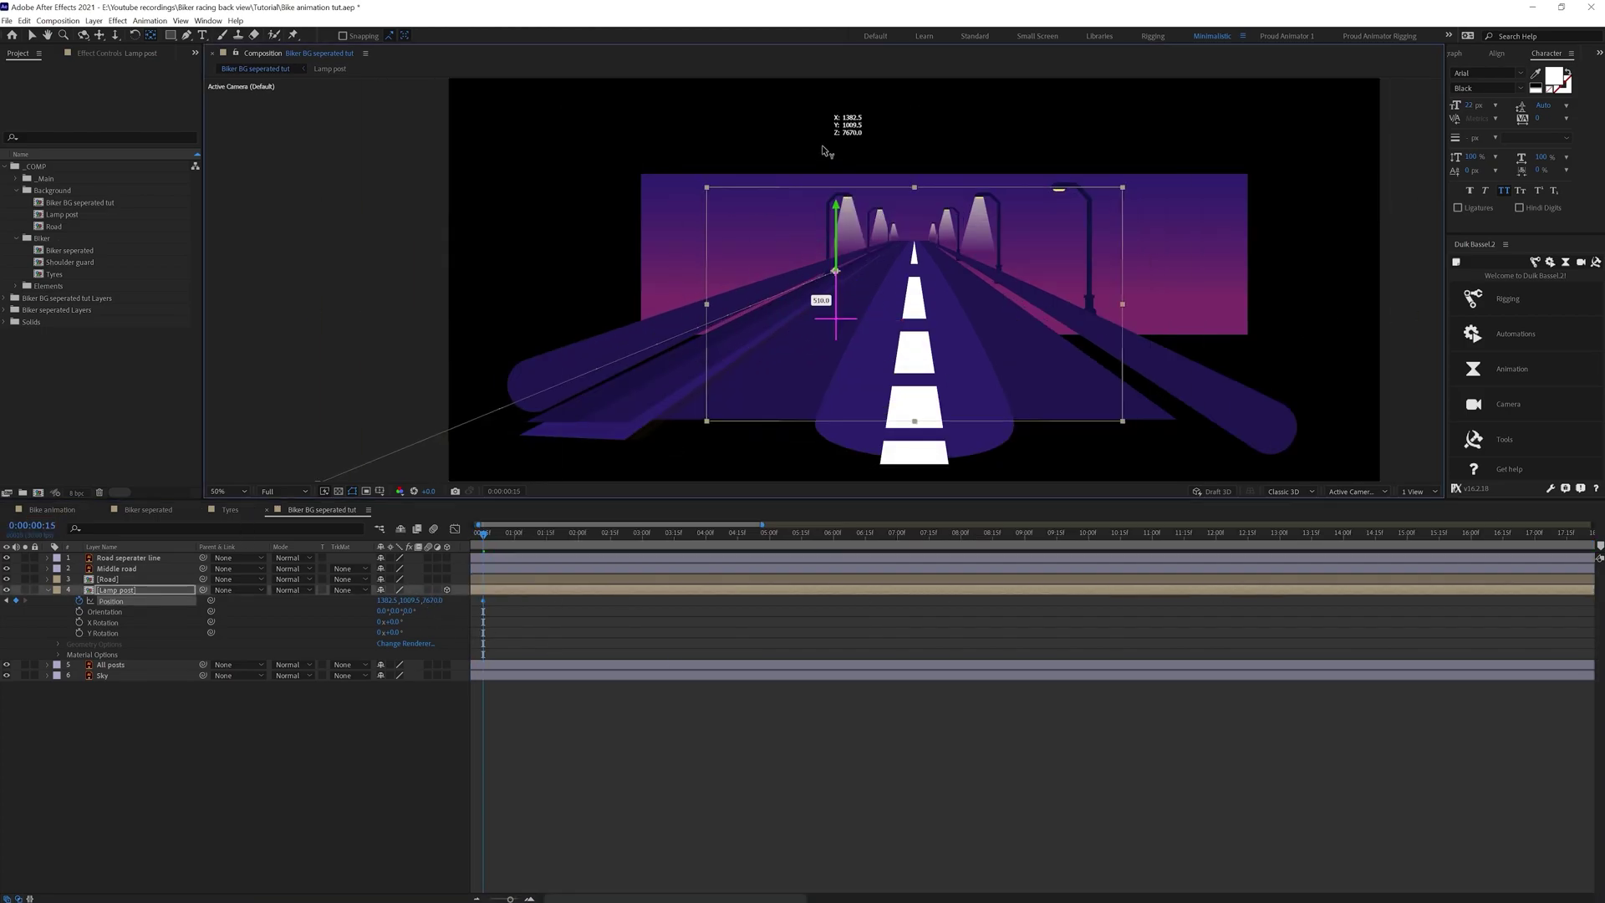
pyautogui.scroll(1, 886, 251)
# Push the Lamp post farther into the distance at 0:00:00:15, setting its Position Z to 81000 and finally to 181000
pyautogui.moveTo(430, 600); pyautogui.dragTo(494, 599)
pyautogui.press('v')
pyautogui.scroll(1, 836, 284)
pyautogui.scroll(1, 1003, 250)
pyautogui.scroll(-2, 886, 275)
pyautogui.click(530, 641)
pyautogui.scroll(-1, 835, 276)
pyautogui.scroll(1, 823, 284)
pyautogui.click(435, 600)
pyautogui.write('81000')
pyautogui.press('Return')
pyautogui.scroll(2, 708, 302)
pyautogui.click(436, 600)
pyautogui.write('181000')
pyautogui.press('Return')
# Adjust the distant Lamp post along the X axis so it lines up with the vanishing row of posts
pyautogui.moveTo(789, 303); pyautogui.dragTo(700, 296)
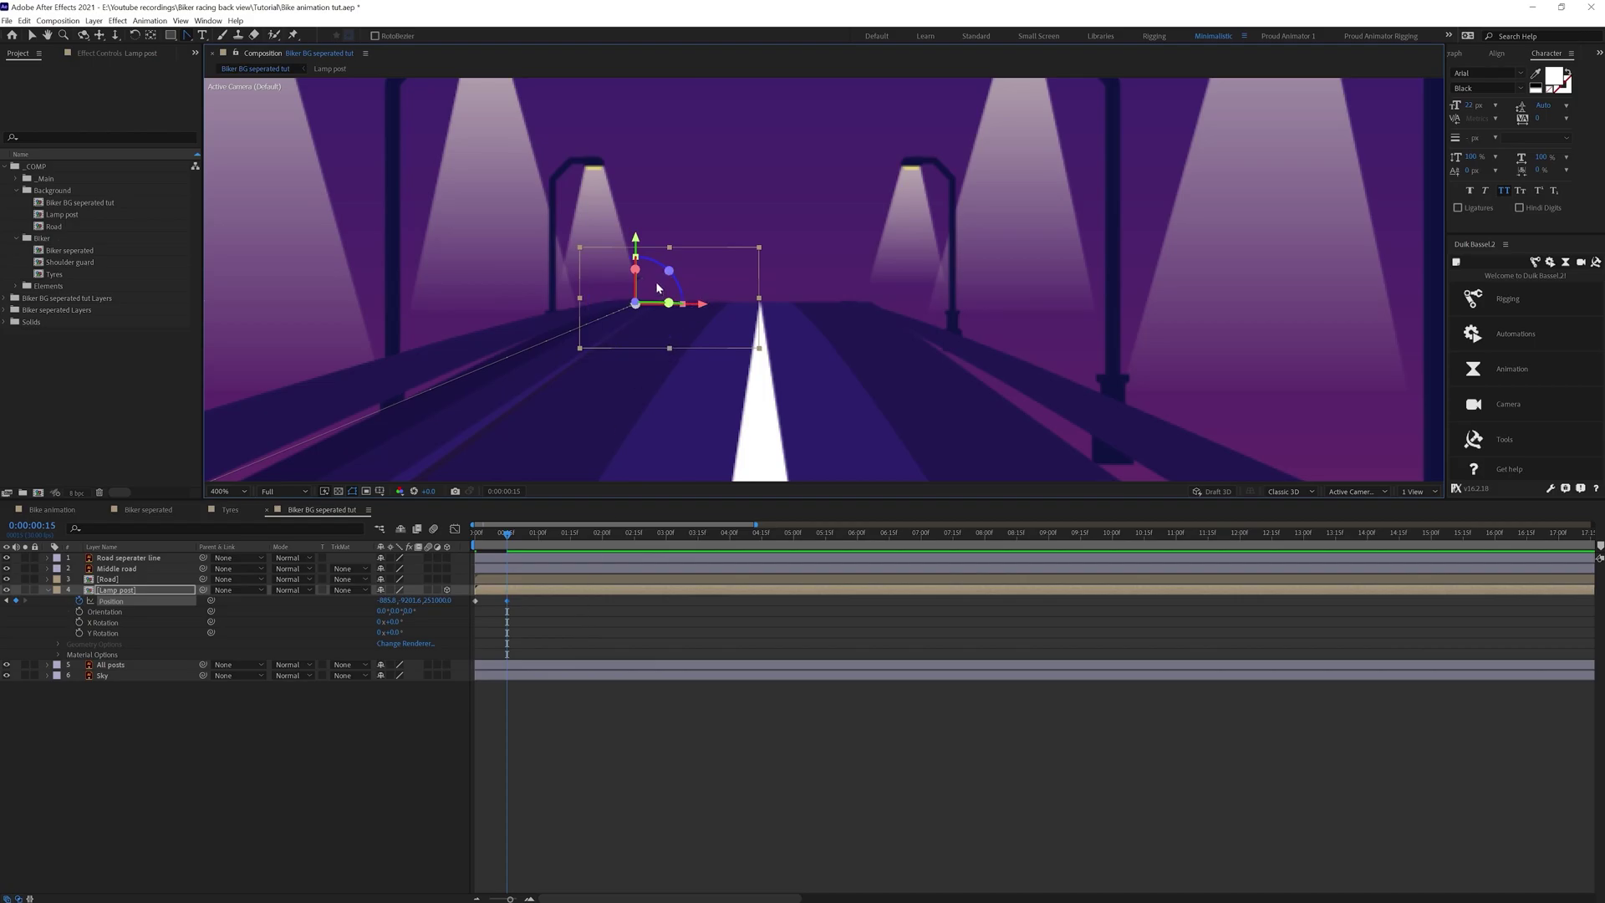
pyautogui.click(593, 602)
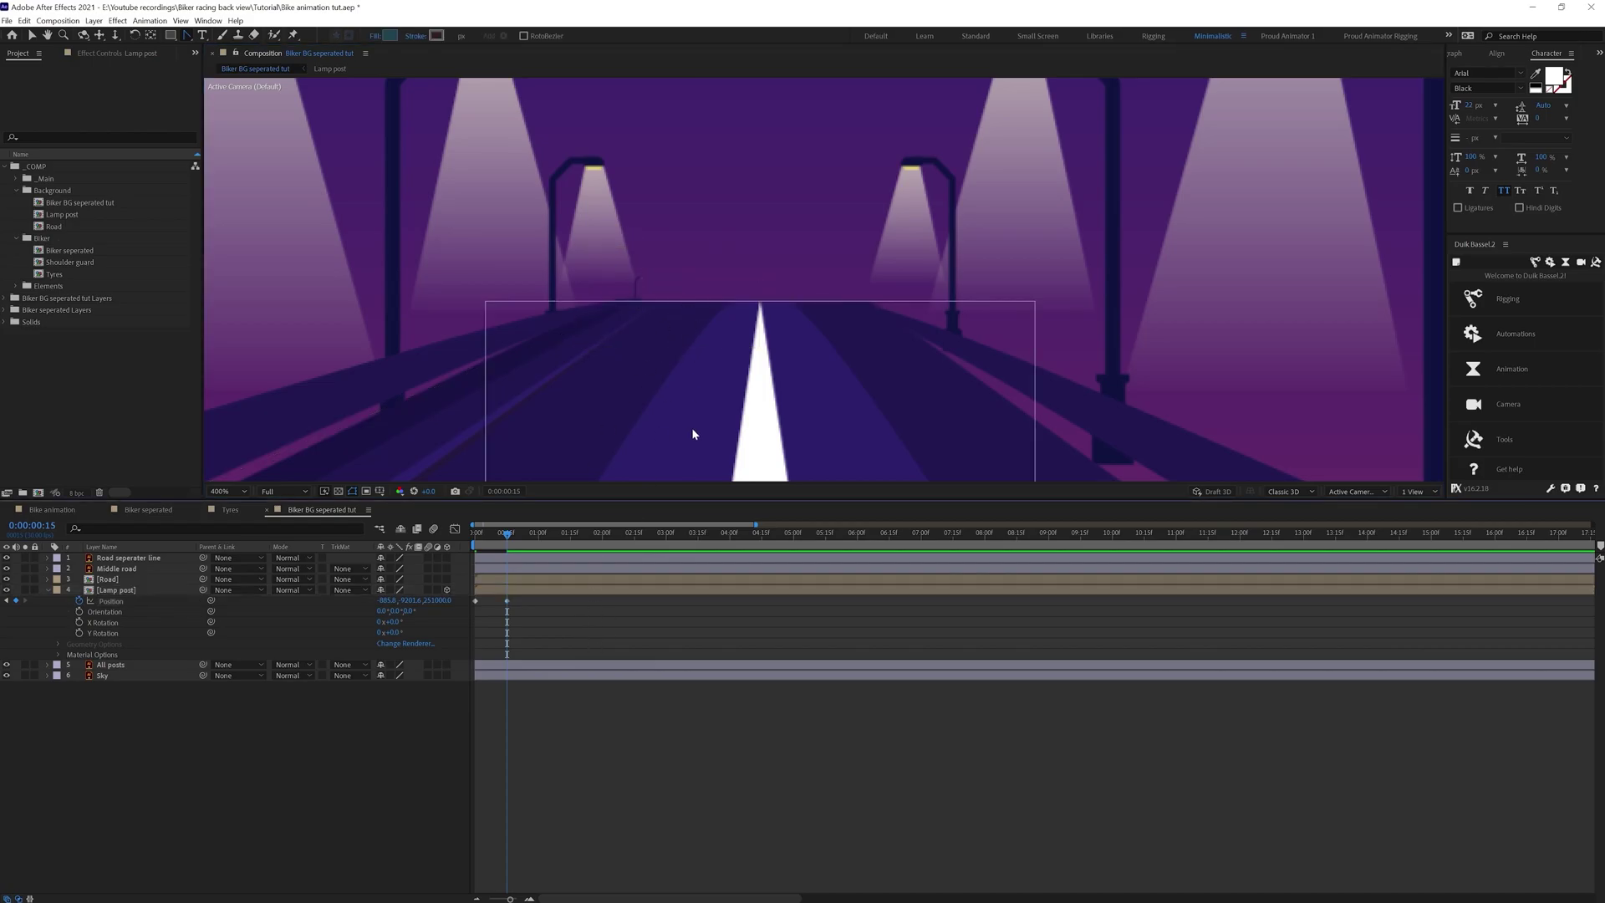
pyautogui.click(648, 329)
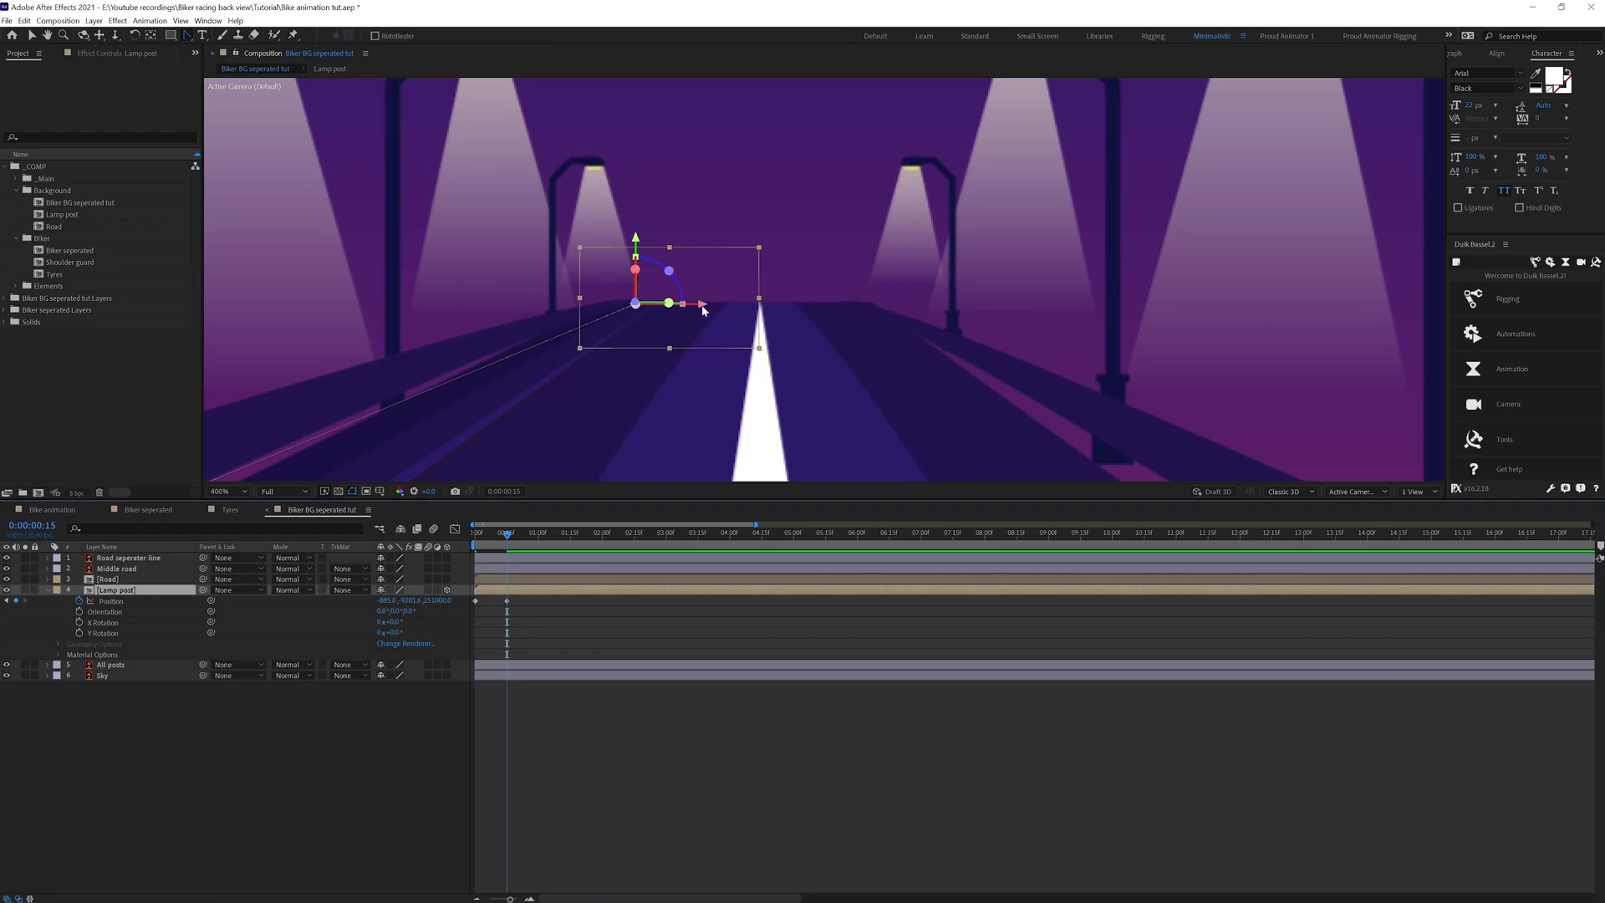
pyautogui.moveTo(702, 310); pyautogui.dragTo(535, 318)
pyautogui.scroll(-6, 502, 326)
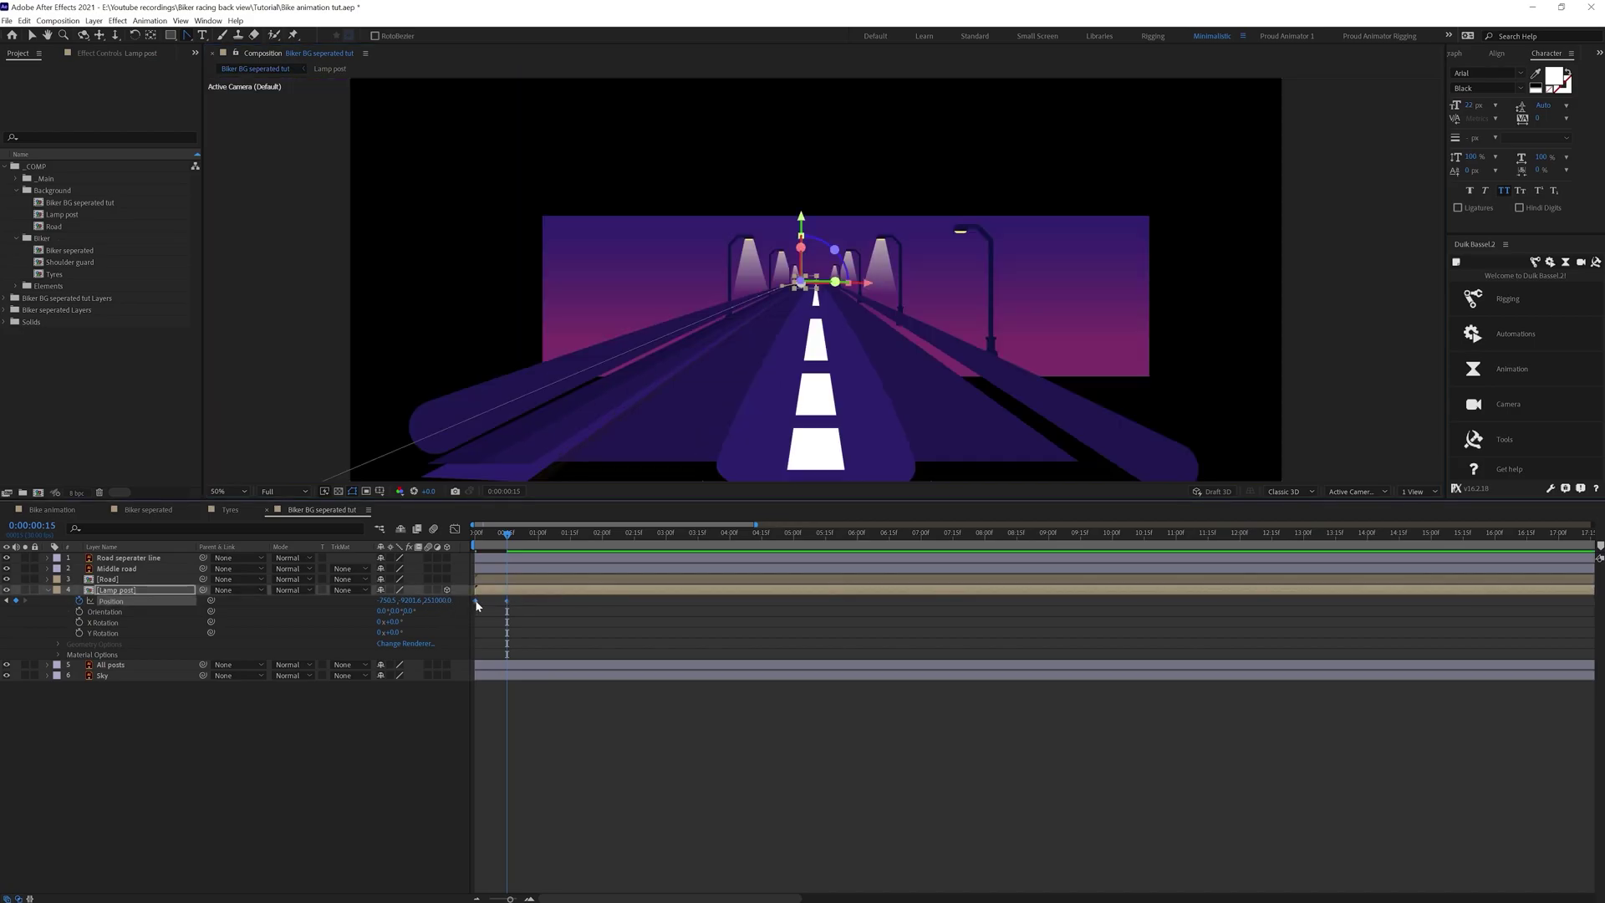
# Time-reverse the Lamp post's Position keyframes and move the second one to a later time
pyautogui.rightClick(476, 600)
pyautogui.moveTo(560, 748)
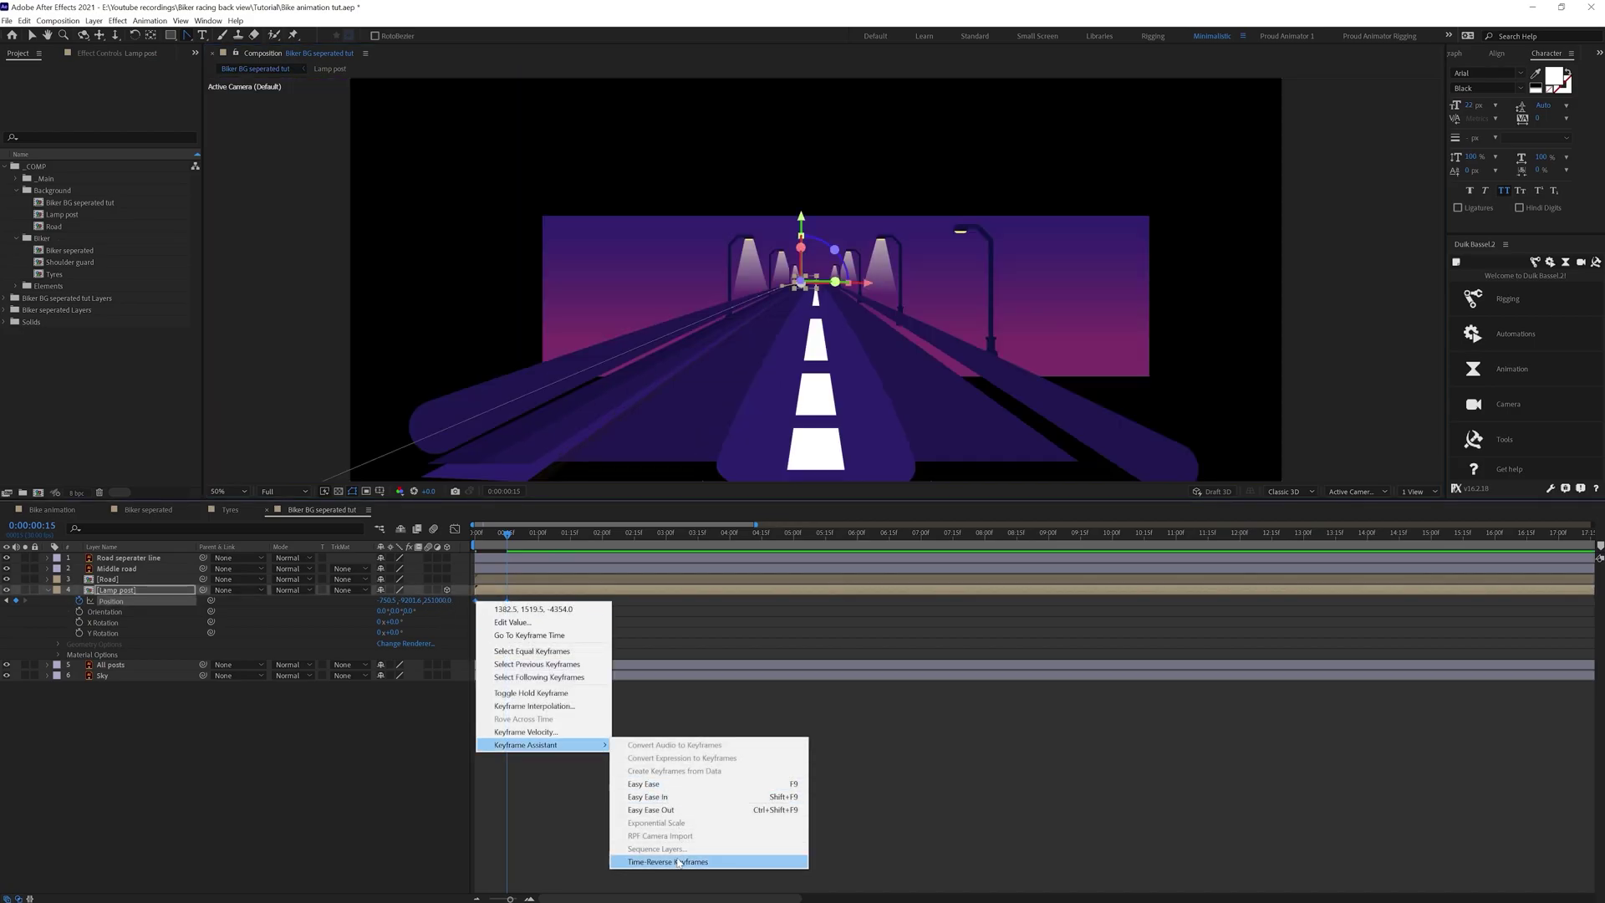
pyautogui.click(706, 862)
pyautogui.click(545, 620)
pyautogui.press('Home')
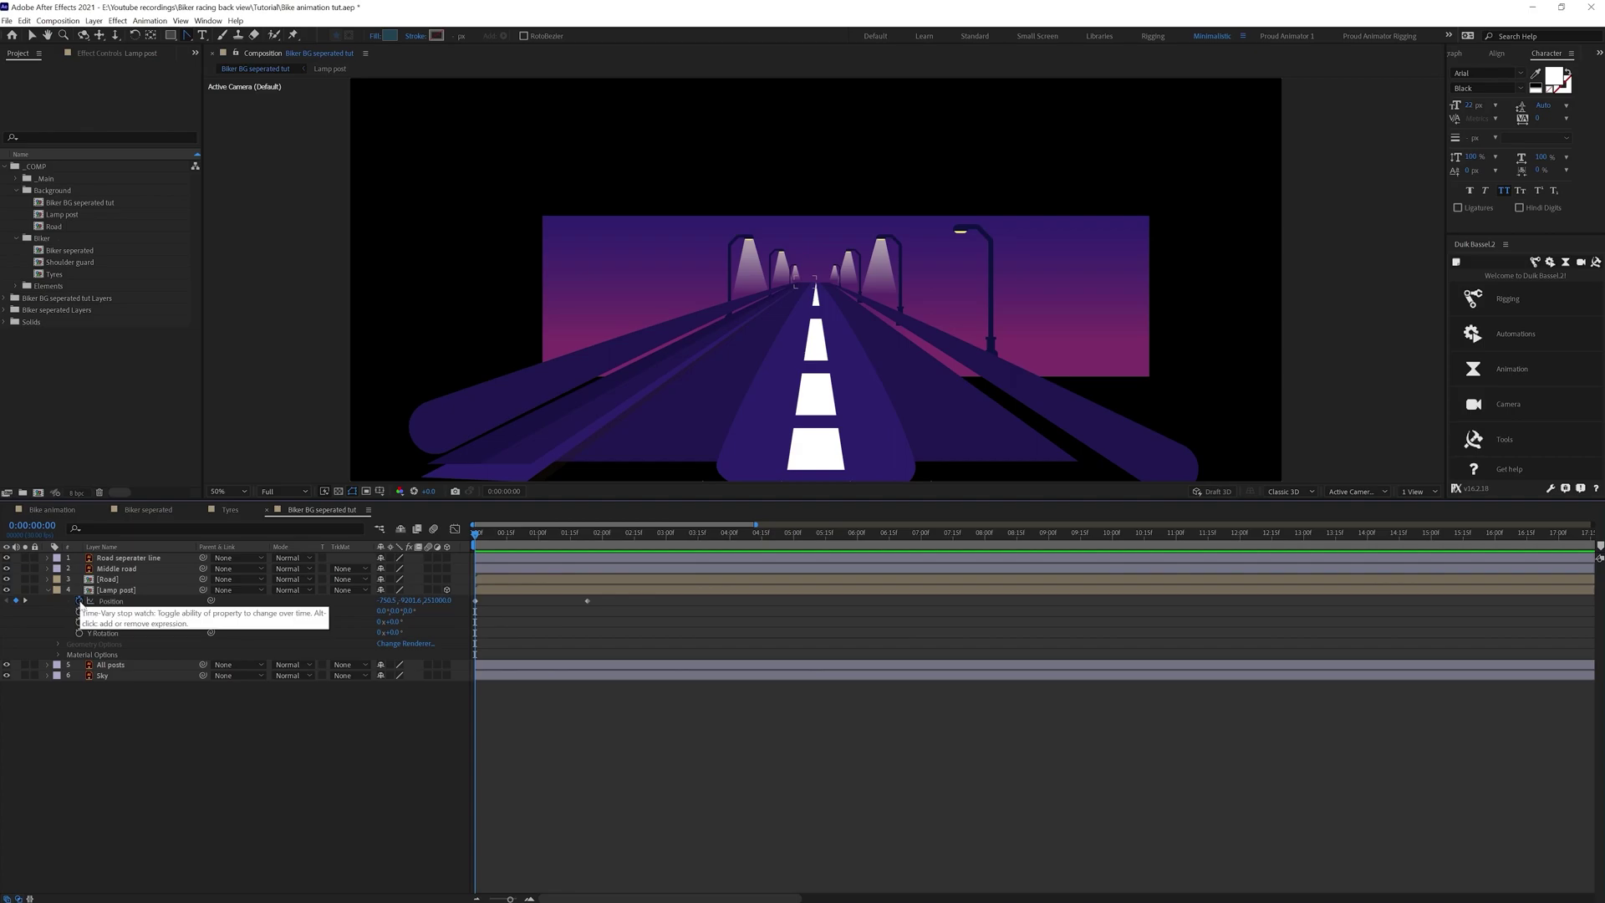
# Add the expression loopIn()+loopOut()-value; to the Lamp post's Position so the pass-by repeats
pyautogui.keyDown('alt'); pyautogui.click(81, 604); pyautogui.keyUp('alt')
pyautogui.write('loopIn()')
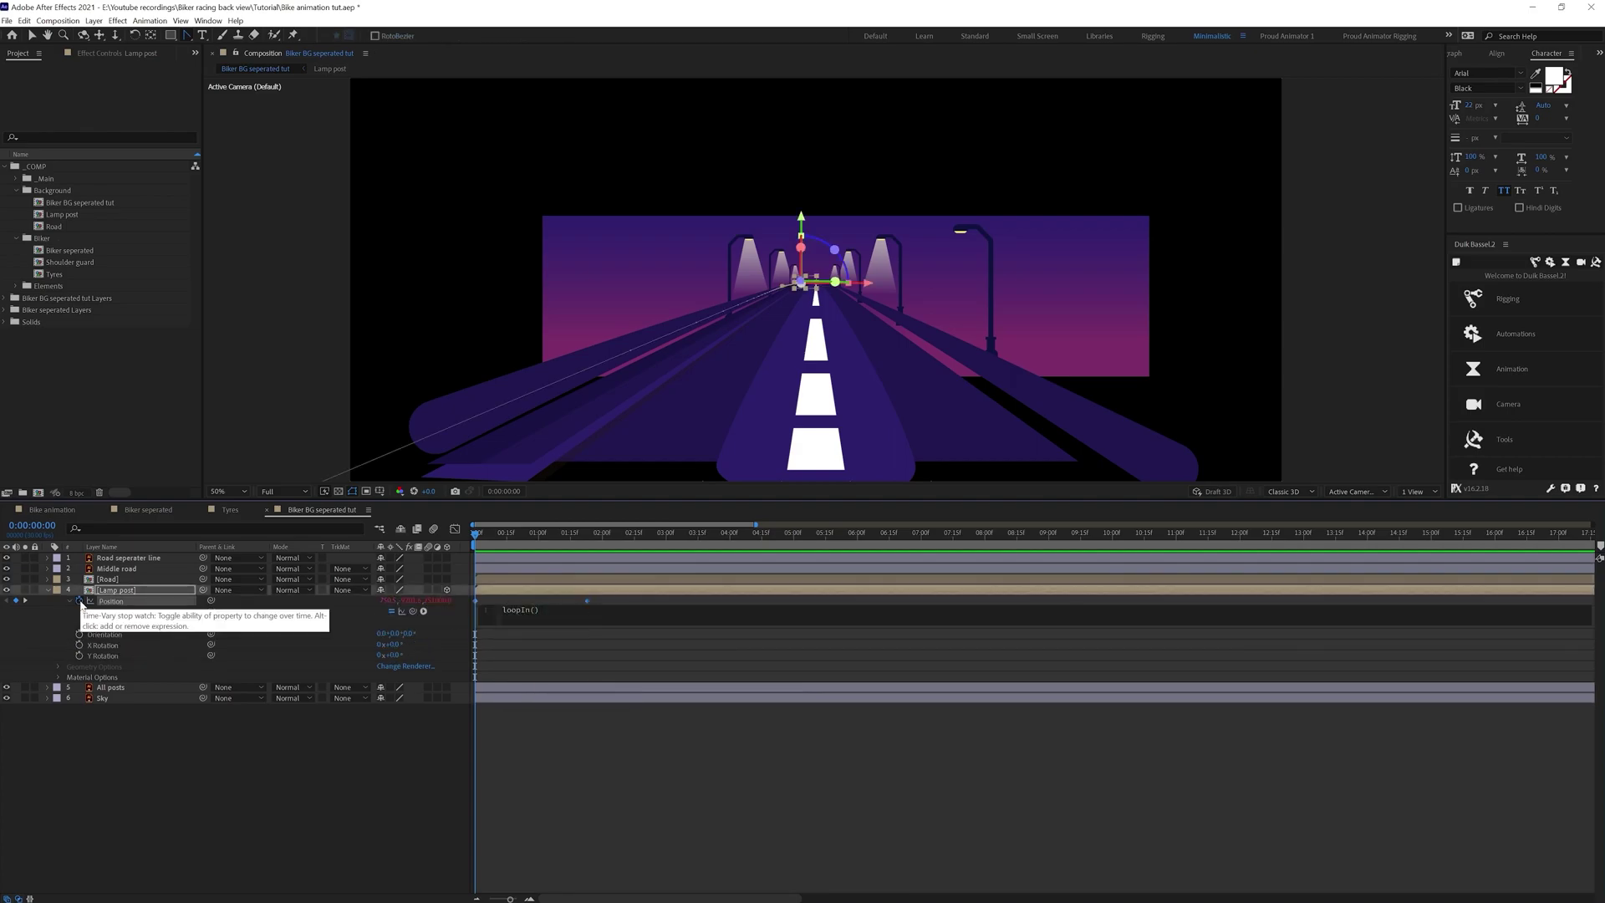
pyautogui.write('+loopOut()-value;')
pyautogui.click(605, 660)
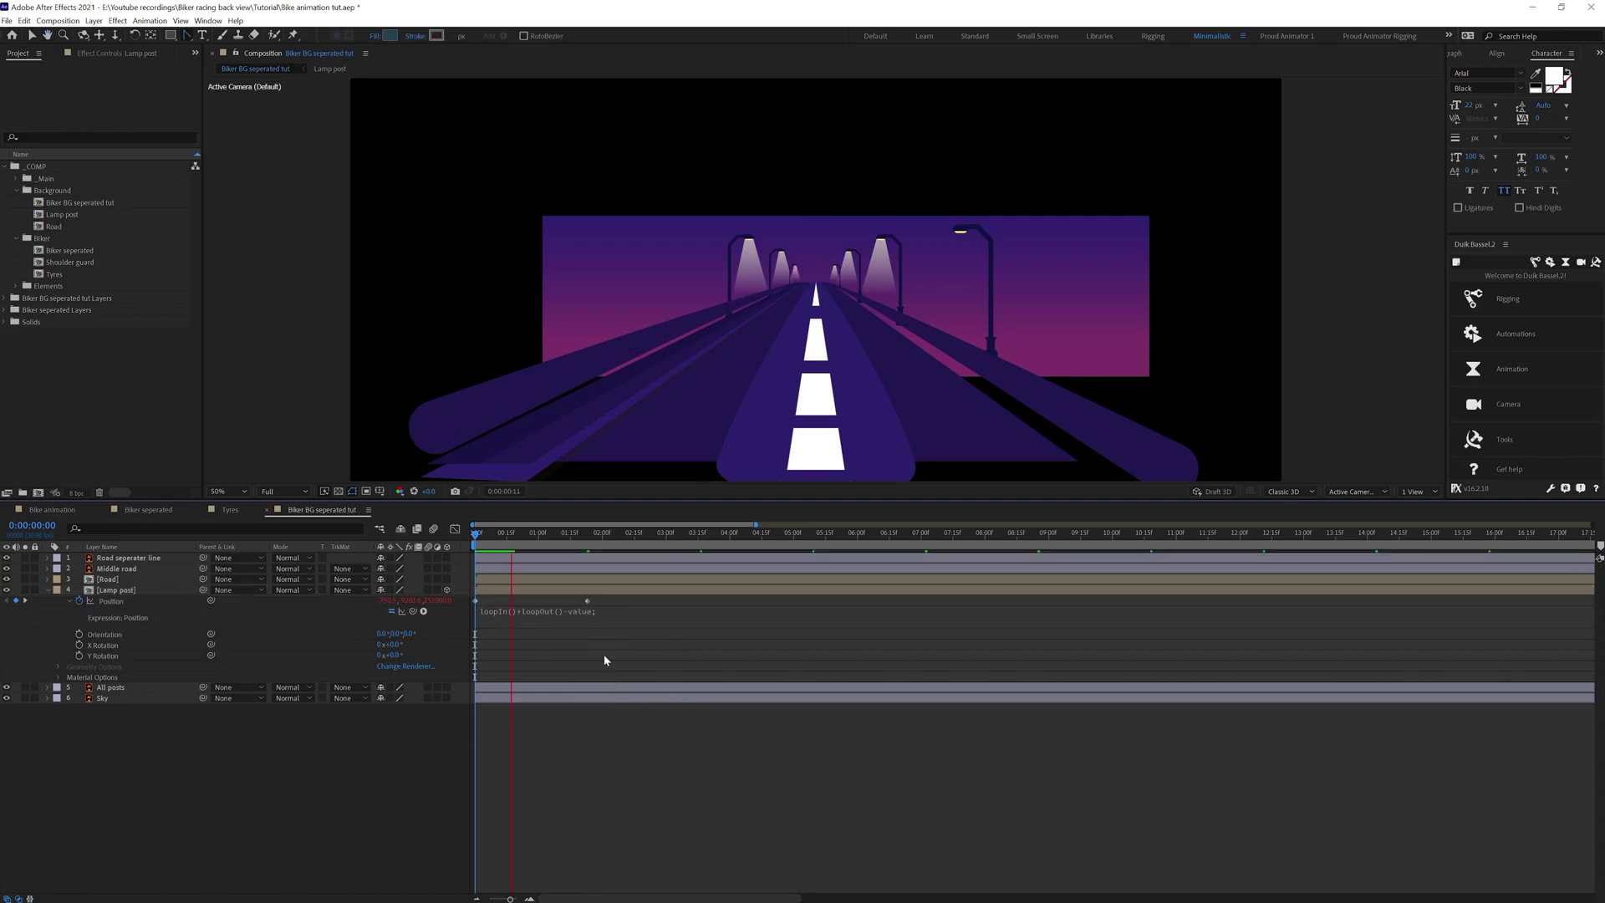
# Shift the Lamp post's second Position keyframe slightly later and delete the All posts layer
pyautogui.click(520, 542)
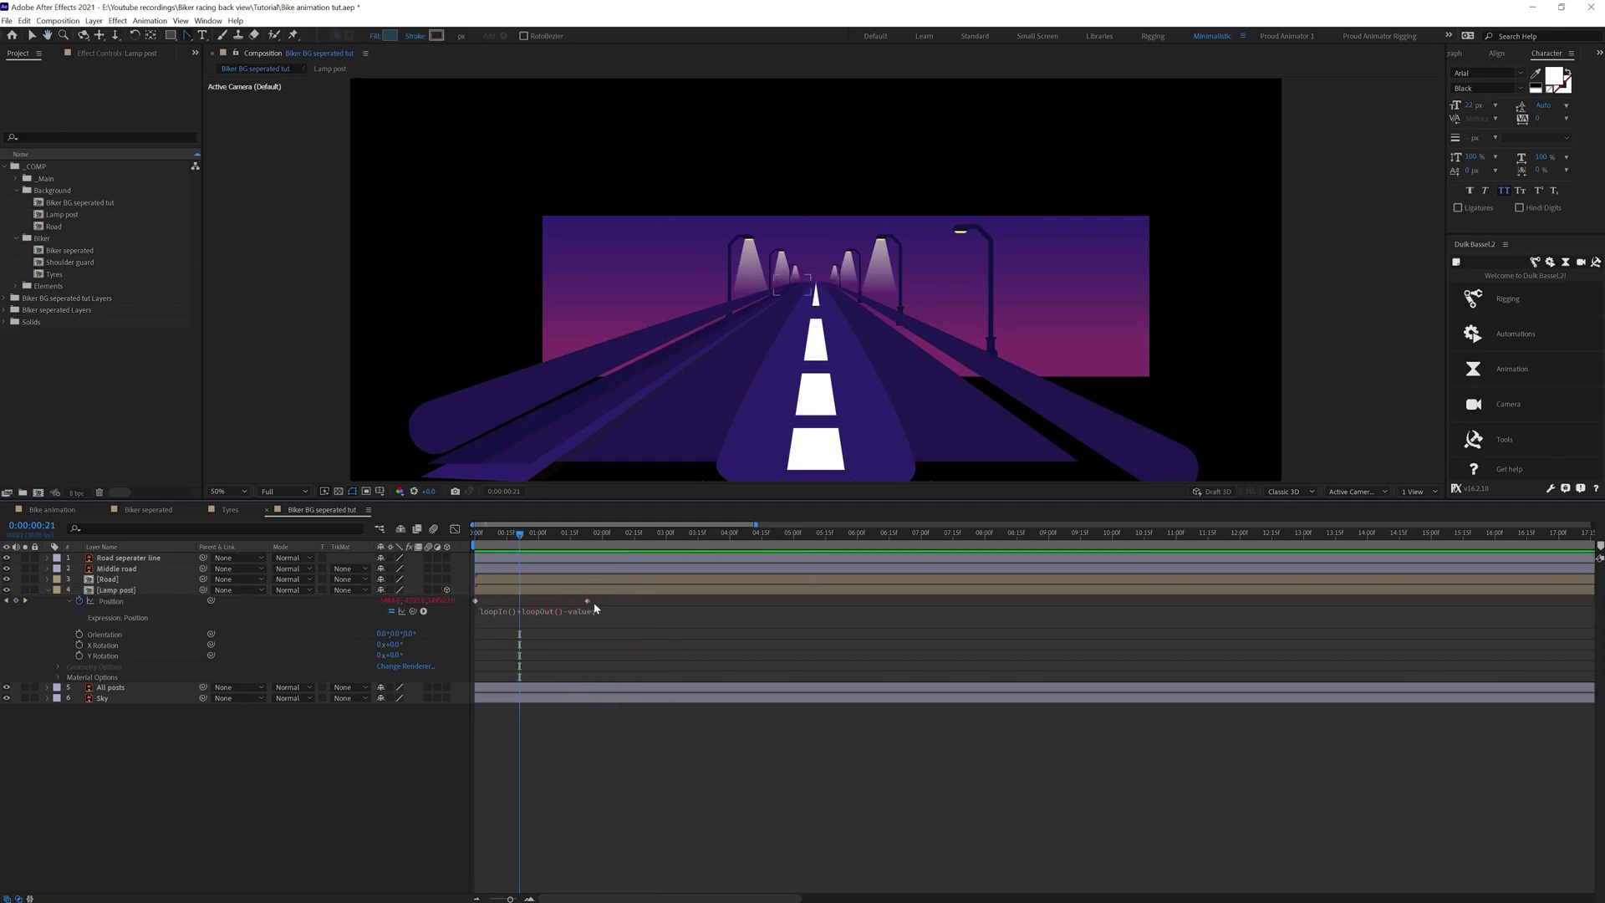
pyautogui.press('Home')
pyautogui.click(142, 687)
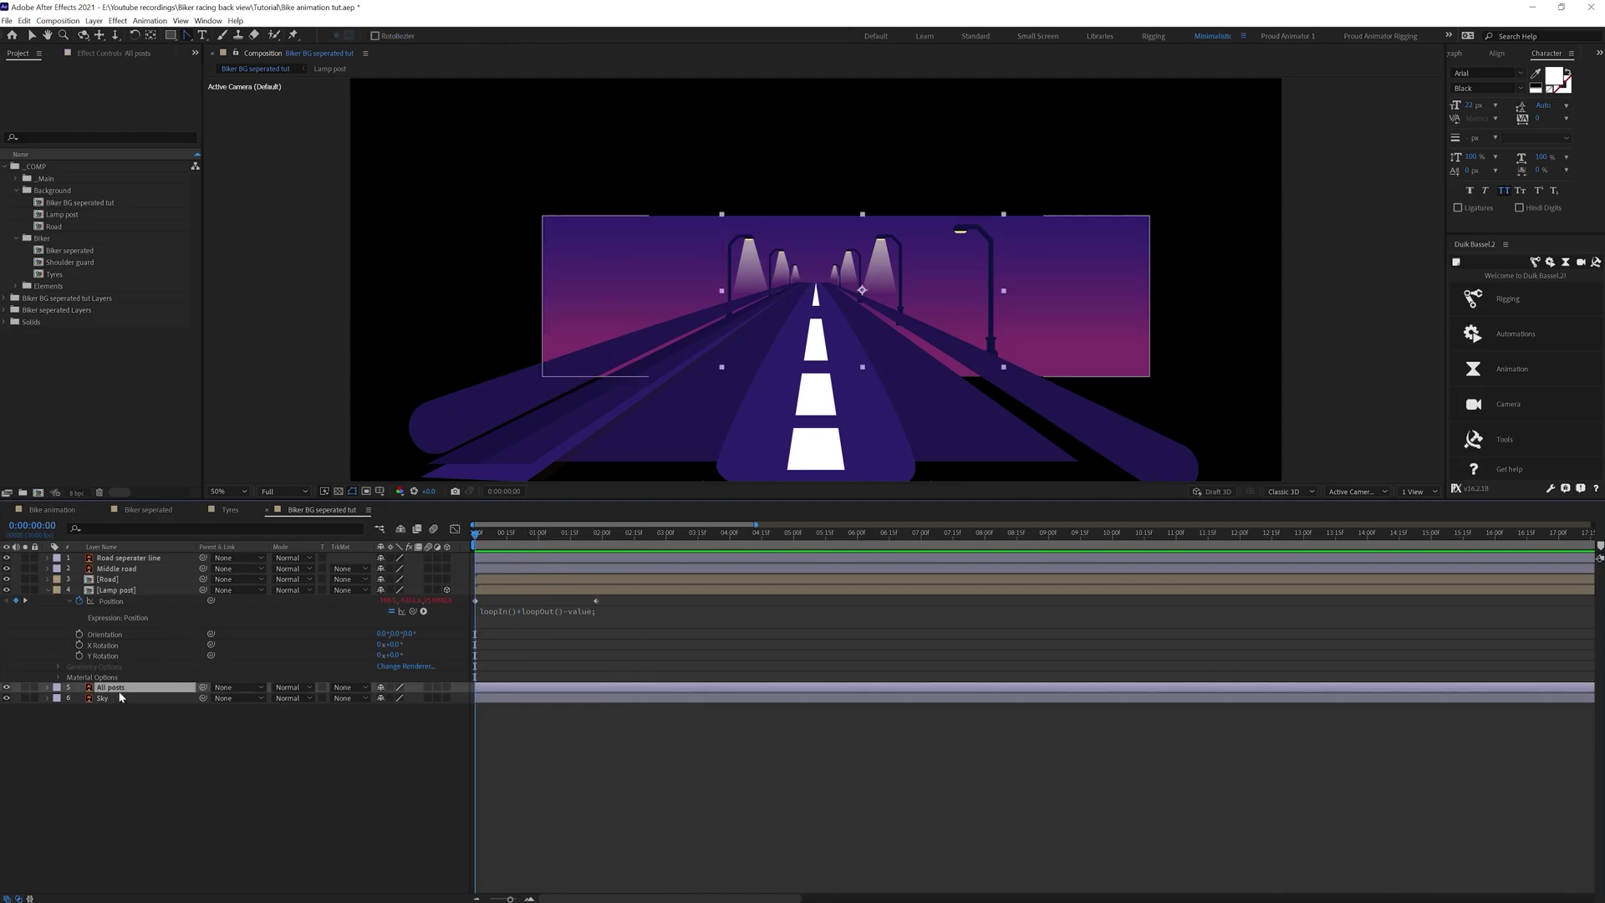
# Duplicate the Lamp post layer until there are ten, stagger them in time, and shift the group earlier to cover the composition start
pyautogui.moveTo(488, 541); pyautogui.dragTo(568, 543)
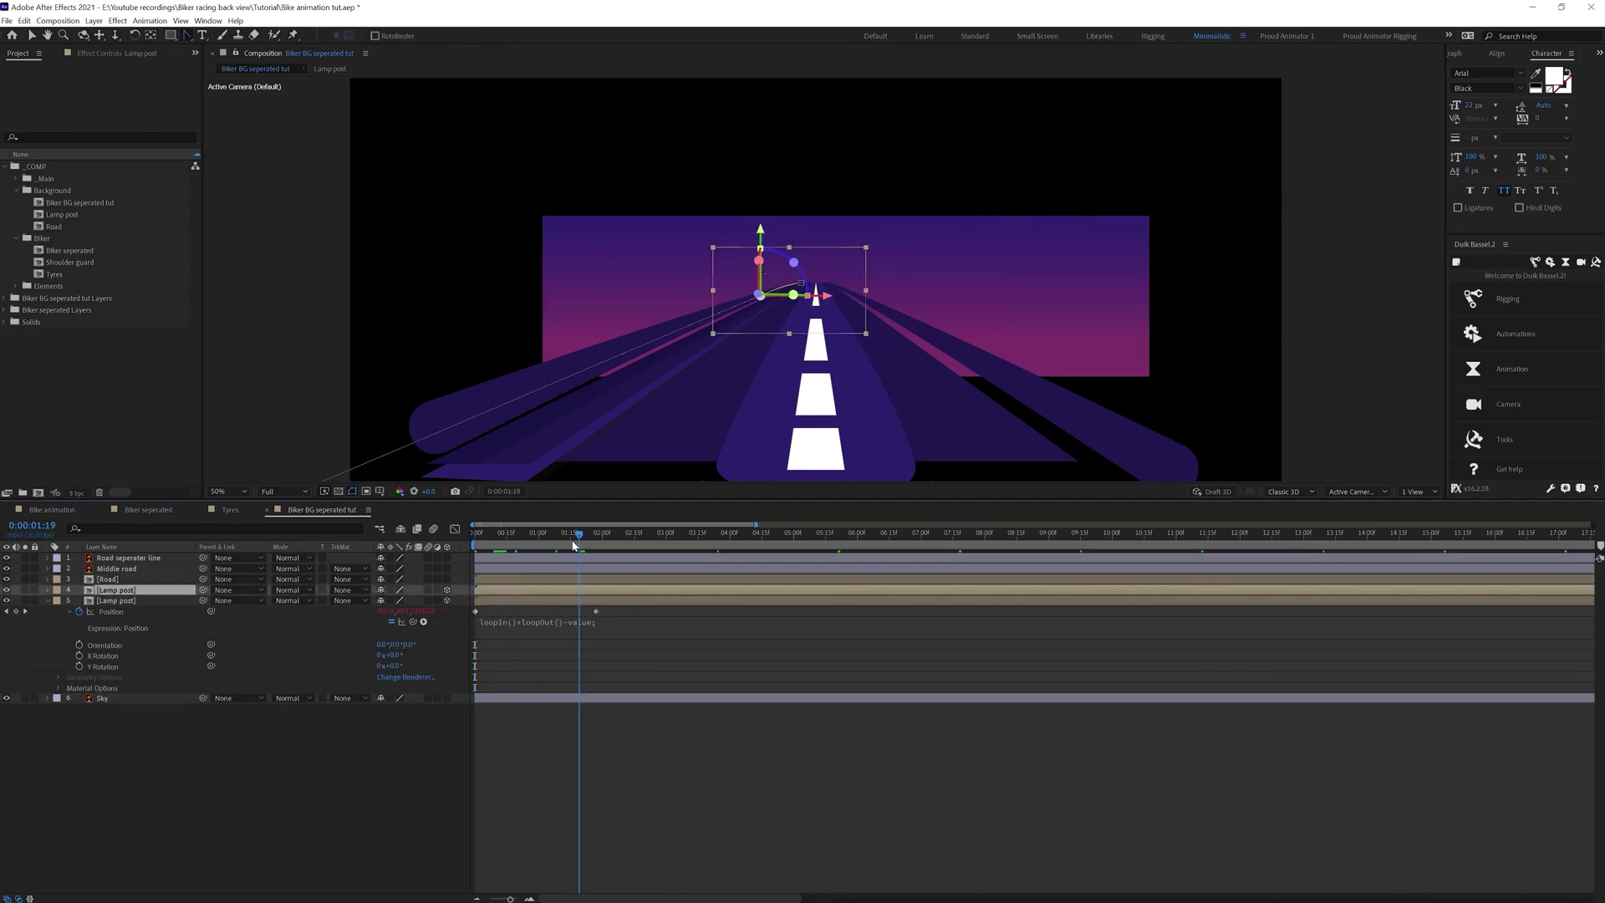
pyautogui.hotkey('ctrl', 'd')
pyautogui.moveTo(517, 590); pyautogui.dragTo(534, 590)
pyautogui.hotkey('ctrl', 'd')
pyautogui.hotkey('ctrl', 'd')
pyautogui.moveTo(535, 590); pyautogui.dragTo(584, 593)
pyautogui.hotkey('ctrl', 'd')
pyautogui.hotkey('ctrl', 'd')
pyautogui.moveTo(584, 593); pyautogui.dragTo(597, 593)
pyautogui.keyDown('shift'); pyautogui.click(633, 686); pyautogui.keyUp('shift')
pyautogui.moveTo(633, 684); pyautogui.dragTo(452, 549)
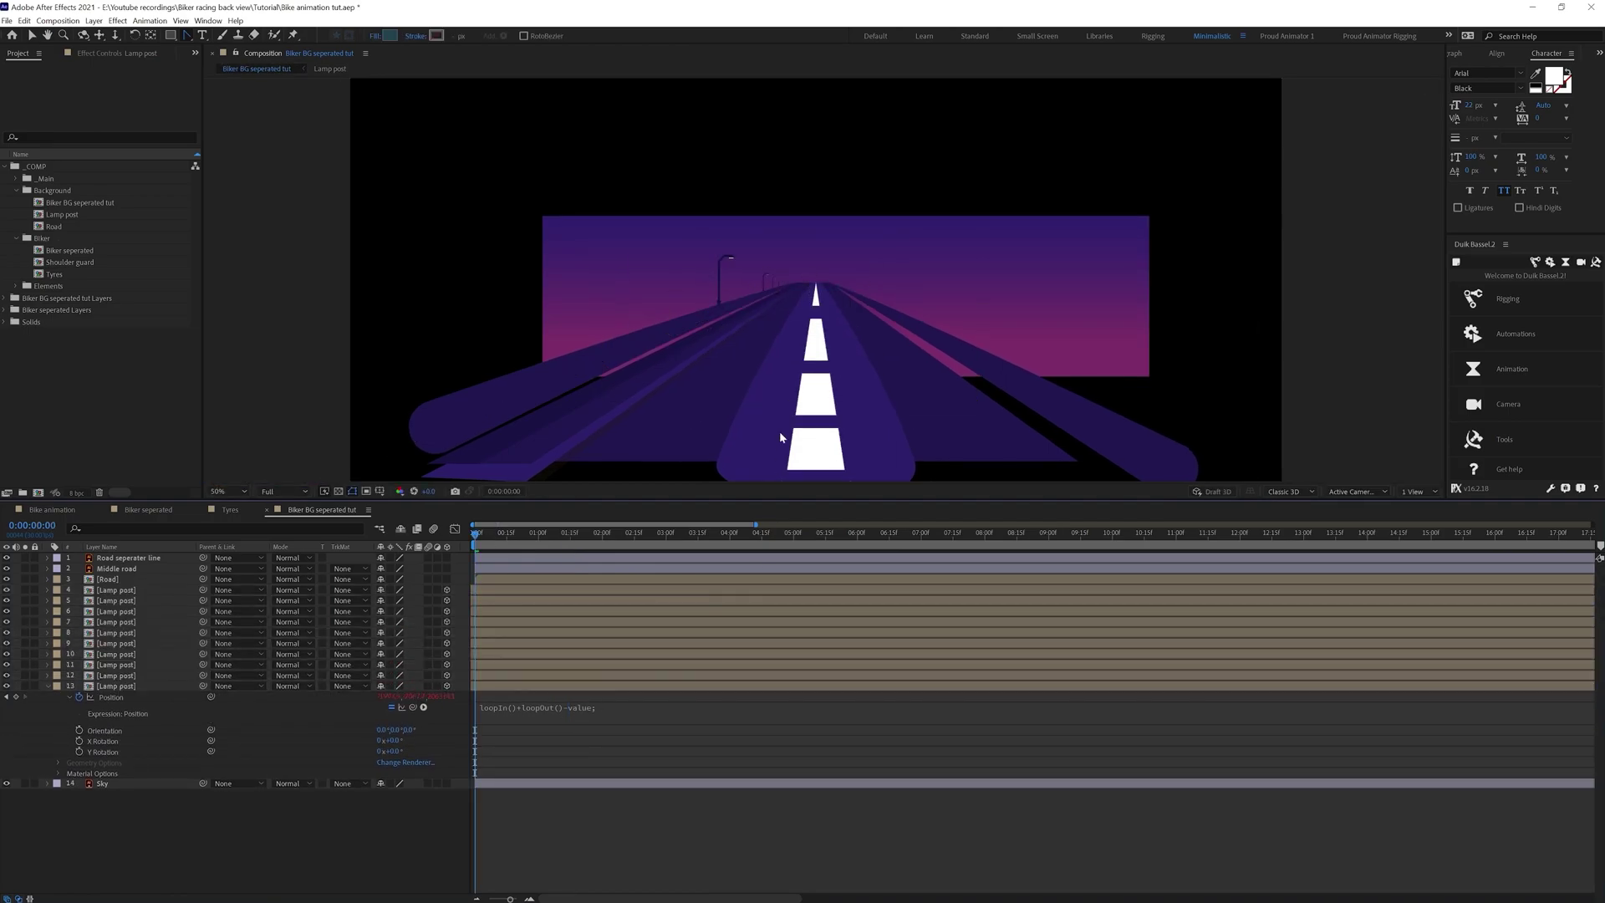
# Preview the row of lamp posts and pre-compose all ten Lamp post layers as Lamps
pyautogui.press('space')
pyautogui.click(481, 534)
pyautogui.click(117, 589)
pyautogui.keyDown('shift'); pyautogui.click(121, 685); pyautogui.keyUp('shift')
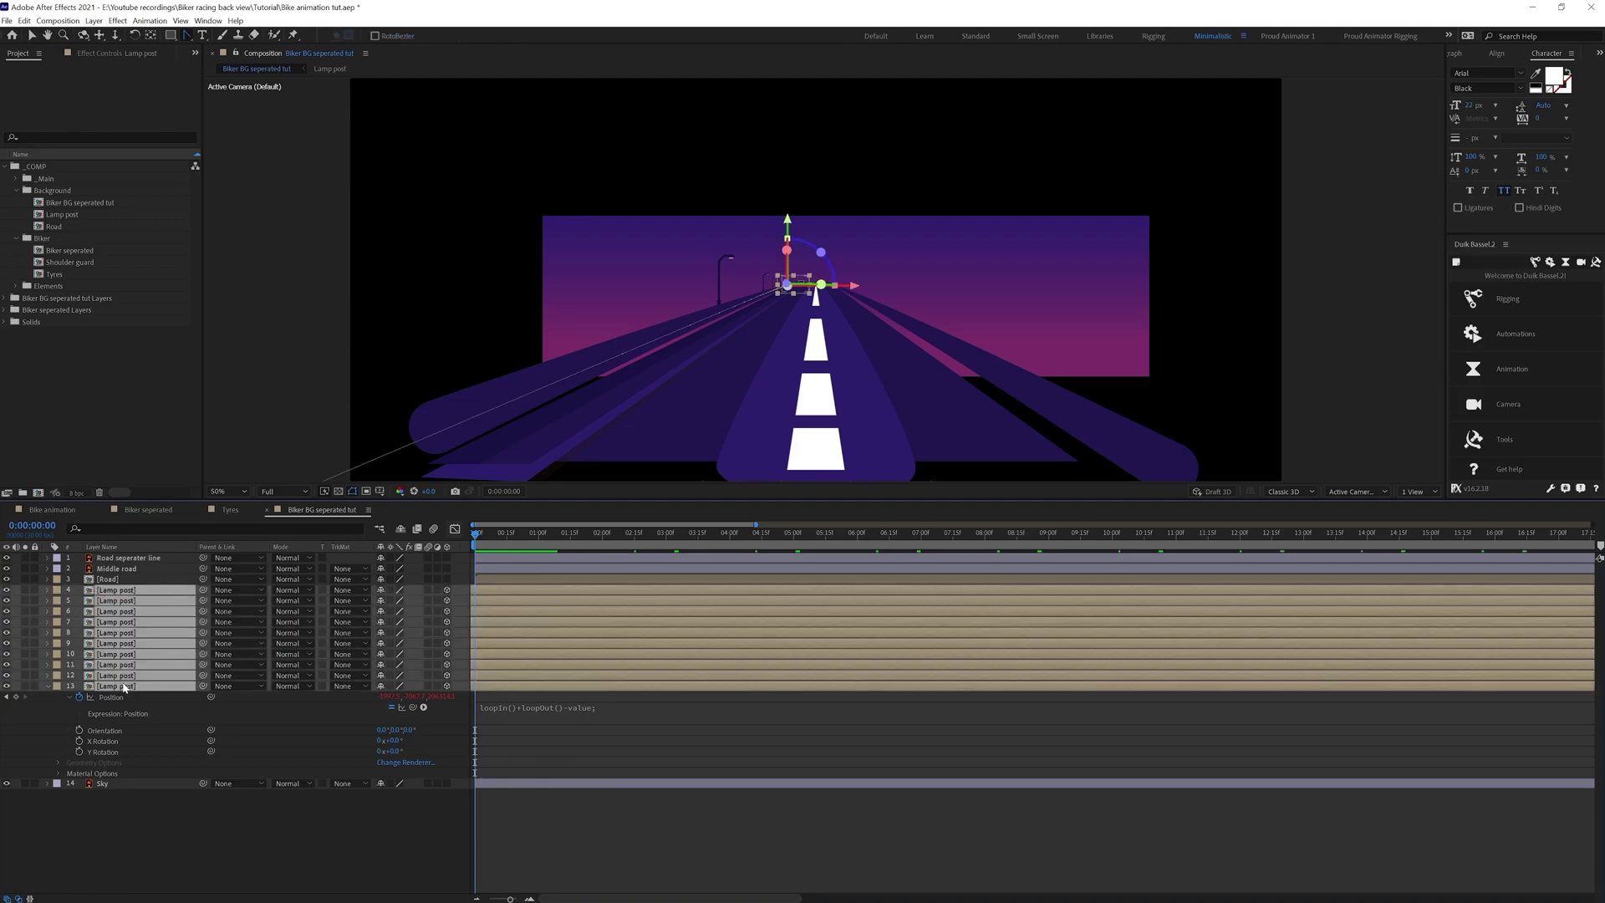
pyautogui.rightClick(126, 684)
pyautogui.click(185, 621)
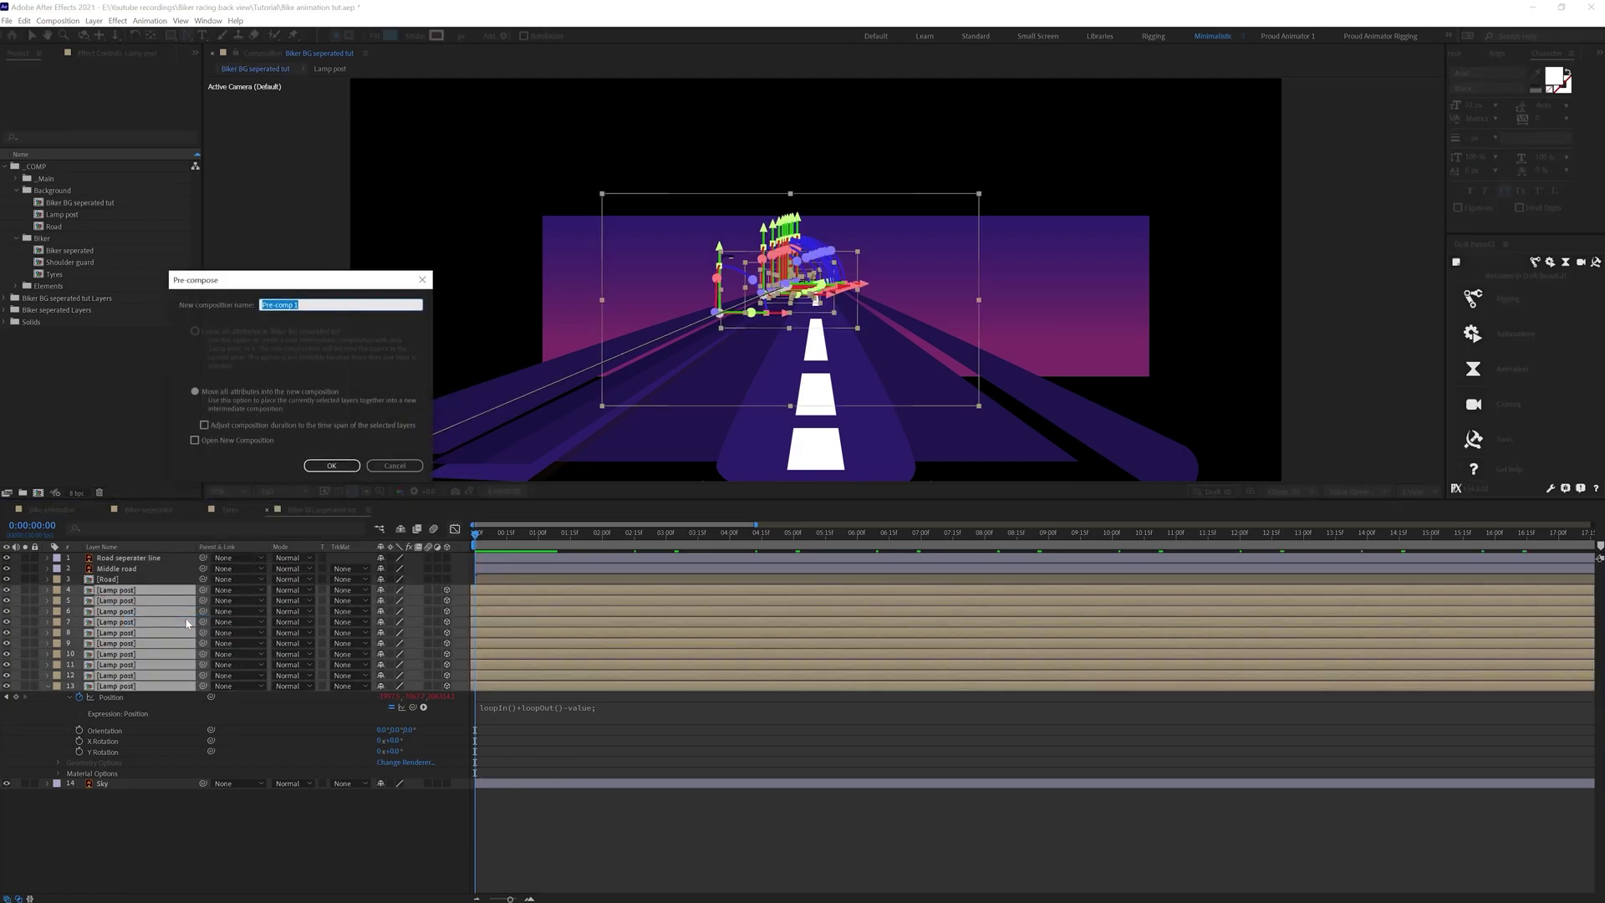
pyautogui.press('Return')
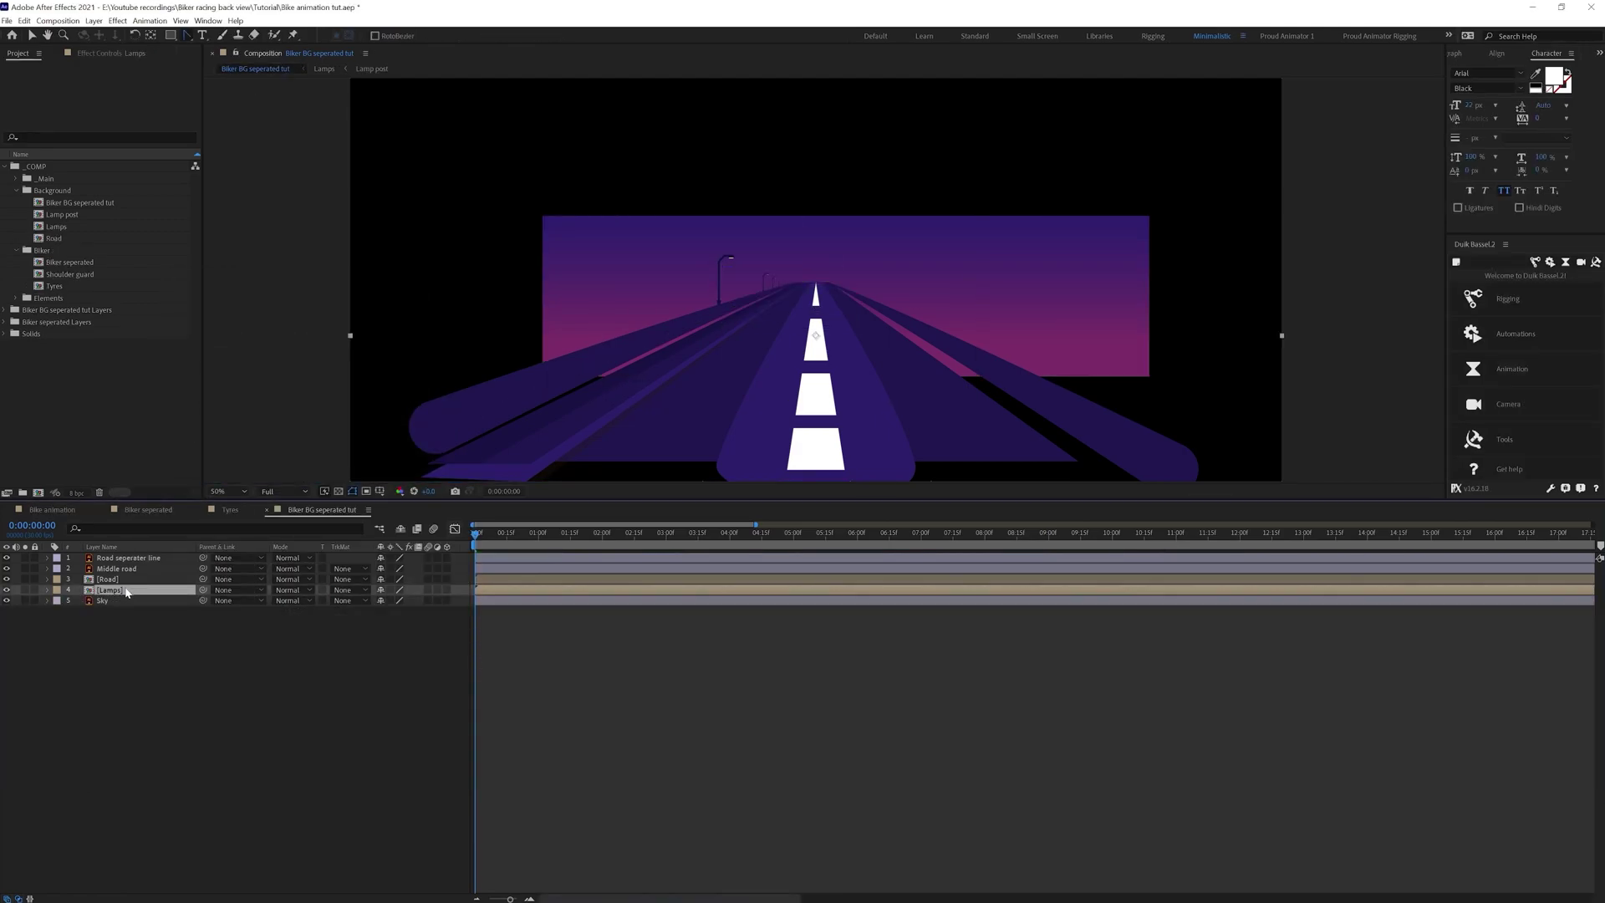
# Duplicate the Lamps layer and flip the copy horizontally to line the other side of the road
pyautogui.hotkey('ctrl', 'd')
pyautogui.rightClick(127, 590)
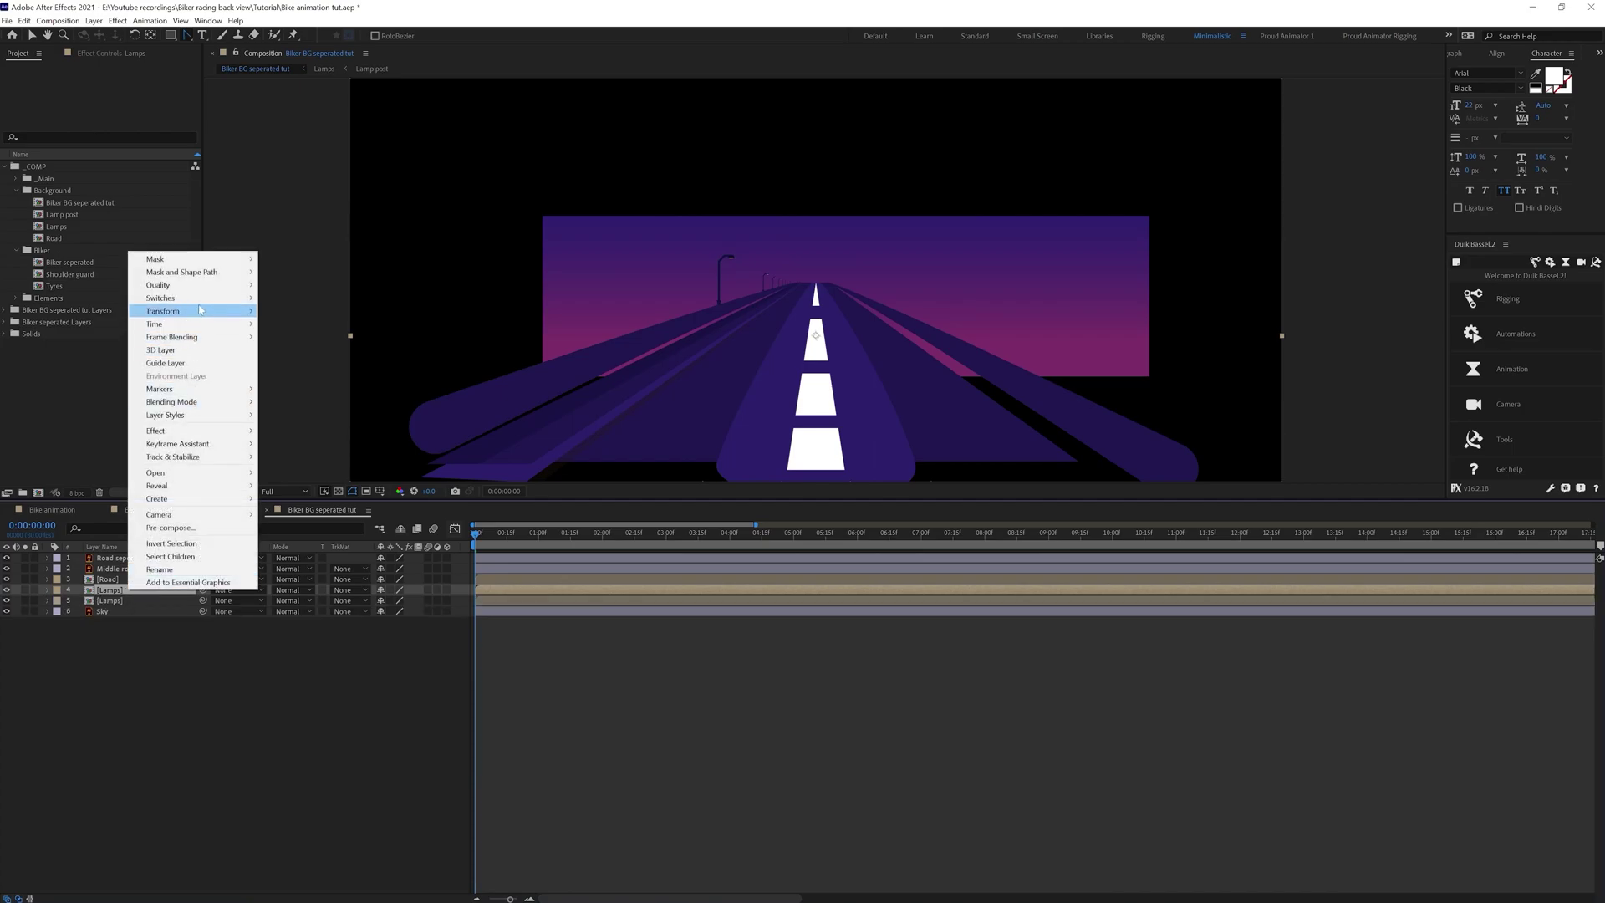
pyautogui.moveTo(197, 314)
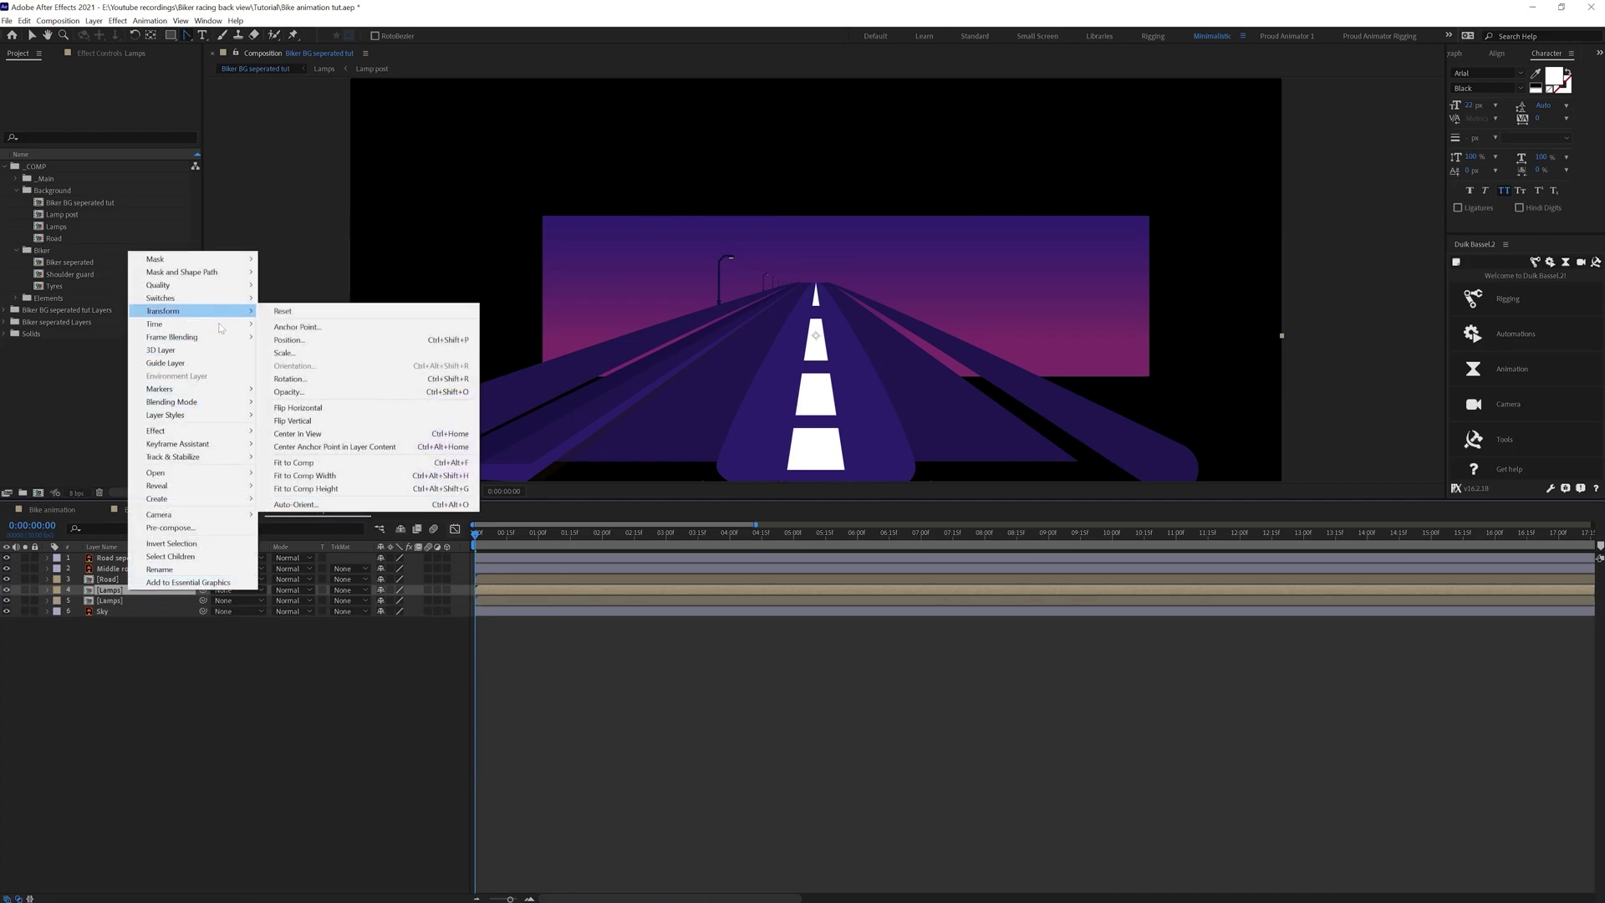
pyautogui.click(307, 410)
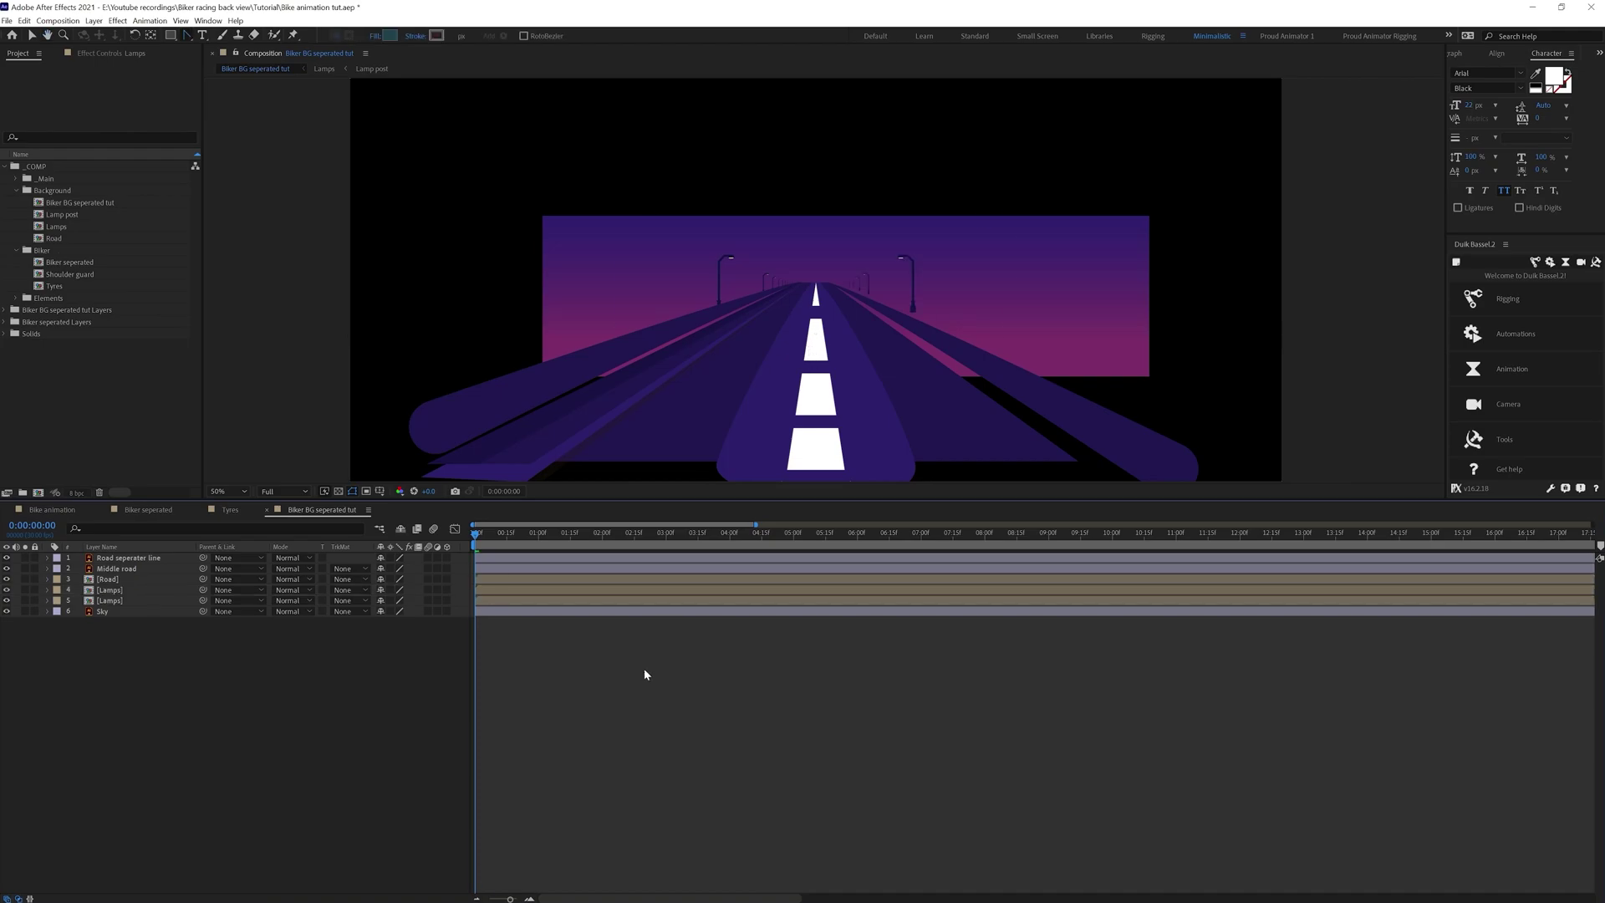
# Nudge the flipped Lamps layer slightly downward and preview both rows of lamp posts from the start
pyautogui.press('space')
pyautogui.click(685, 720)
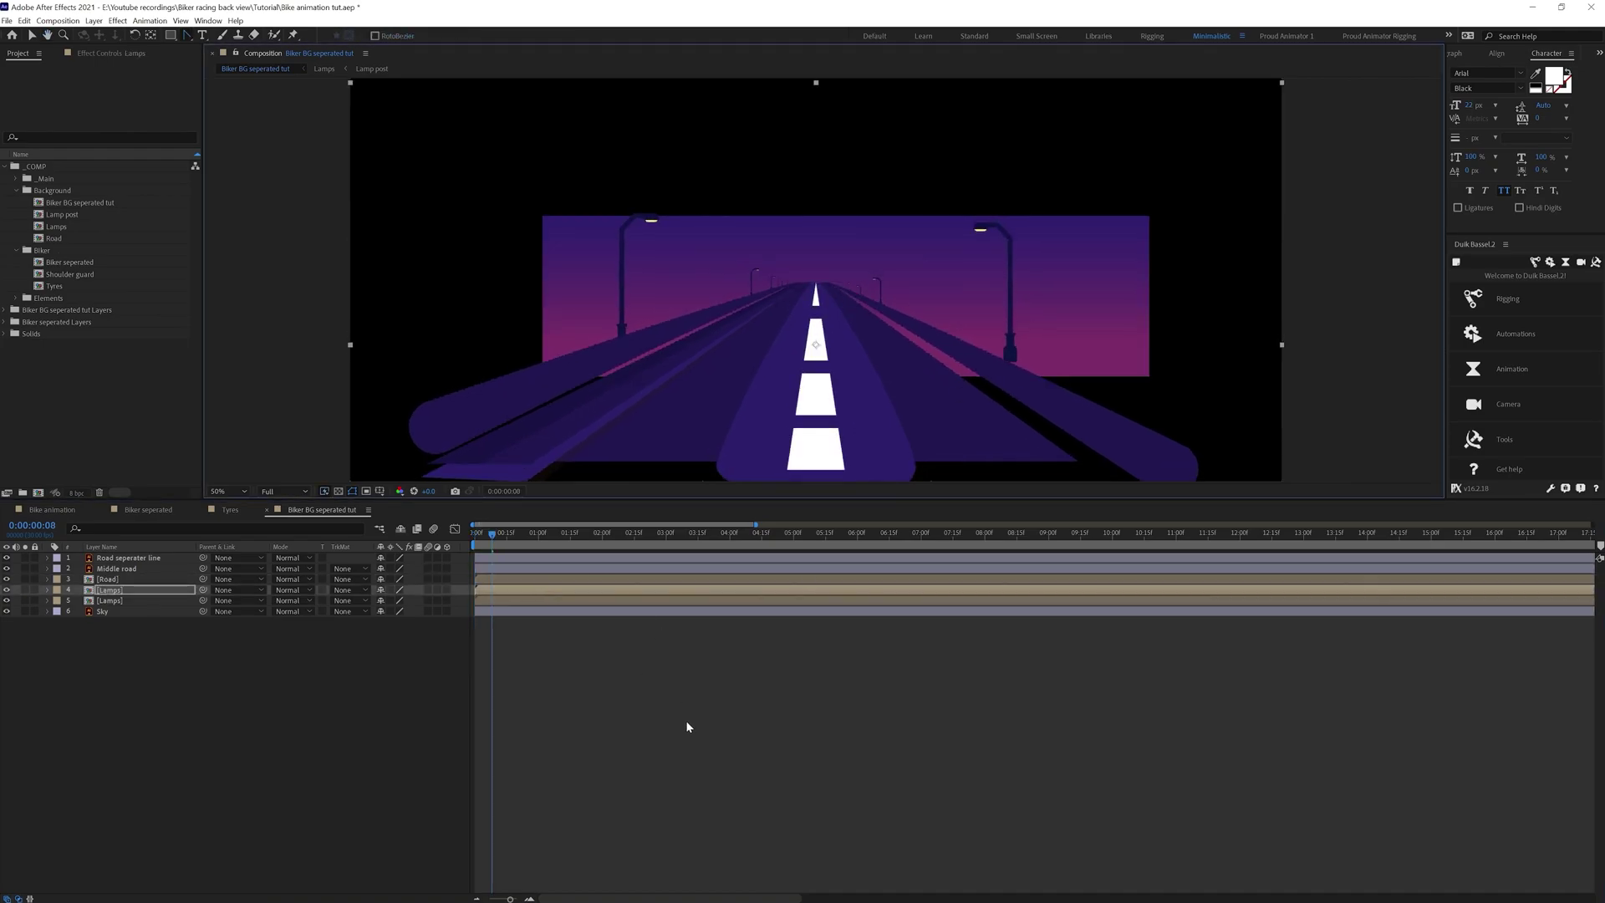
pyautogui.press('space')
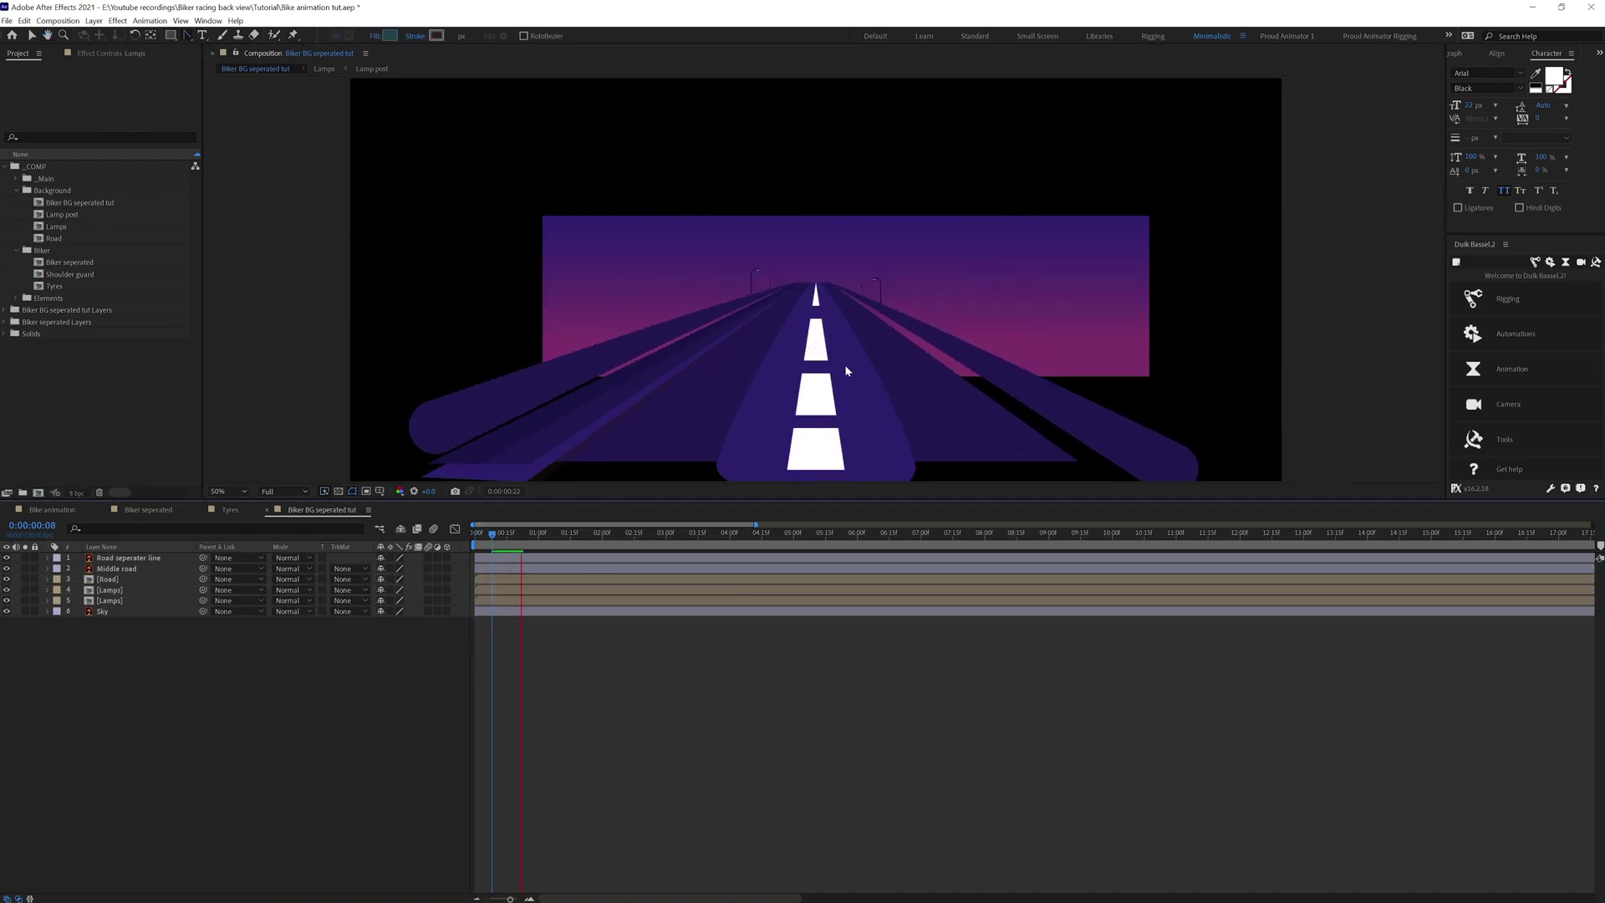
pyautogui.moveTo(524, 533); pyautogui.dragTo(446, 534)
pyautogui.press('space')
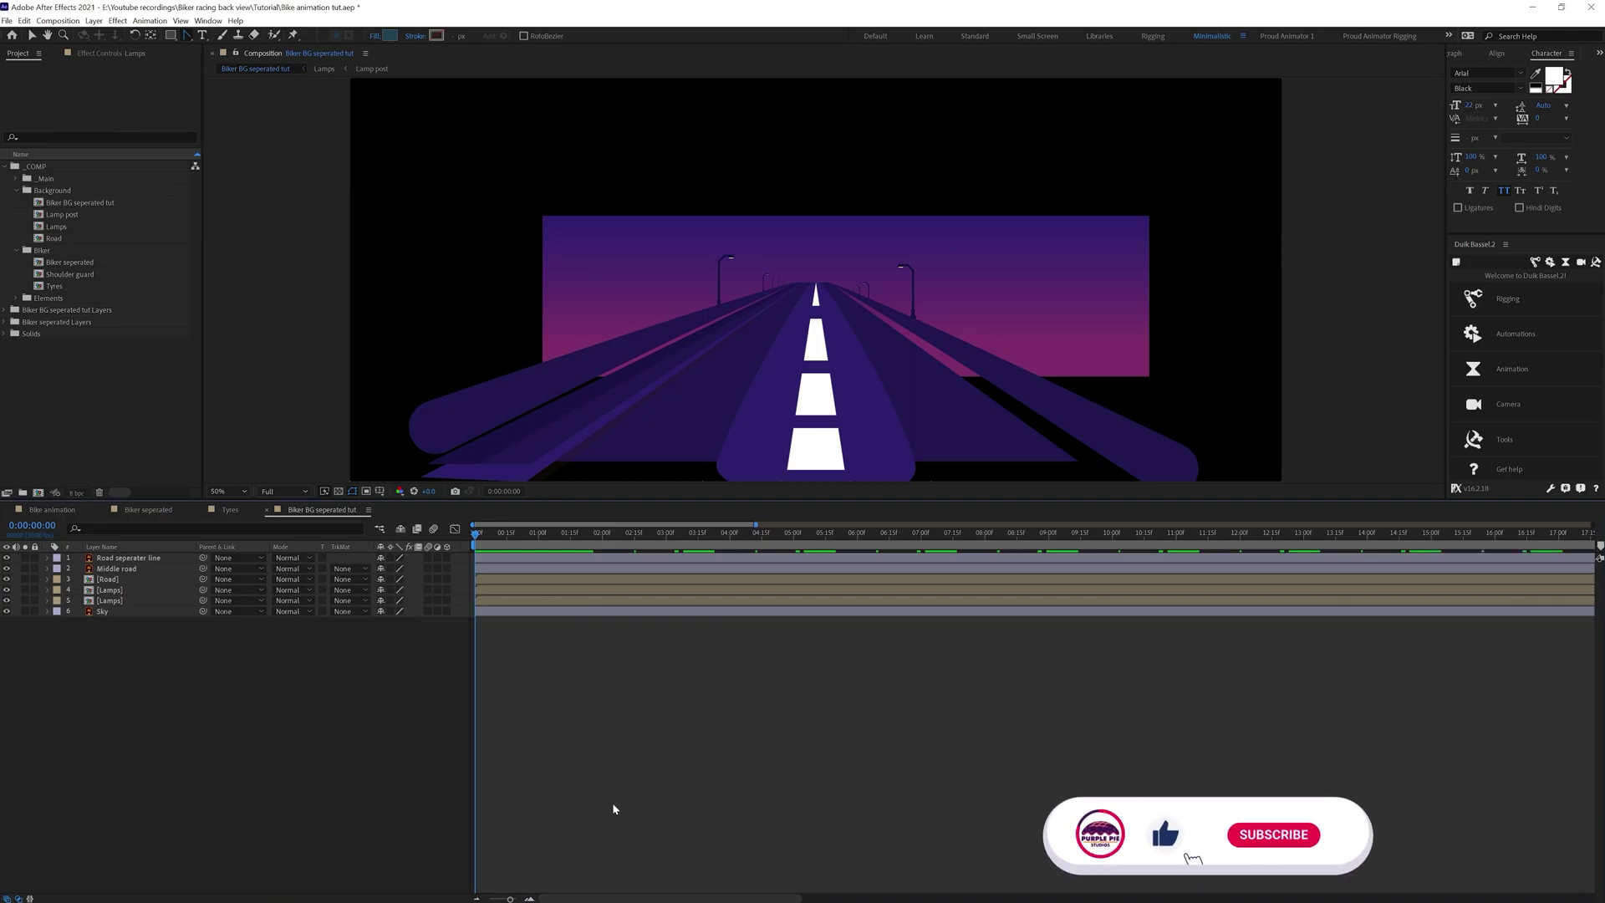
# Draw a straight vertical Pen line from the vanishing point to below the road, and delete the original Road seperater line layer
pyautogui.click(128, 558)
pyautogui.click(127, 558)
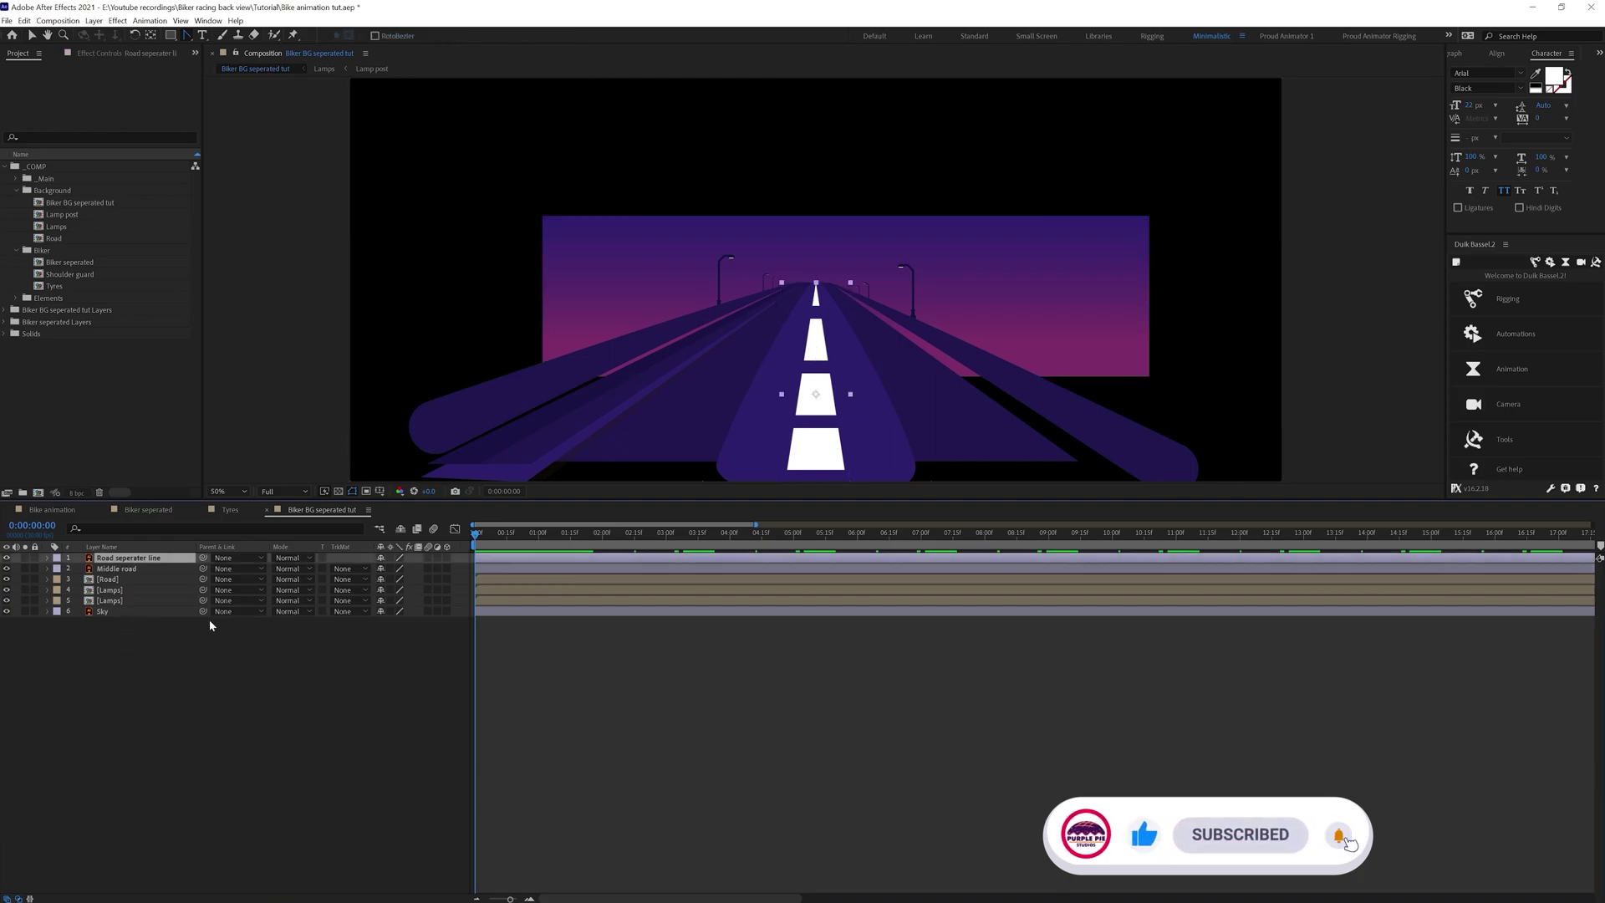
pyautogui.click(213, 682)
pyautogui.press('g')
pyautogui.moveTo(1111, 290); pyautogui.dragTo(1073, 210)
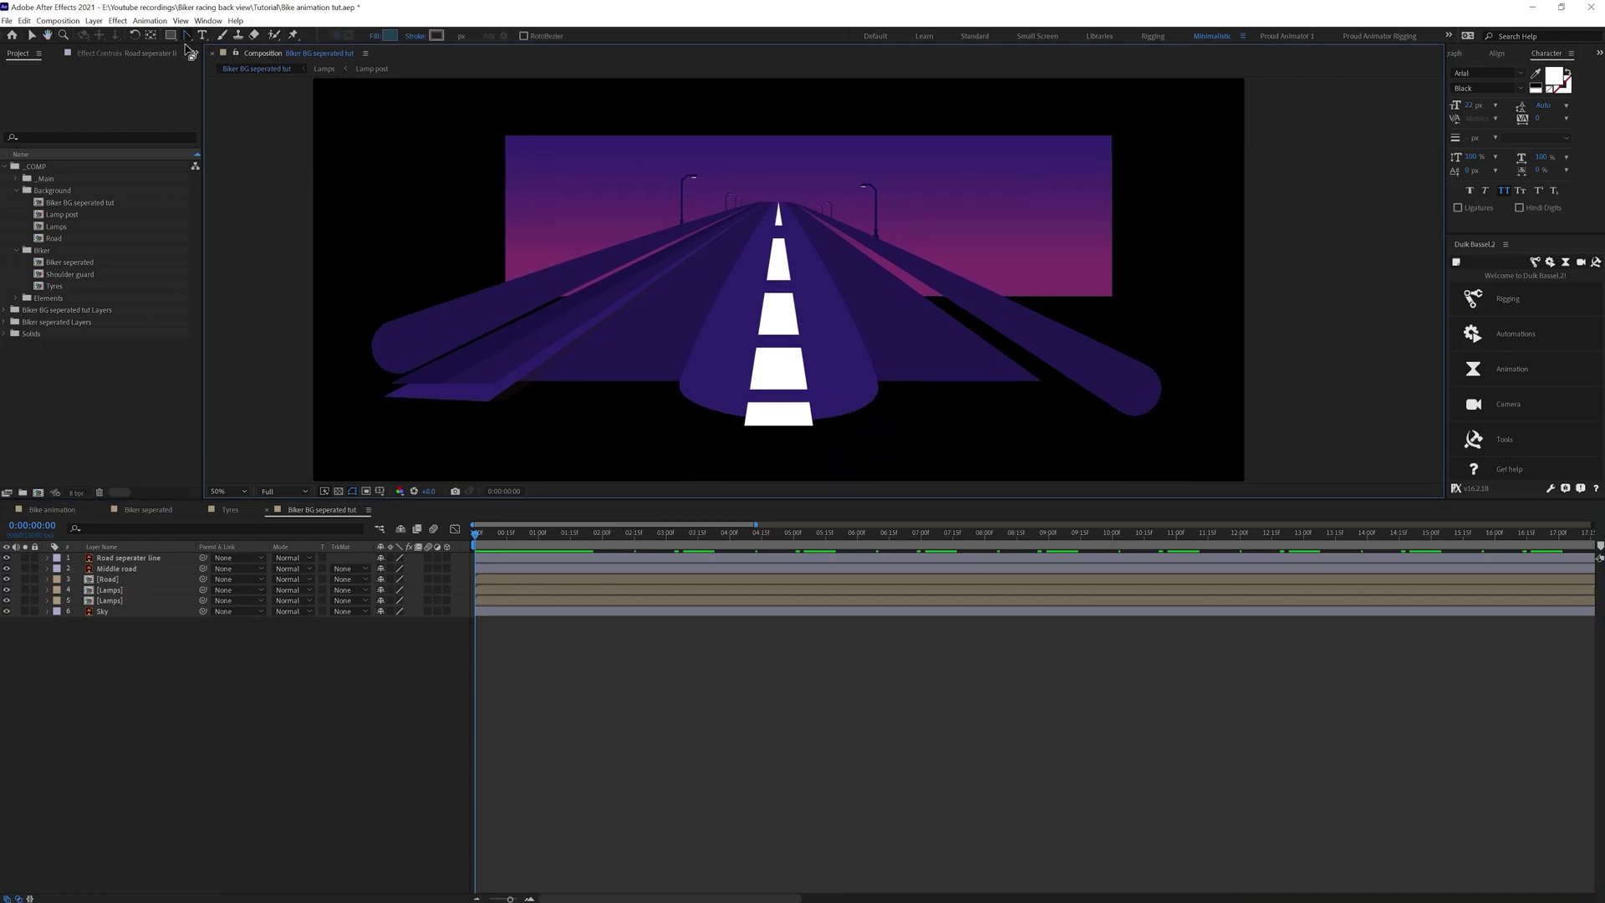
pyautogui.scroll(2, 823, 239)
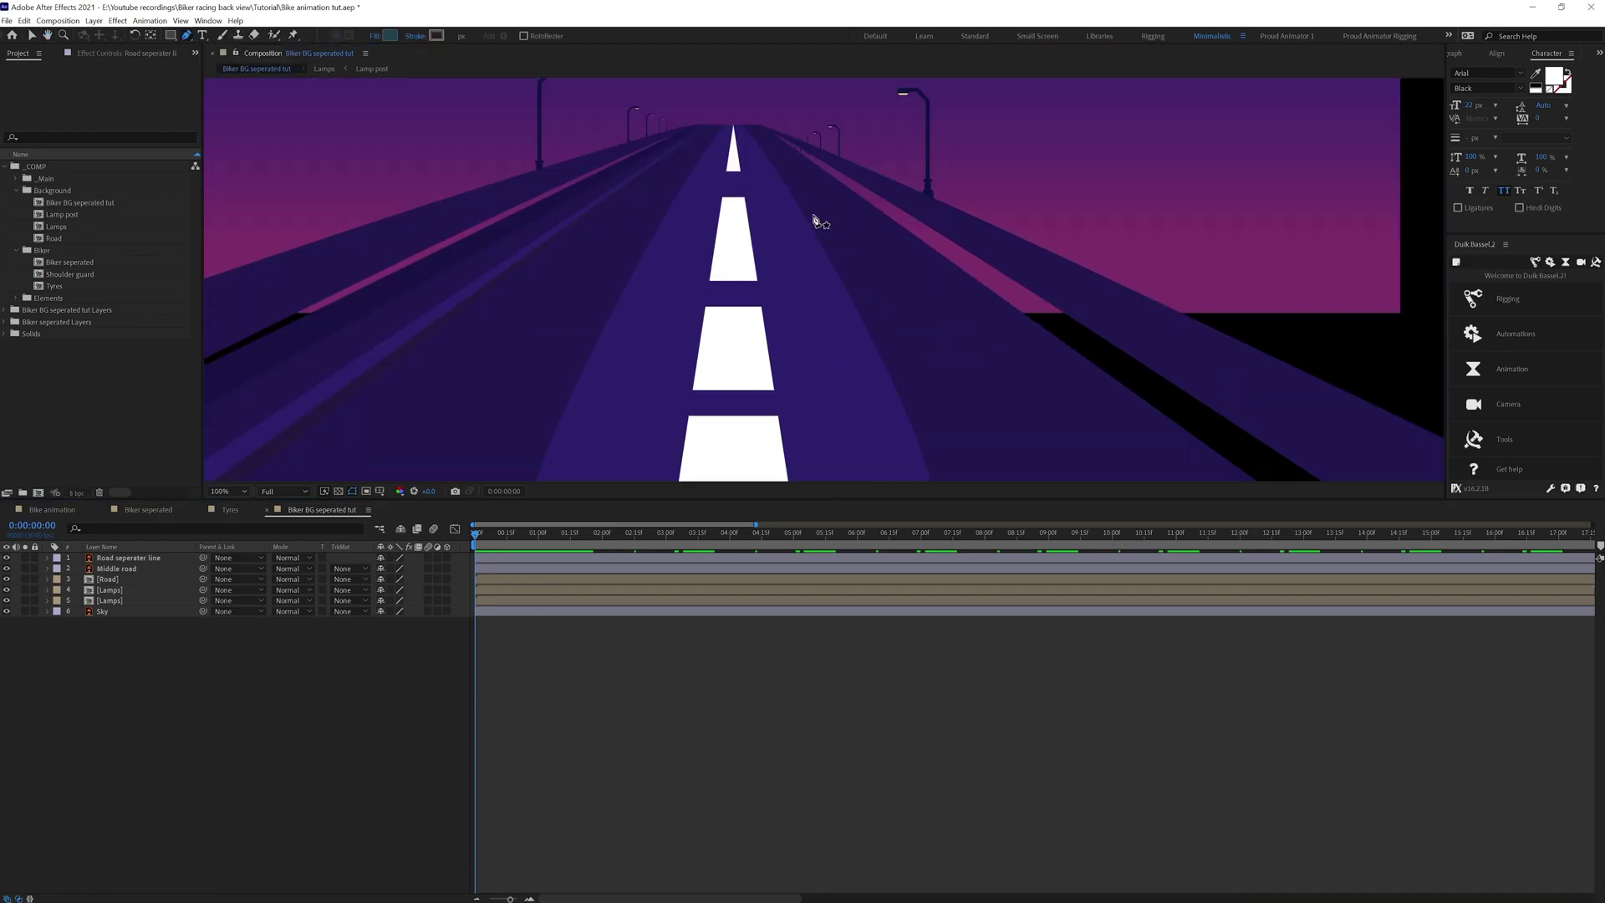
pyautogui.click(733, 126)
pyautogui.moveTo(764, 350); pyautogui.dragTo(782, 192)
pyautogui.scroll(-1, 782, 192)
pyautogui.keyDown('shift'); pyautogui.click(768, 350); pyautogui.keyUp('shift')
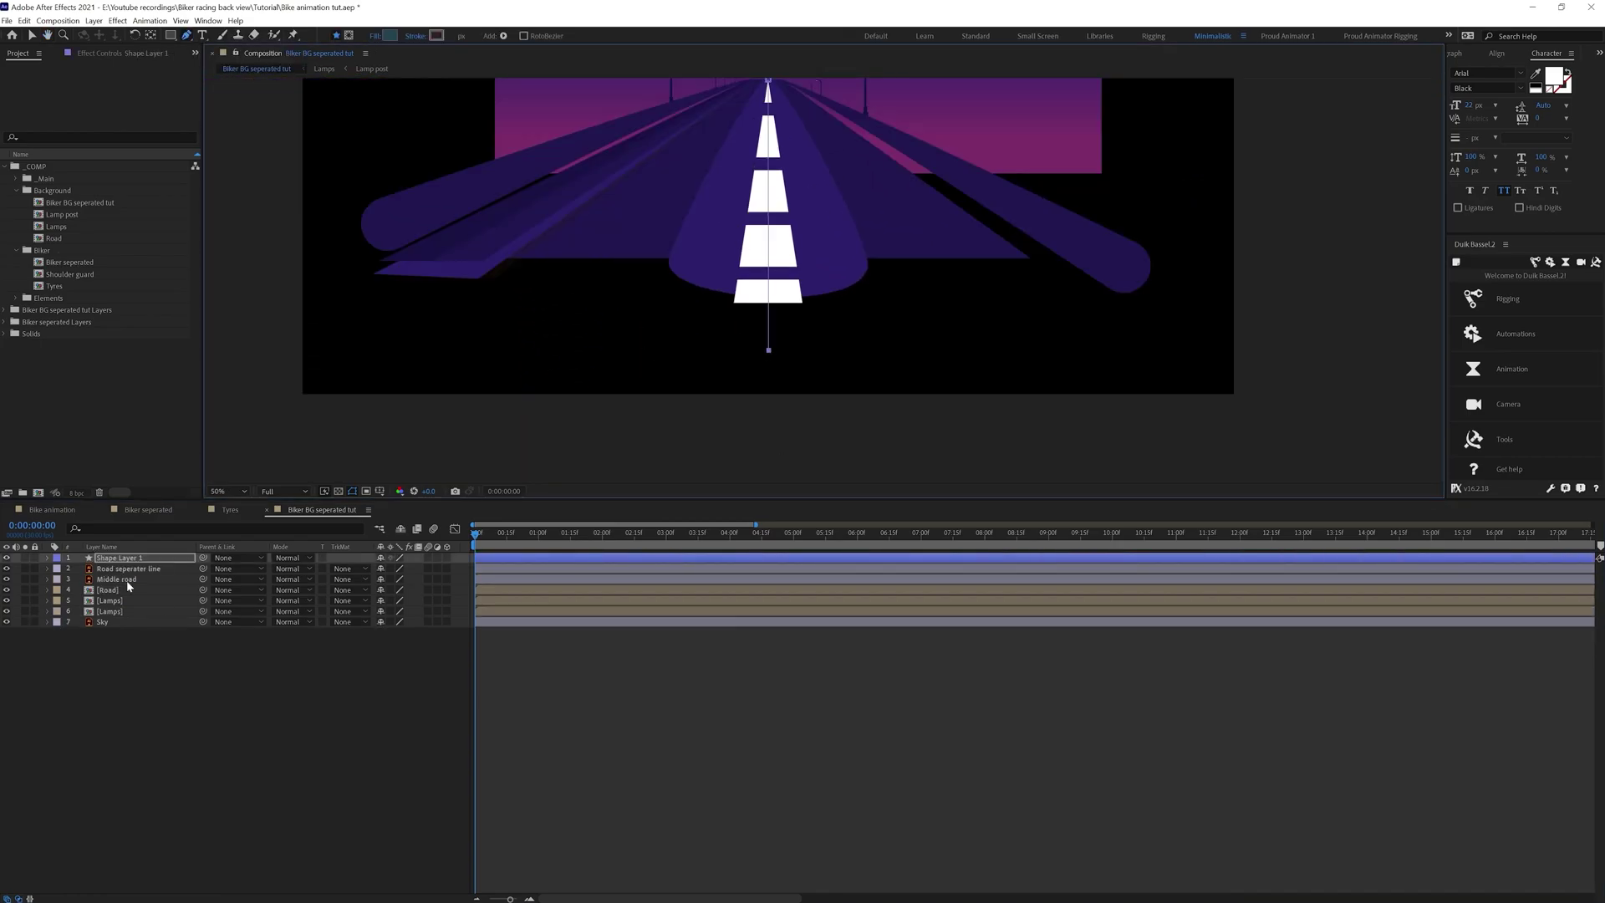
pyautogui.click(127, 569)
pyautogui.press('Delete')
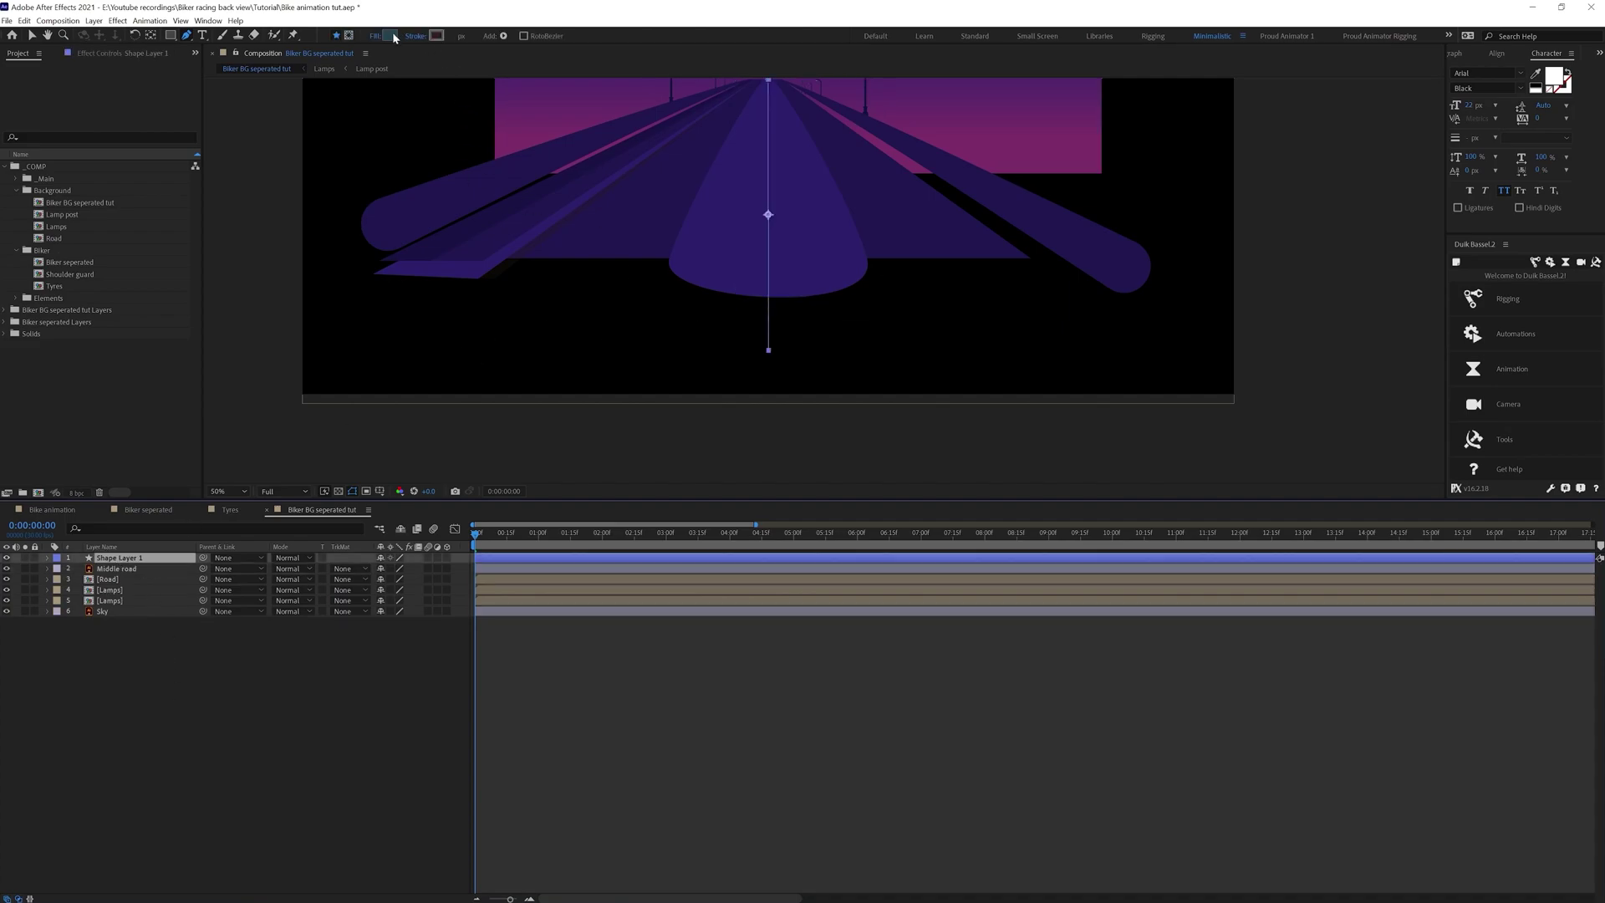
# Give the centre line a white stroke with no fill, and widen the stroke into a thick vertical strip
pyautogui.click(437, 36)
pyautogui.moveTo(236, 291); pyautogui.dragTo(132, 227)
pyautogui.click(451, 251)
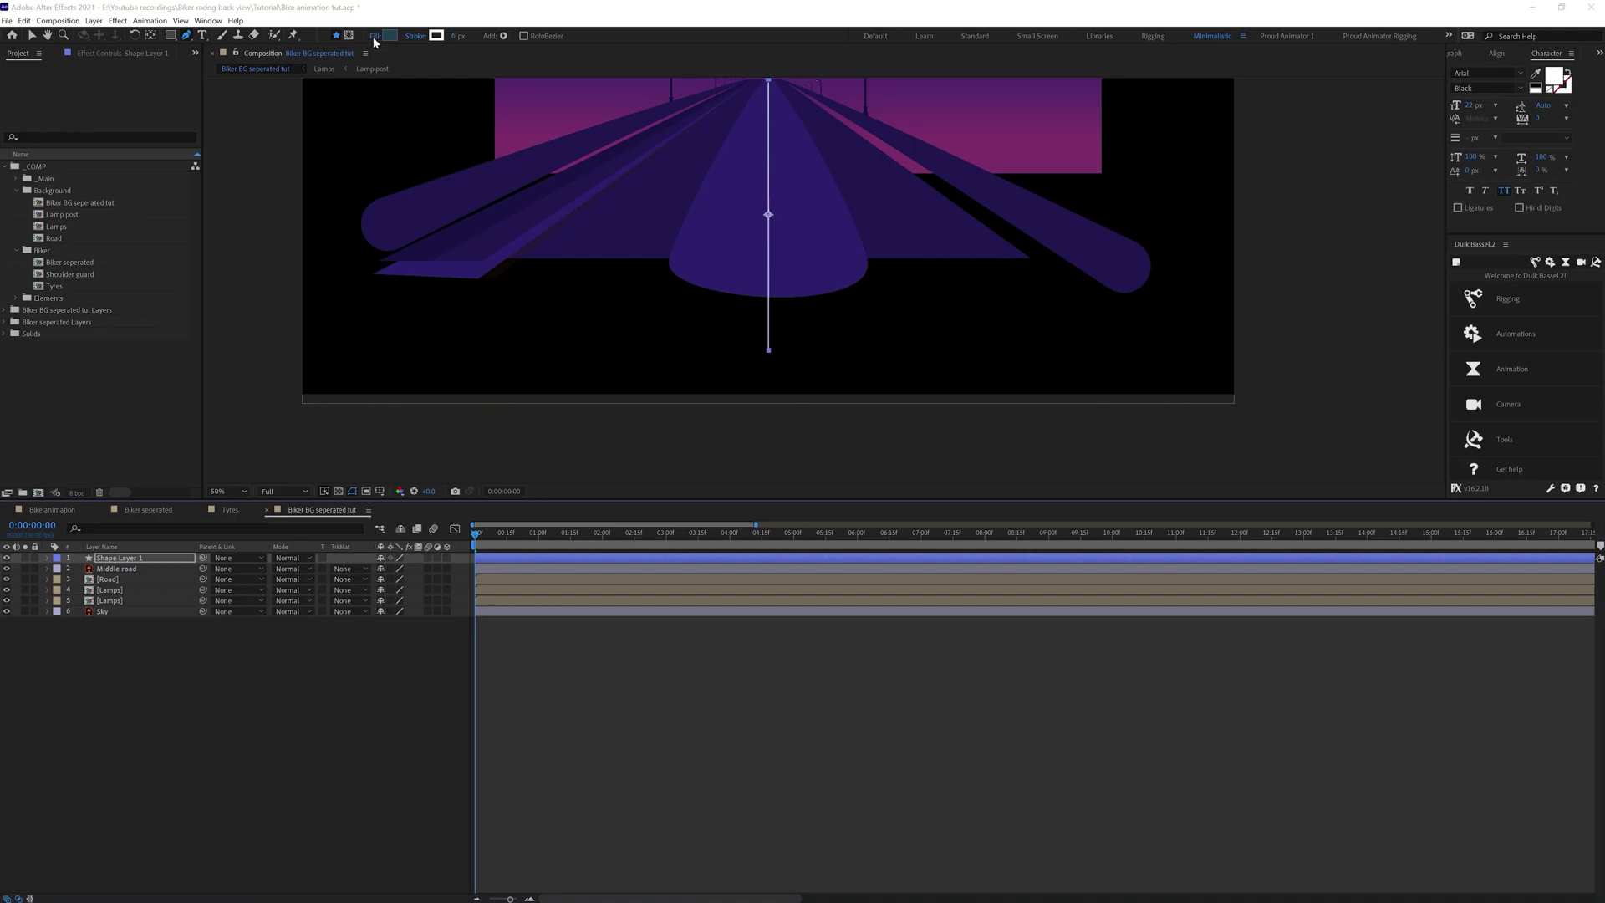
pyautogui.click(373, 37)
pyautogui.click(585, 191)
pyautogui.click(624, 261)
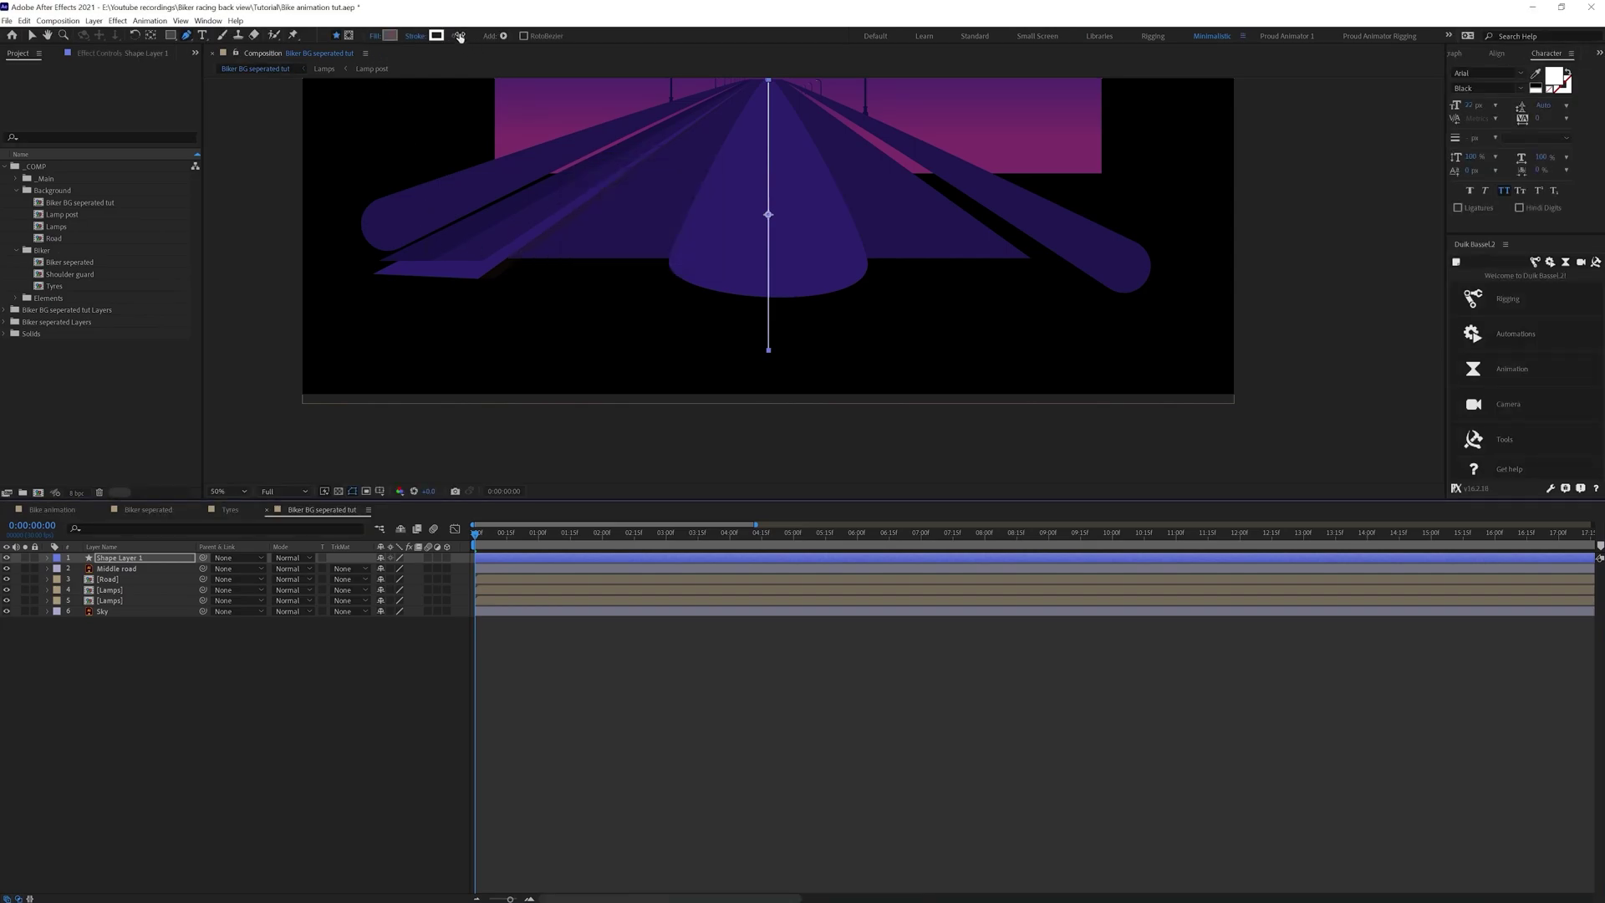
pyautogui.moveTo(458, 36); pyautogui.dragTo(619, 58)
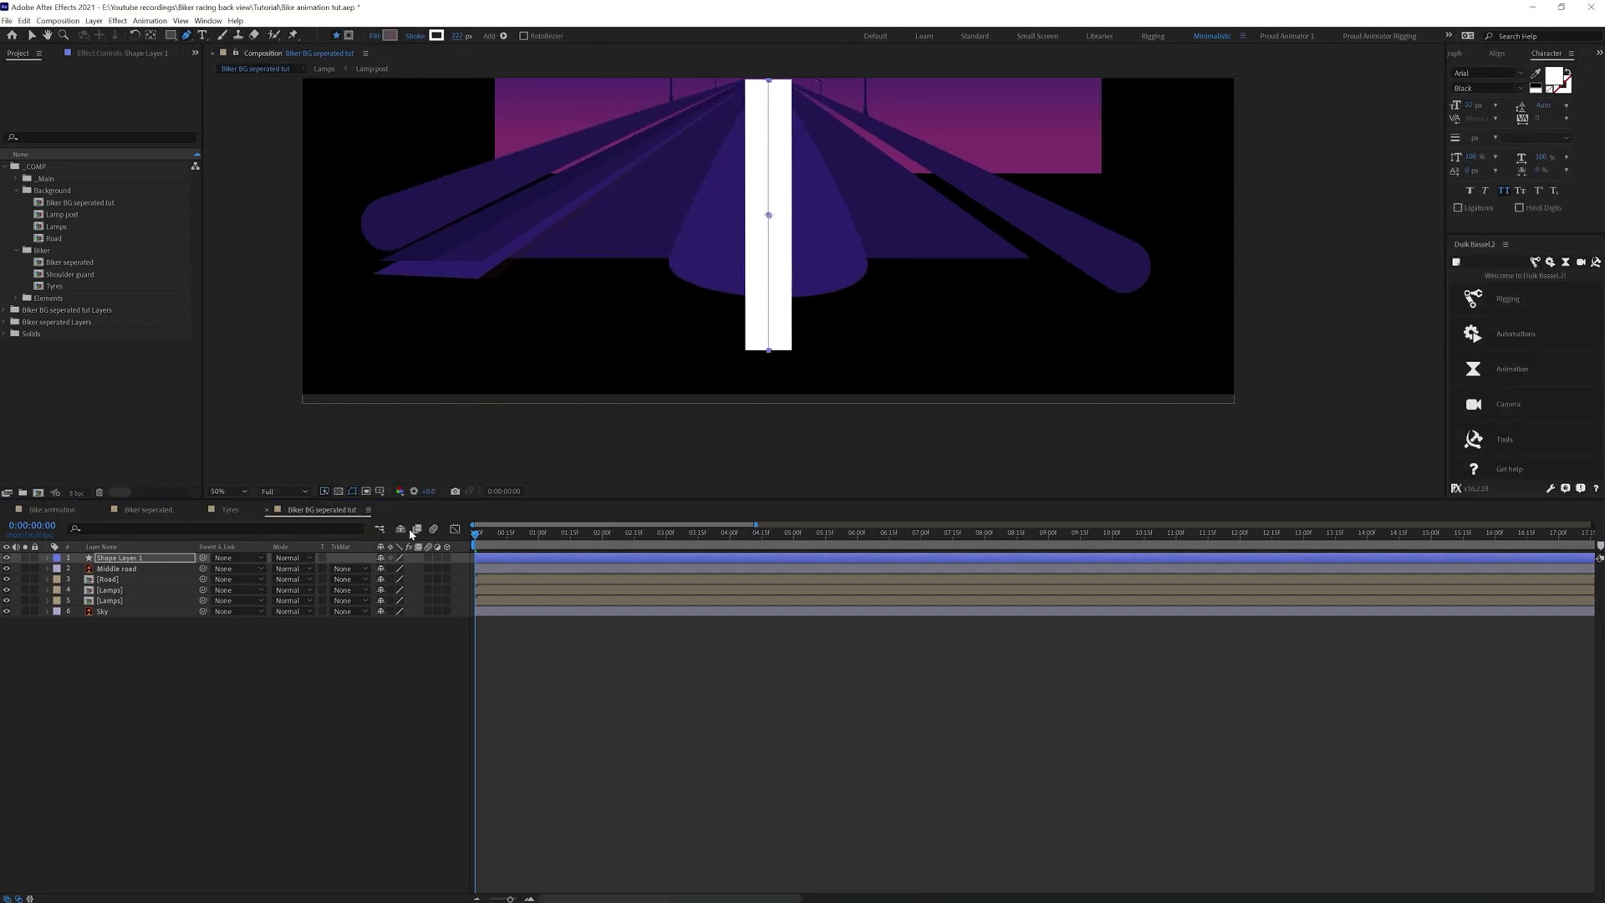
pyautogui.moveTo(765, 316); pyautogui.dragTo(750, 411)
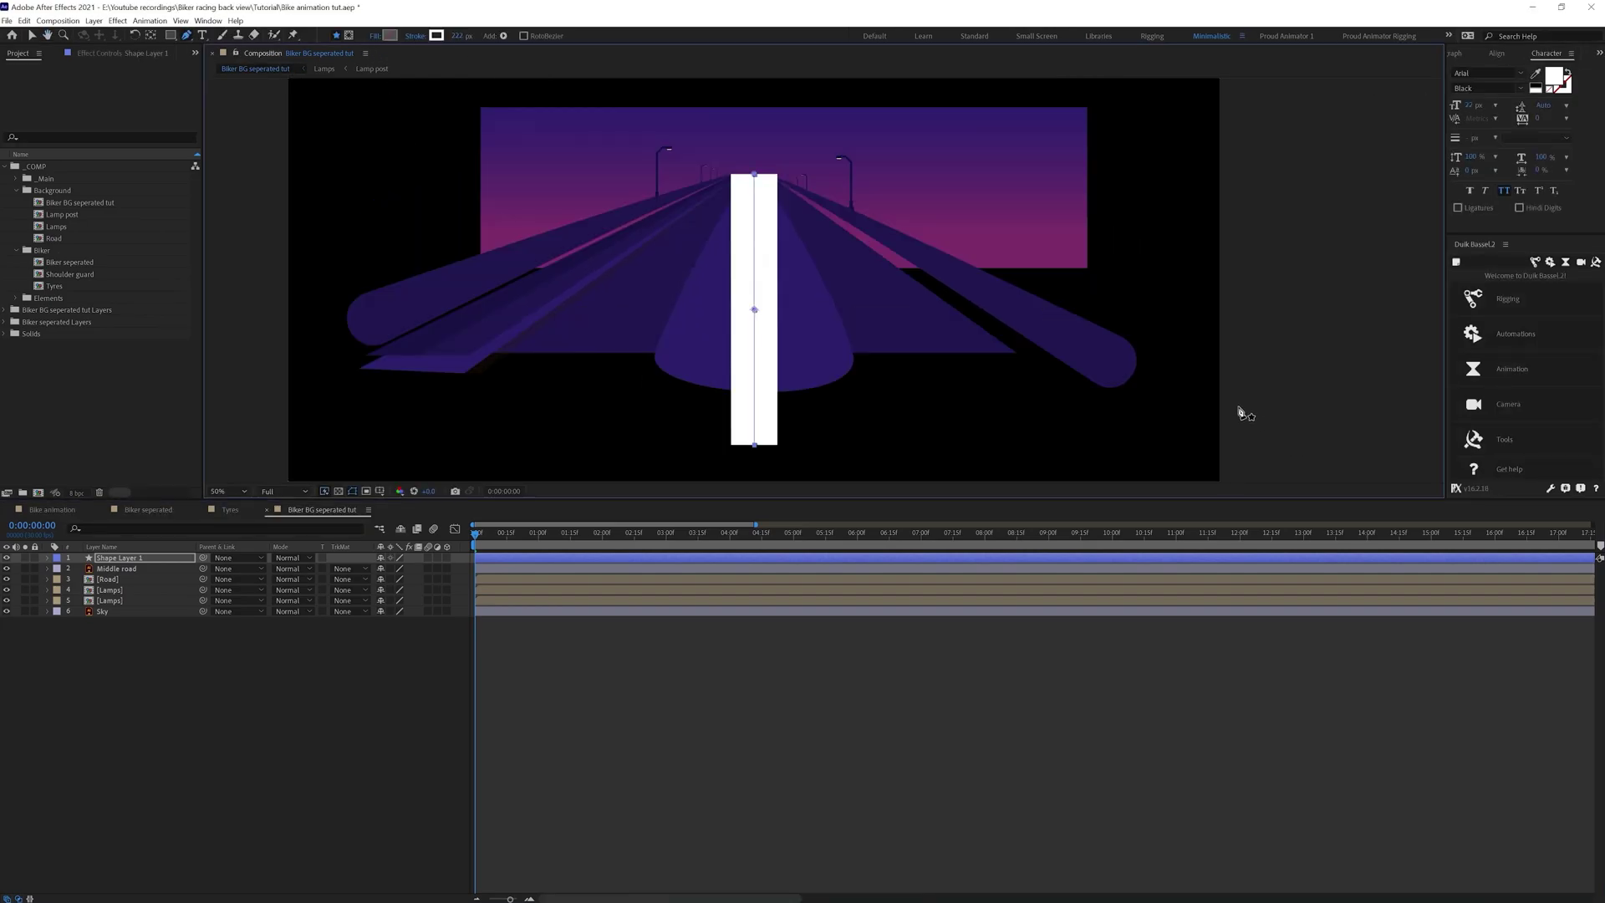
# Move the centre line's anchor point to its upper end at the vanishing point
pyautogui.click(158, 558)
pyautogui.press('y')
pyautogui.moveTo(755, 311); pyautogui.dragTo(754, 178)
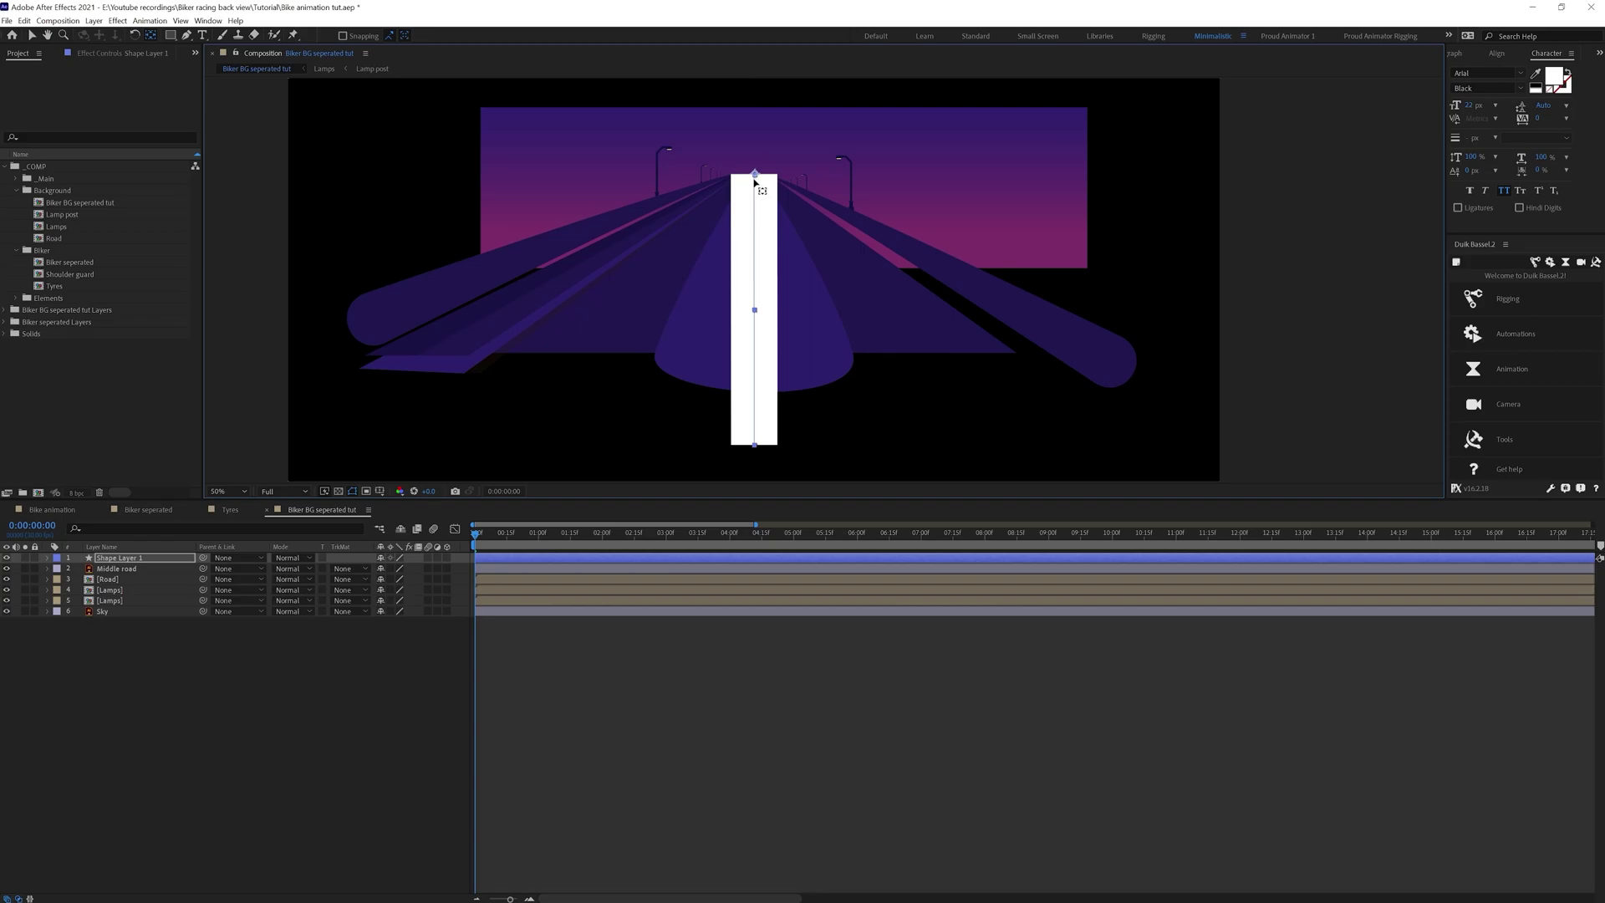
# Make the centre line layer 3D and tilt it back with a negative X Rotation so it recedes along the road
pyautogui.click(446, 558)
pyautogui.press('r')
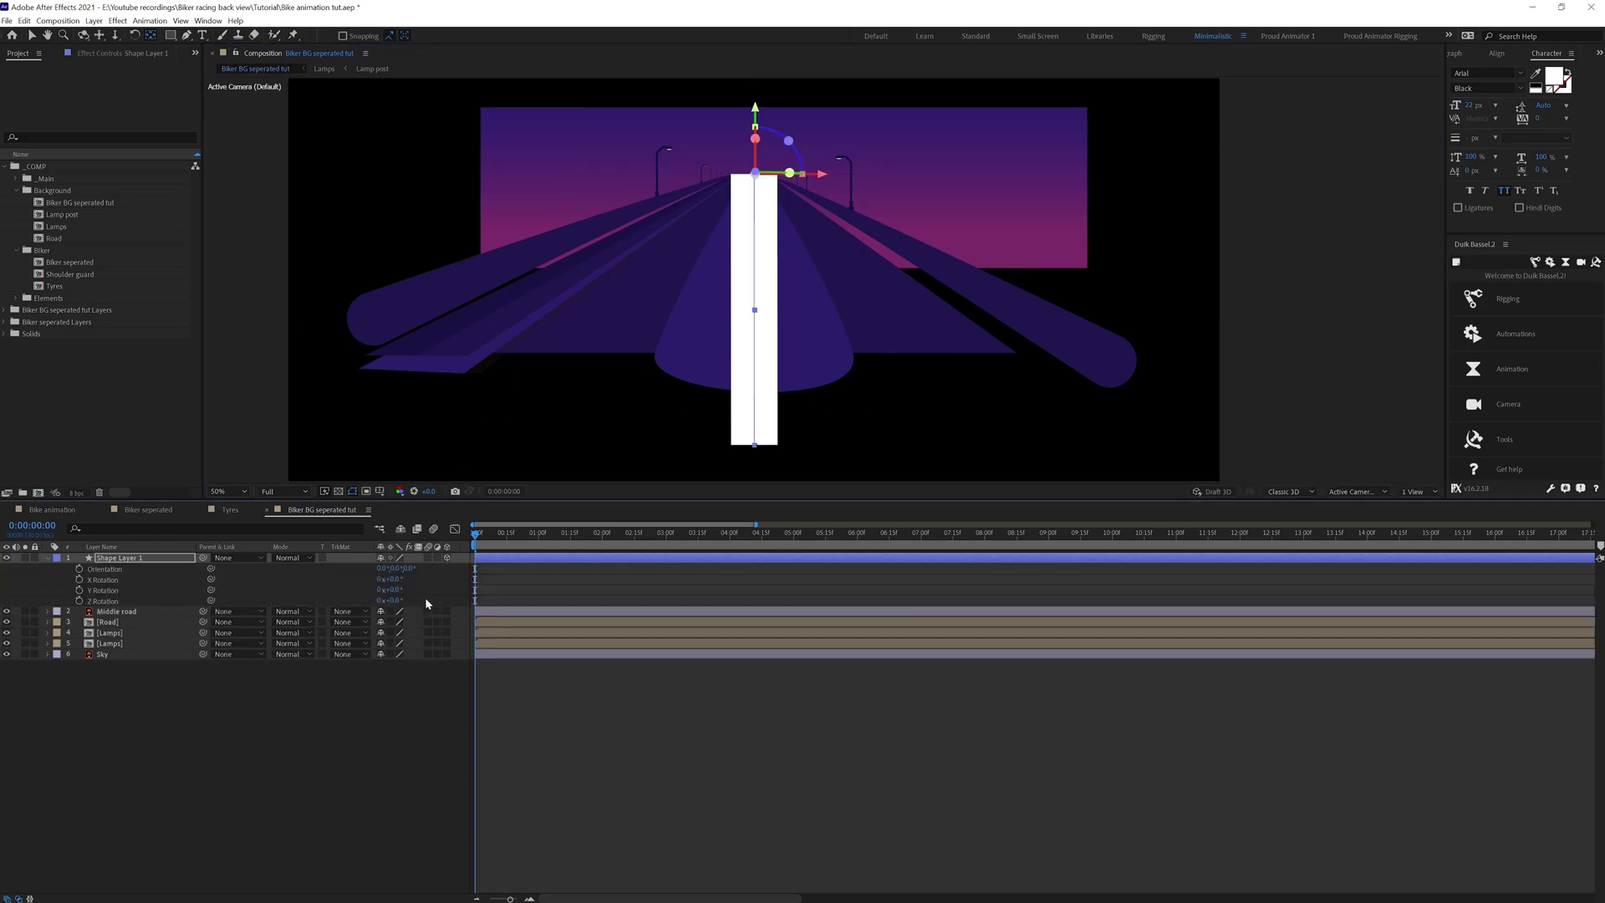
pyautogui.click(394, 591)
pyautogui.moveTo(397, 580); pyautogui.dragTo(373, 593)
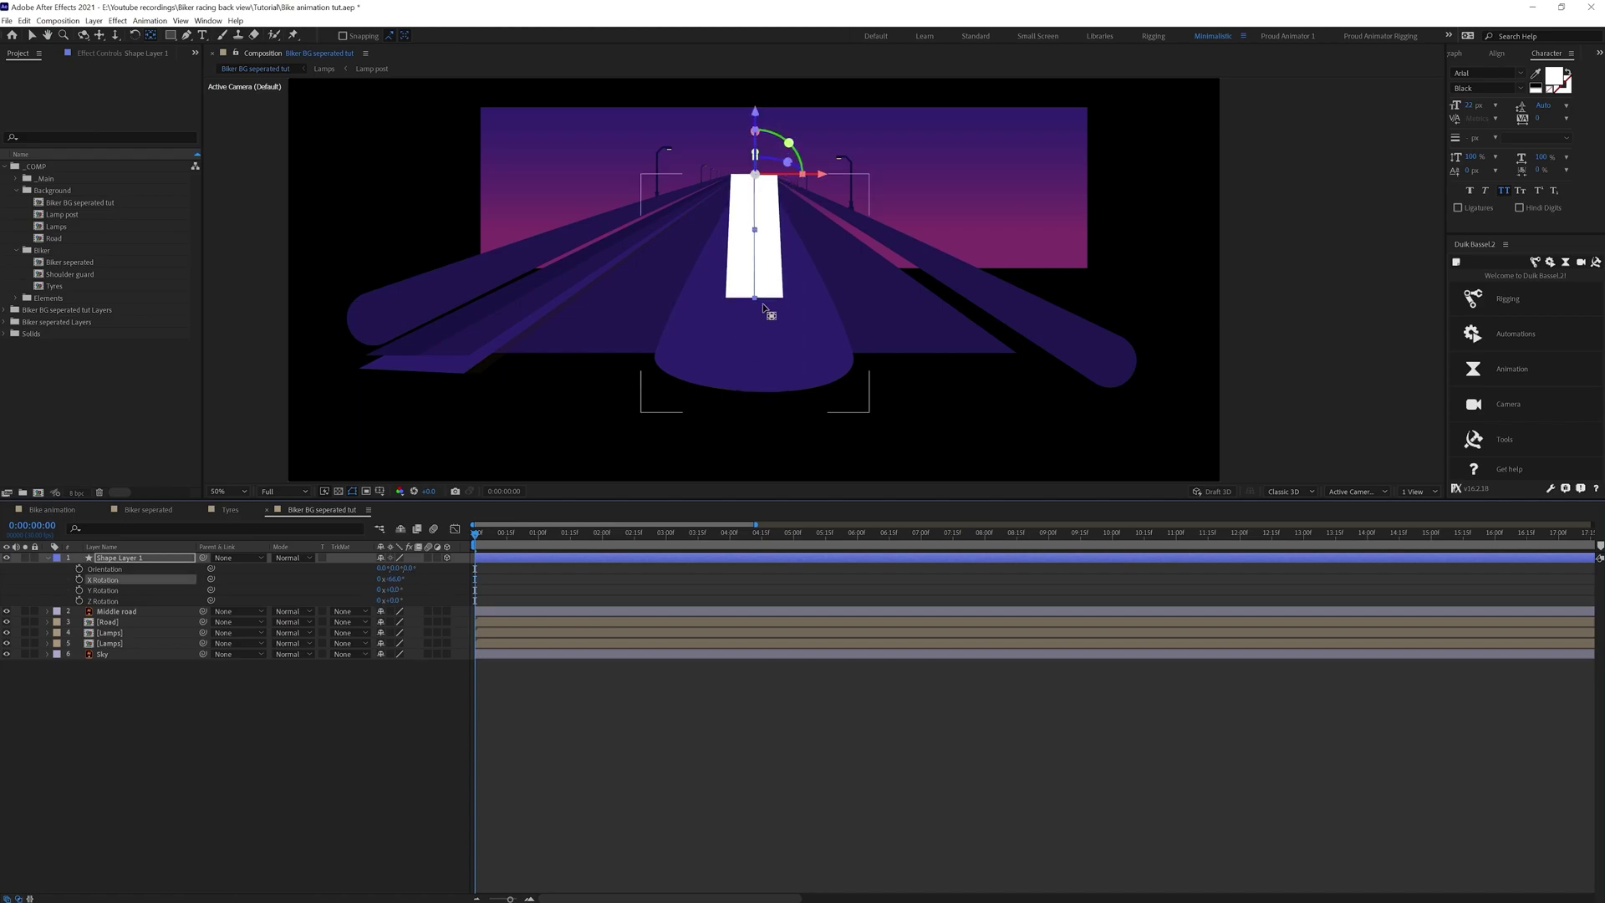
# Extend the centre line's near end far below the composition frame by moving its lower path point
pyautogui.click(186, 35)
pyautogui.scroll(-3, 810, 284)
pyautogui.moveTo(806, 270); pyautogui.dragTo(811, 365)
pyautogui.scroll(1, 834, 357)
pyautogui.scroll(-1, 833, 356)
pyautogui.moveTo(807, 306); pyautogui.dragTo(806, 444)
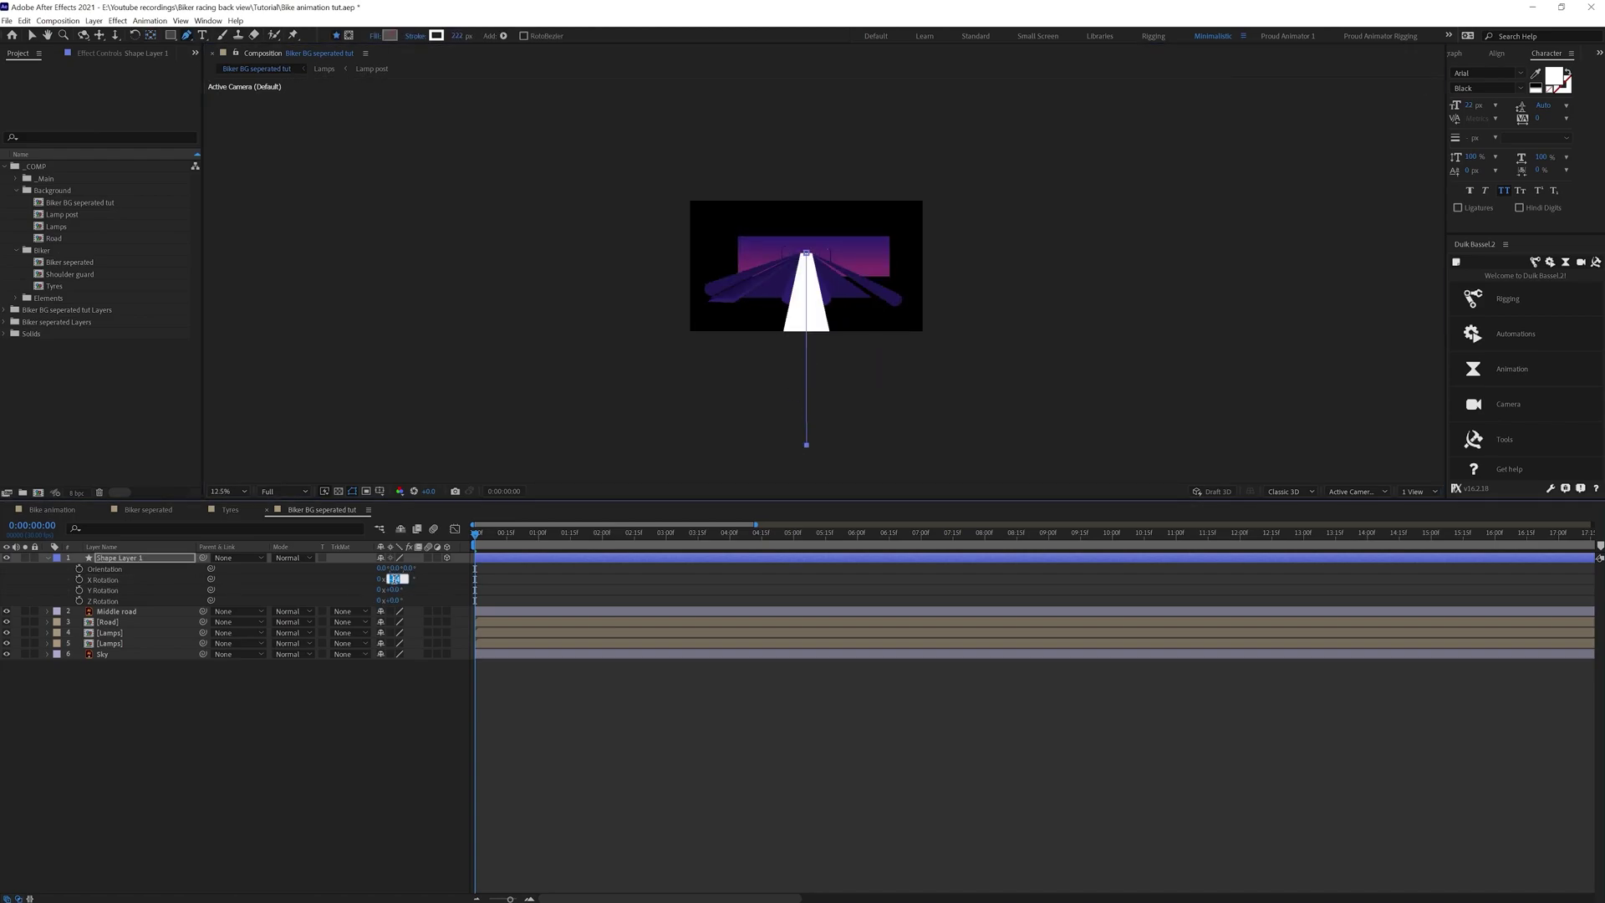
# Reduce the centre line's stroke width and set its X Rotation to -87° so it lies flat on the road
pyautogui.click(458, 35)
pyautogui.moveTo(396, 579); pyautogui.dragTo(395, 579)
pyautogui.hotkey('shift', 'Down')
pyautogui.hotkey('shift', 'Down')
pyautogui.hotkey('shift', 'Down')
pyautogui.hotkey('shift', 'Down')
pyautogui.hotkey('shift', 'Down')
pyautogui.scroll(1, 824, 281)
pyautogui.click(142, 557)
pyautogui.moveTo(788, 335); pyautogui.dragTo(772, 437)
pyautogui.press('.')
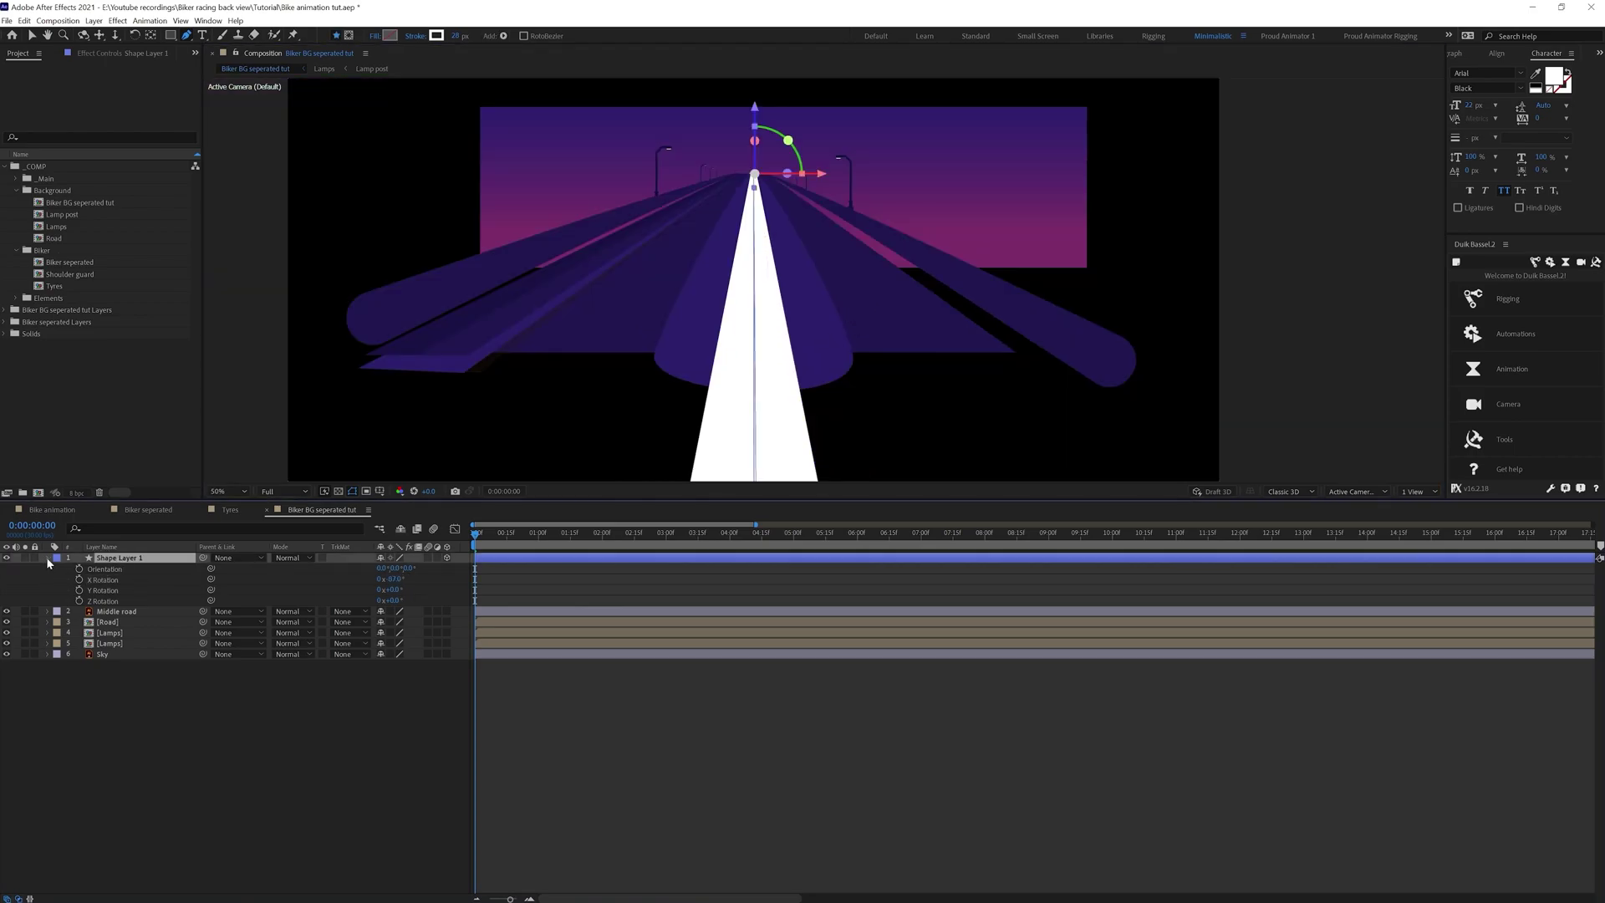
# Add dashes to the stroke of Shape Layer 1 and raise the Dash length to about 200
pyautogui.click(47, 559)
pyautogui.click(47, 558)
pyautogui.click(58, 570)
pyautogui.click(69, 580)
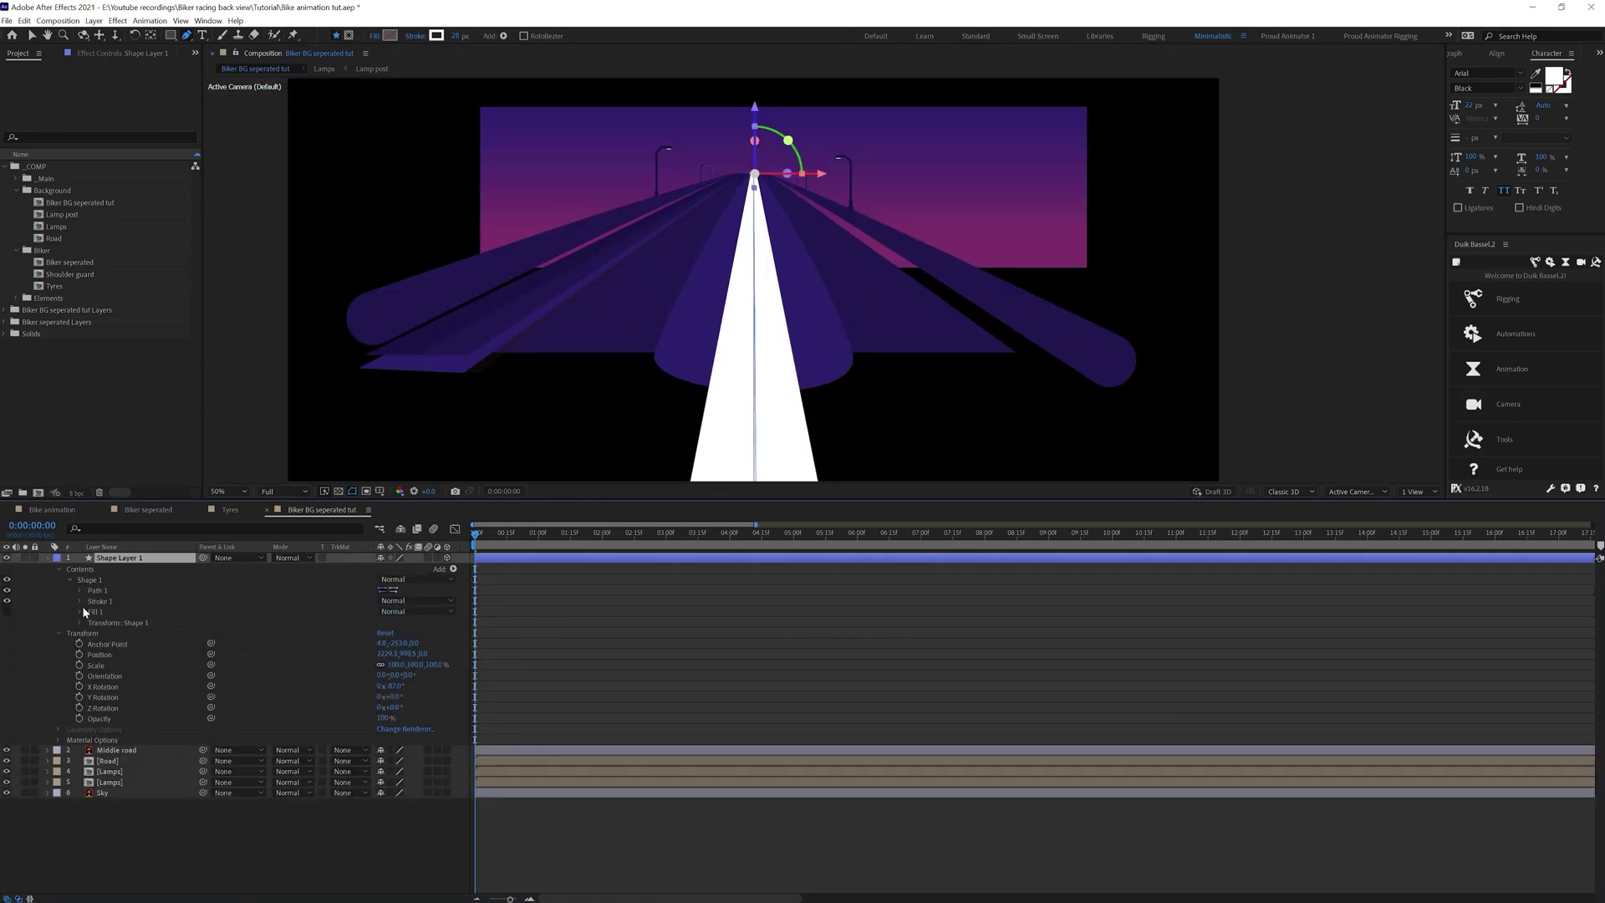
pyautogui.click(79, 602)
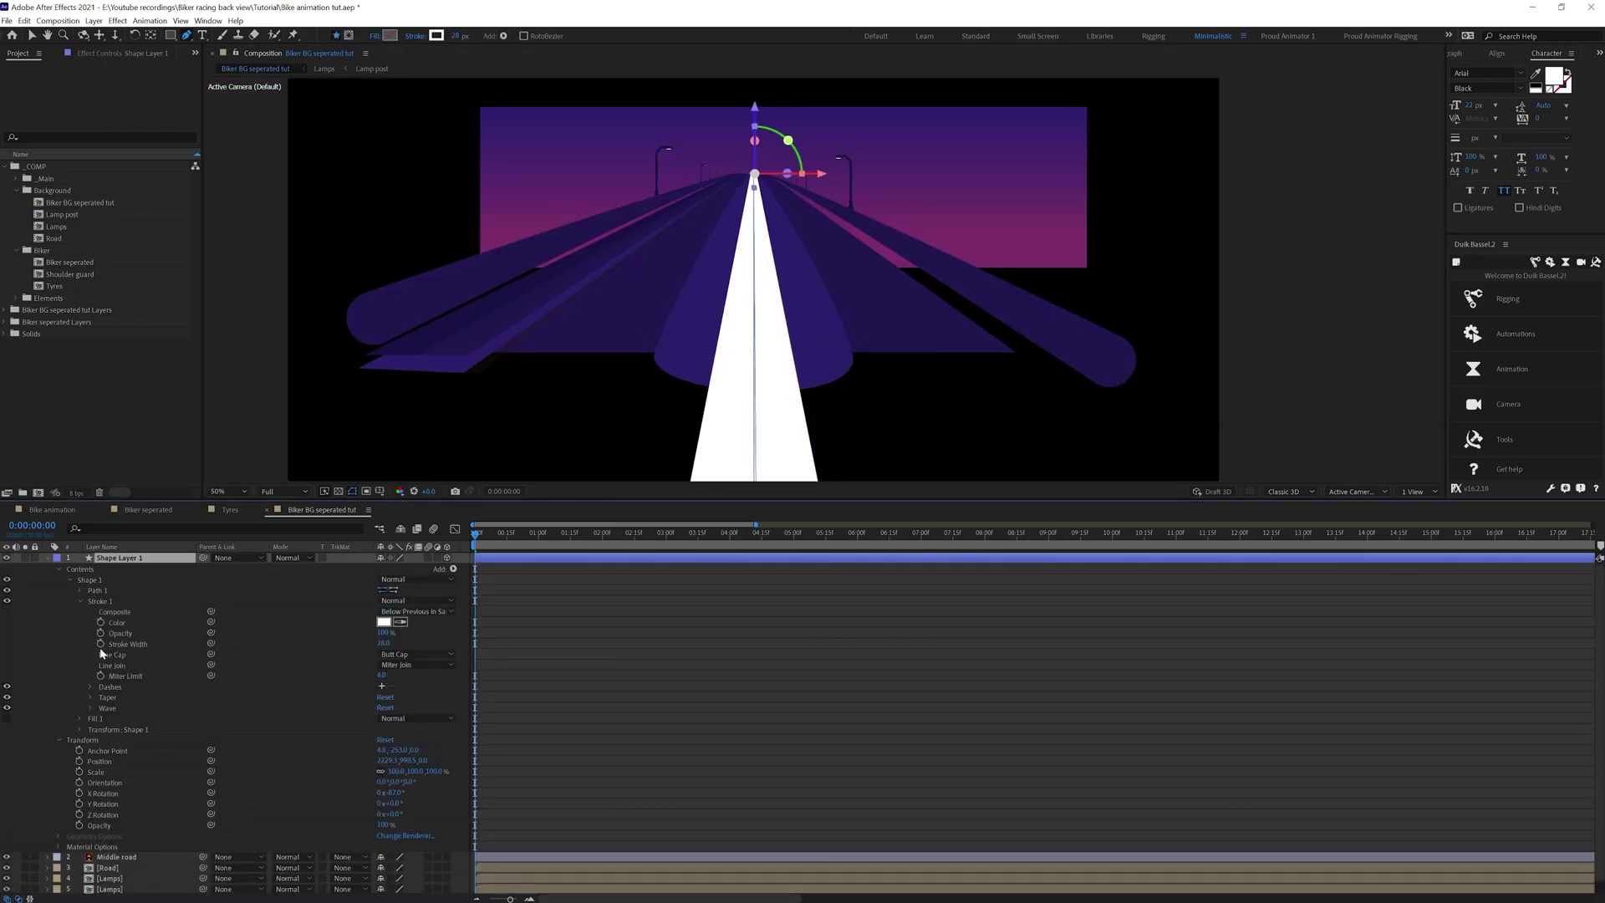
pyautogui.click(381, 685)
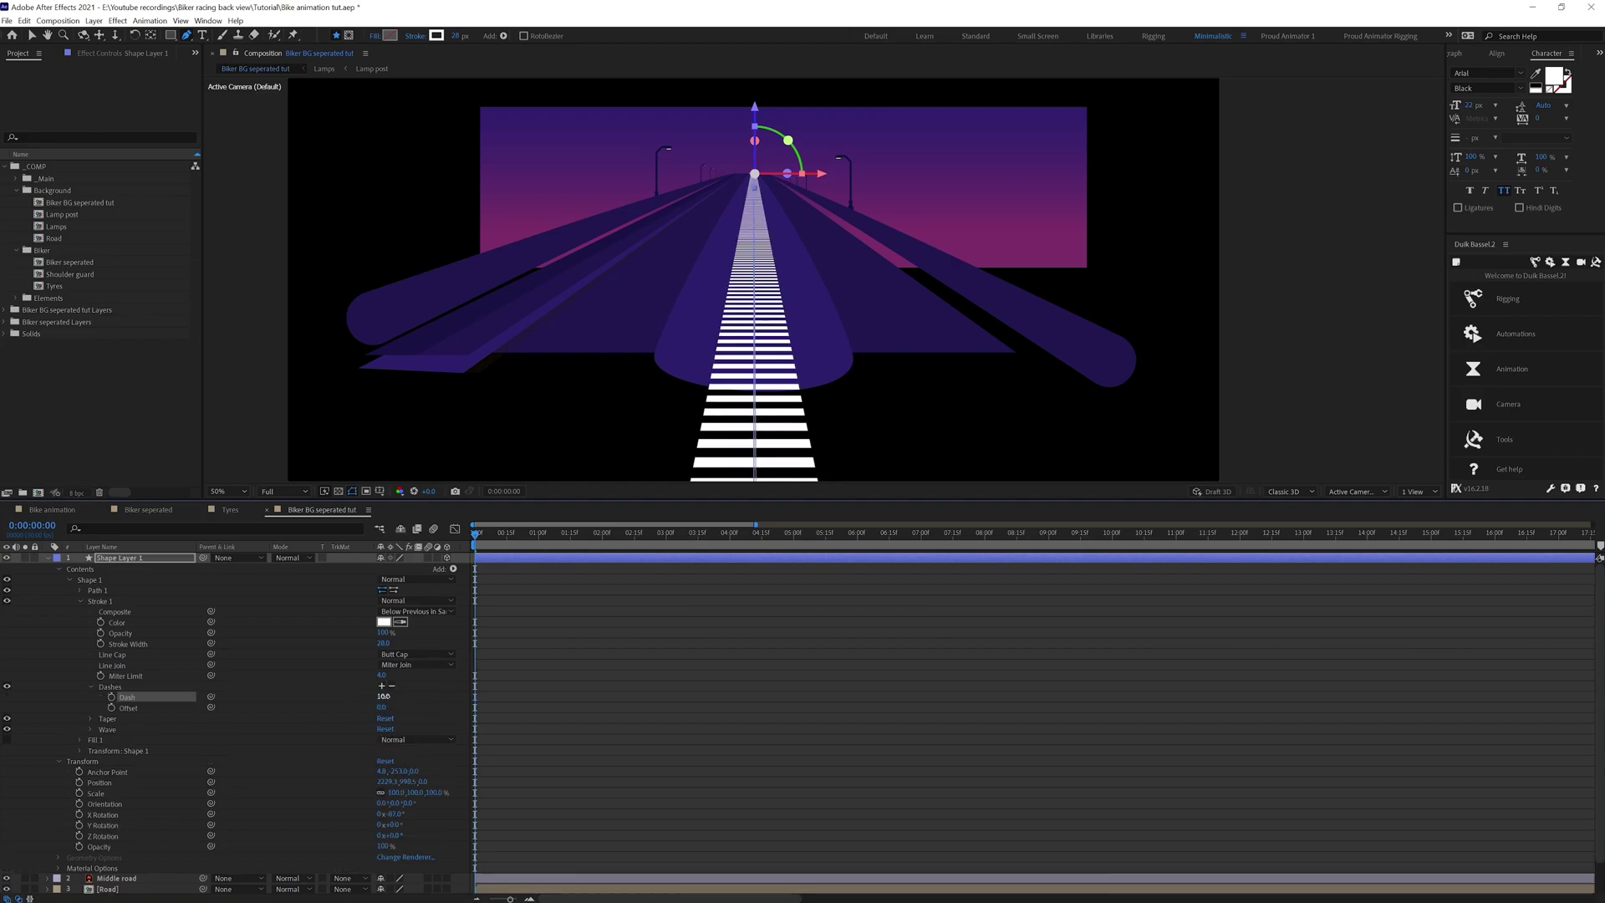
pyautogui.moveTo(383, 695); pyautogui.dragTo(493, 680)
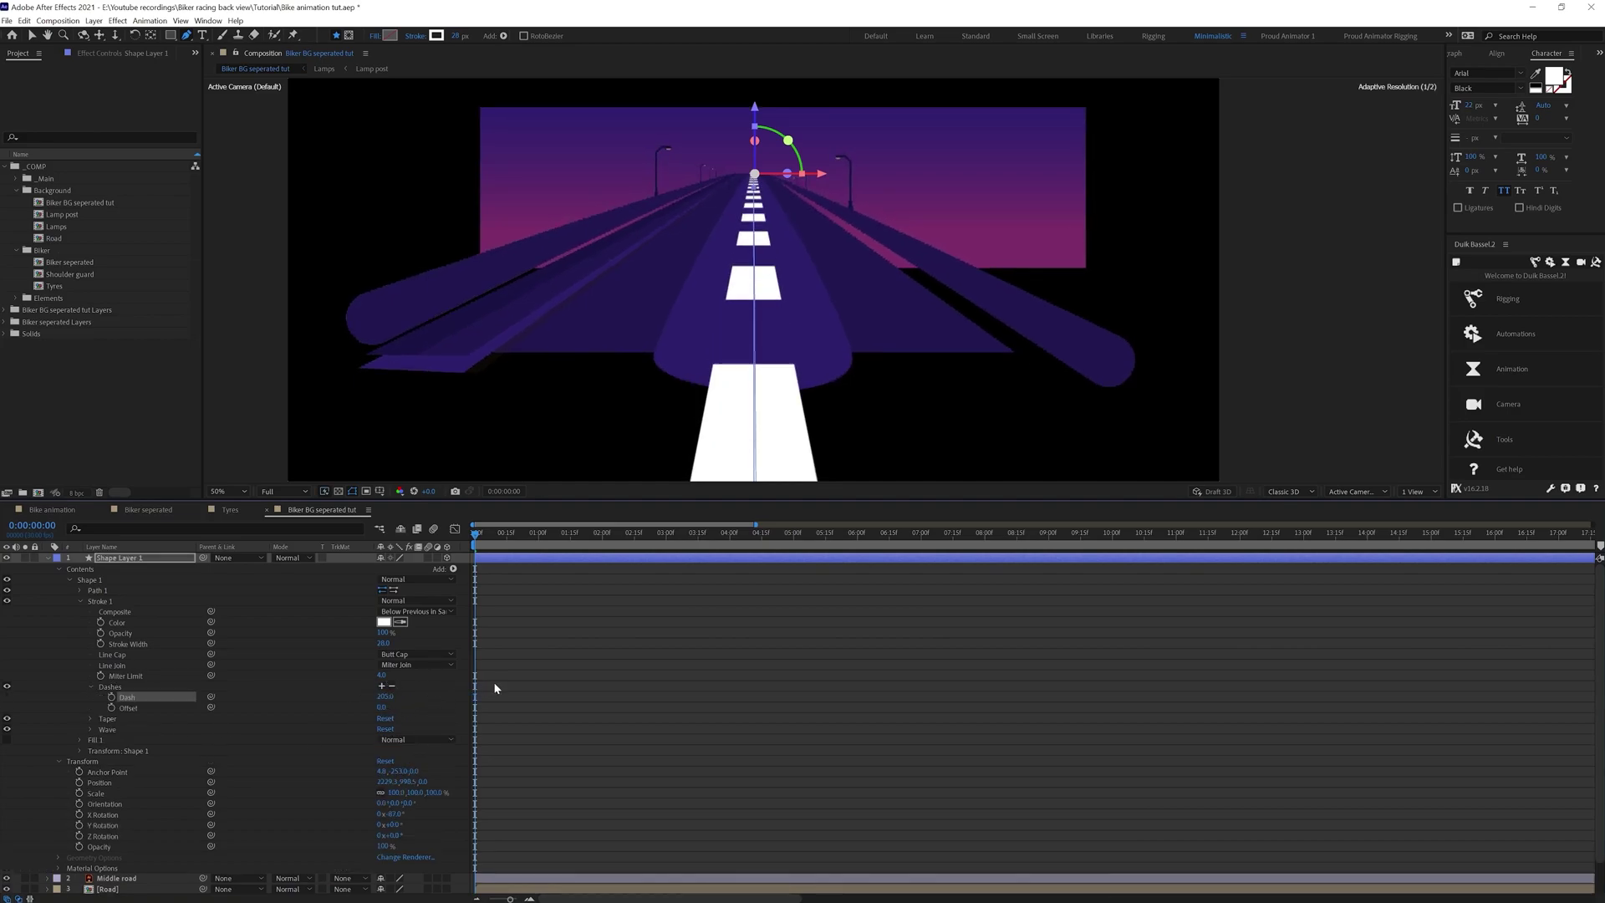
# Animate the centre line's dash Offset from 0 at the first frame to a large negative value near 0:00:58:08, and preview the motion
pyautogui.click(737, 682)
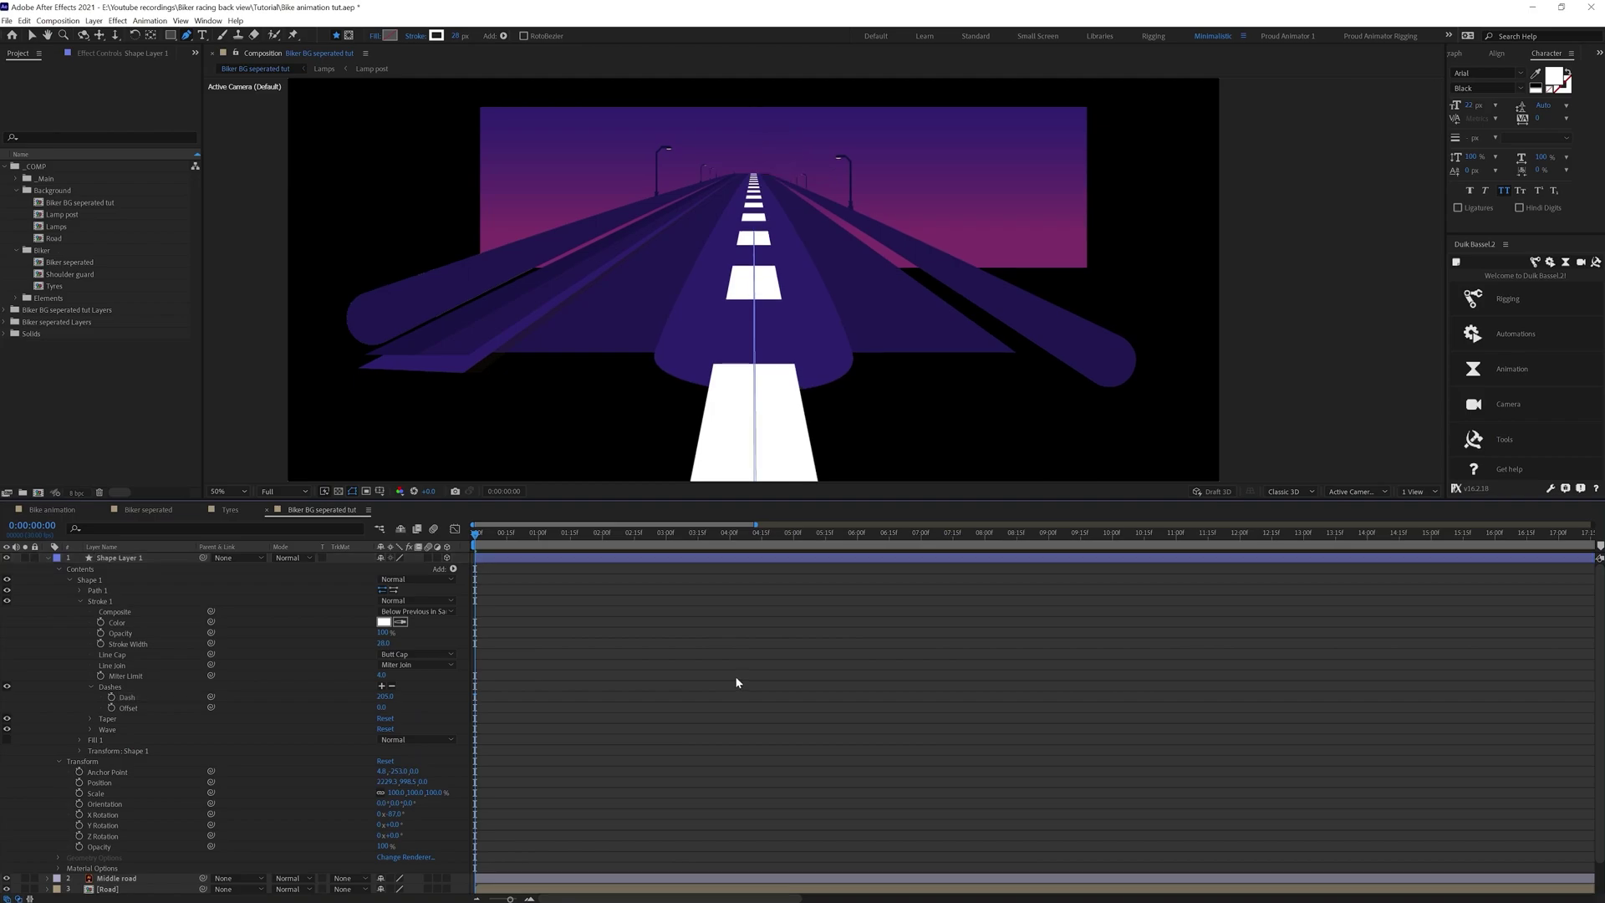
pyautogui.click(112, 708)
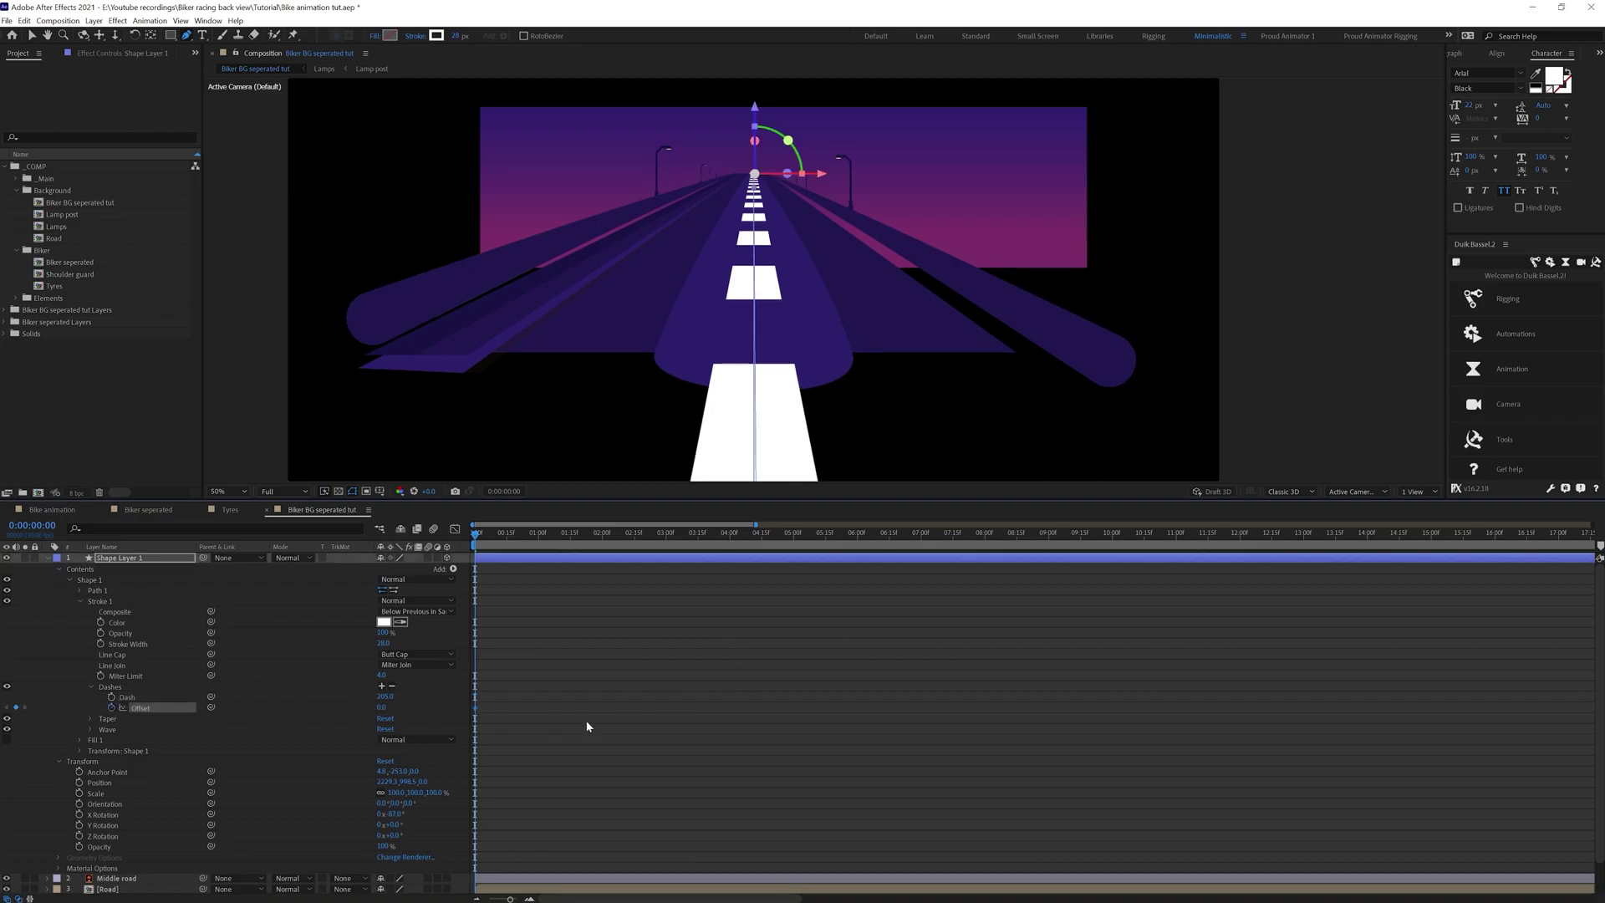
pyautogui.click(1194, 616)
pyautogui.press('-')
pyautogui.press('-')
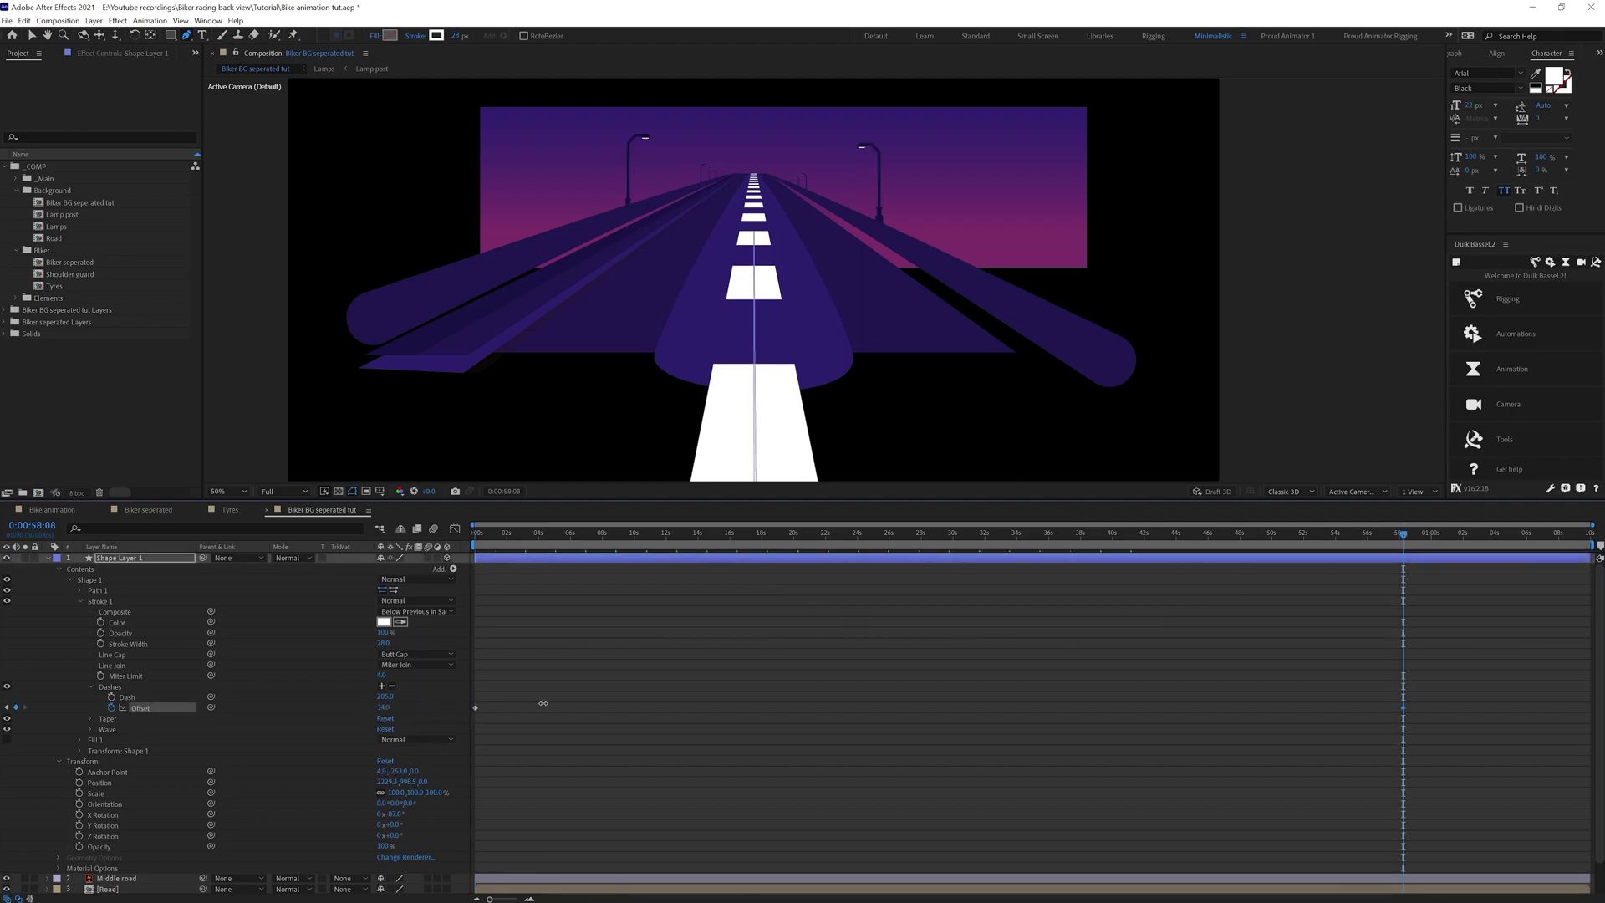
pyautogui.moveTo(381, 707); pyautogui.dragTo(260, 745)
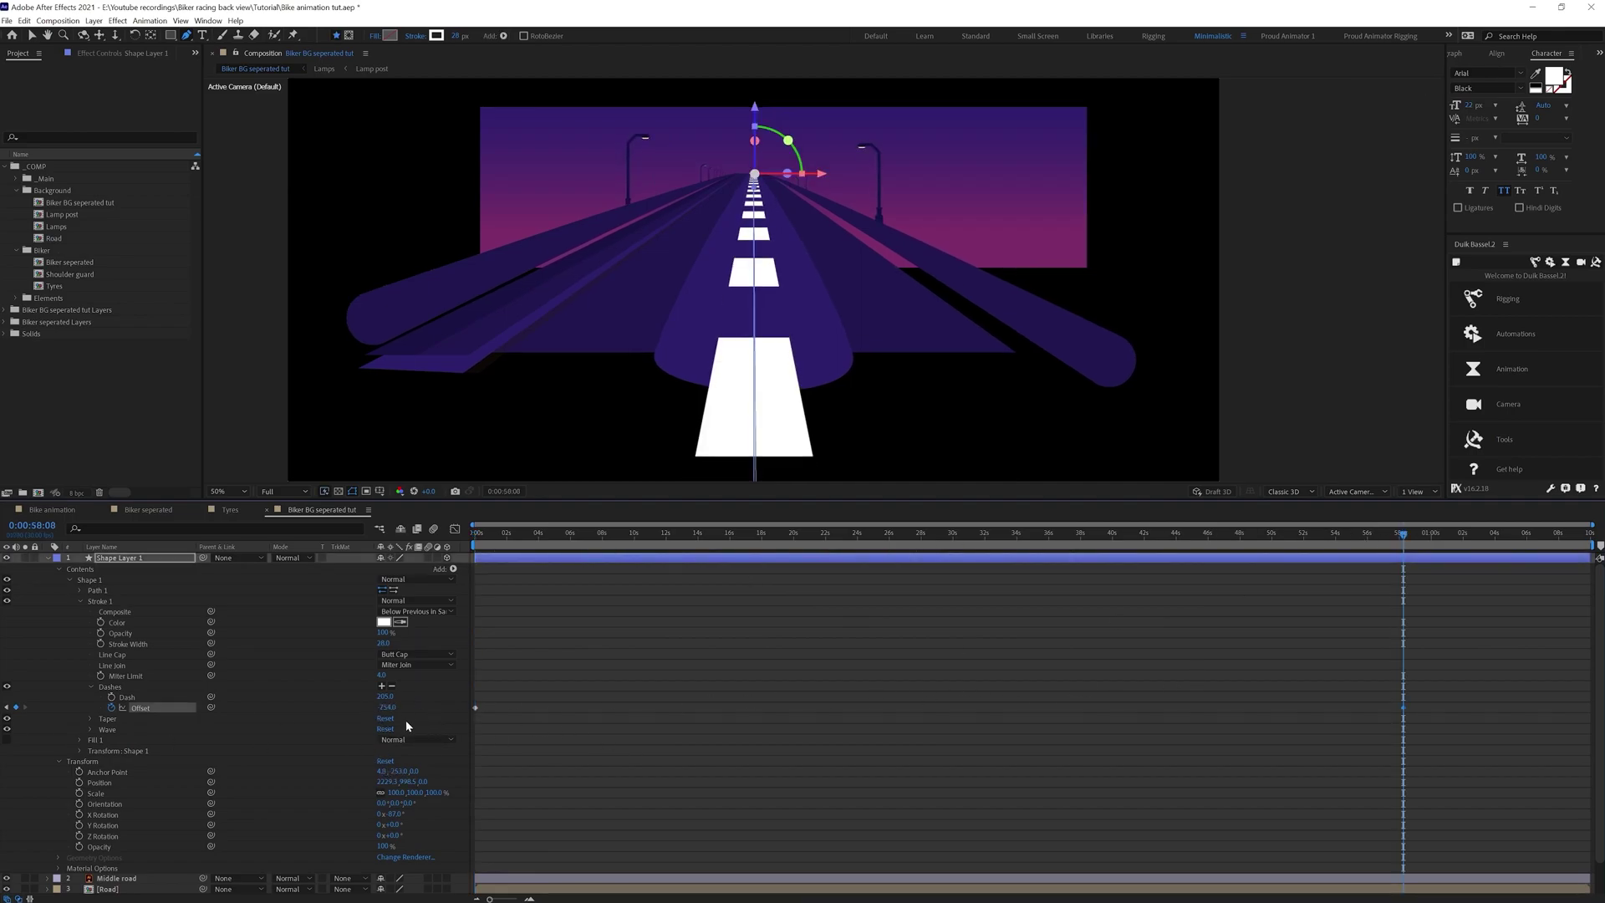
pyautogui.moveTo(386, 708); pyautogui.dragTo(173, 759)
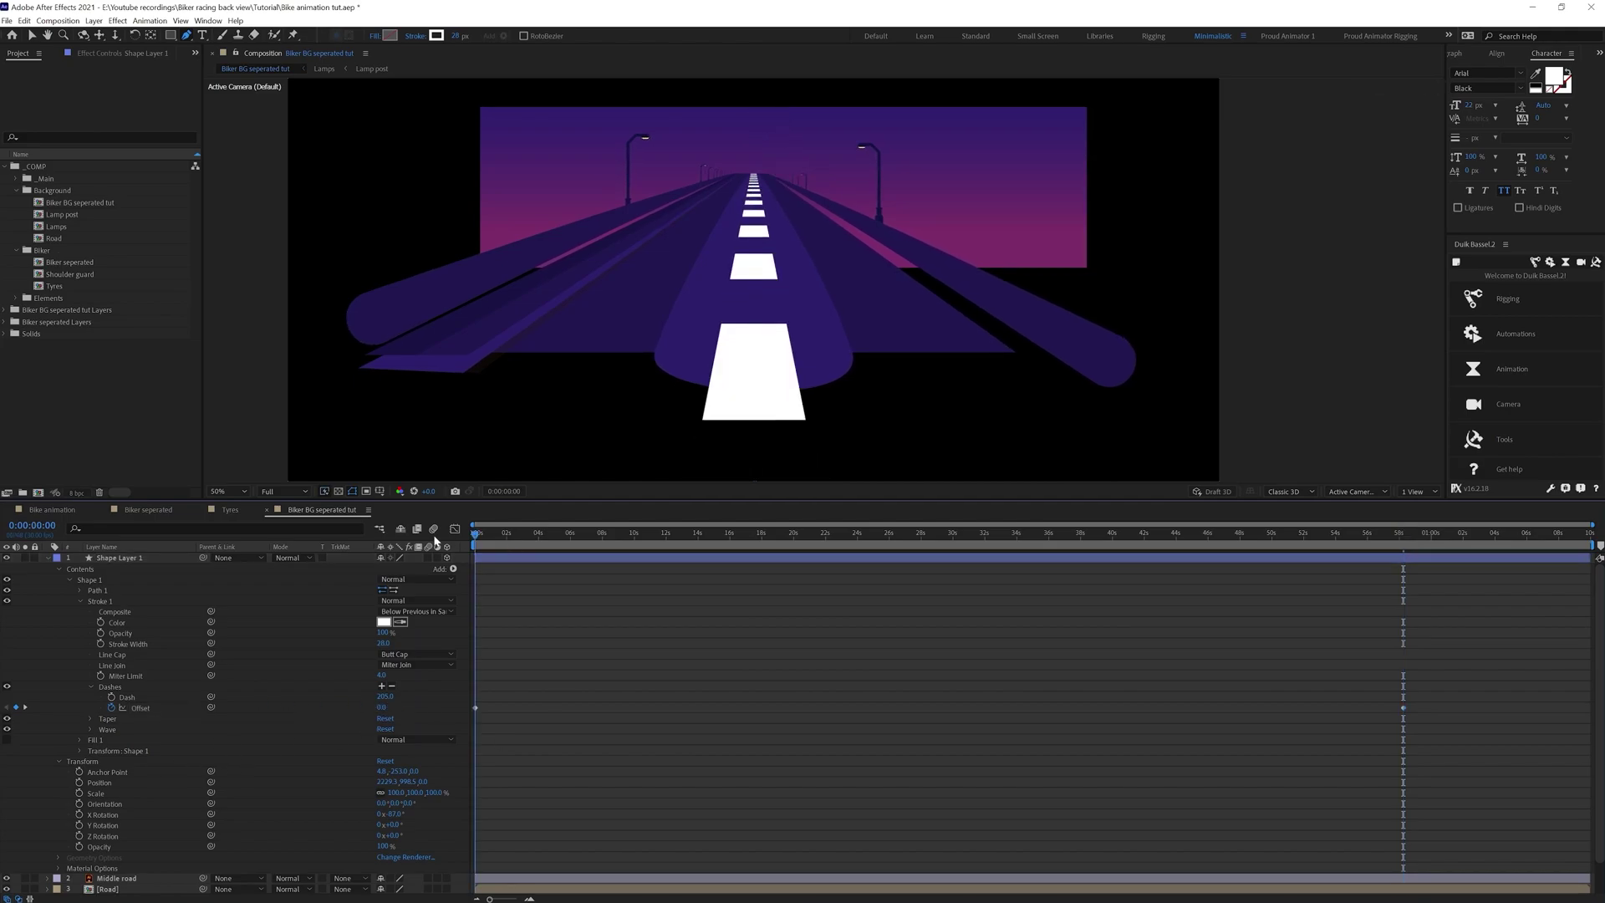
pyautogui.press('space')
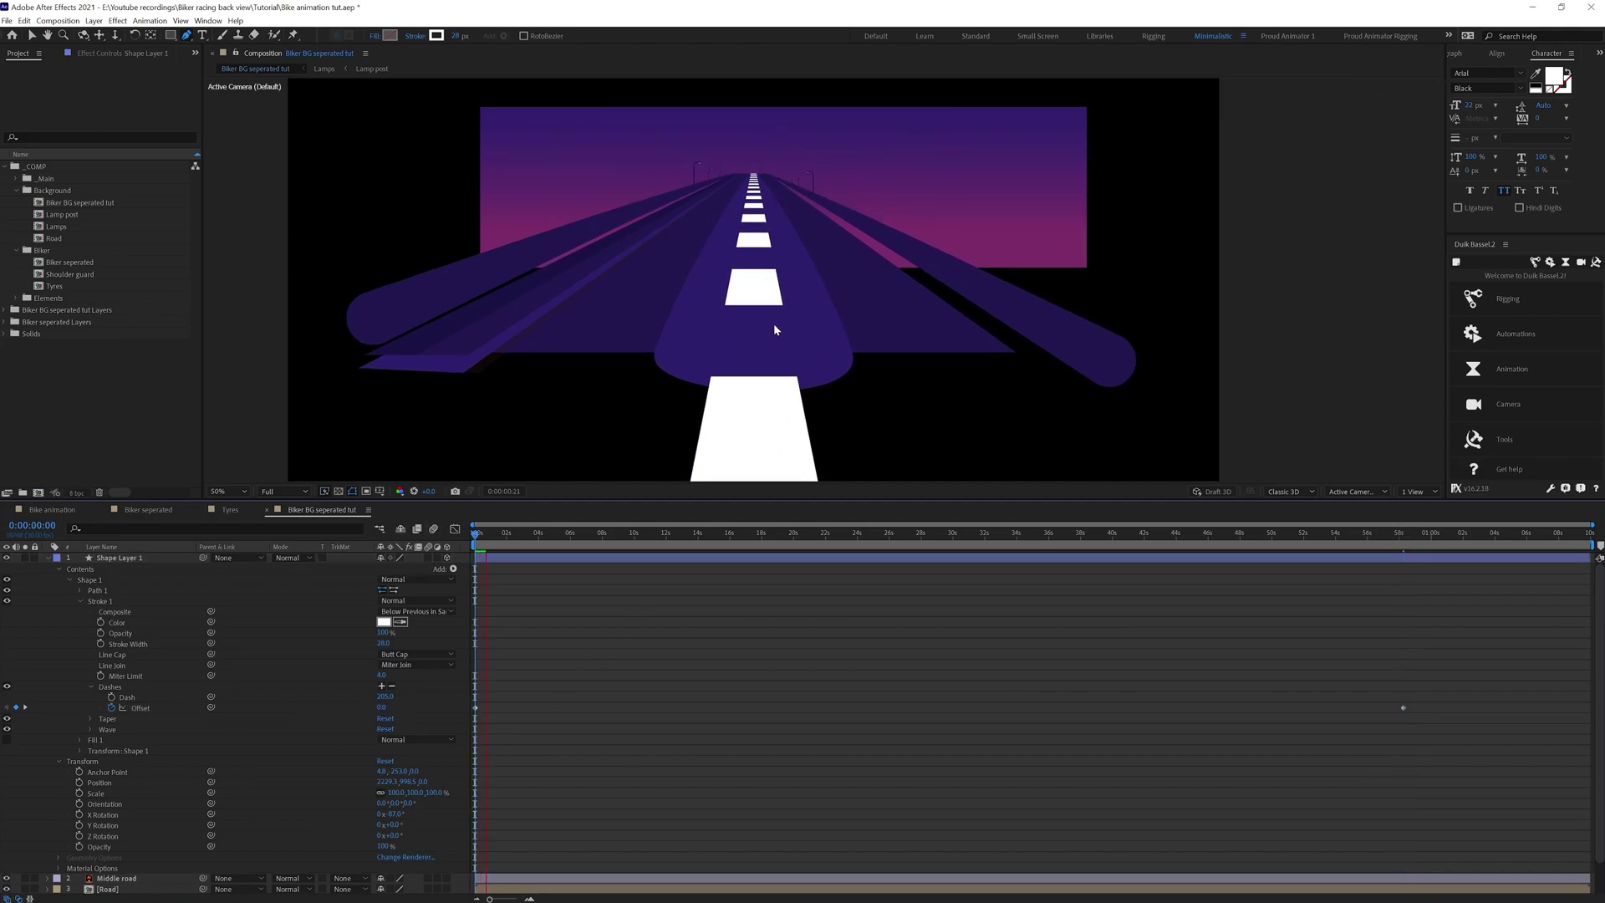